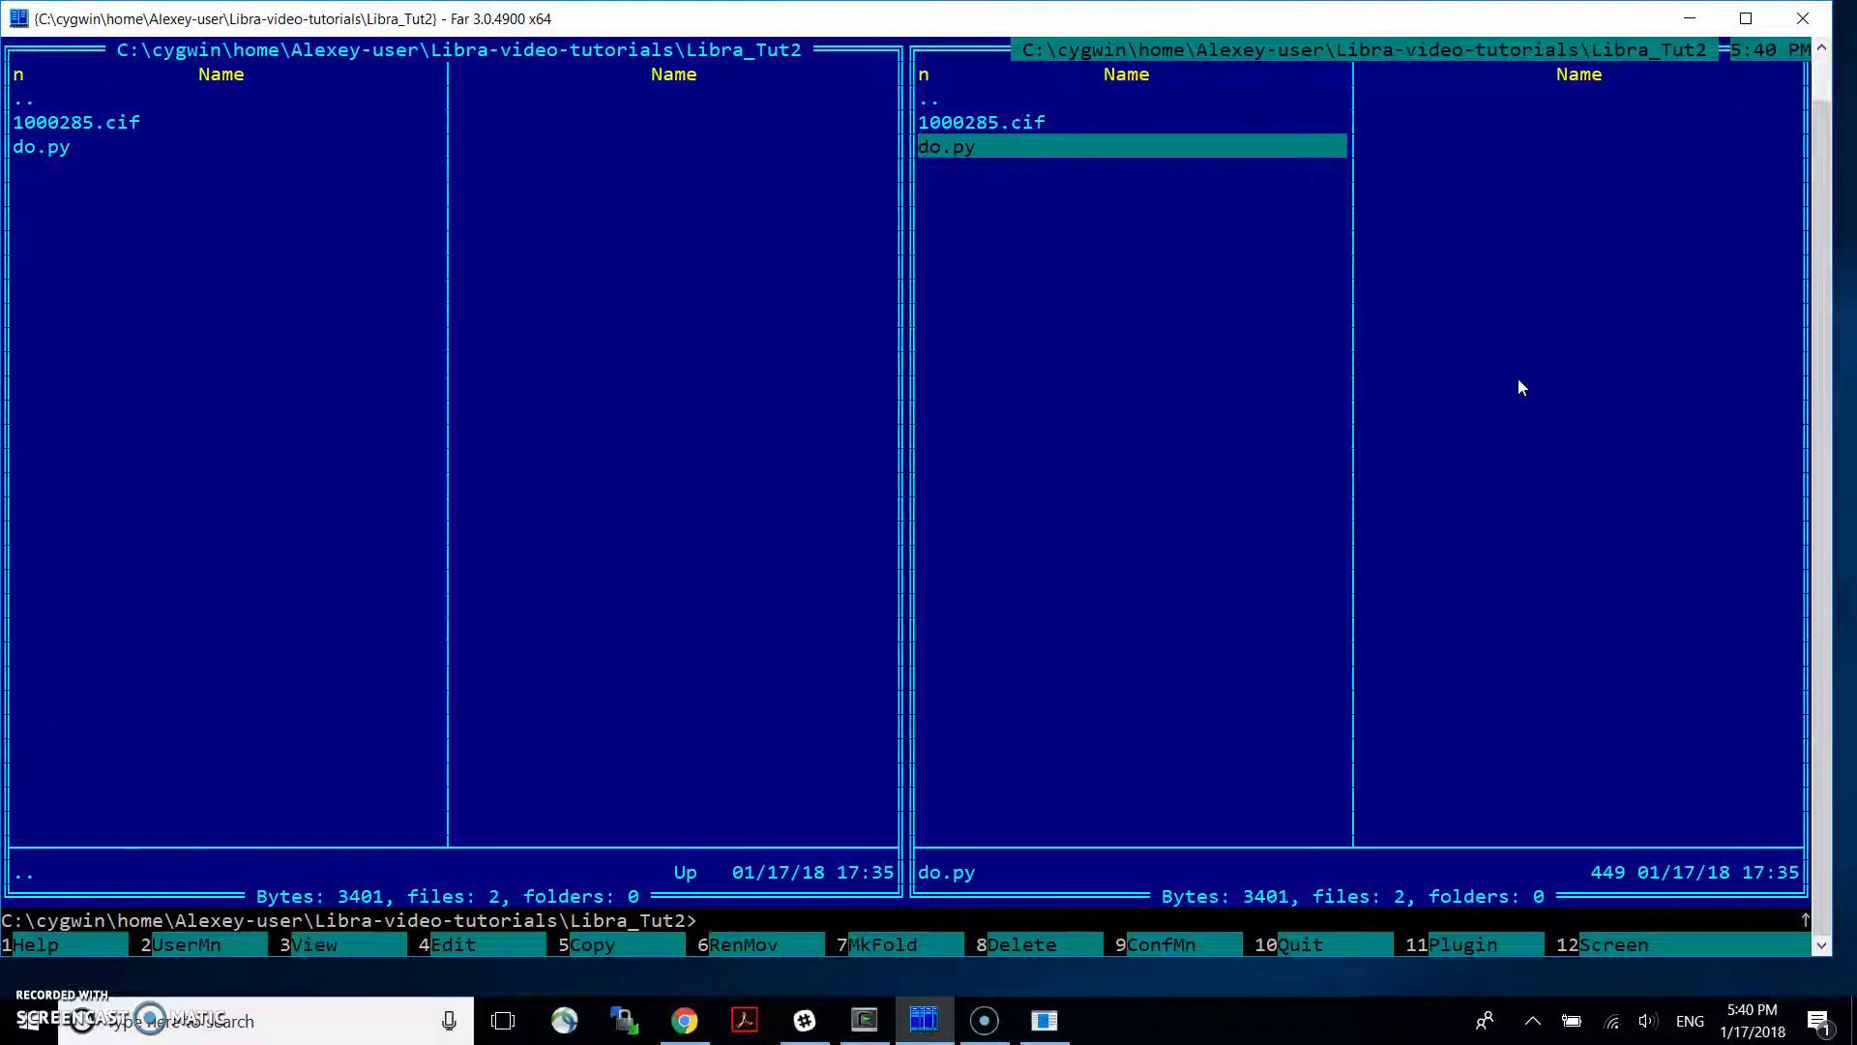
# Scroll through the Atomsk Quantum Espresso tutorial for reference
pyautogui.press('Up')
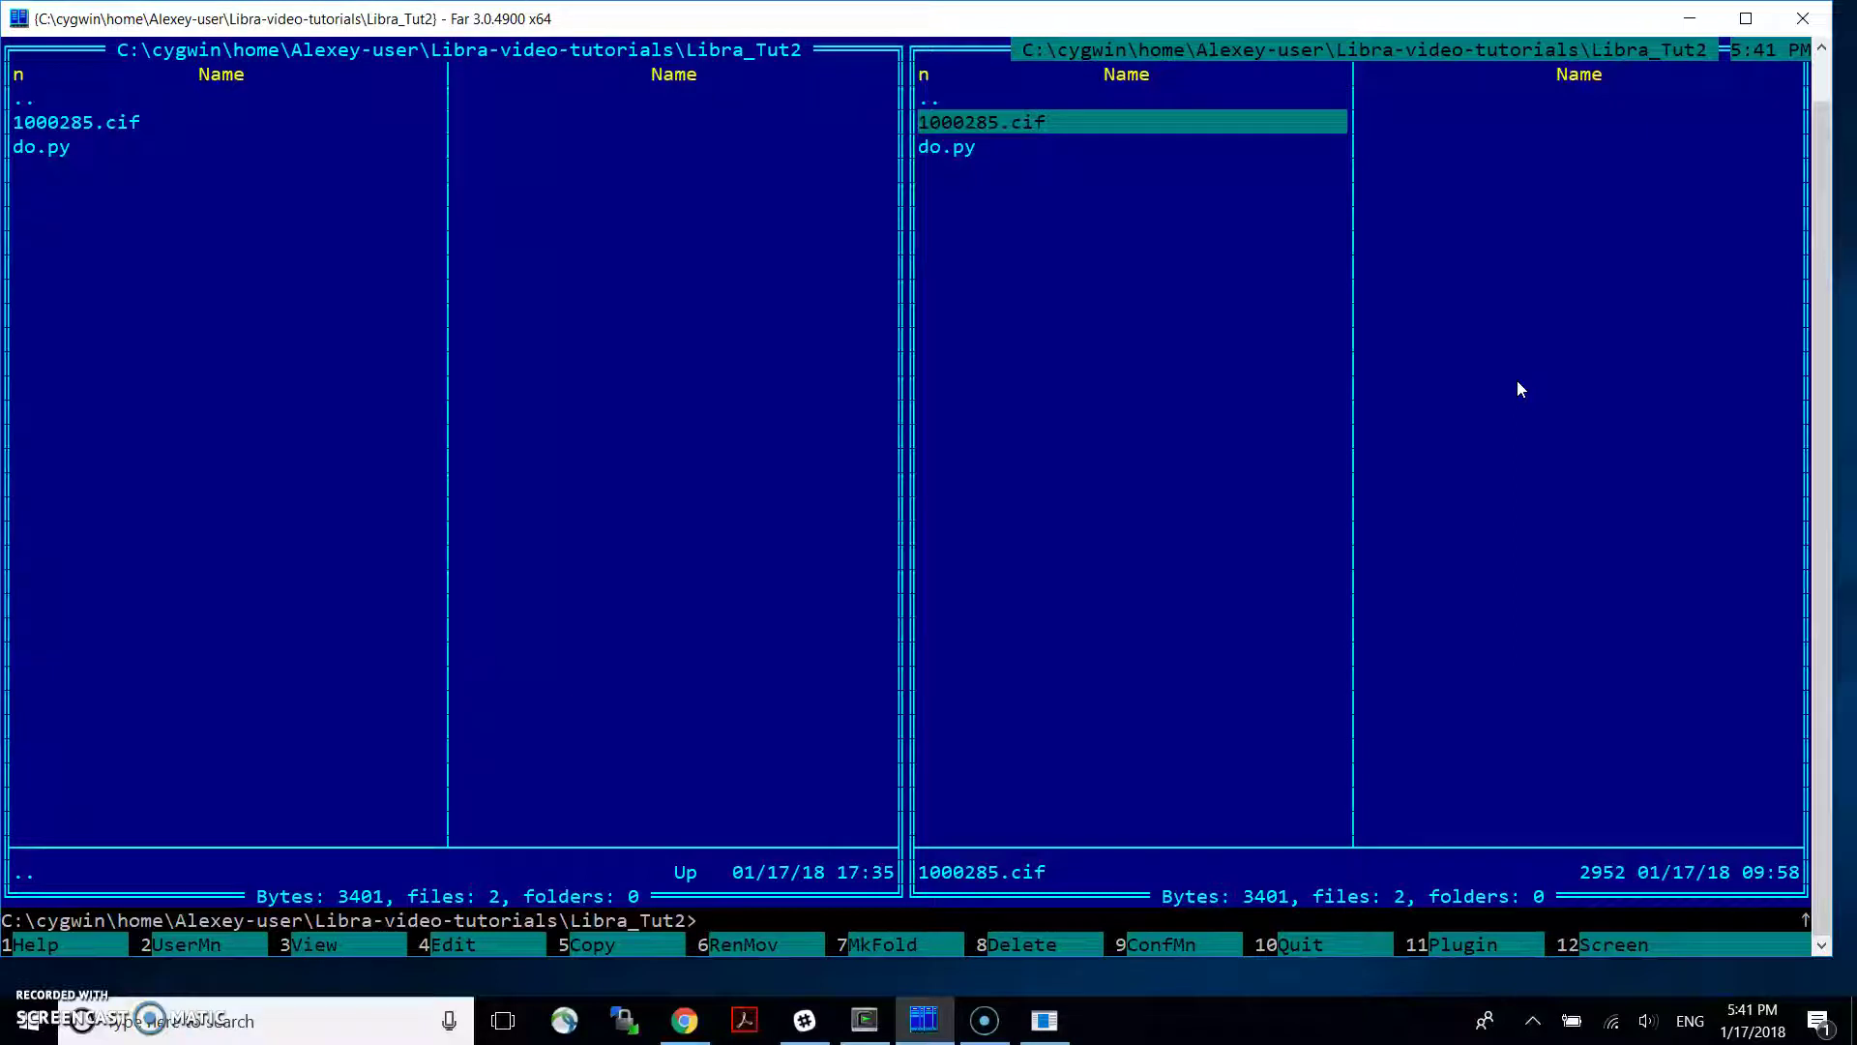
pyautogui.click(1517, 286)
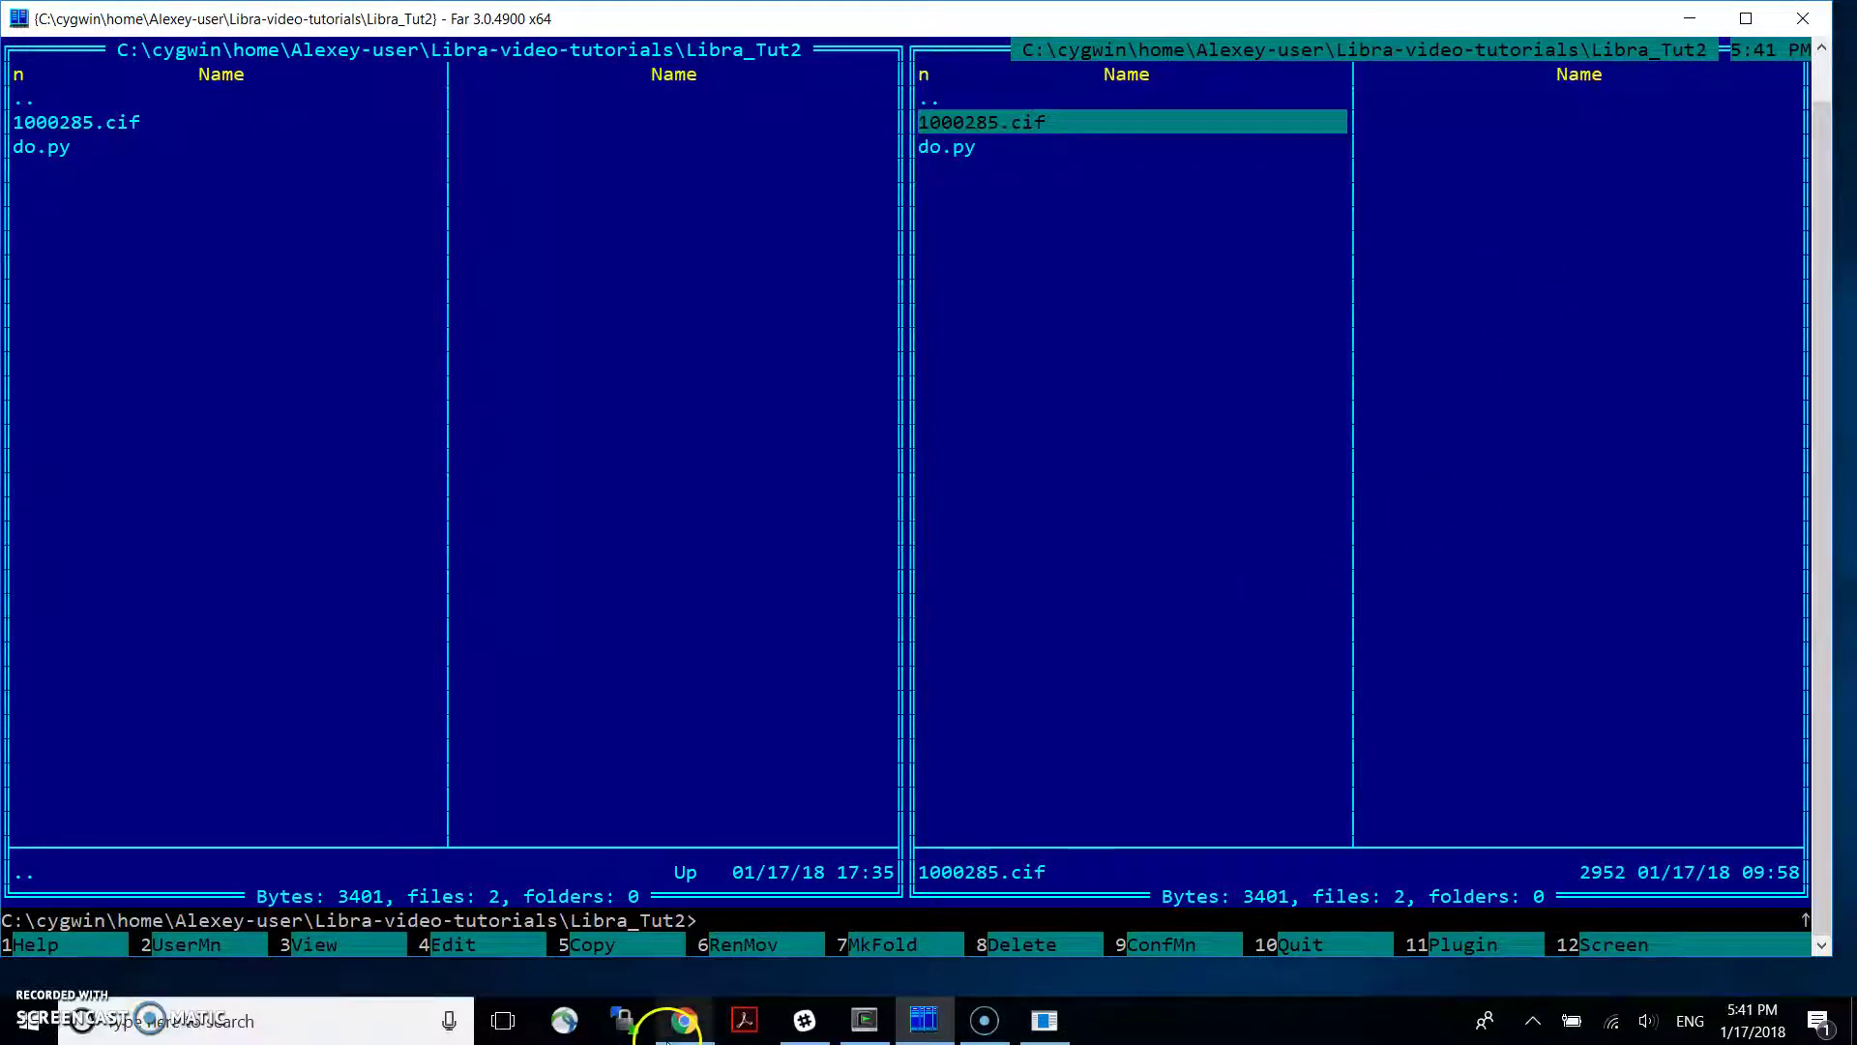
pyautogui.click(684, 1021)
pyautogui.scroll(6, 380, 211)
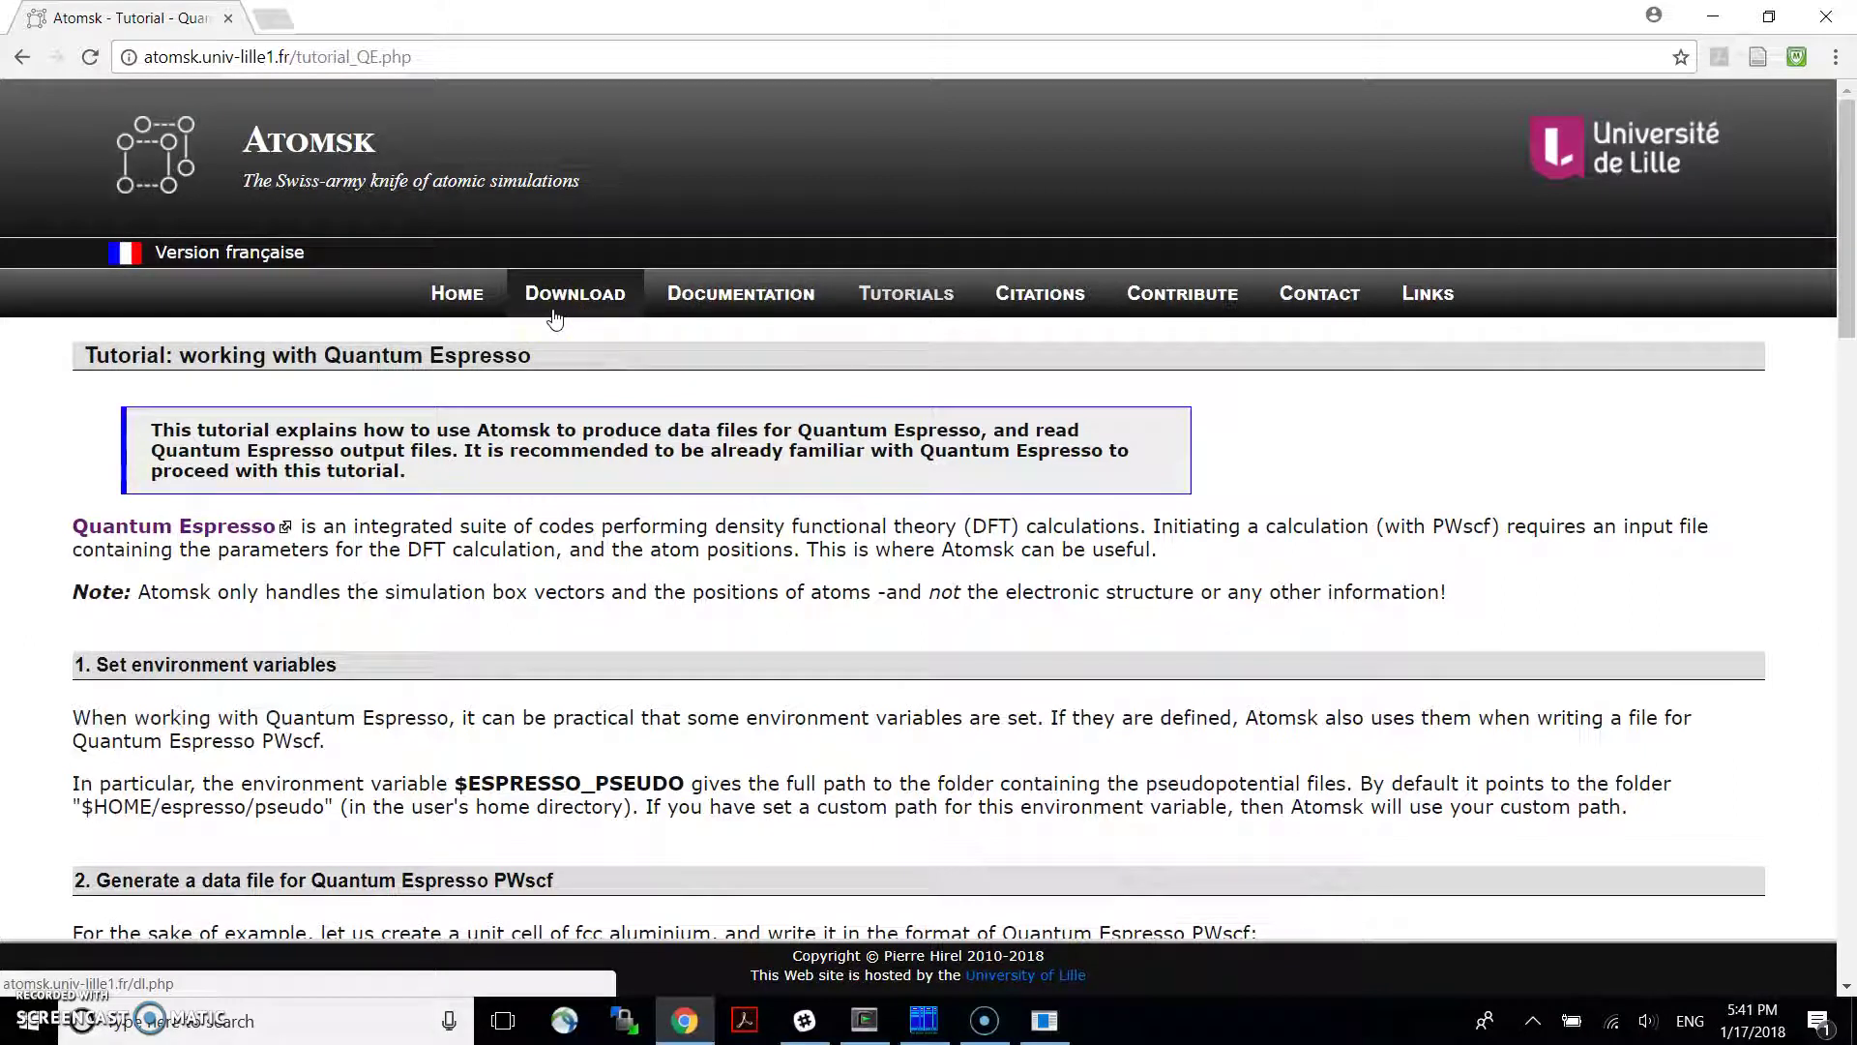
pyautogui.click(877, 306)
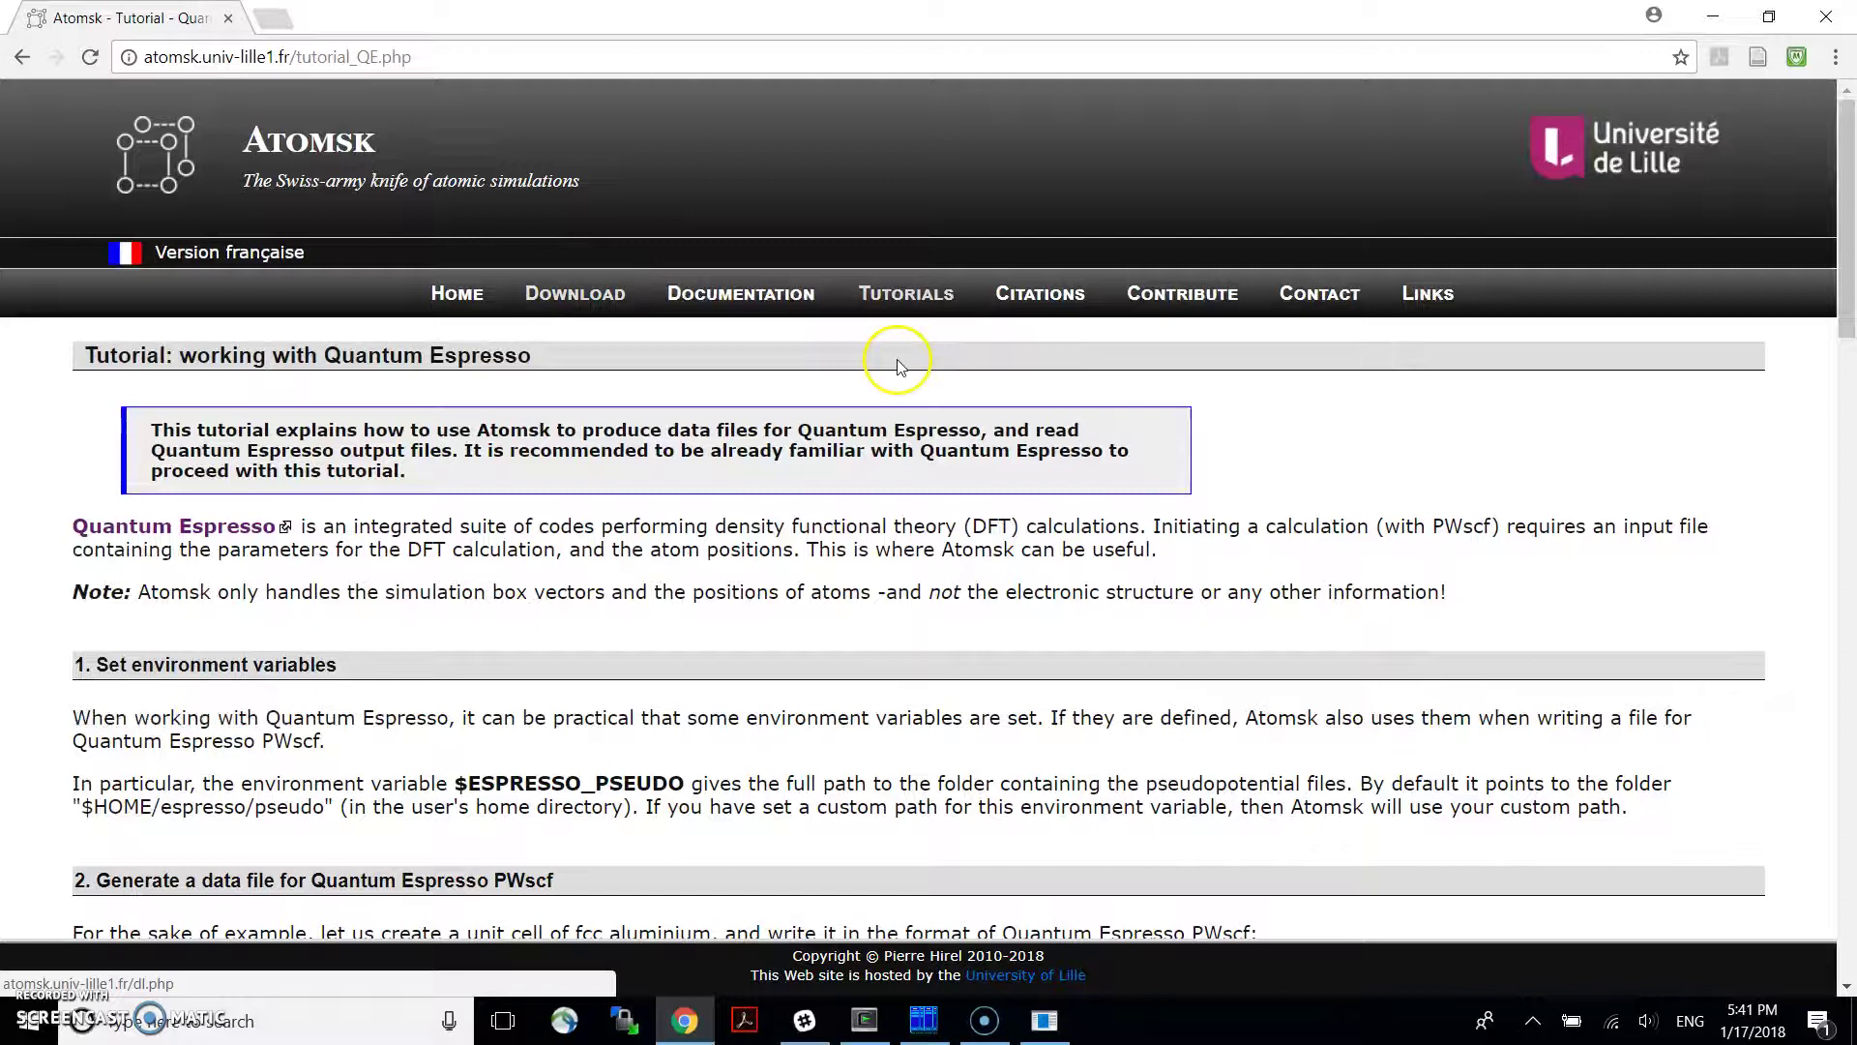
pyautogui.scroll(-3, 895, 365)
pyautogui.scroll(-7, 897, 365)
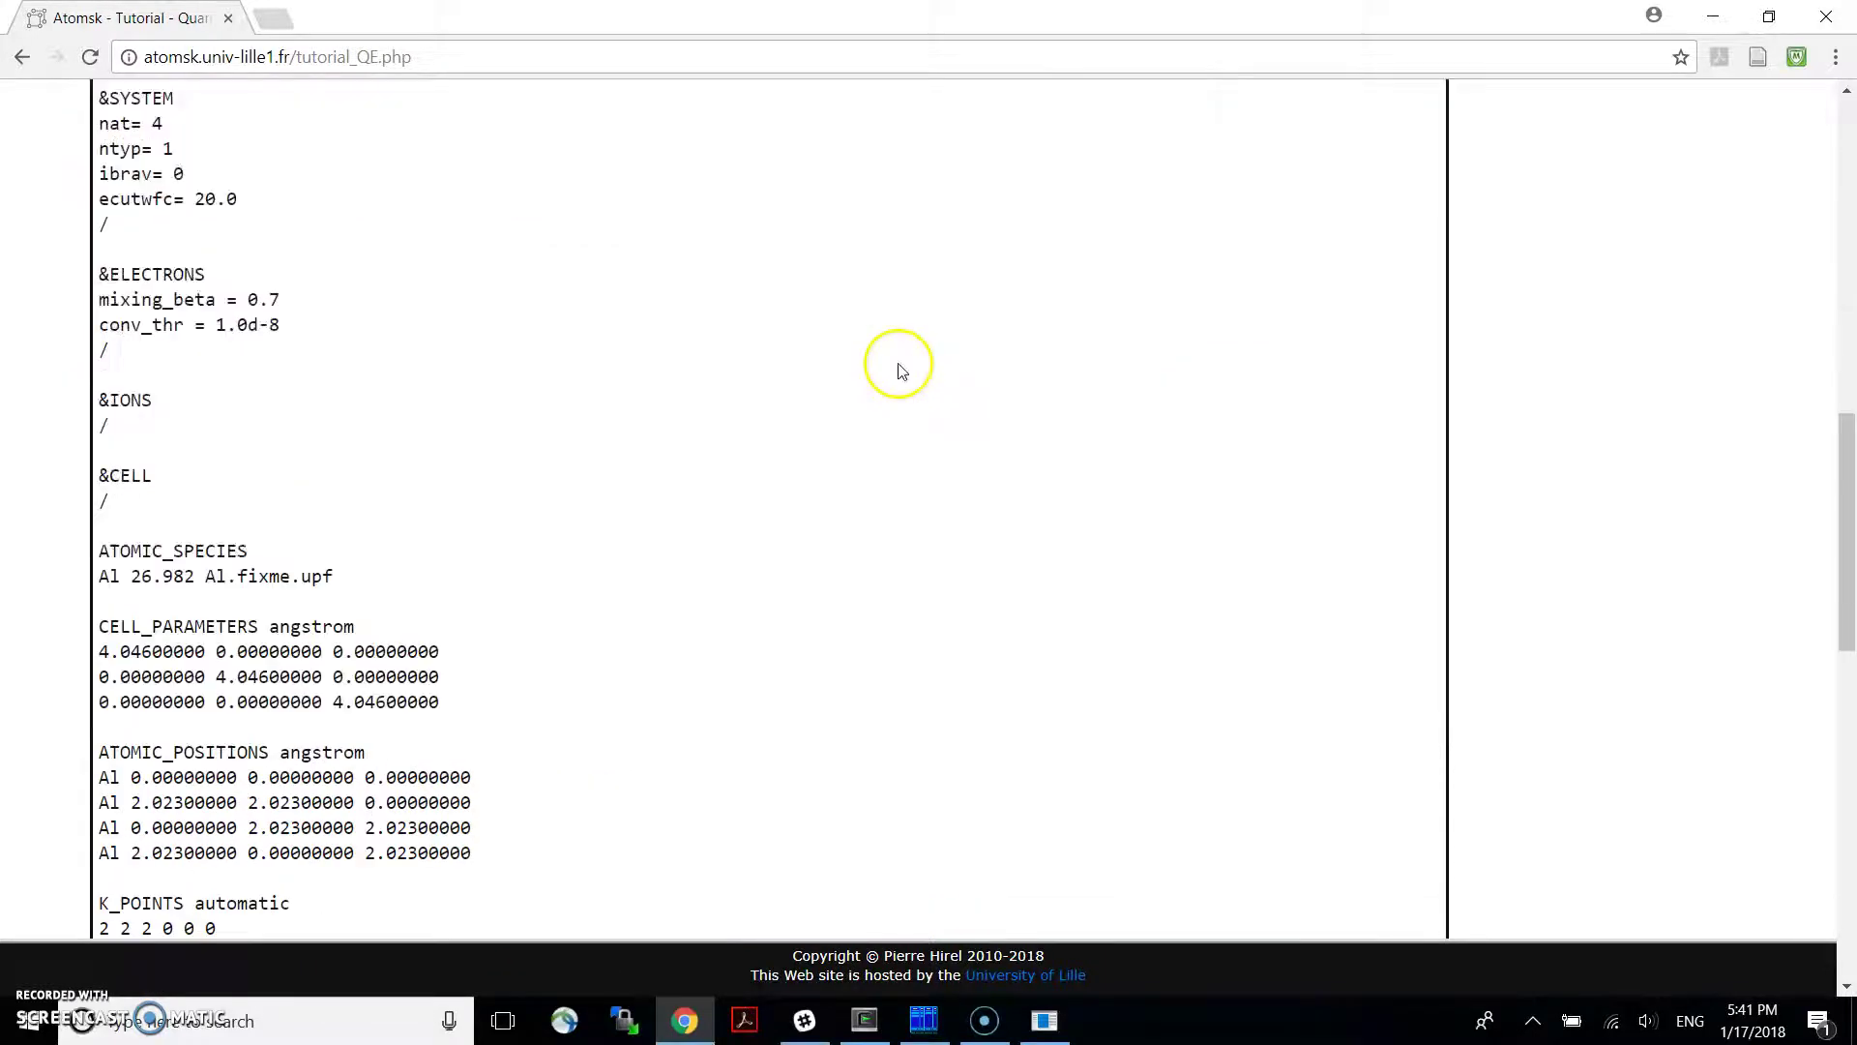
pyautogui.scroll(10, 800, 373)
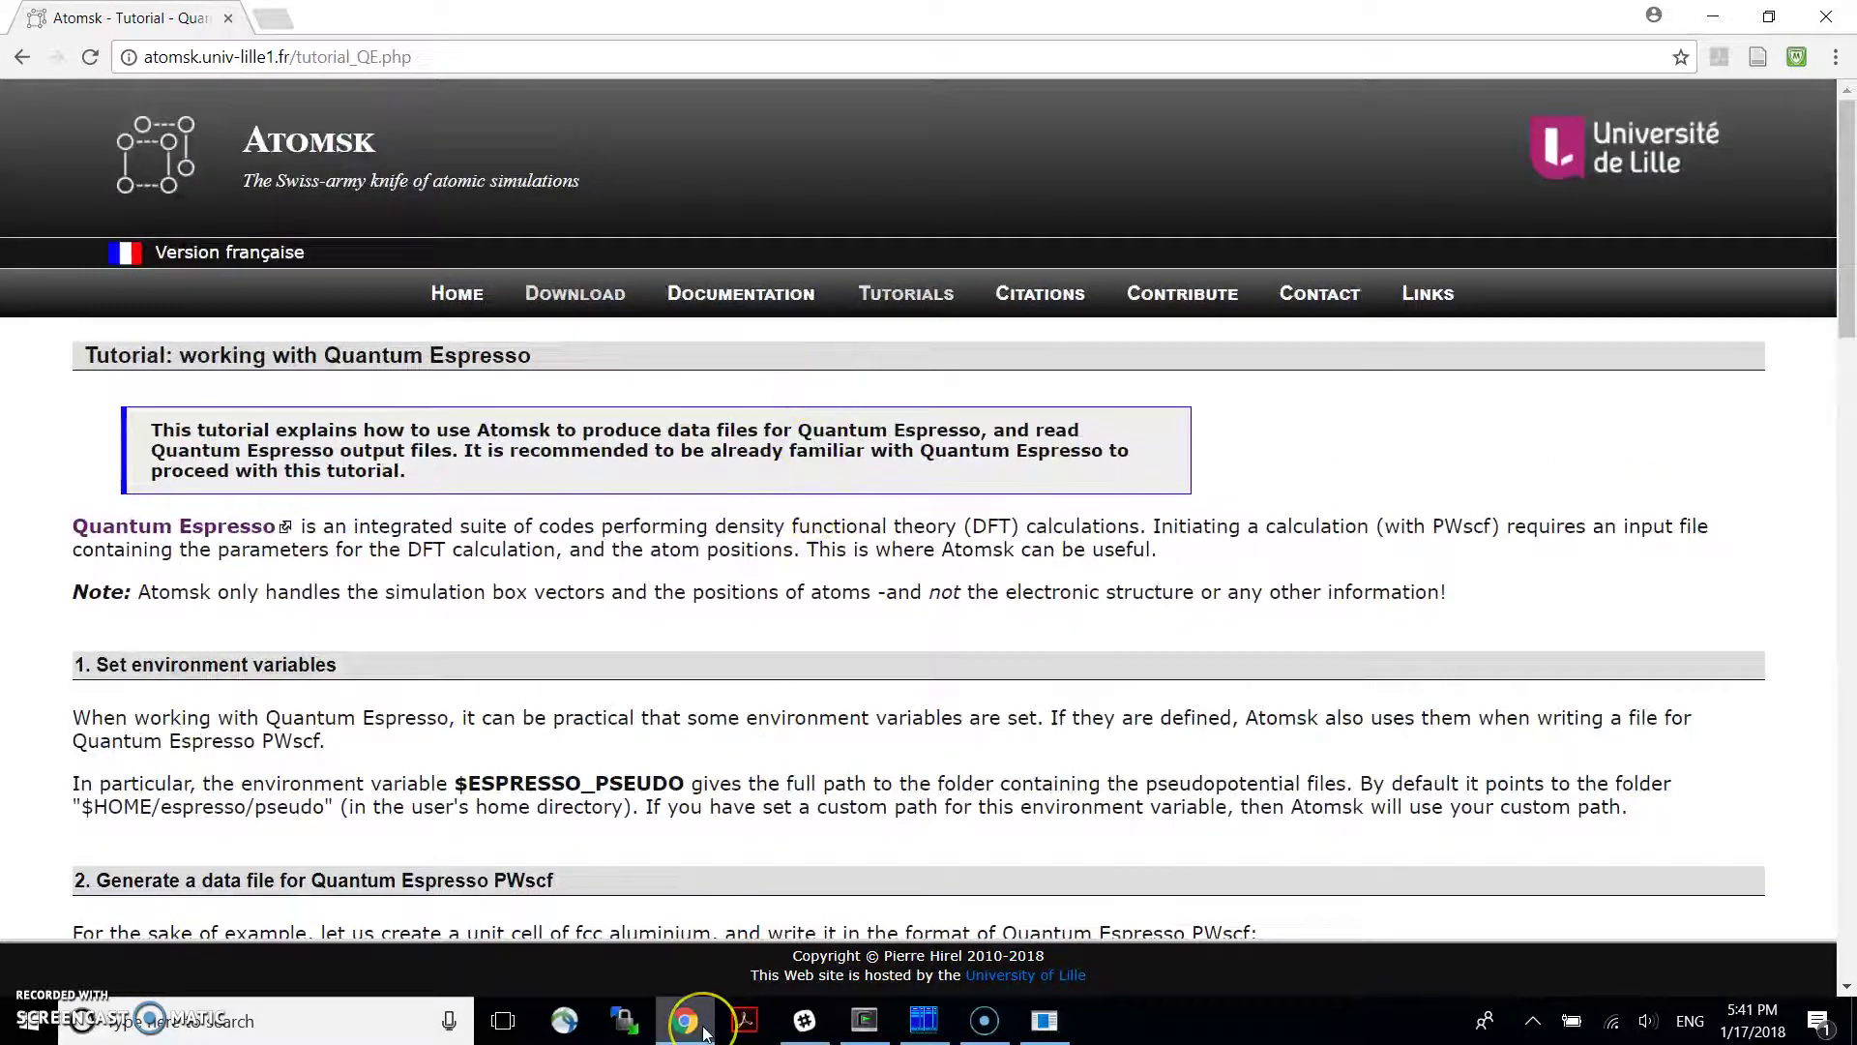
# Back in Far Manager, glance at the do.py script in the editor
pyautogui.moveTo(704, 1033)
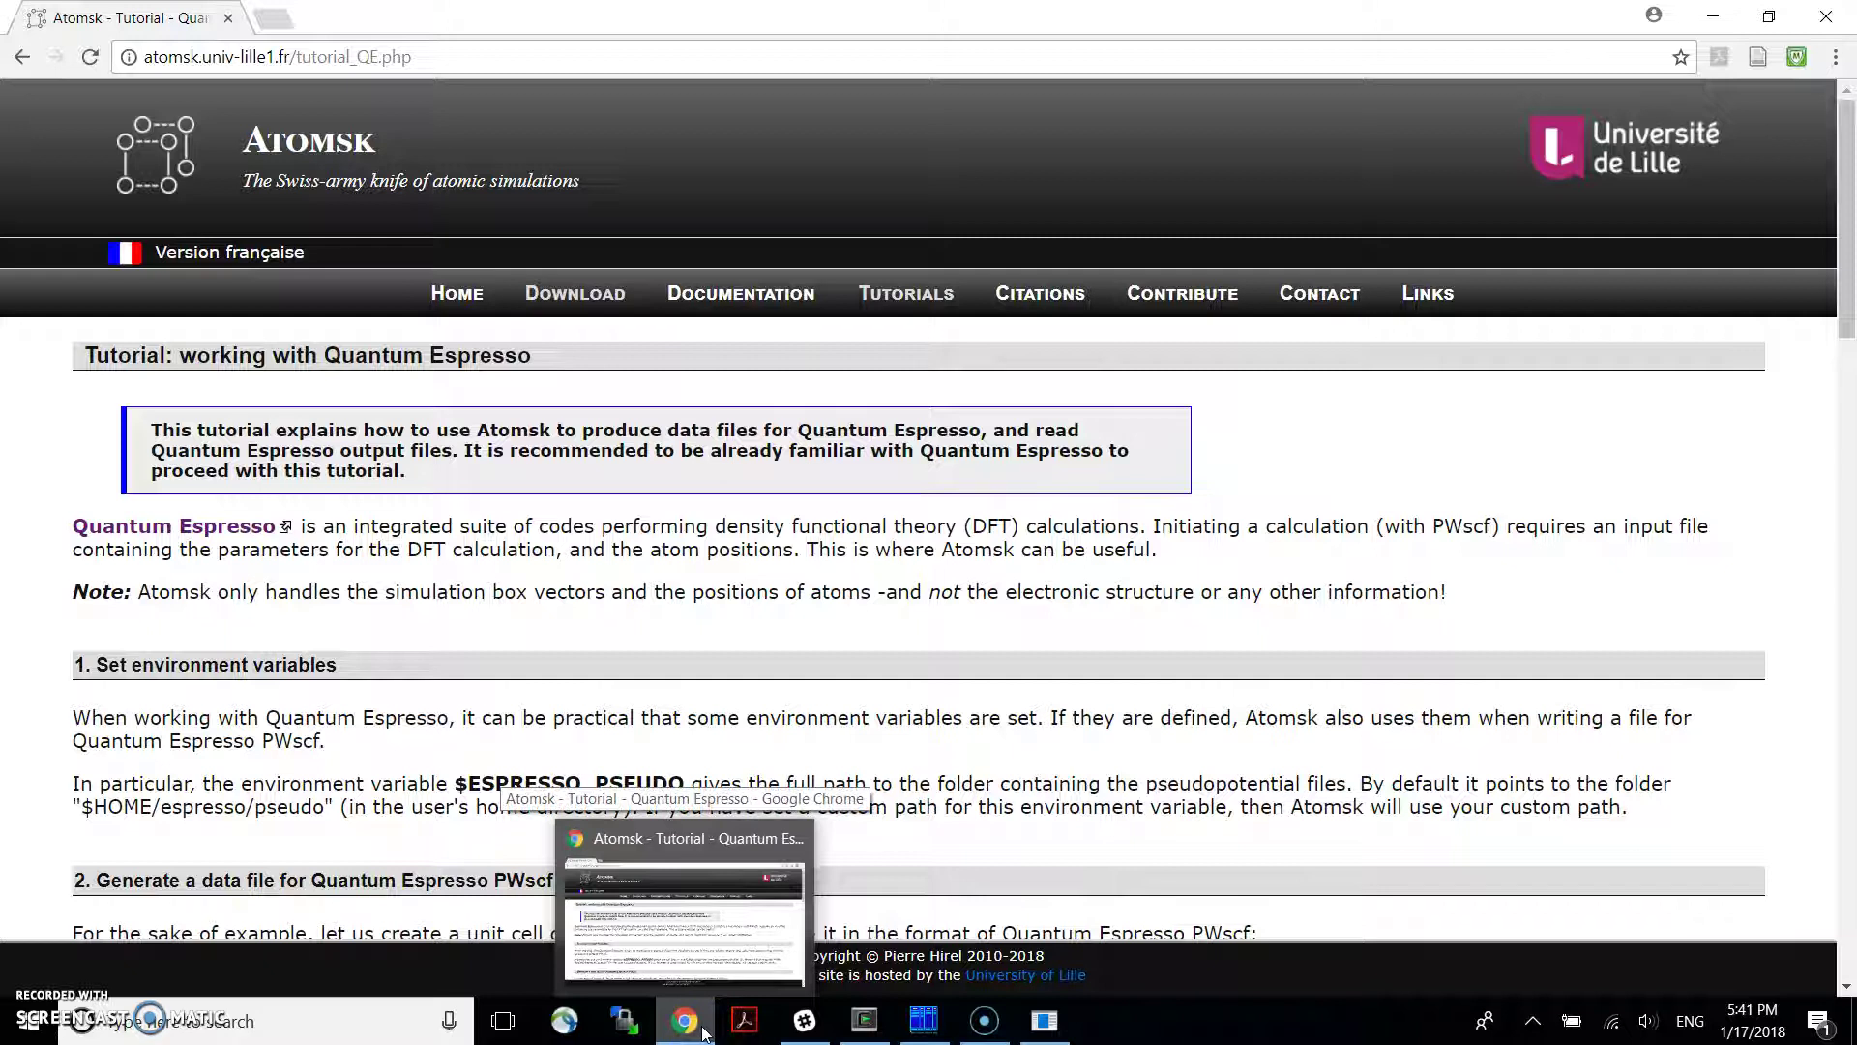
pyautogui.click(704, 1033)
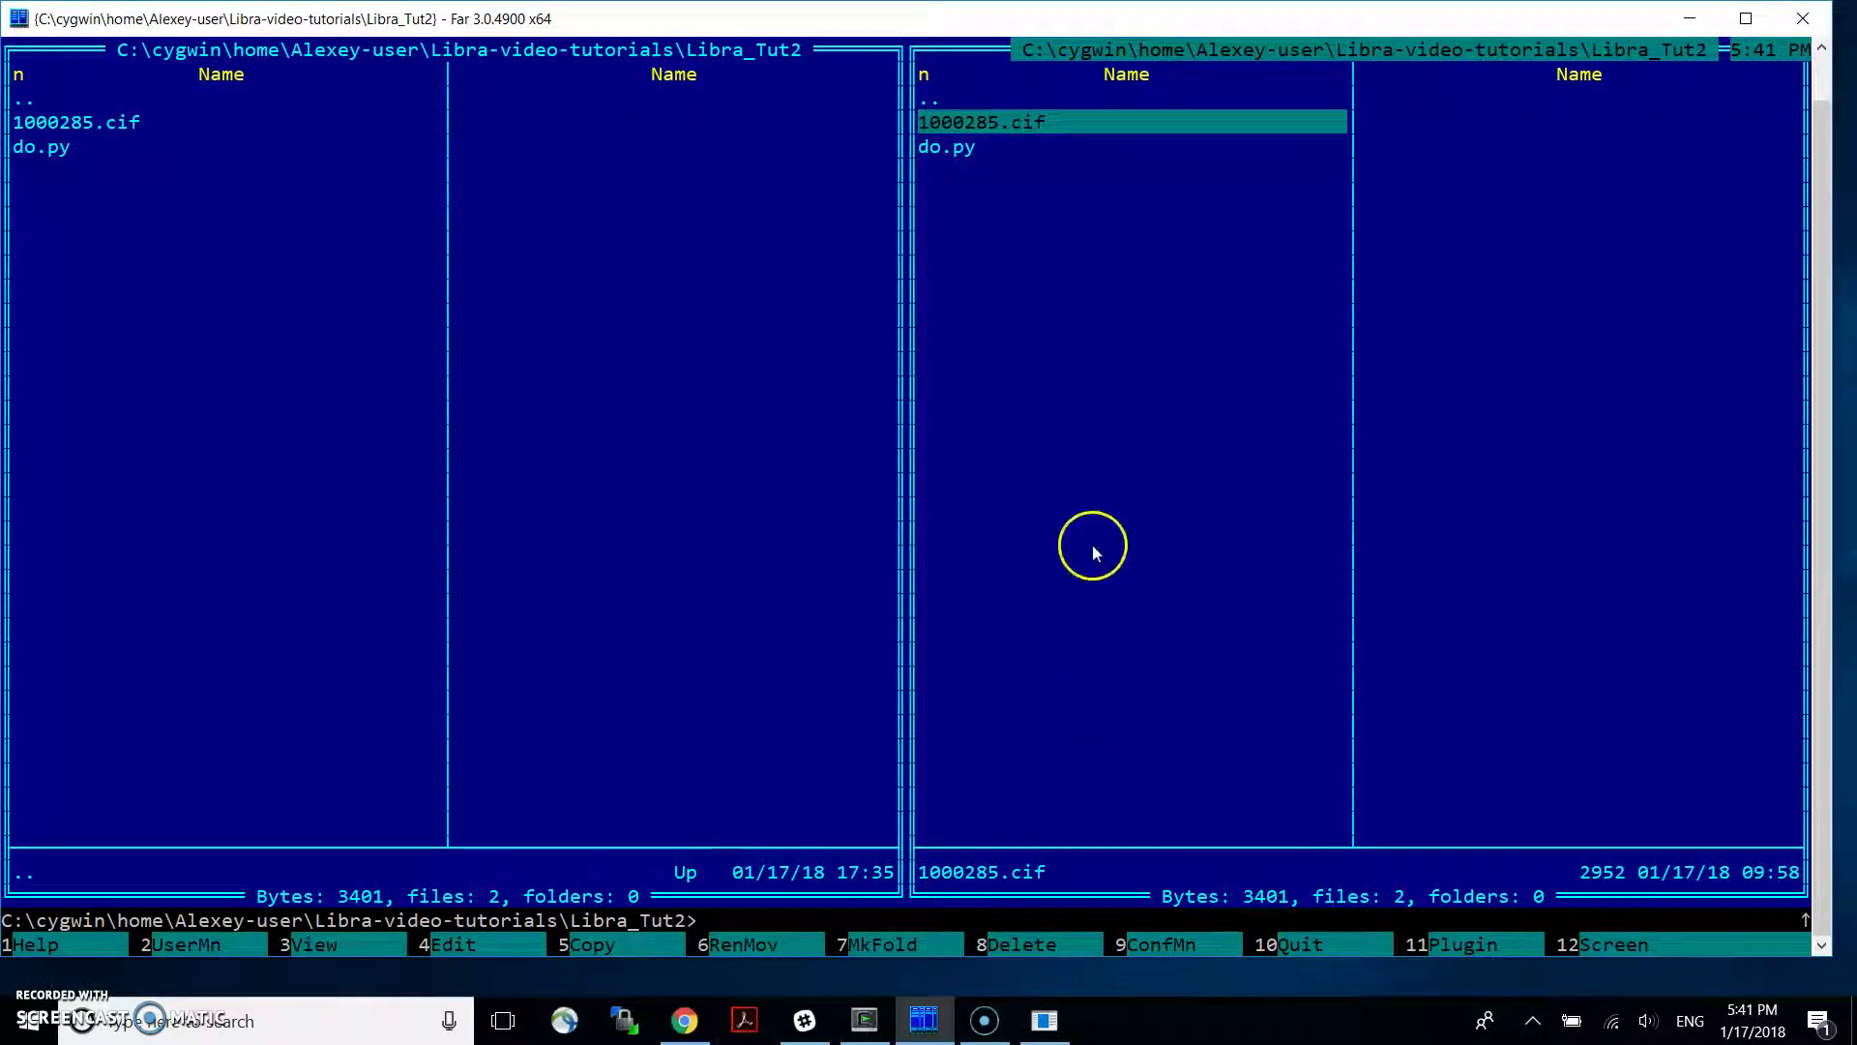
pyautogui.click(998, 150)
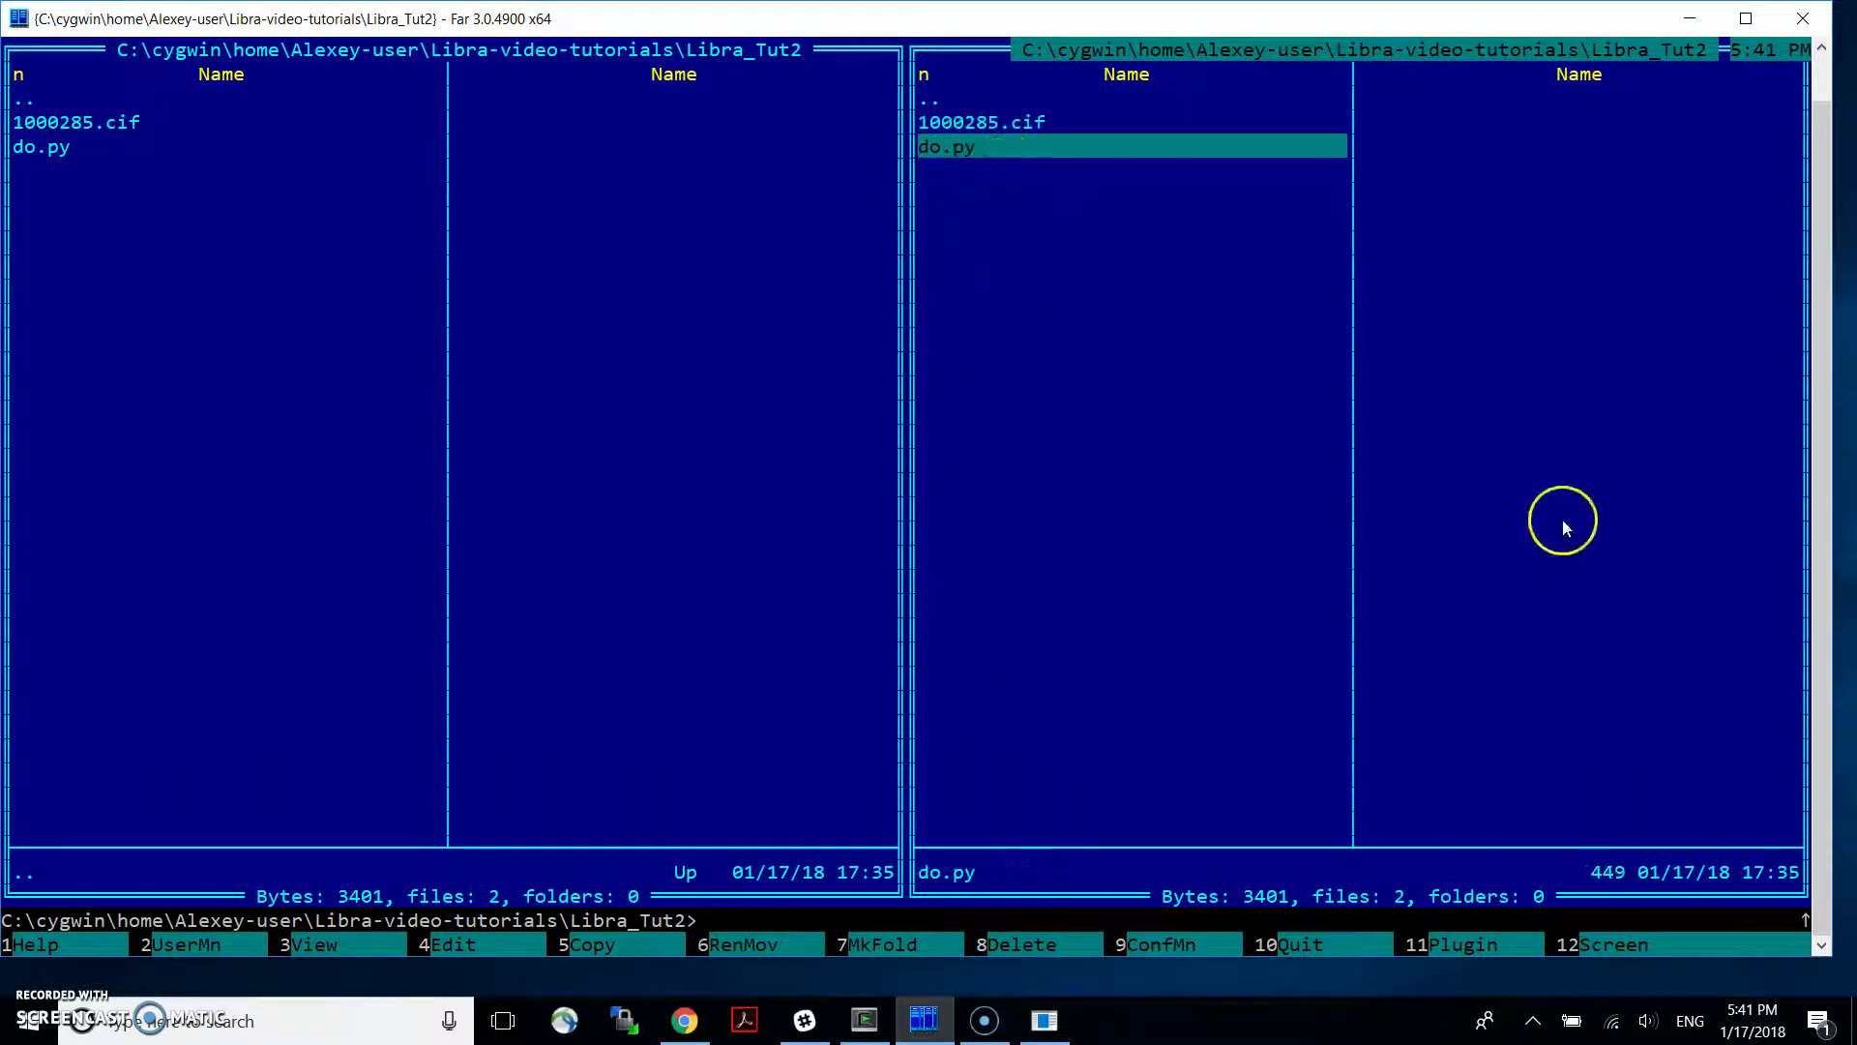
pyautogui.press('Up')
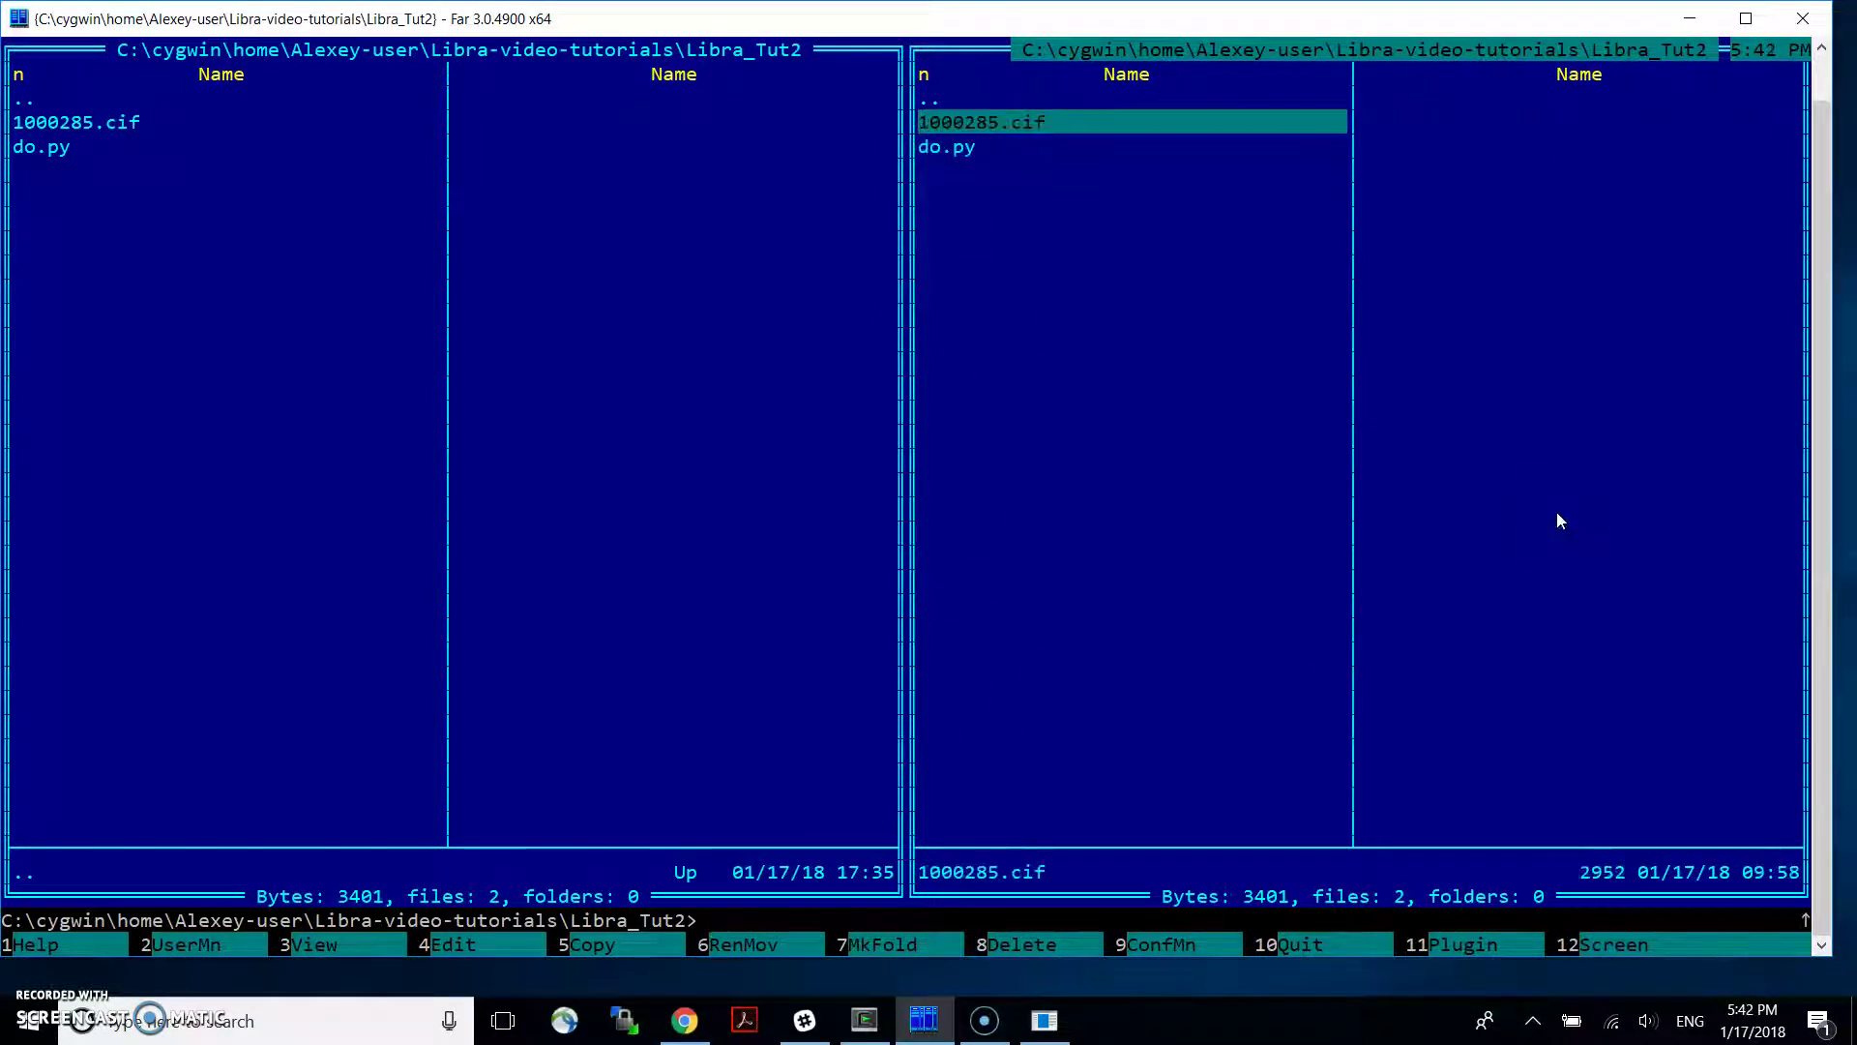
pyautogui.press('Down')
pyautogui.press('F4')
pyautogui.press('Escape')
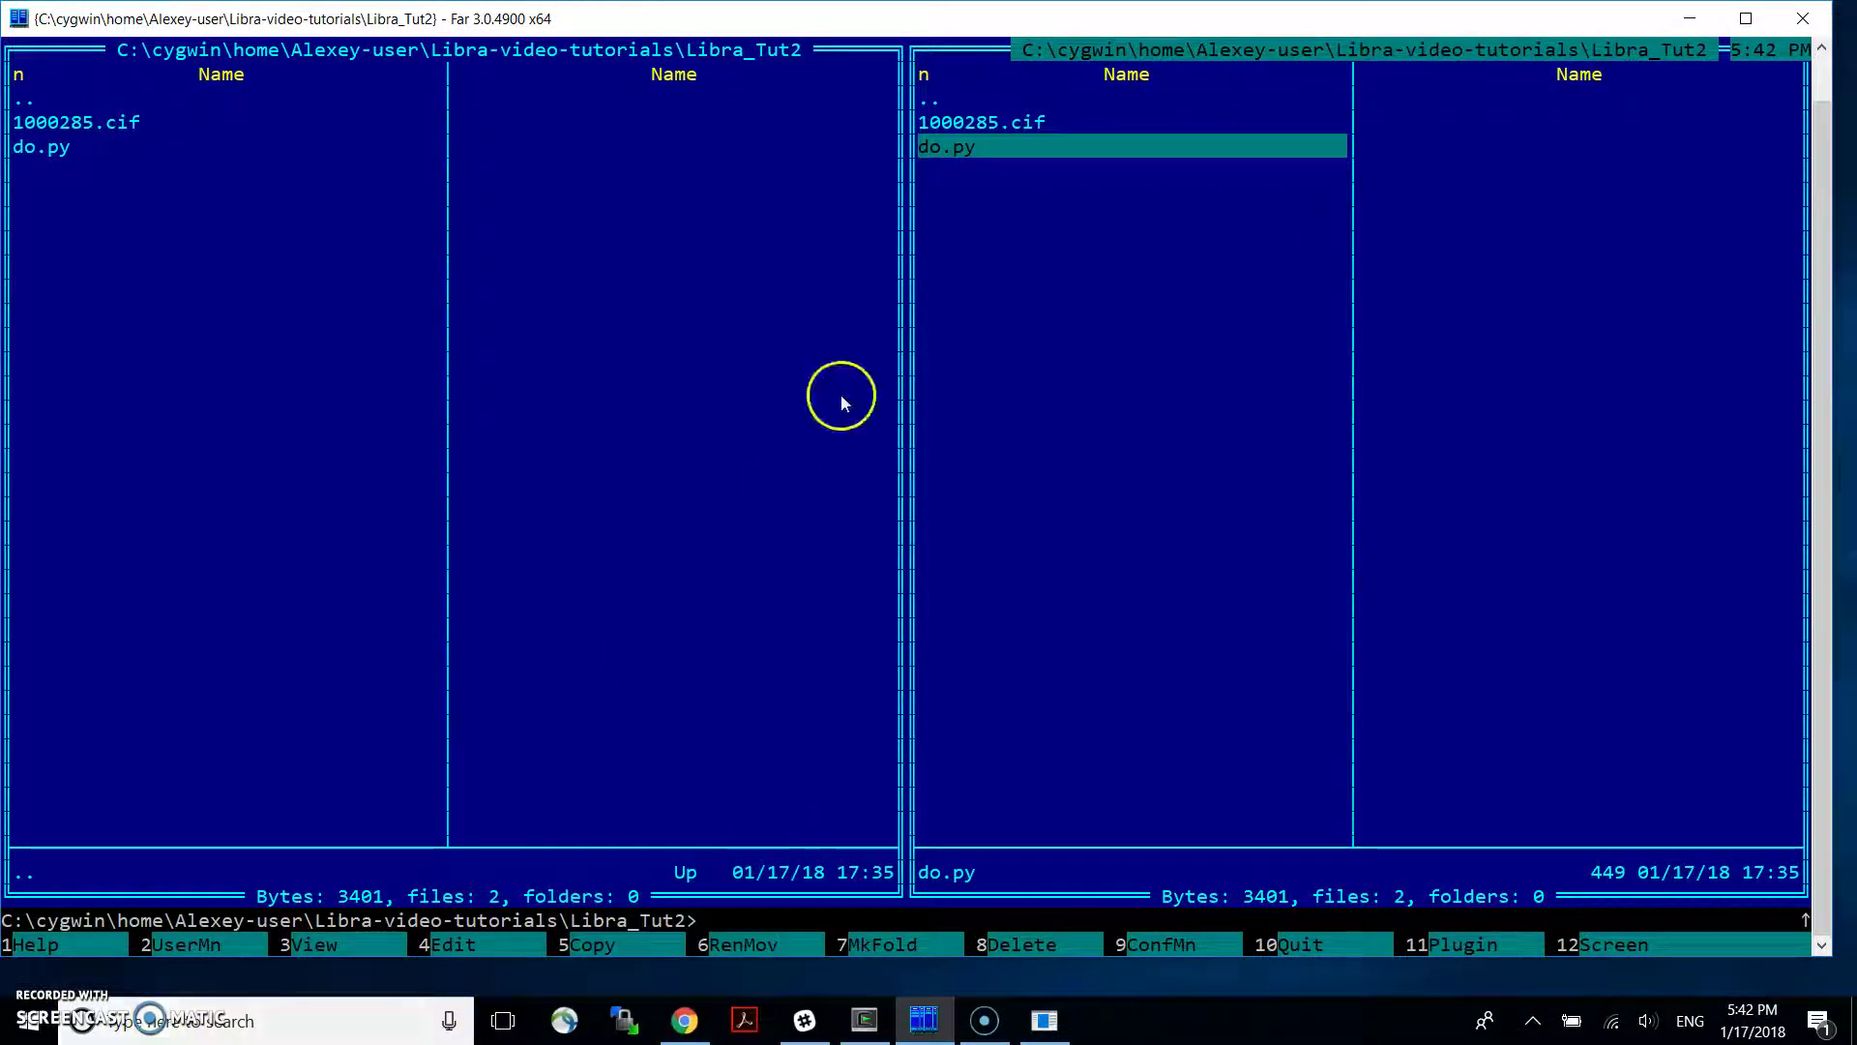
# Page through 1000285.cif down to its atom-site listing and back to the top
pyautogui.press('Up')
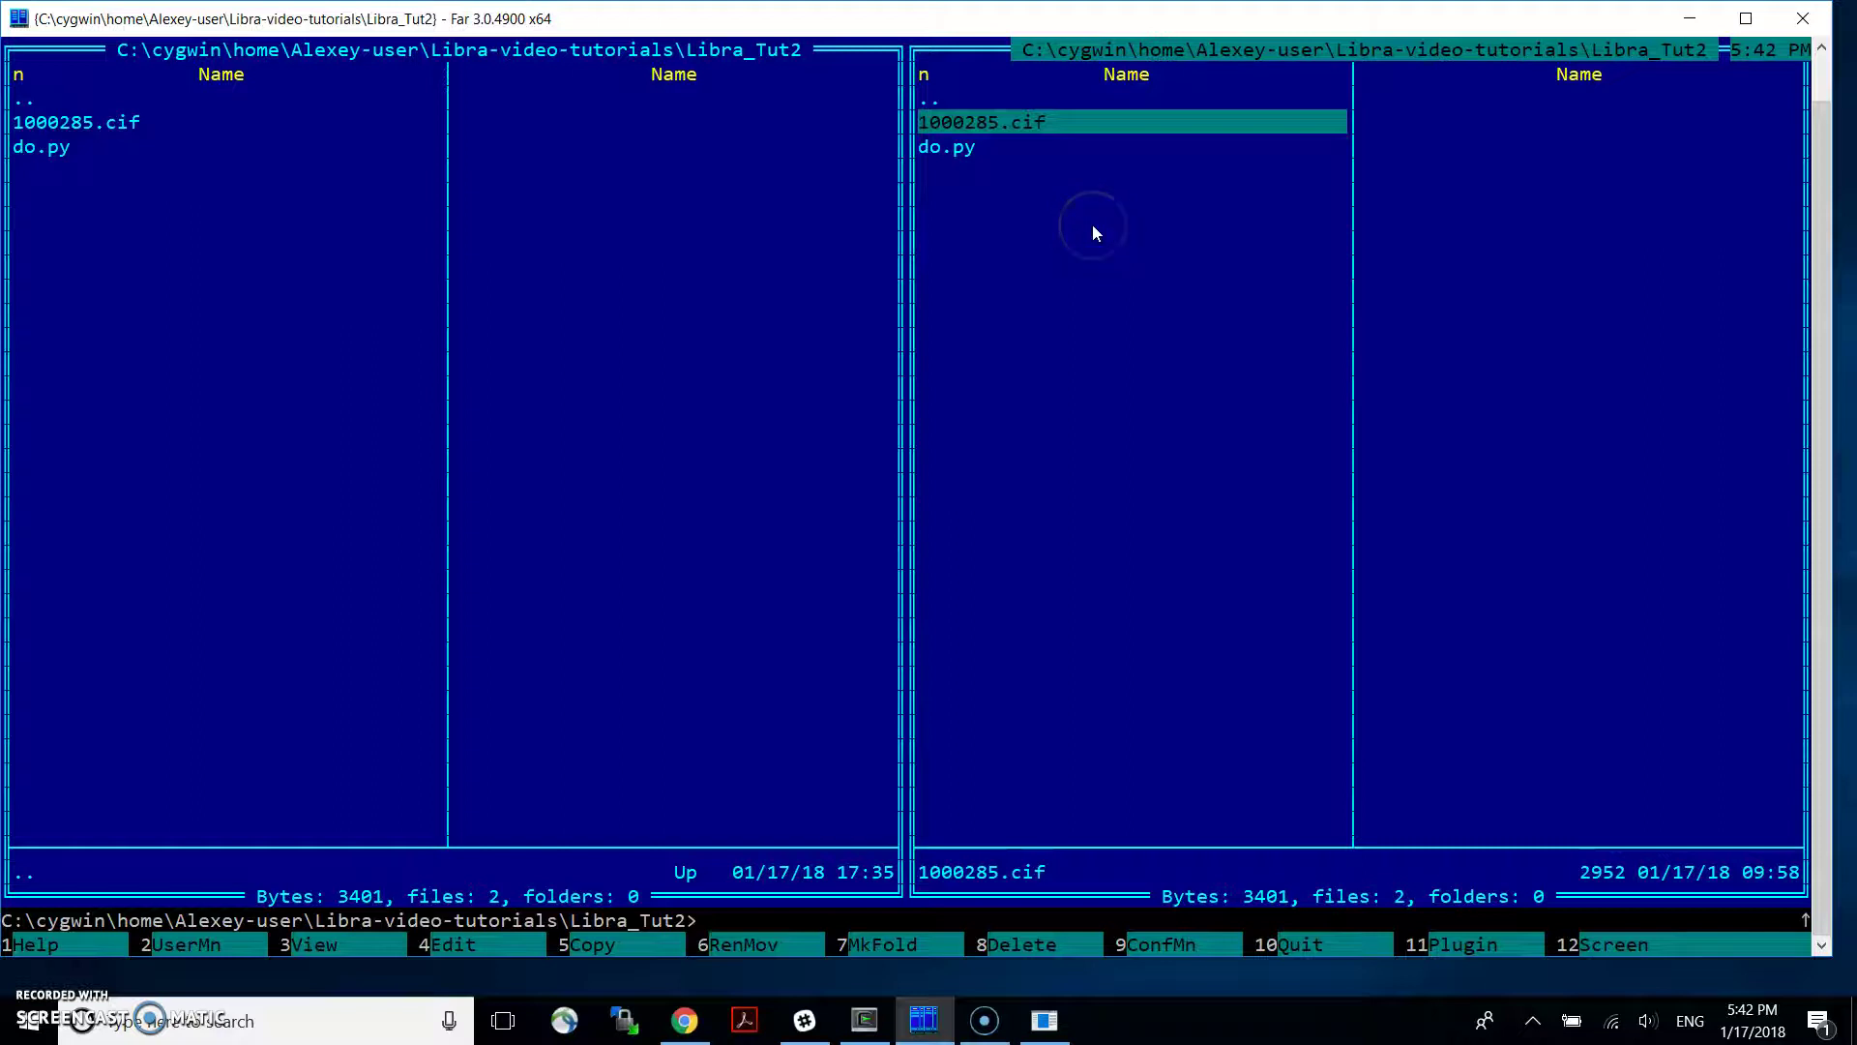
pyautogui.press('F4')
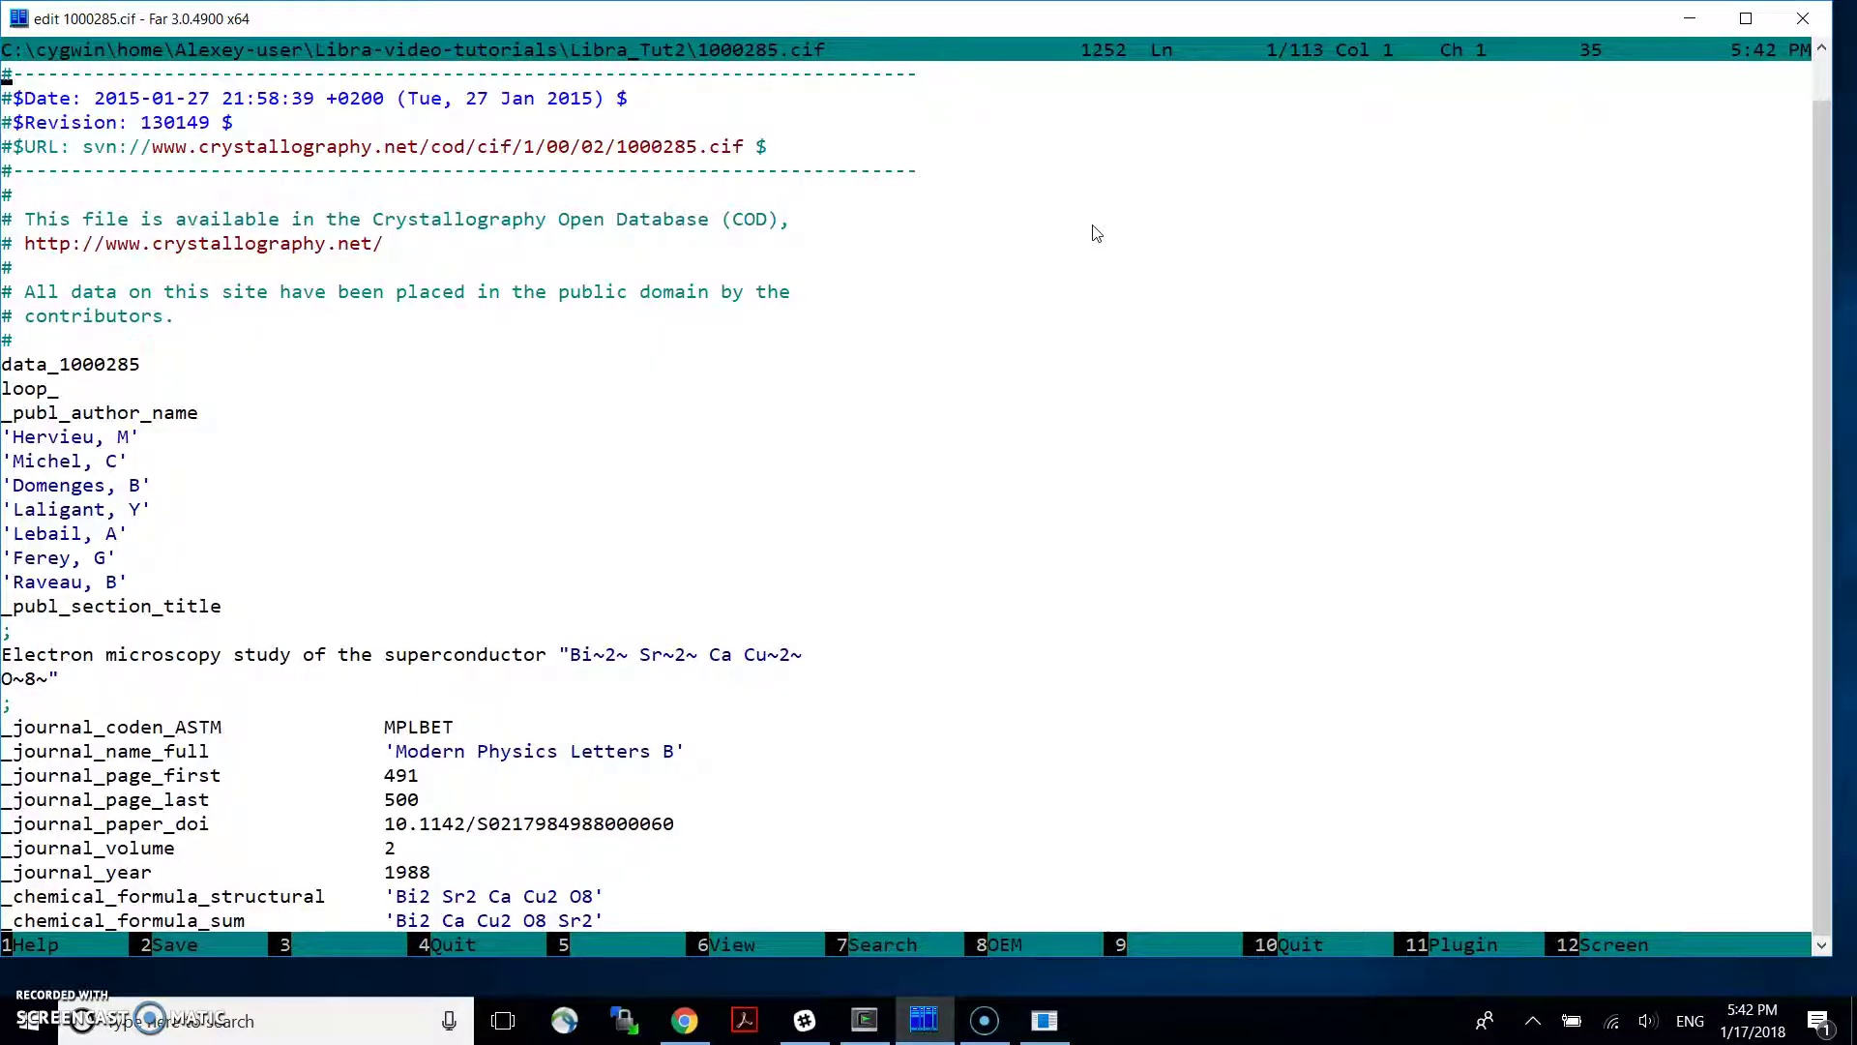
pyautogui.scroll(-20, 1096, 234)
pyautogui.scroll(20, 1096, 233)
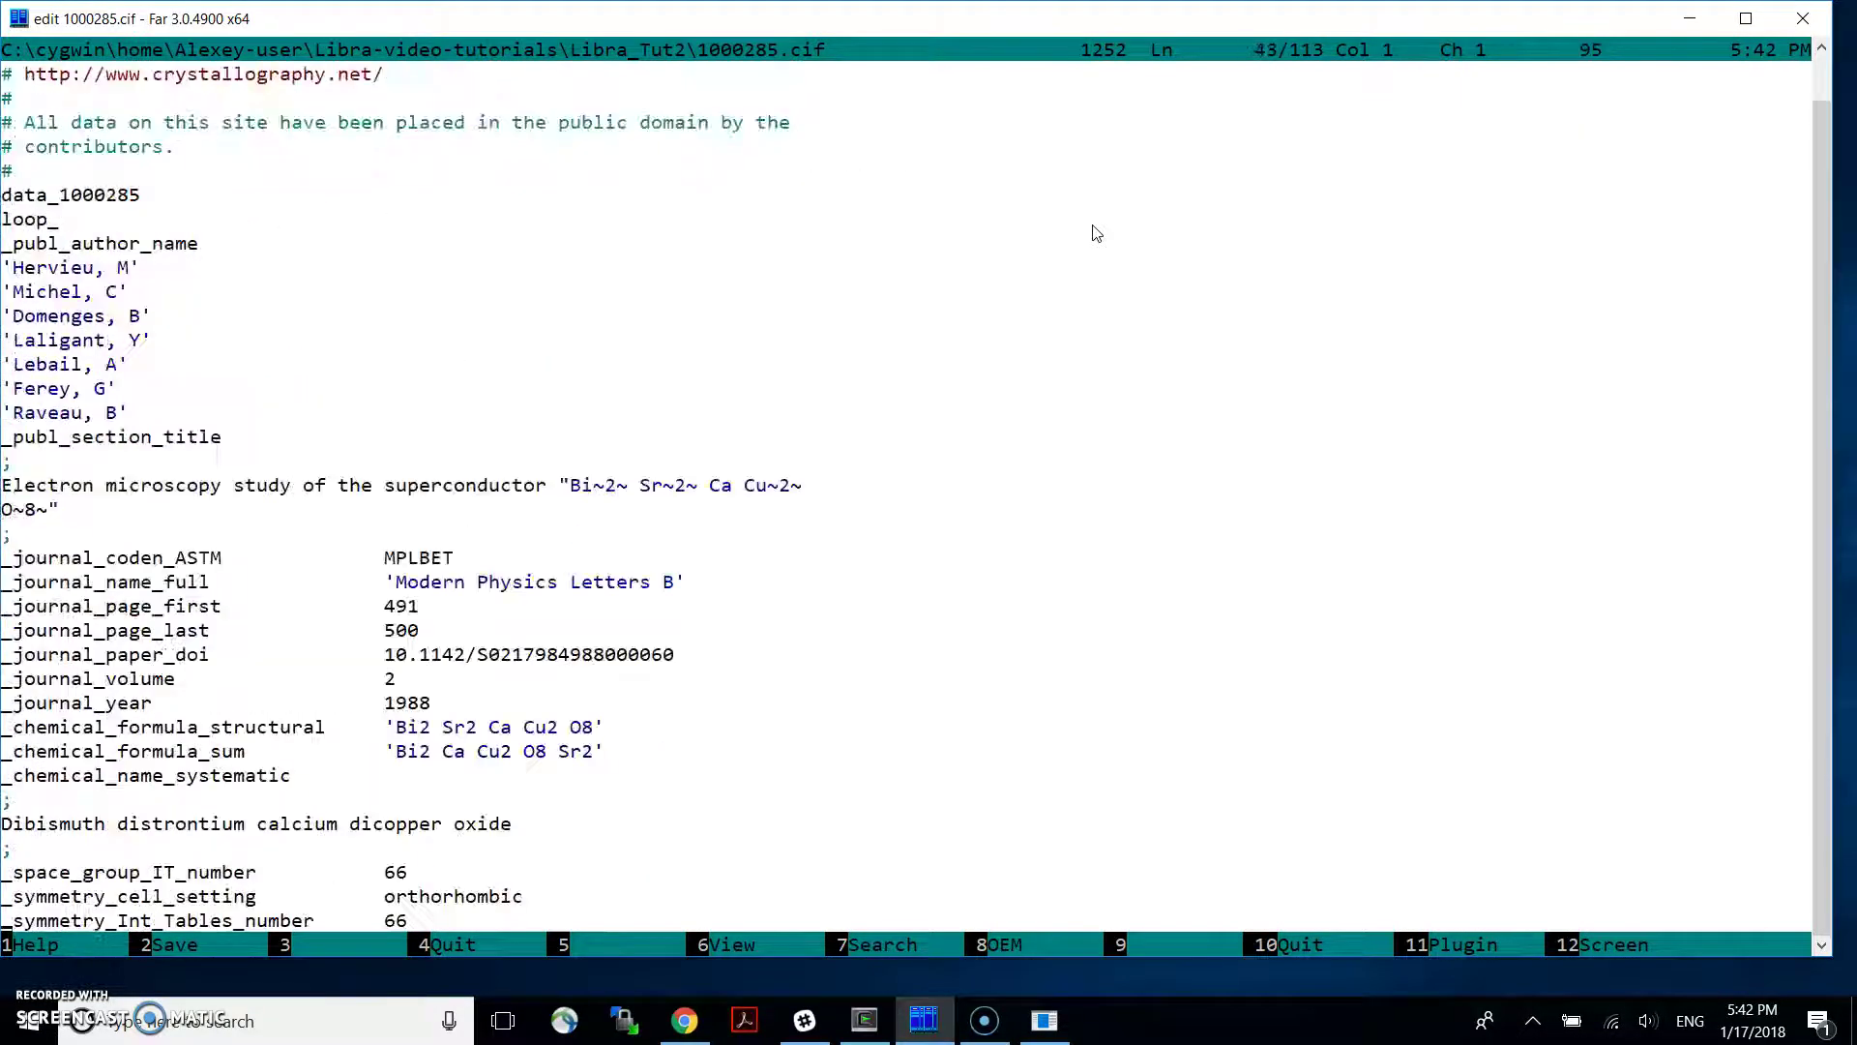
pyautogui.scroll(5, 1096, 233)
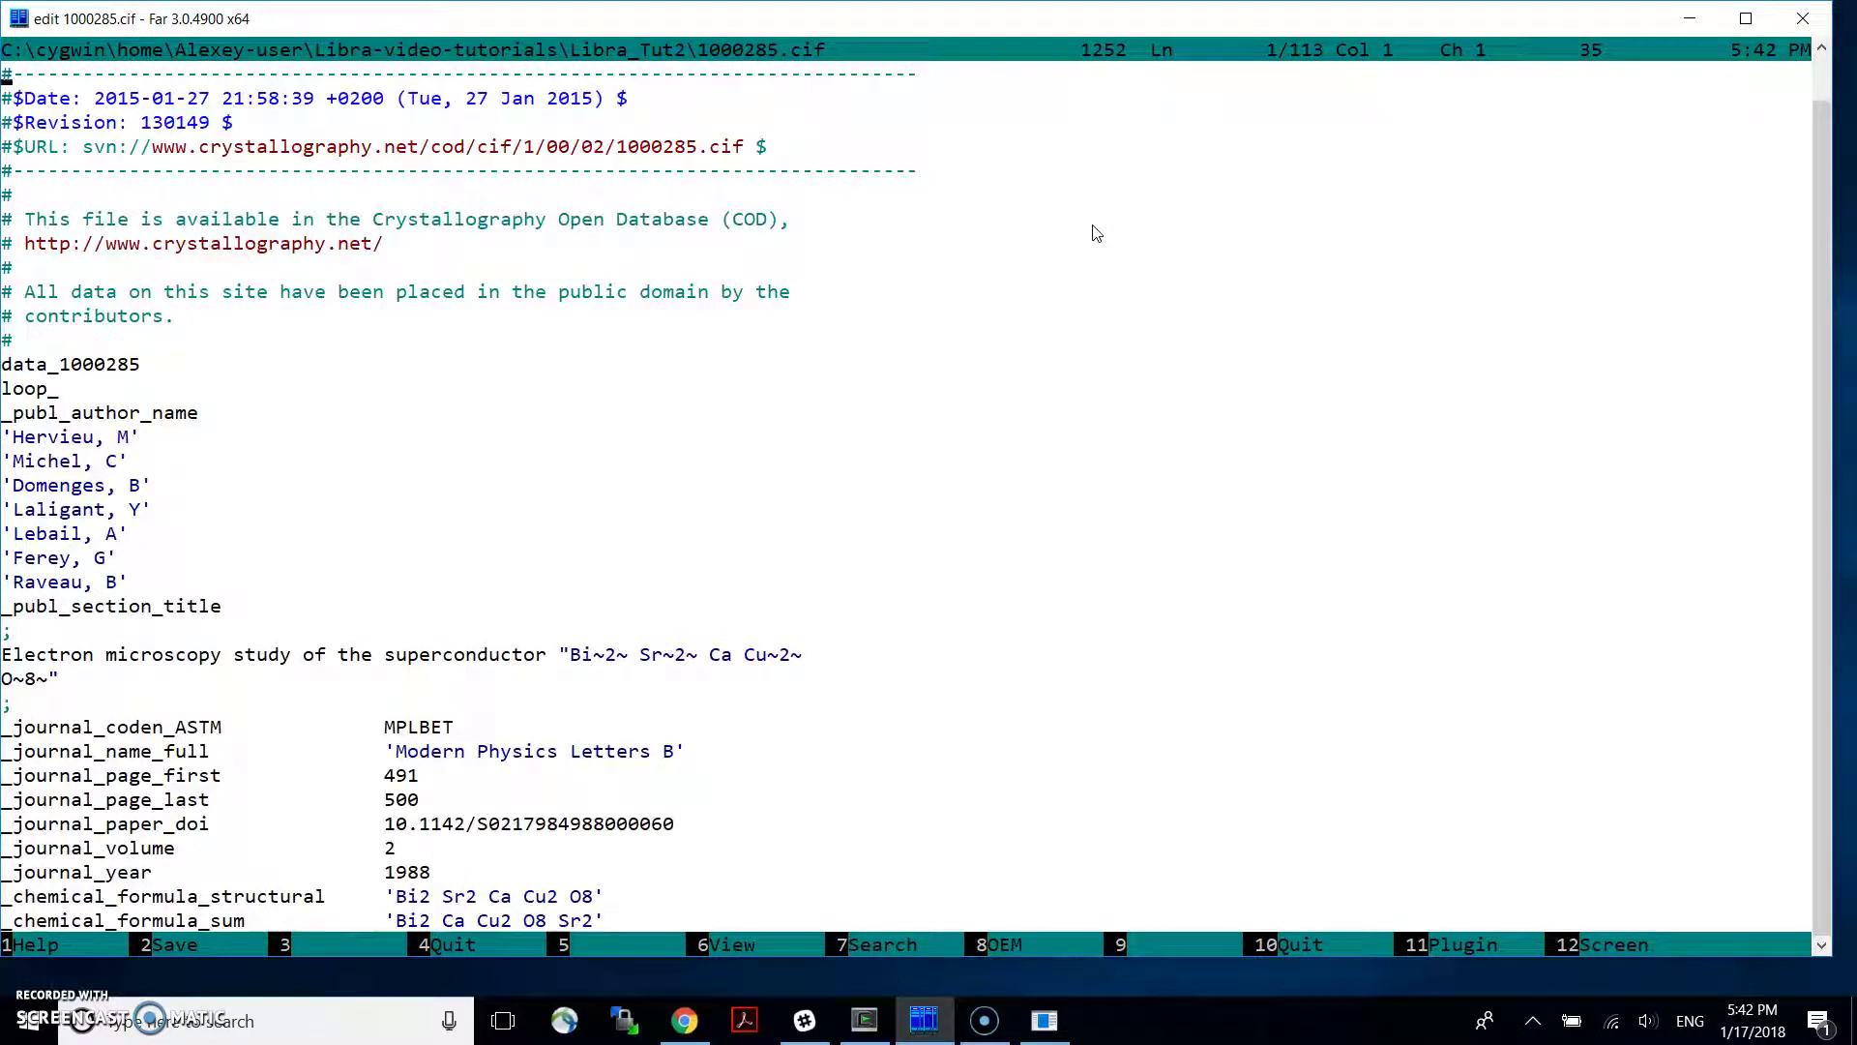
pyautogui.press('pagedown')
pyautogui.press('pagedown')
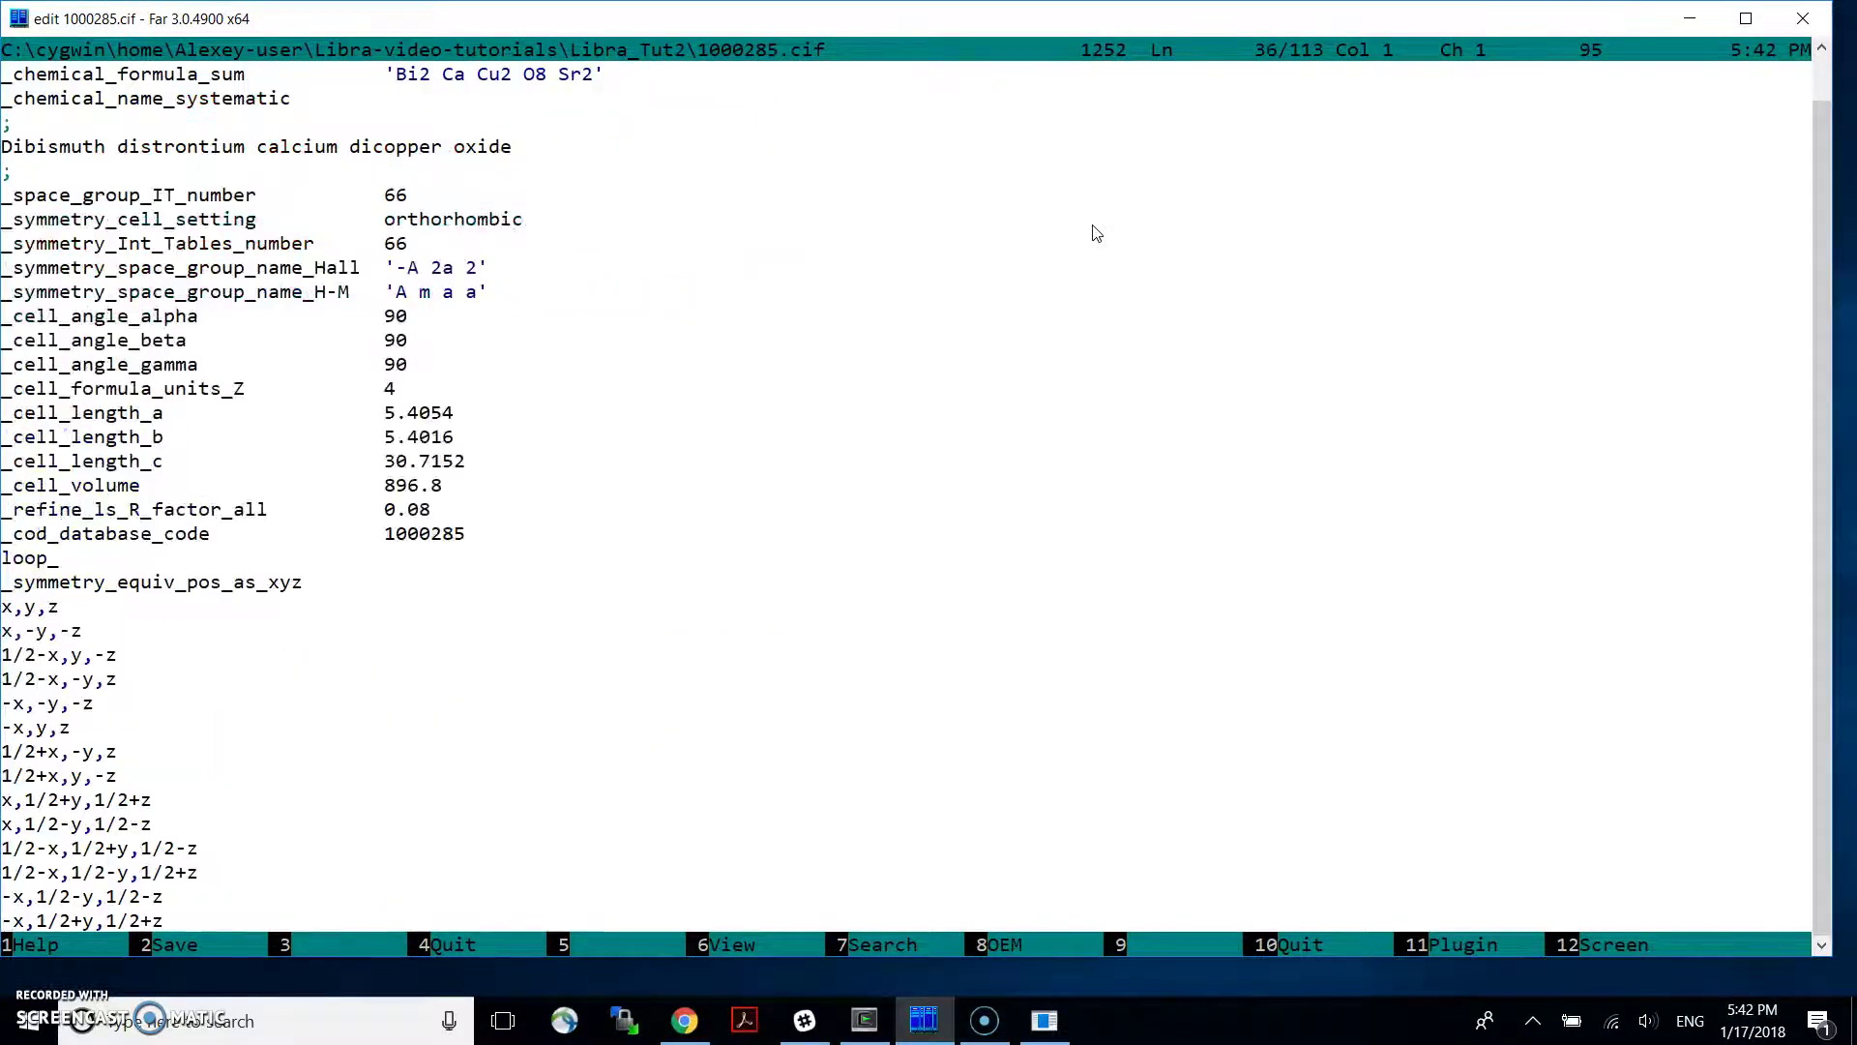
pyautogui.press('pagedown')
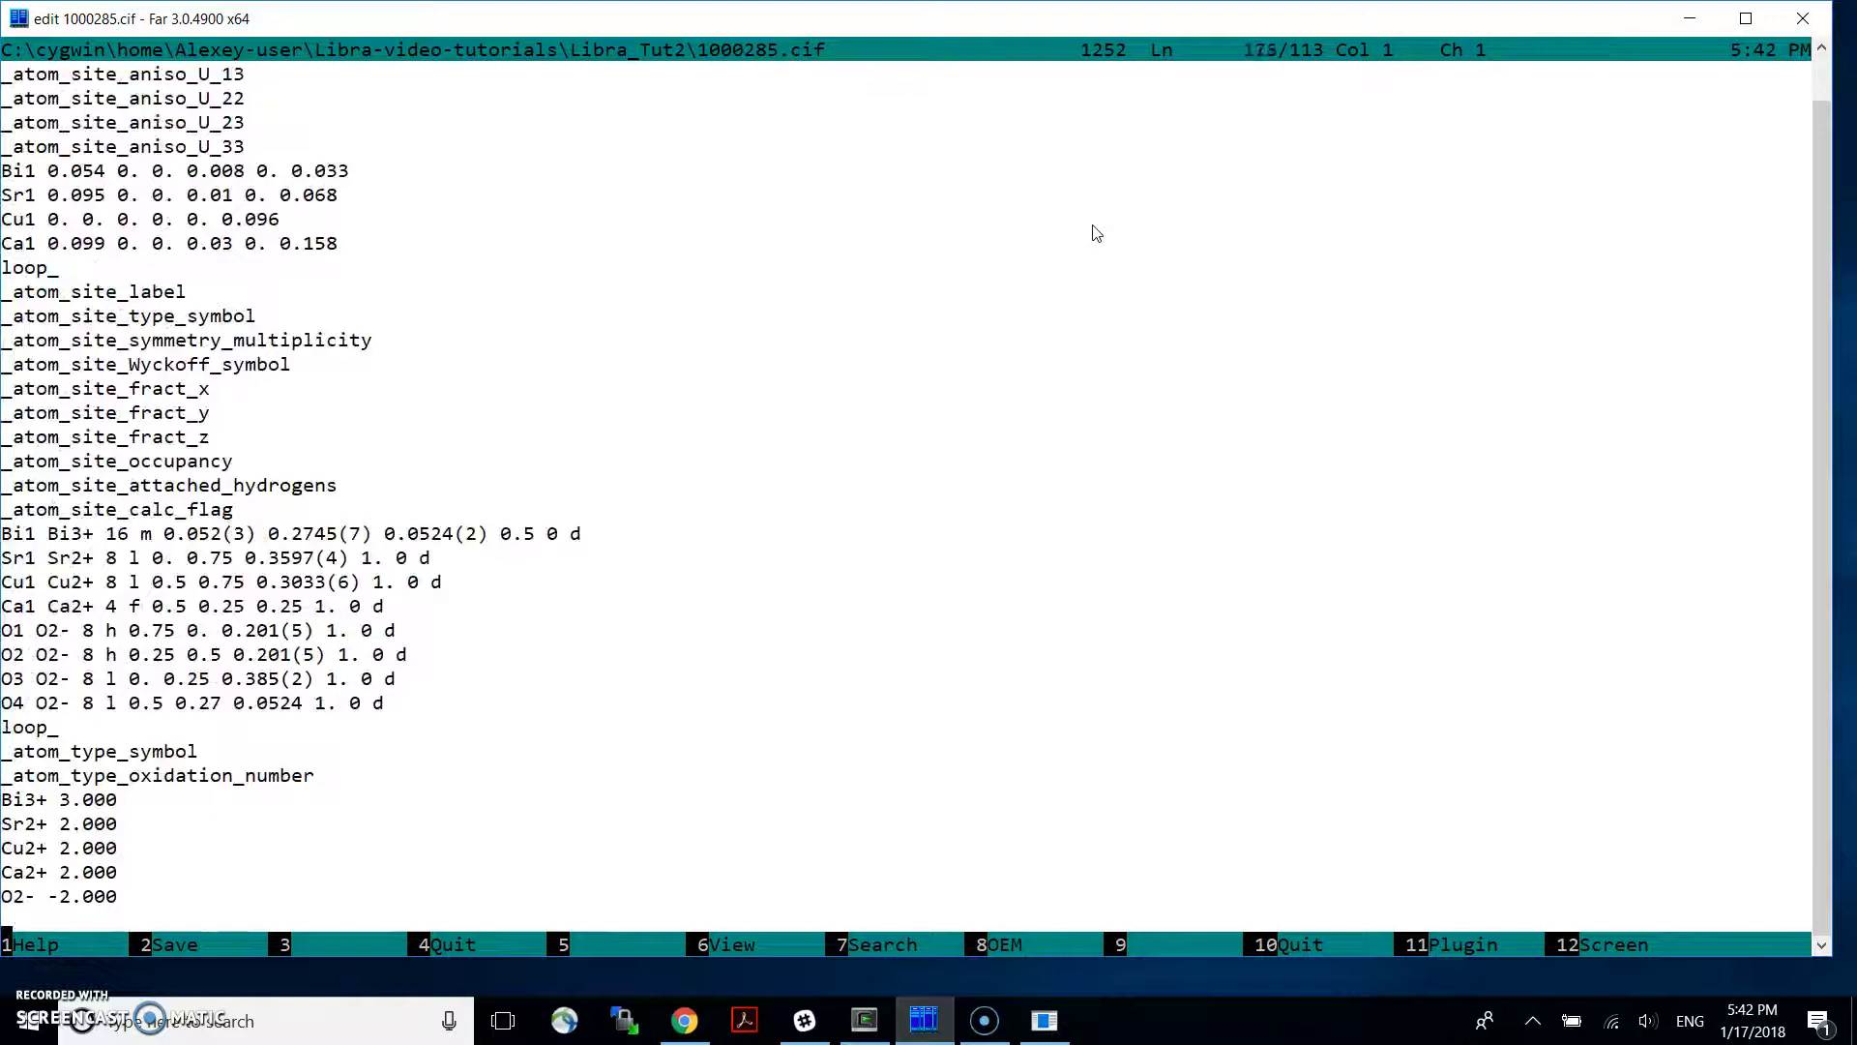
pyautogui.press('pageup')
pyautogui.press('pageup')
pyautogui.press('pageup')
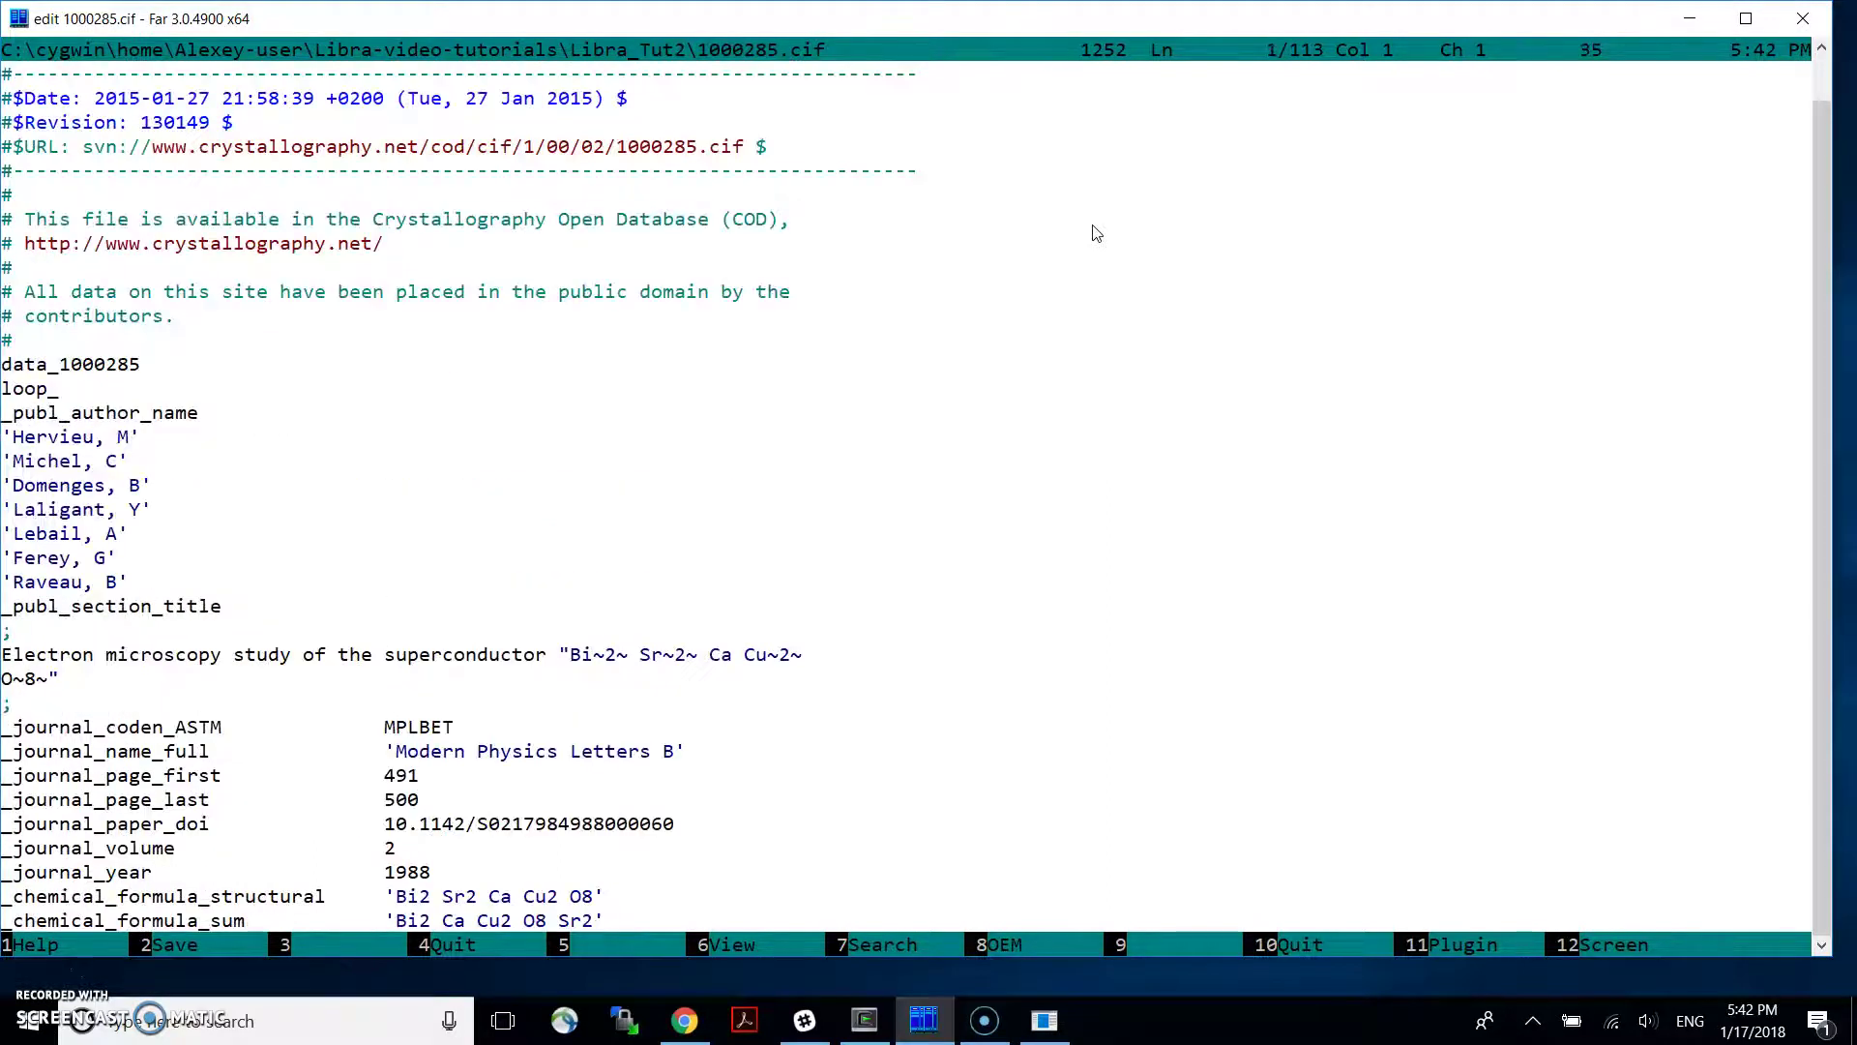
pyautogui.press('Escape')
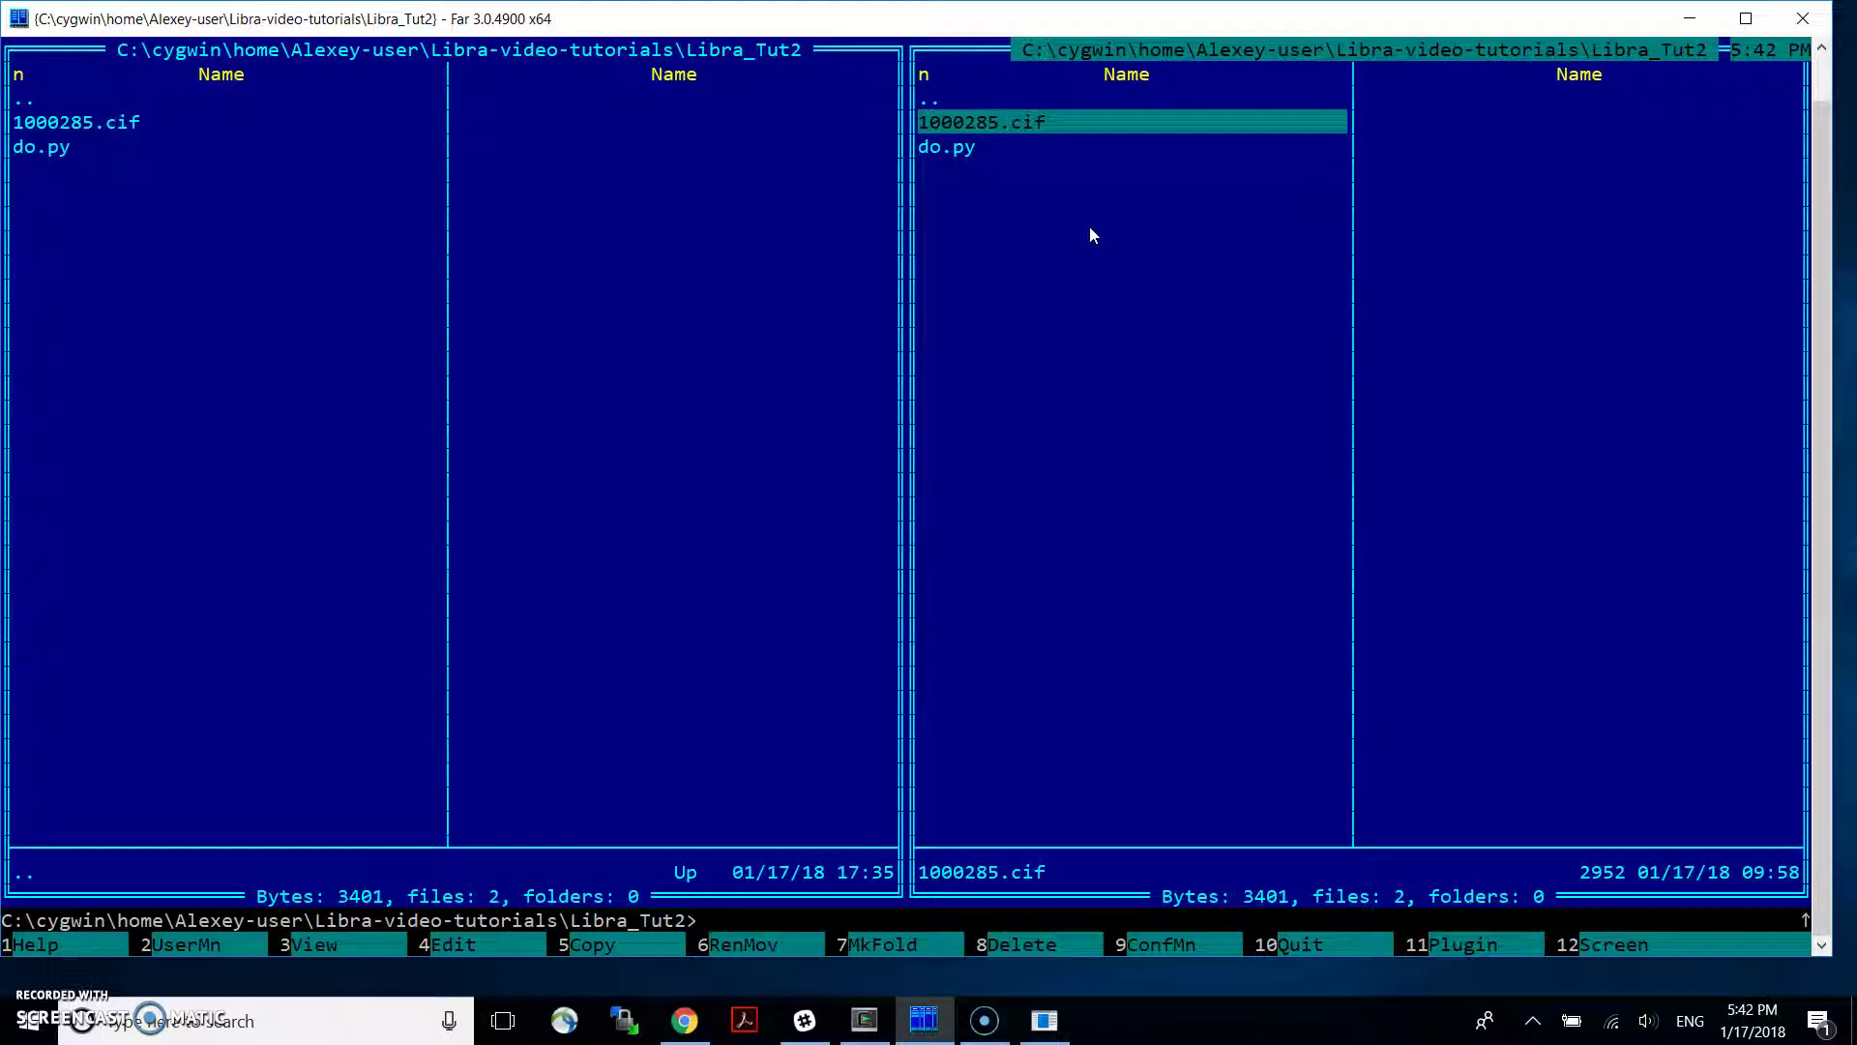
# Launch VESTA and load 1000285.cif into it from the Libra_Tut2 folder, full screen
pyautogui.click(220, 1026)
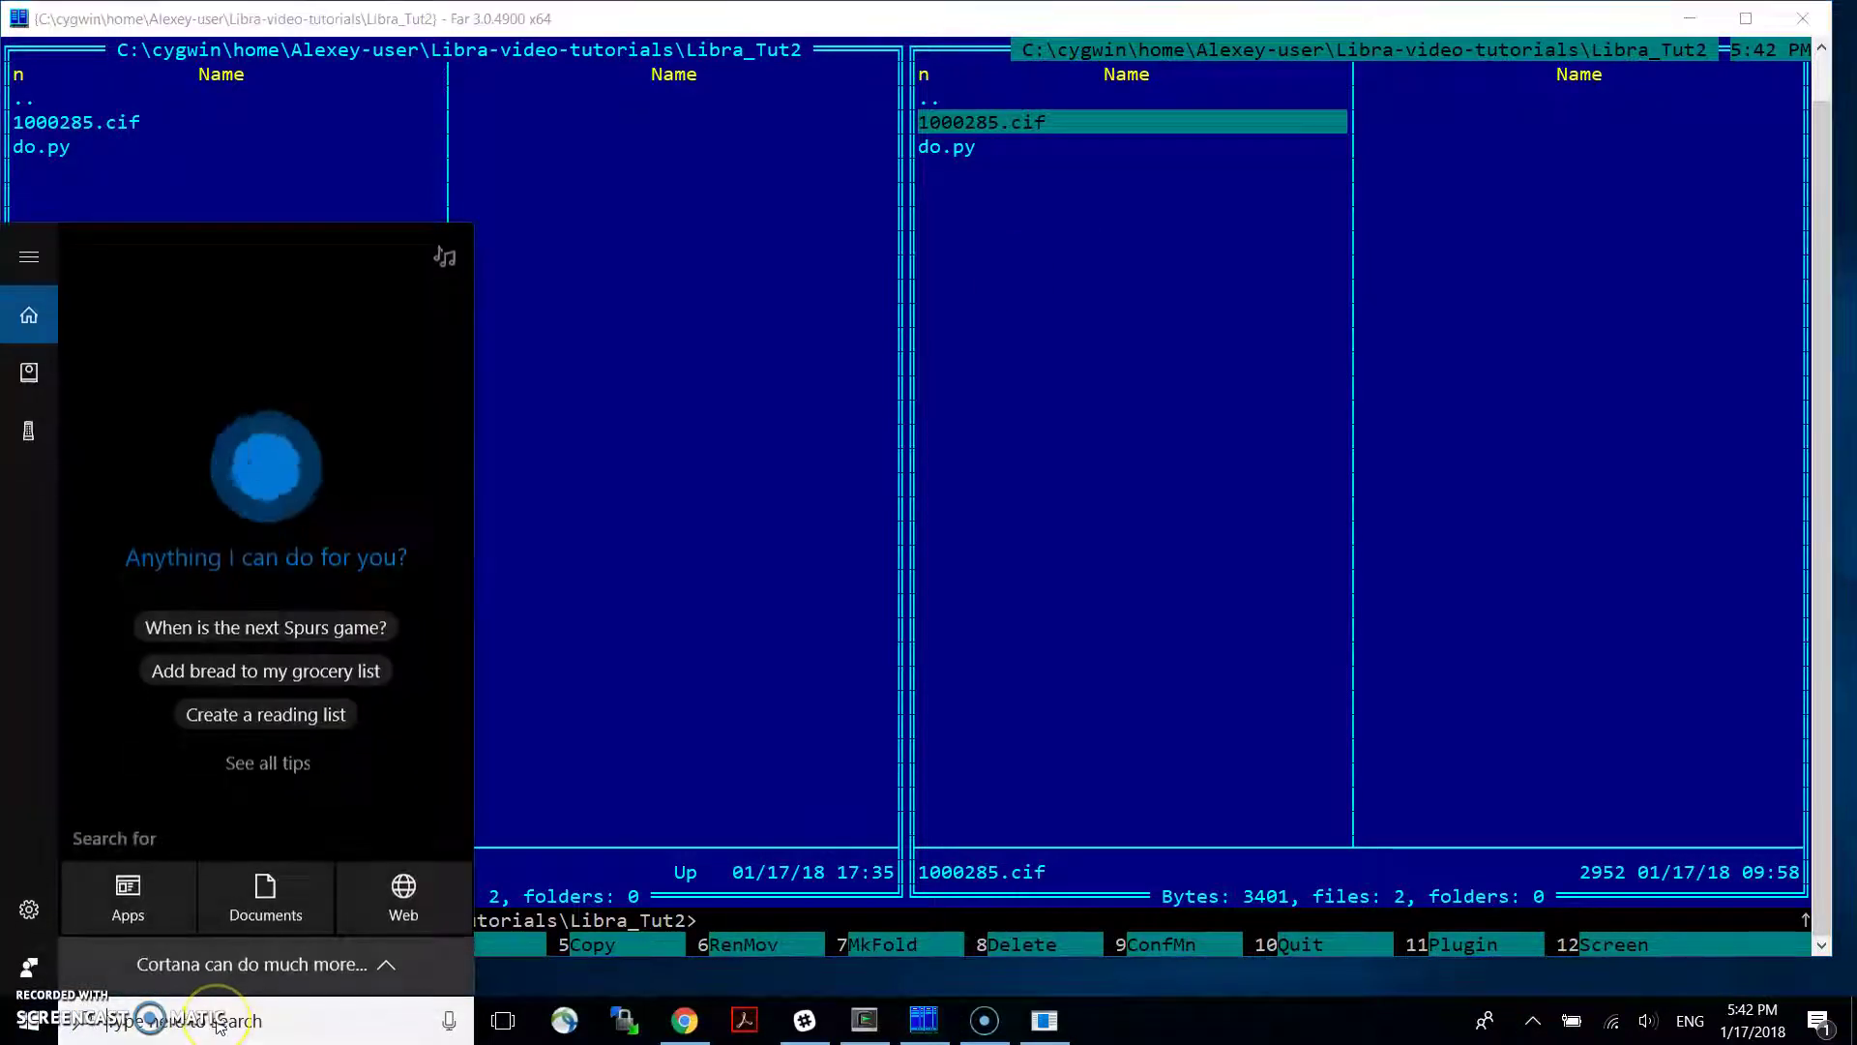
pyautogui.write('vesta')
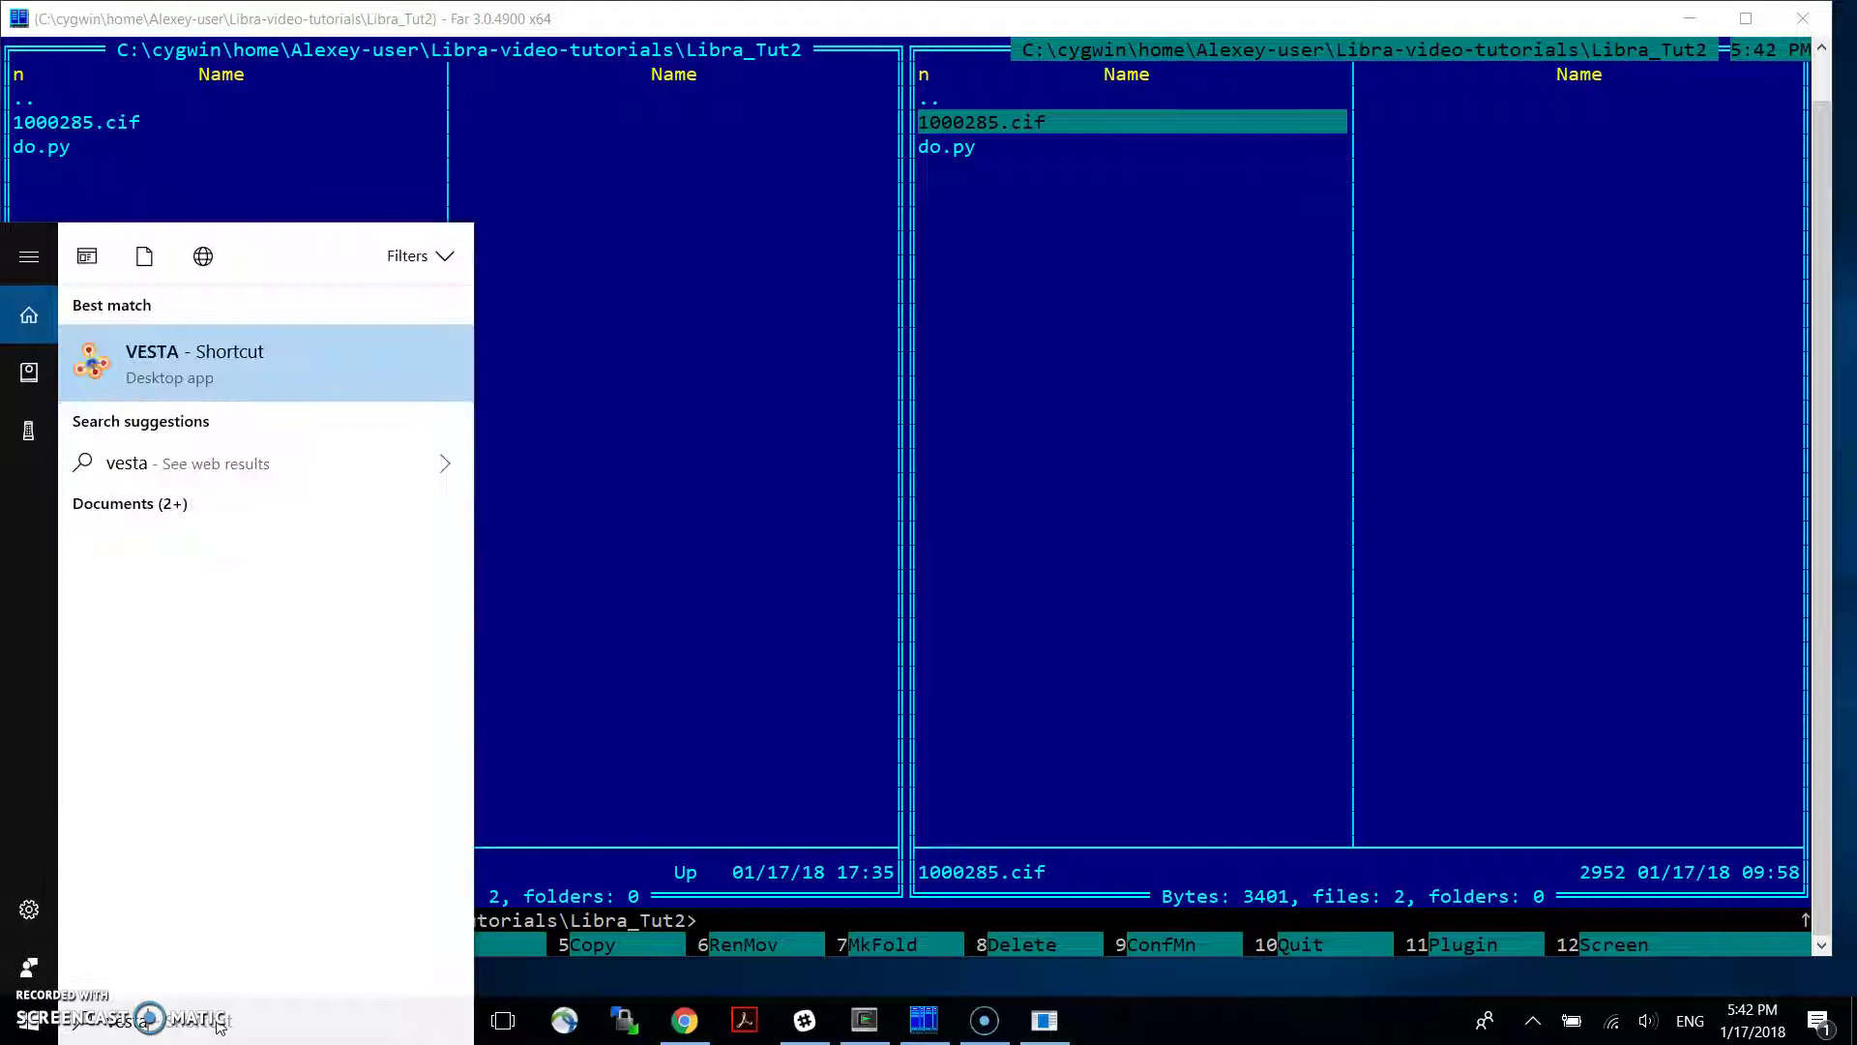
pyautogui.click(271, 363)
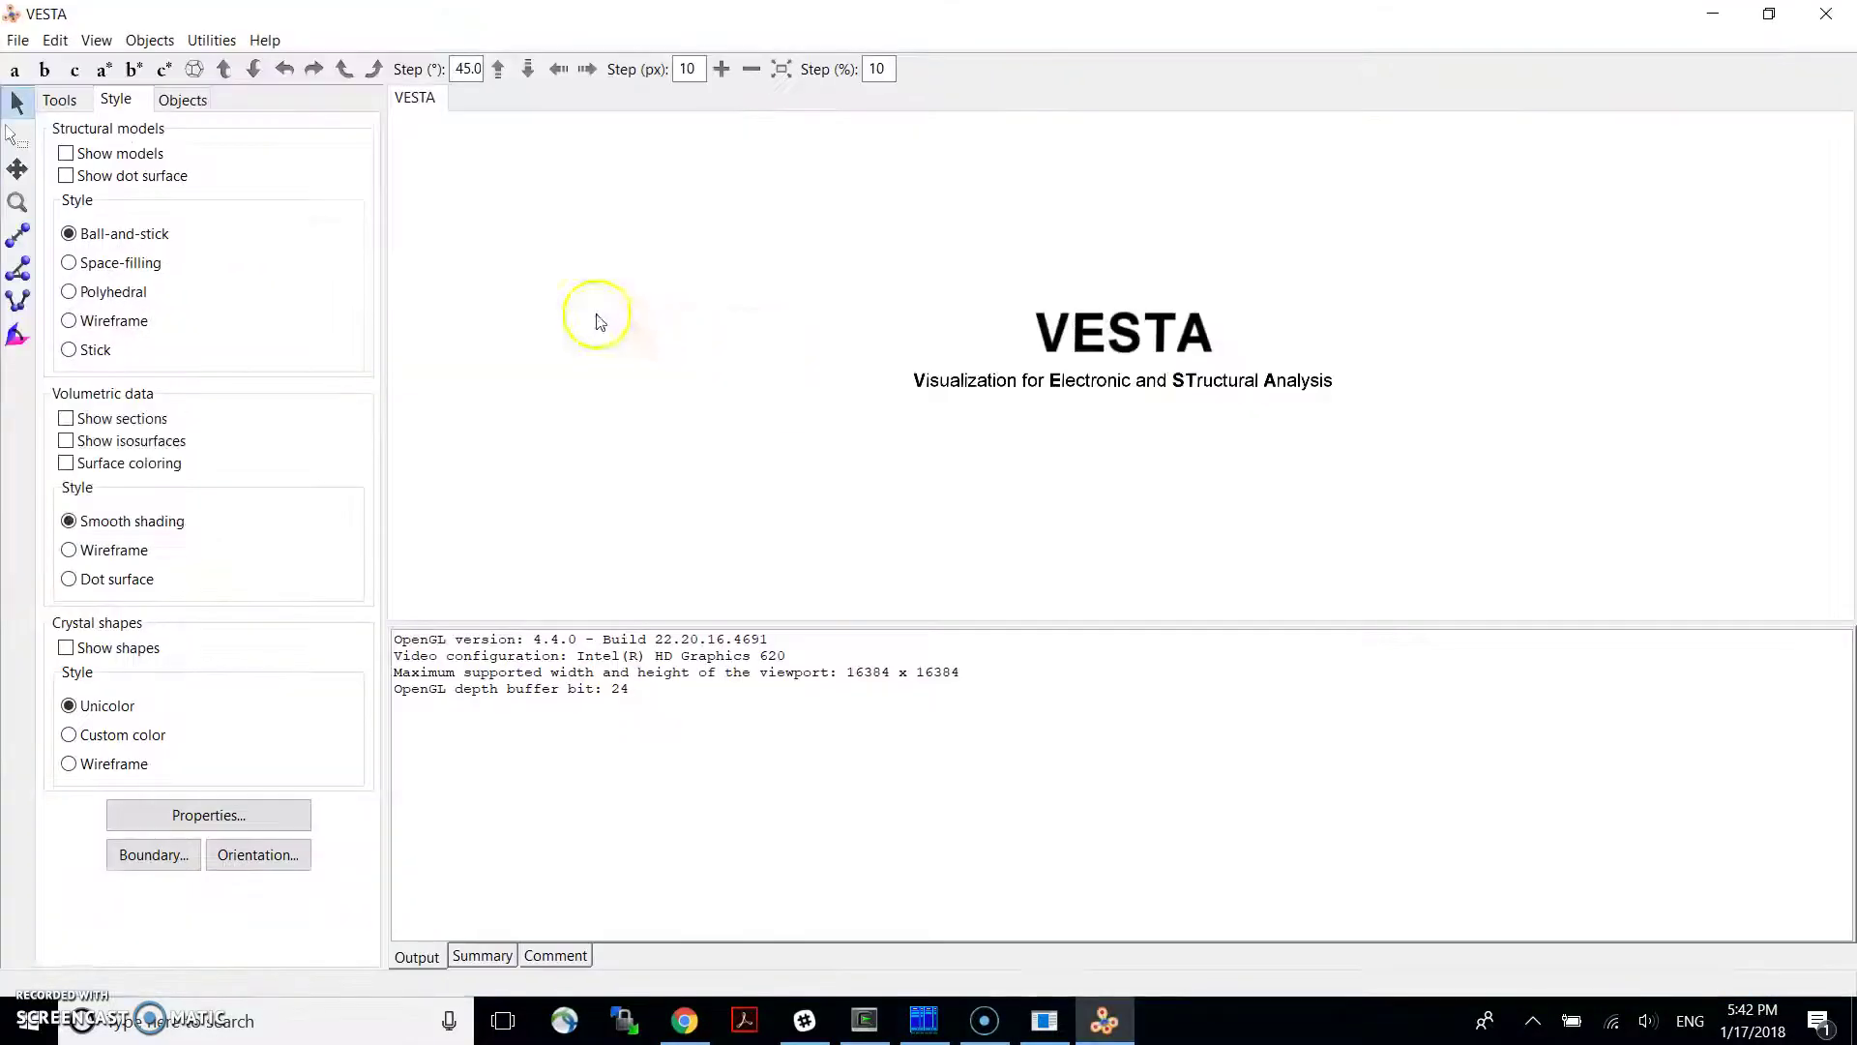
pyautogui.click(1768, 13)
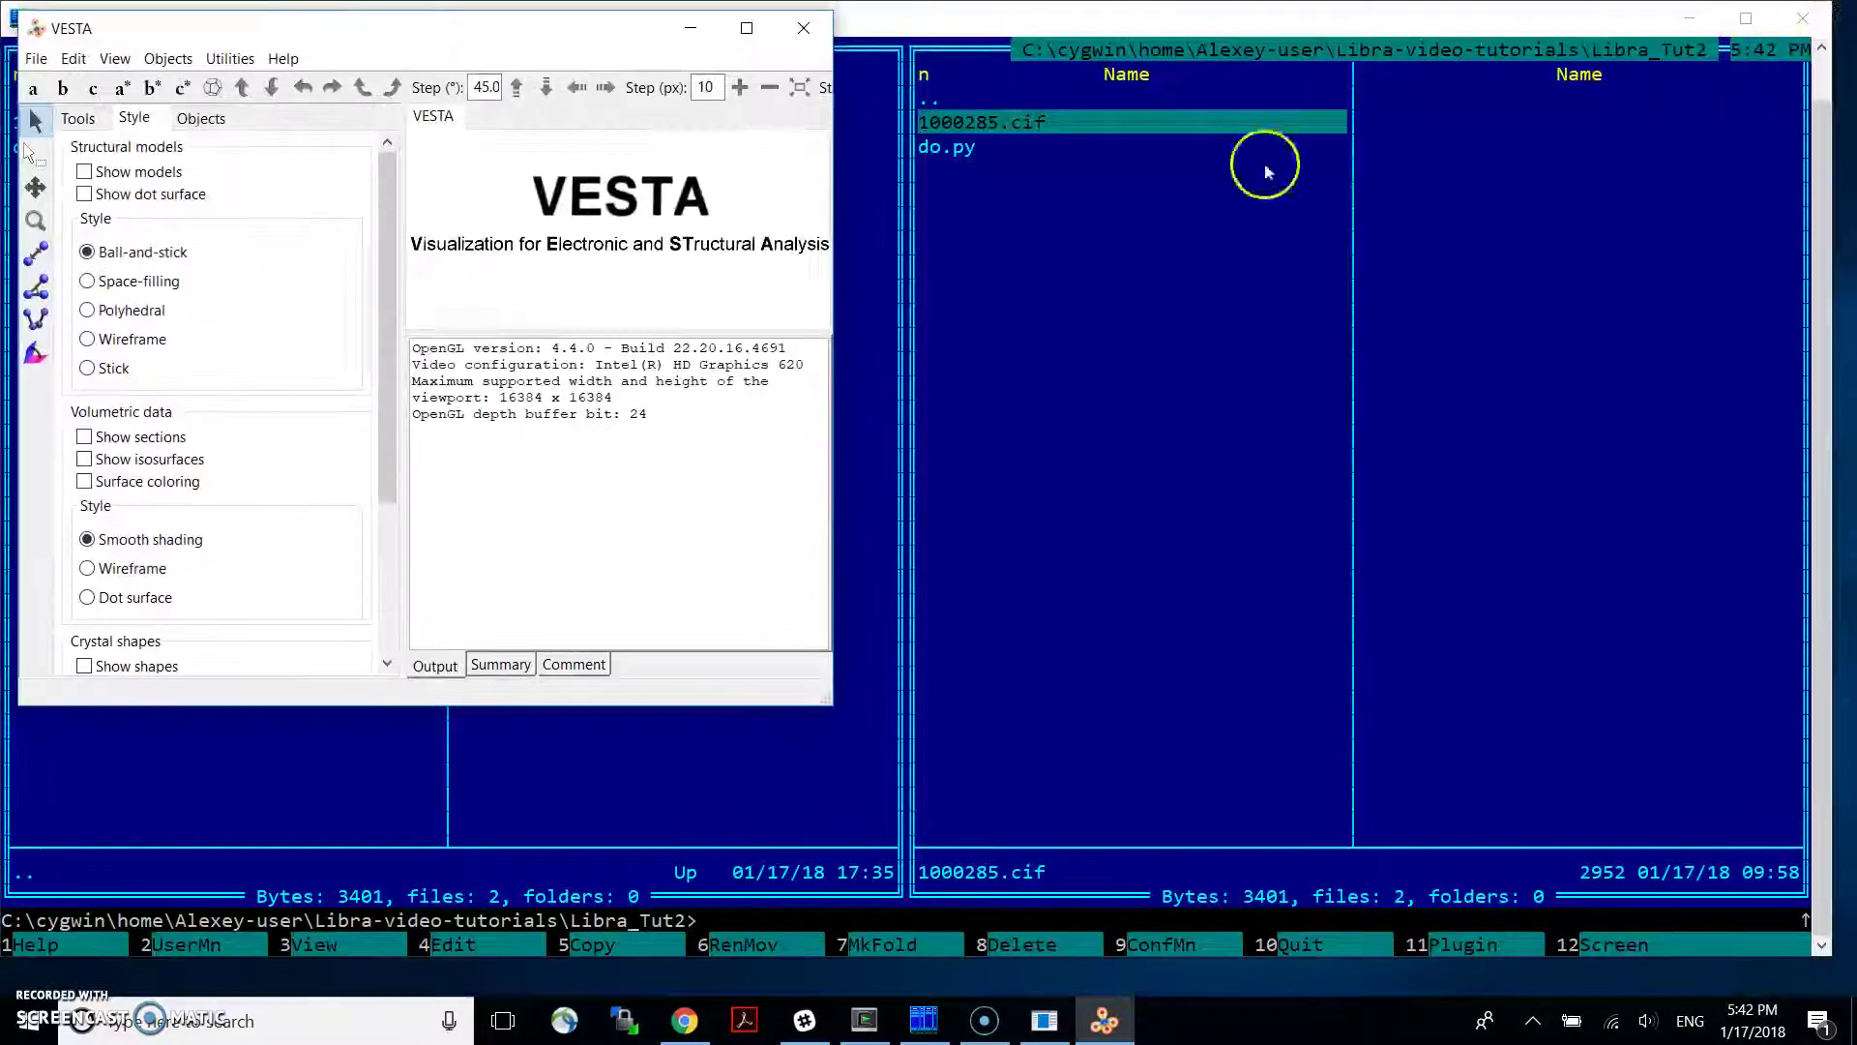
pyautogui.click(1112, 358)
pyautogui.press('Up')
pyautogui.hotkey('shift', 'Return')
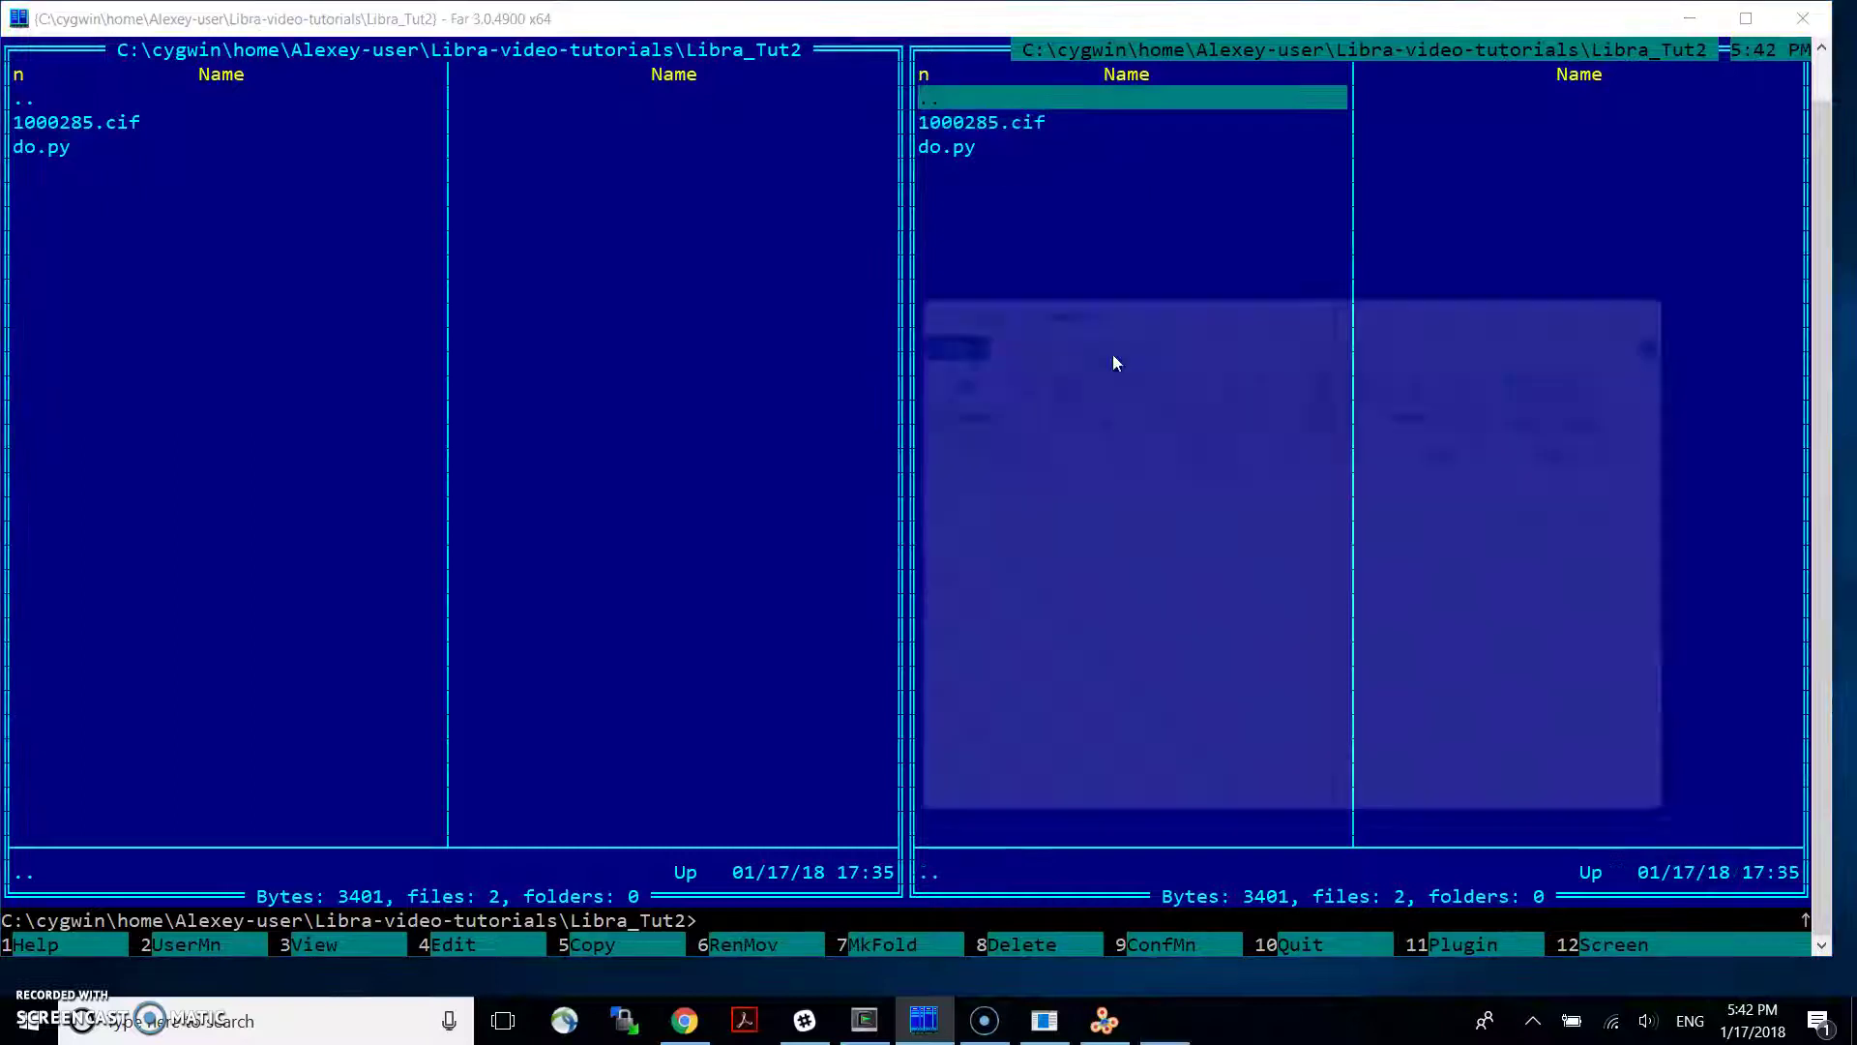
pyautogui.moveTo(1200, 559); pyautogui.dragTo(588, 291)
pyautogui.click(746, 27)
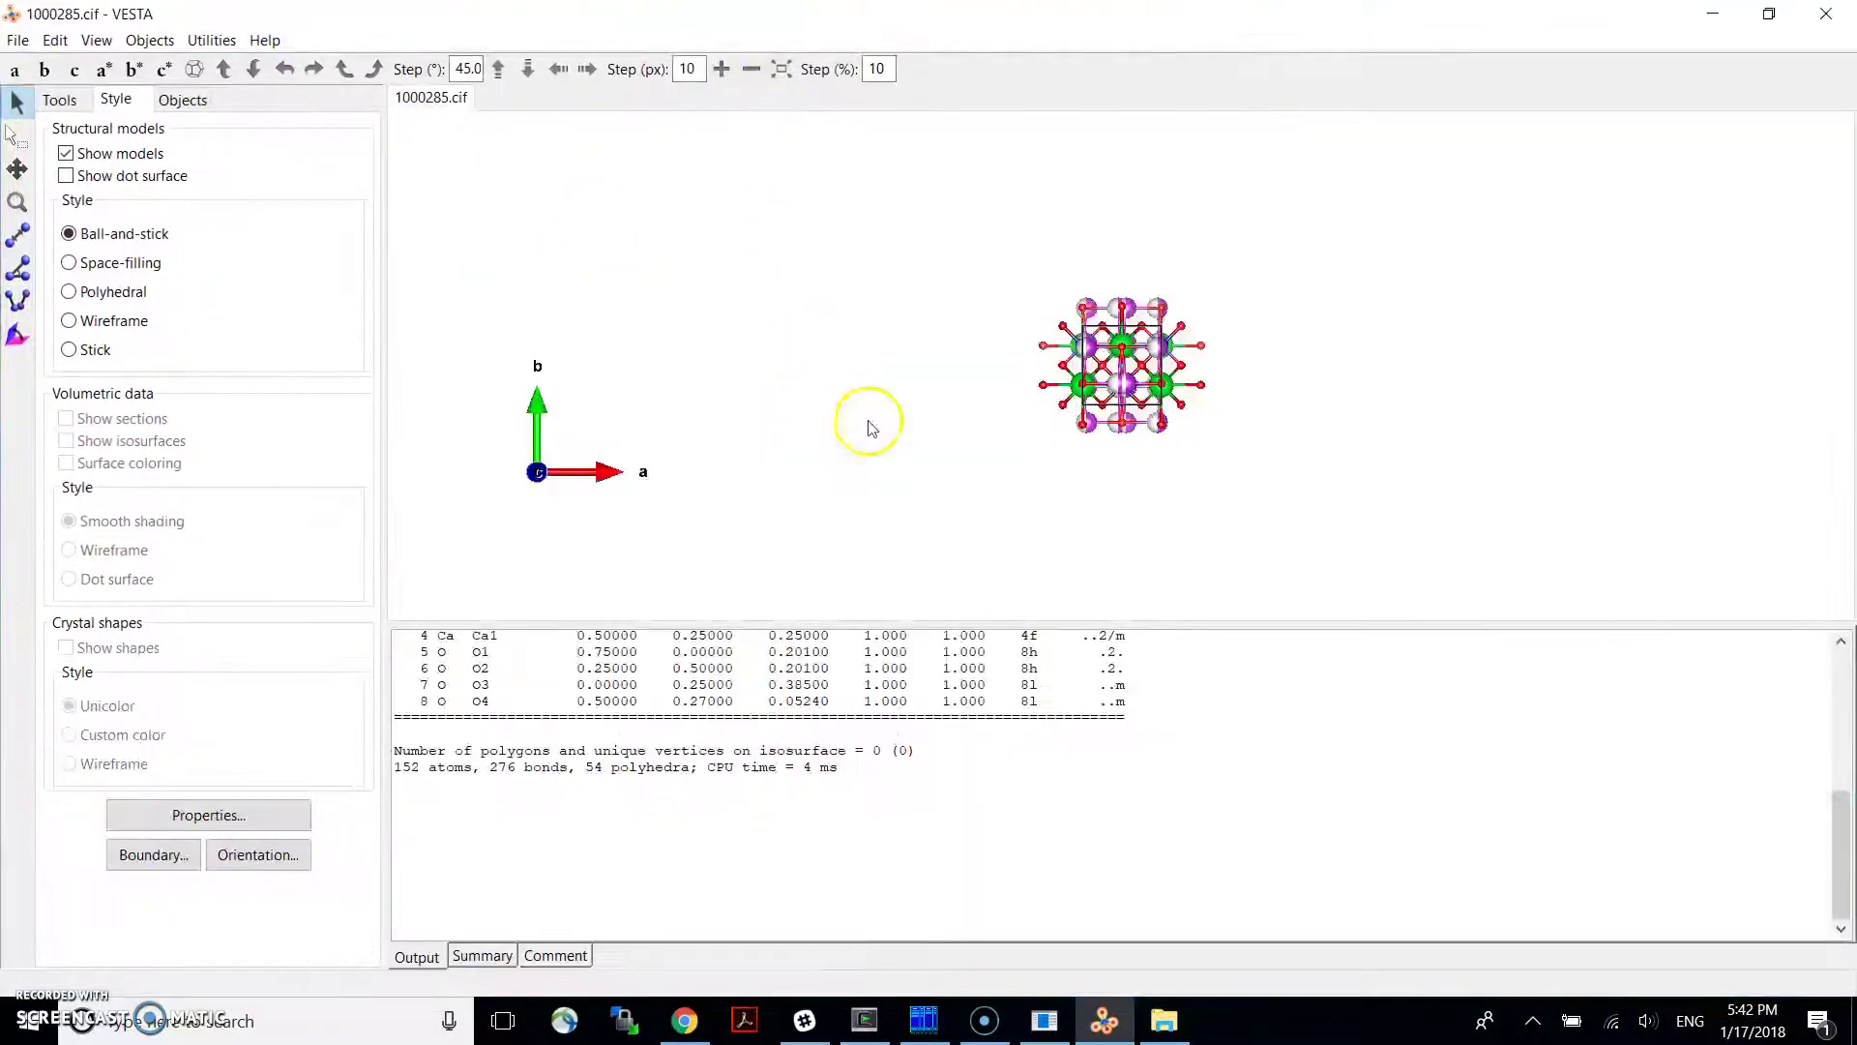
# Rotate and zoom the 152-atom structure, viewing it side-on along a
pyautogui.moveTo(1370, 397); pyautogui.dragTo(1152, 394)
pyautogui.scroll(5, 1151, 394)
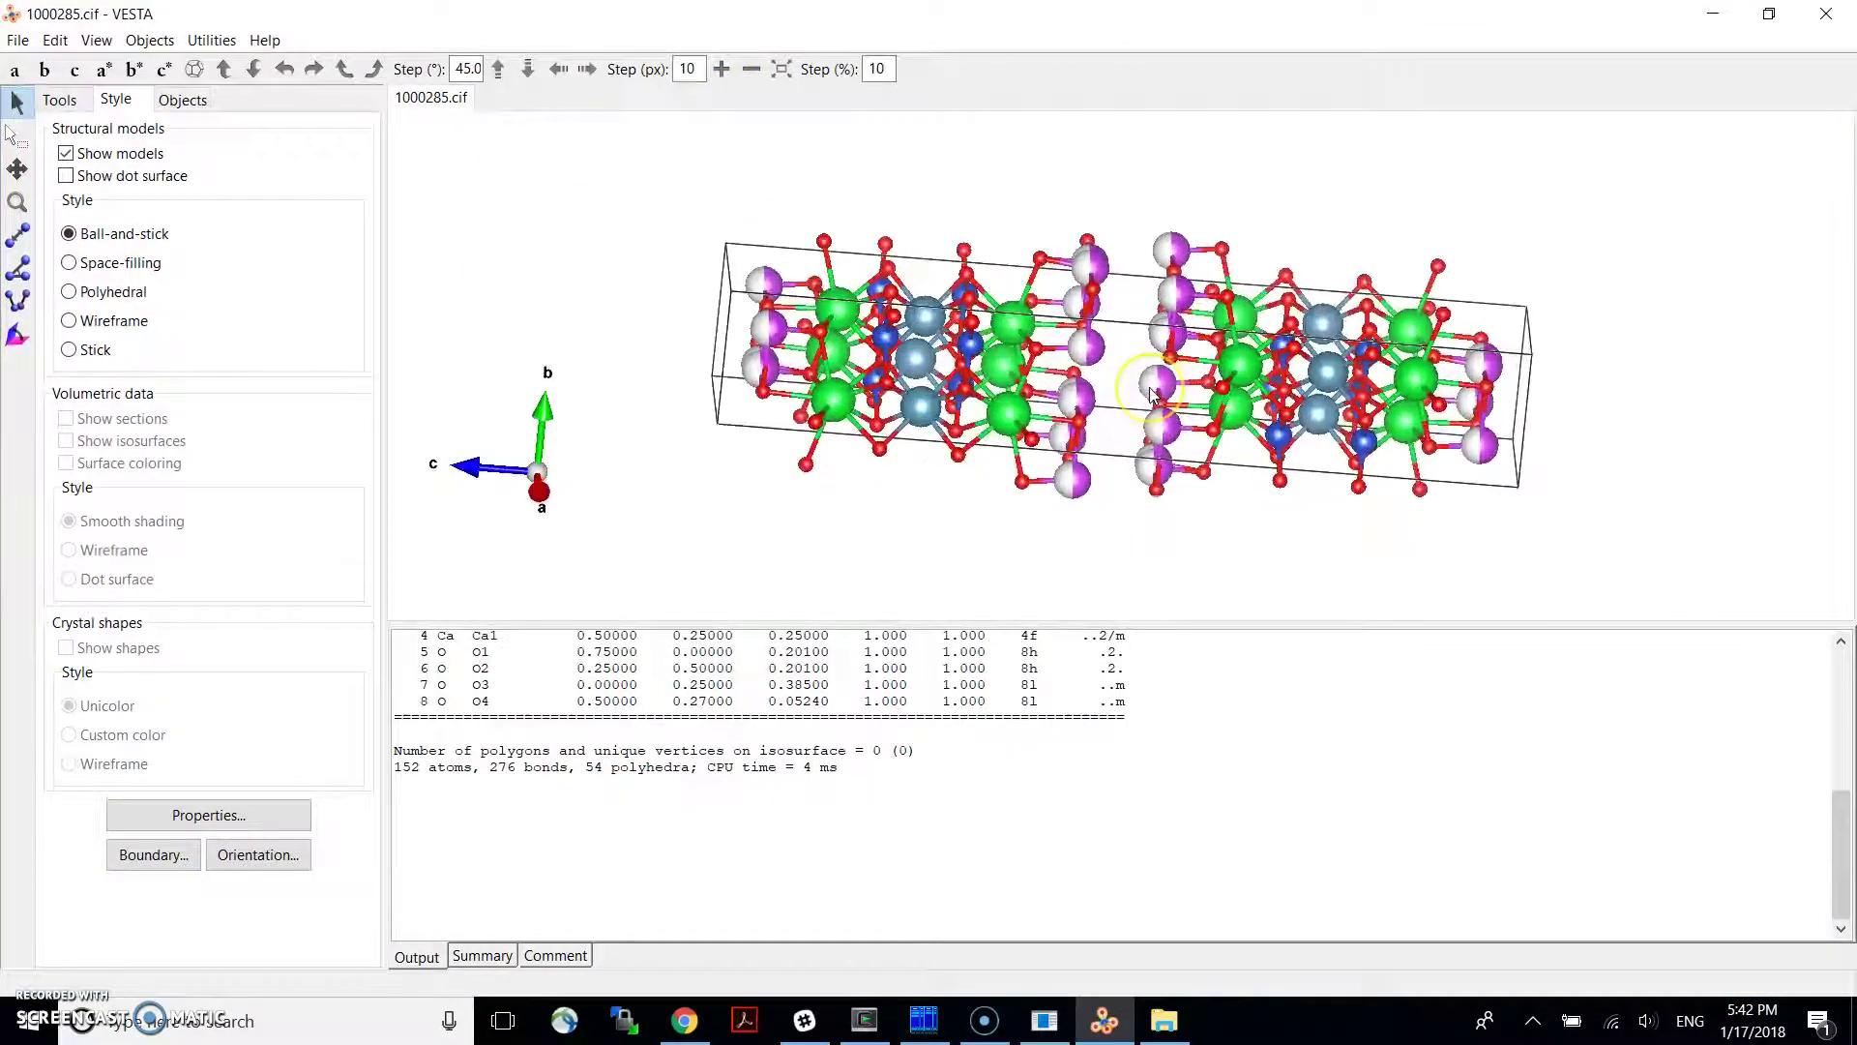
pyautogui.scroll(-2, 1149, 464)
pyautogui.scroll(2, 1149, 551)
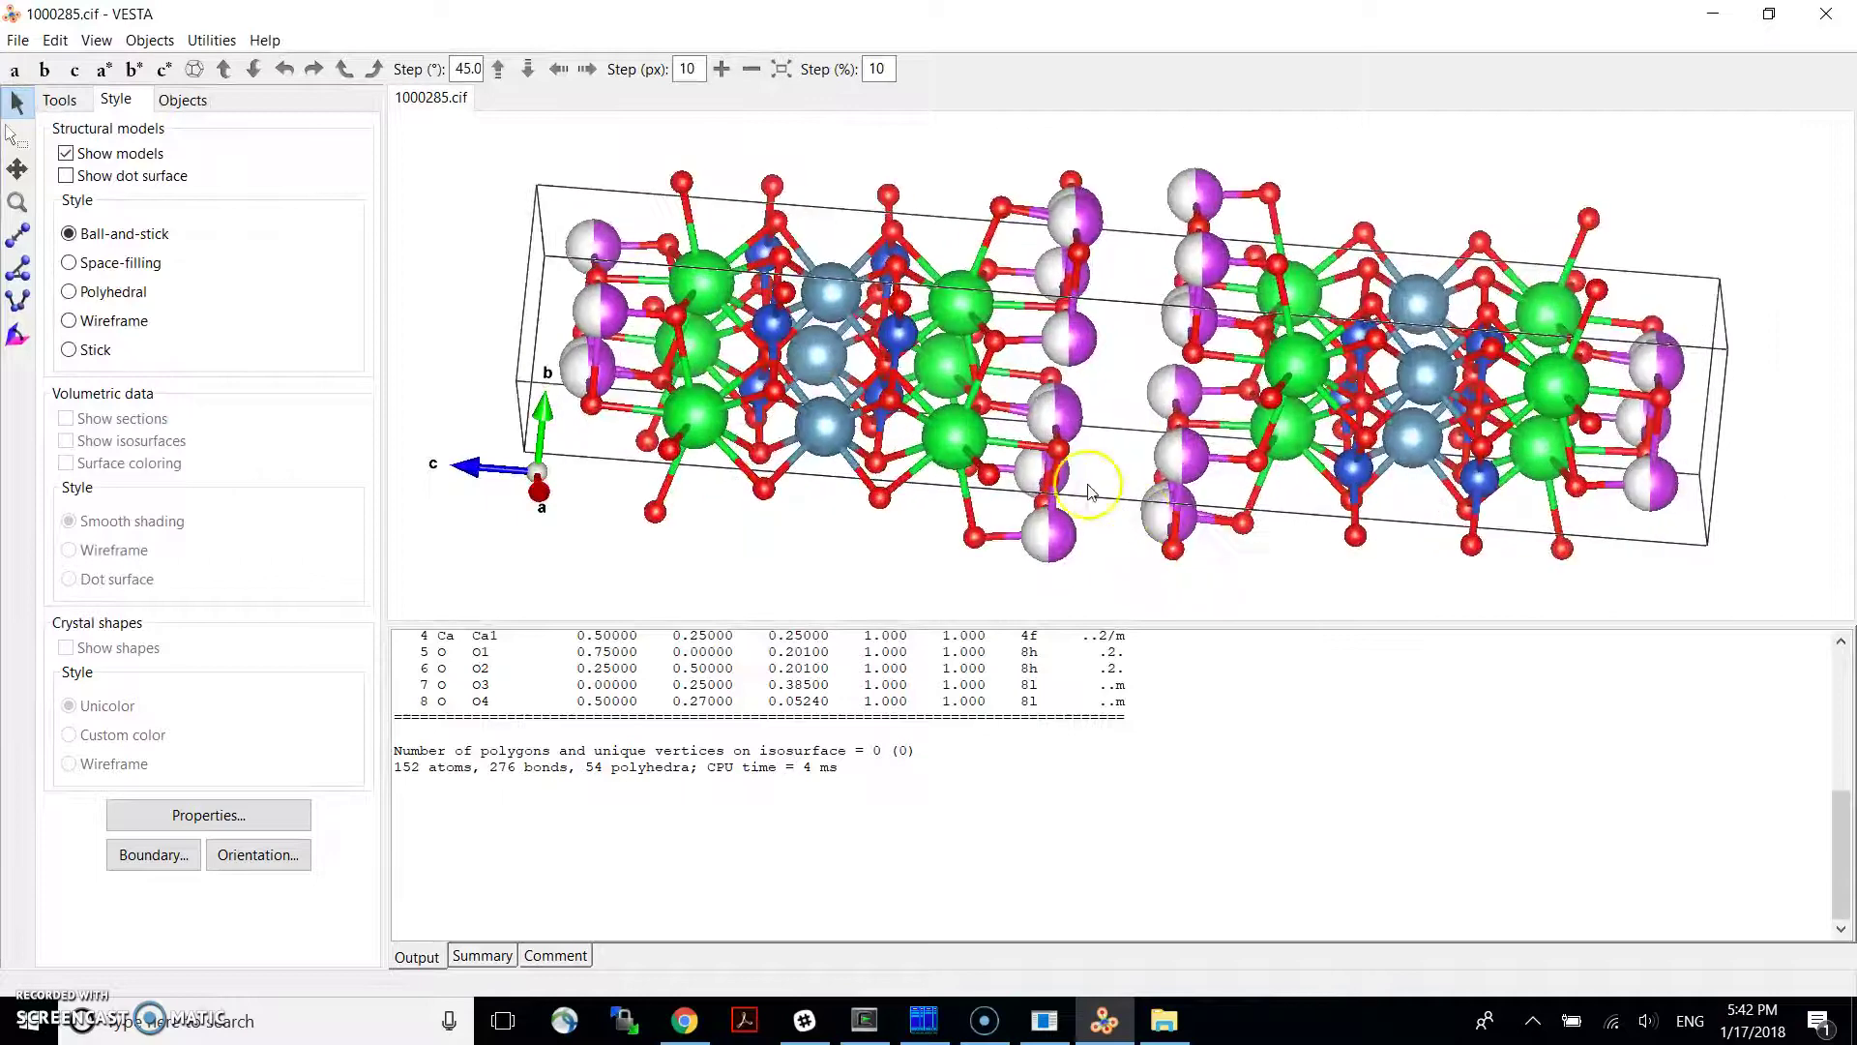
pyautogui.moveTo(1043, 254); pyautogui.dragTo(1006, 421)
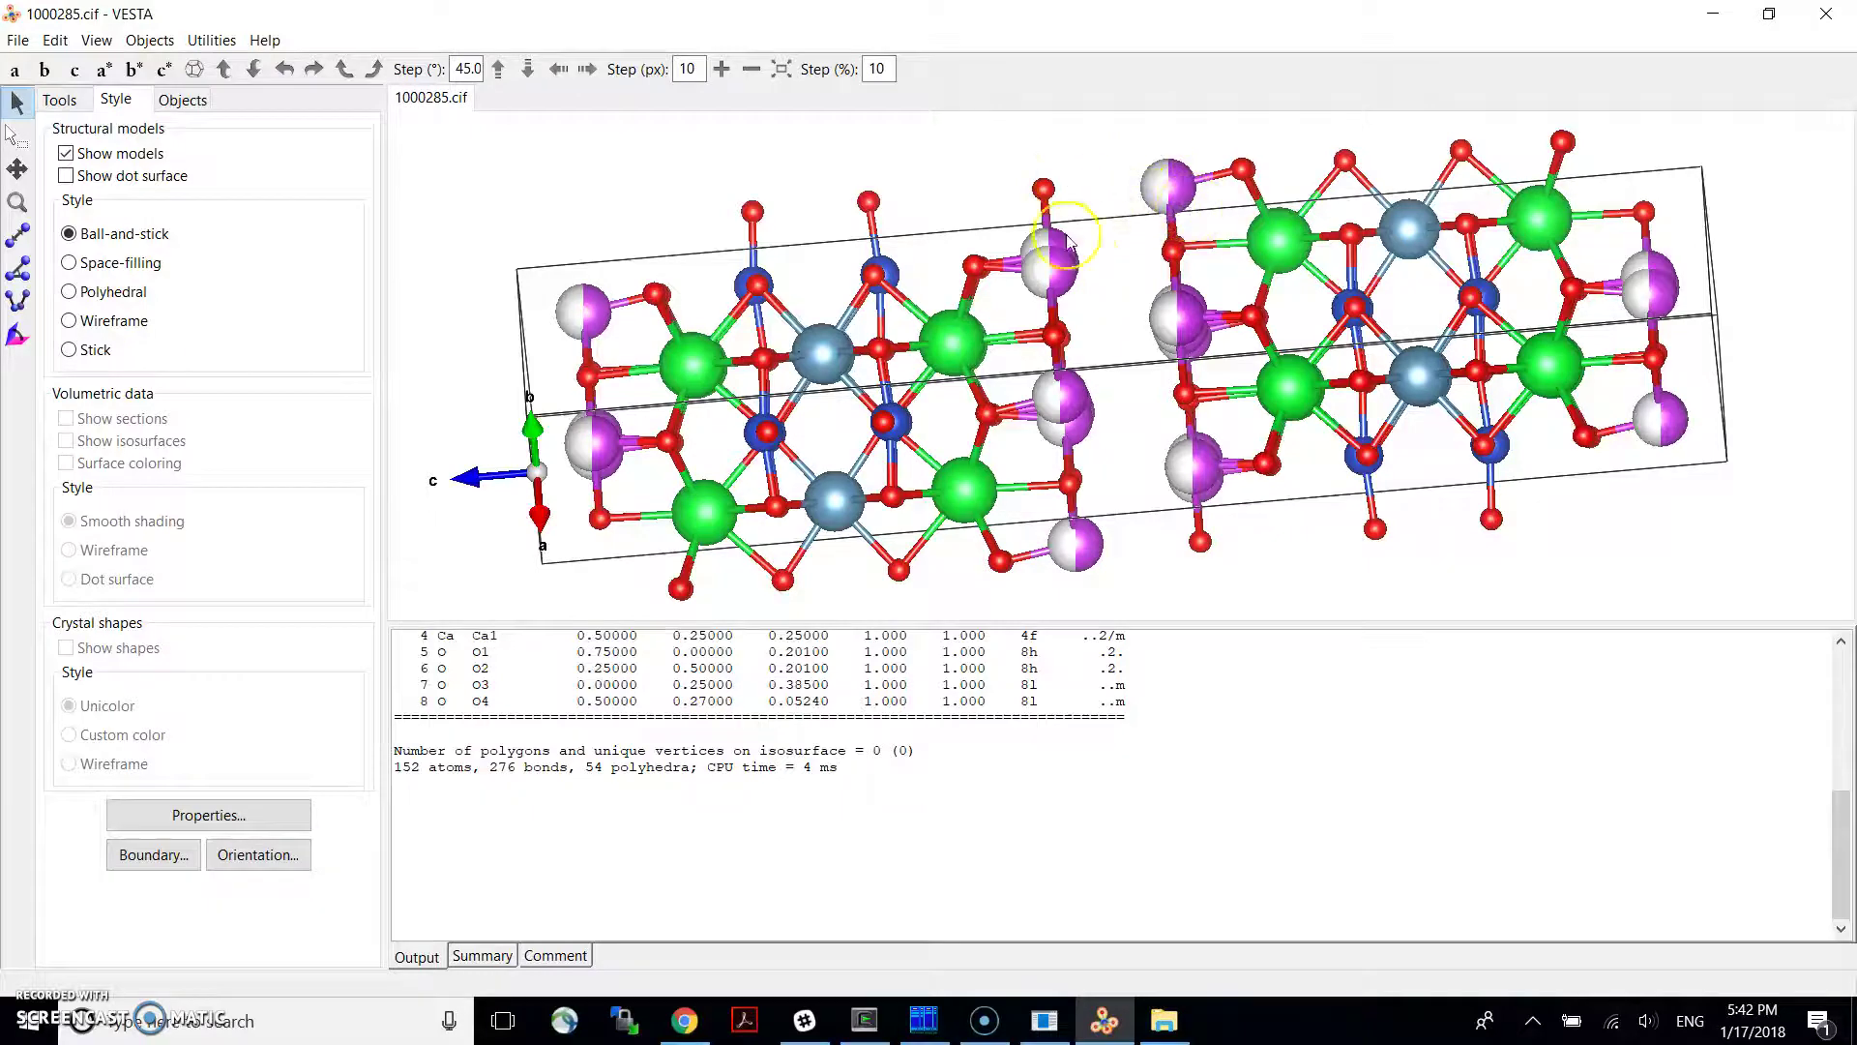
pyautogui.scroll(5, 1084, 259)
# Rotate the structure to look along b, then tilt it out of the a–b view
pyautogui.scroll(-5, 1083, 259)
pyautogui.moveTo(1094, 256); pyautogui.dragTo(999, 526)
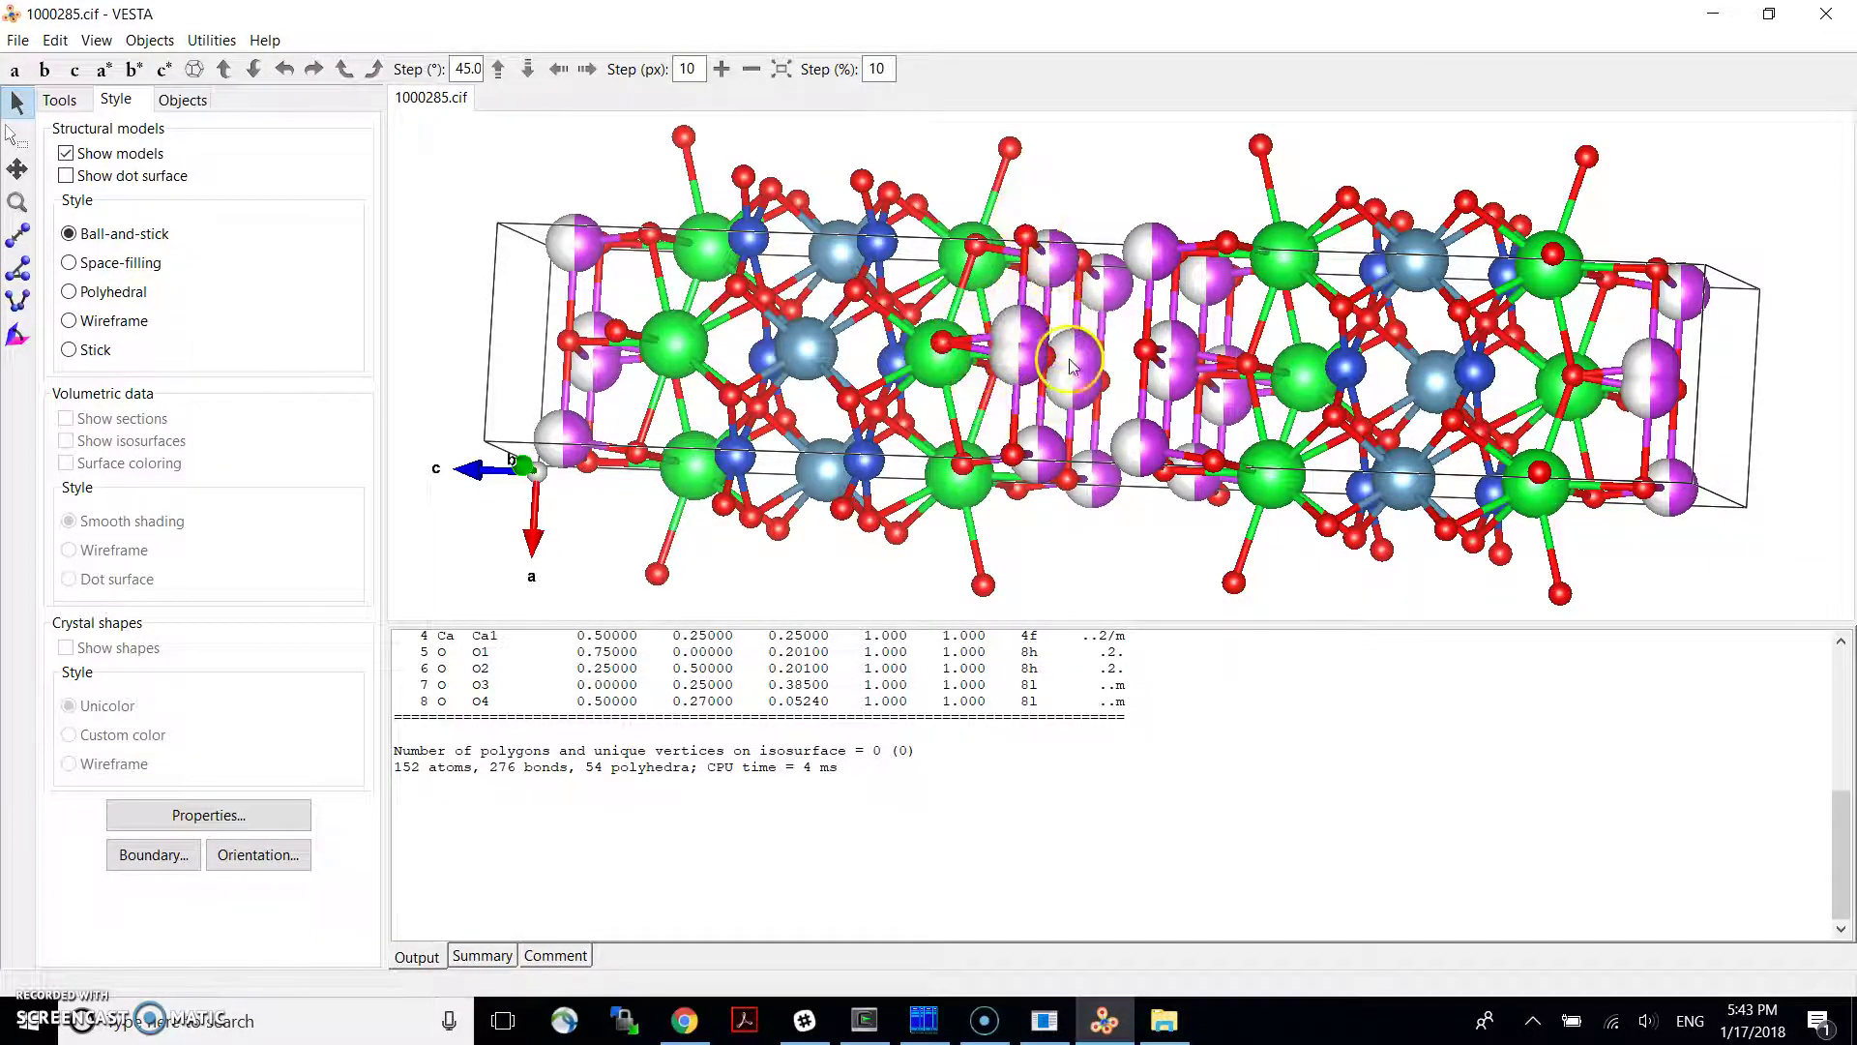
pyautogui.moveTo(1071, 365); pyautogui.dragTo(1067, 324)
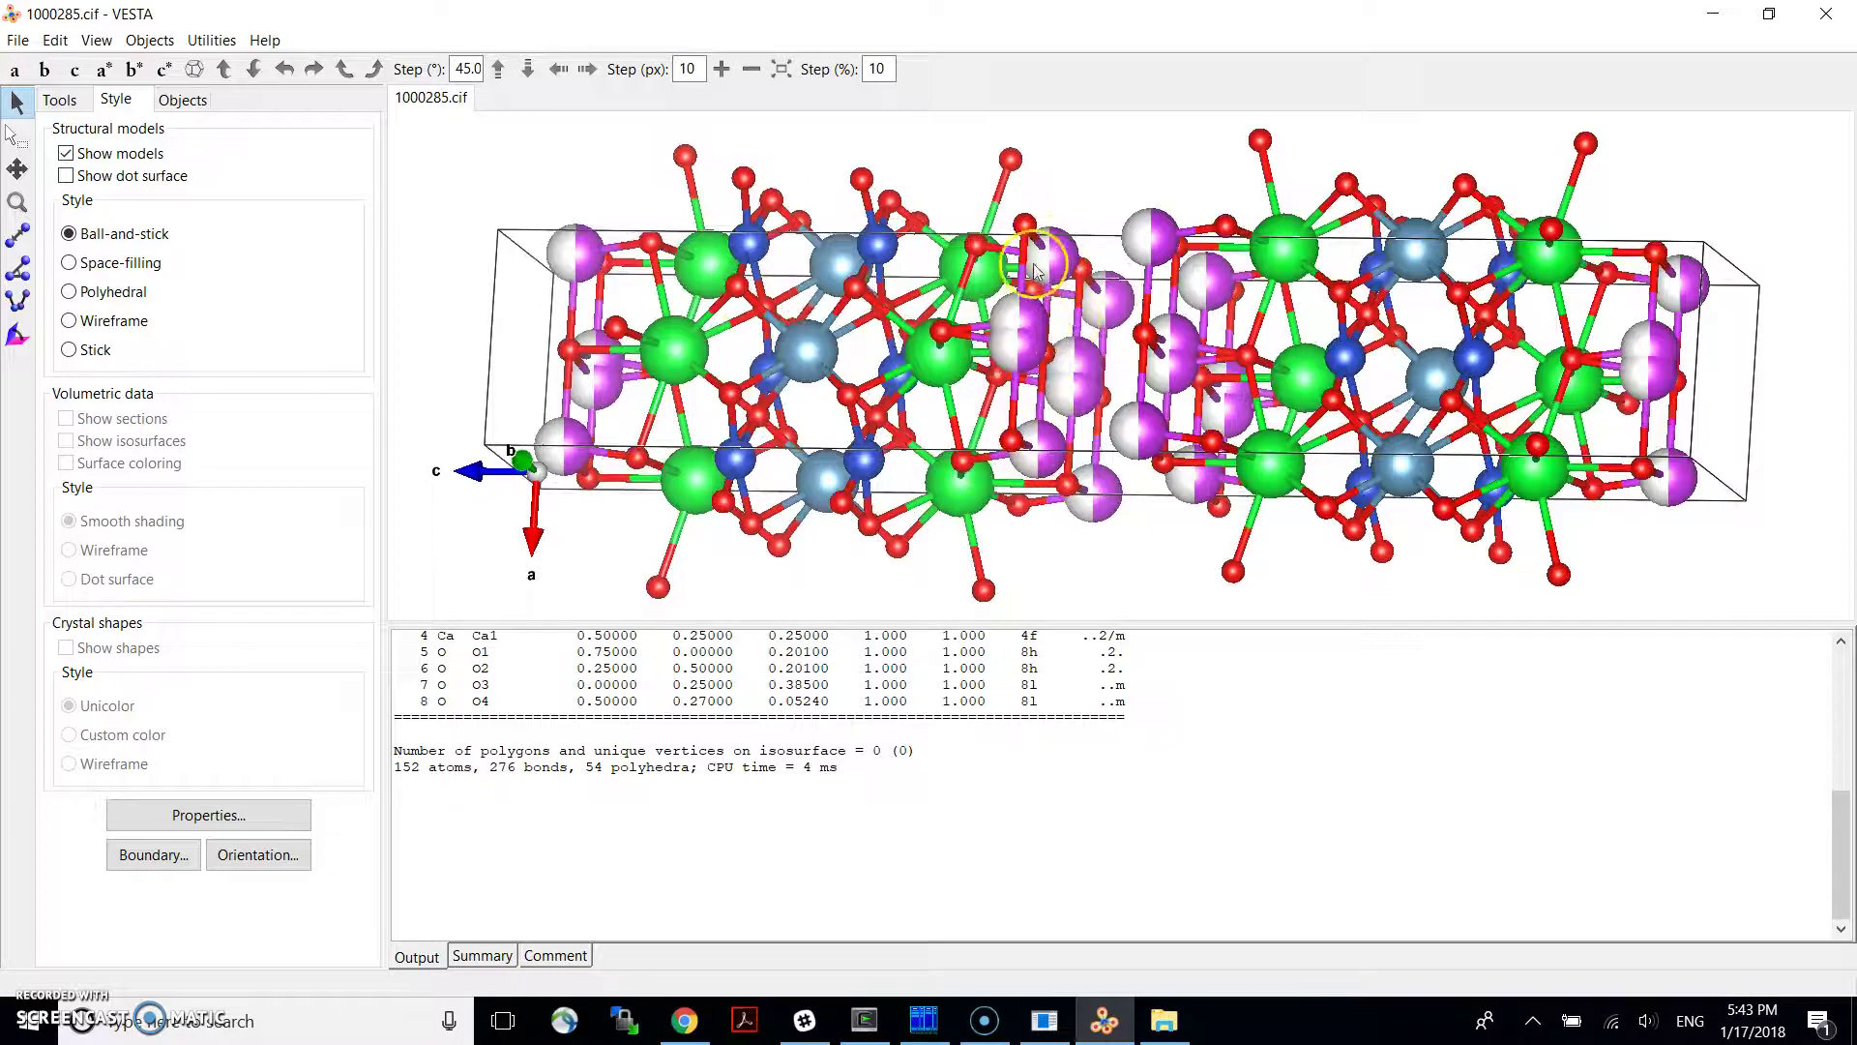
pyautogui.moveTo(1062, 450); pyautogui.dragTo(1058, 304)
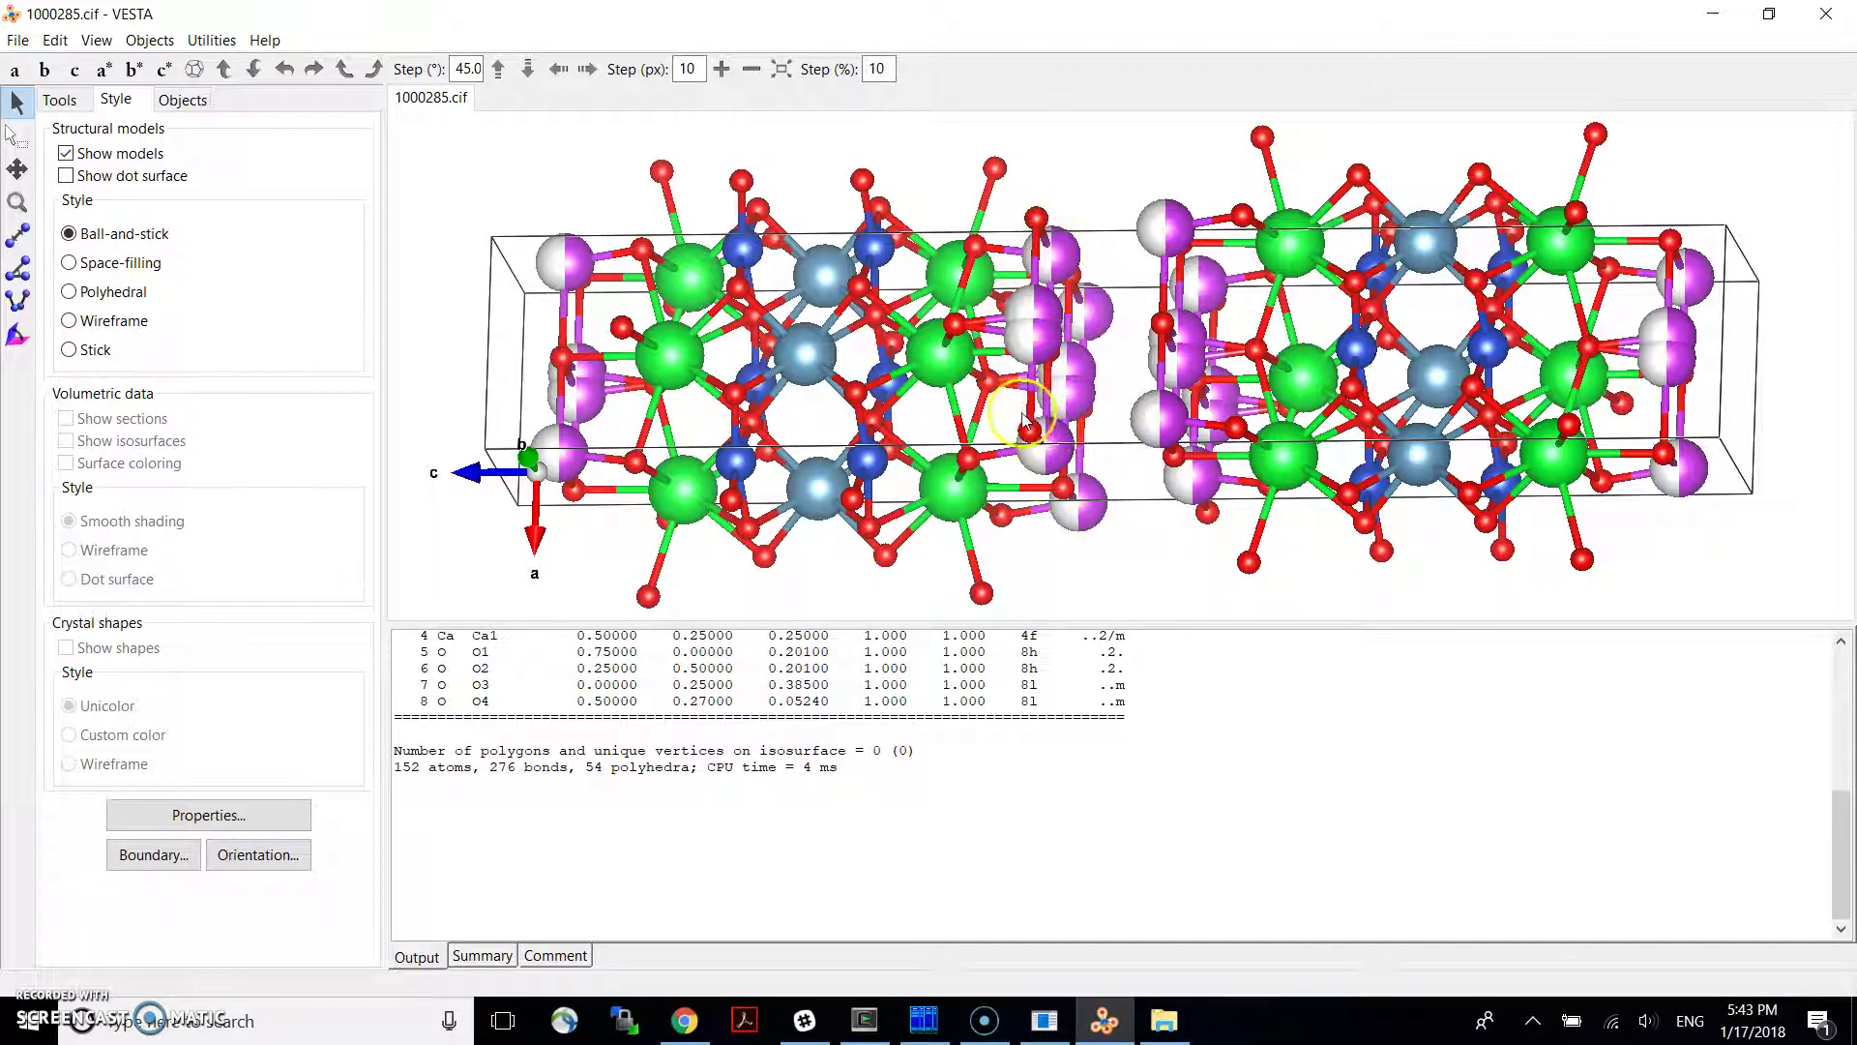
pyautogui.moveTo(1074, 228); pyautogui.dragTo(1111, 100)
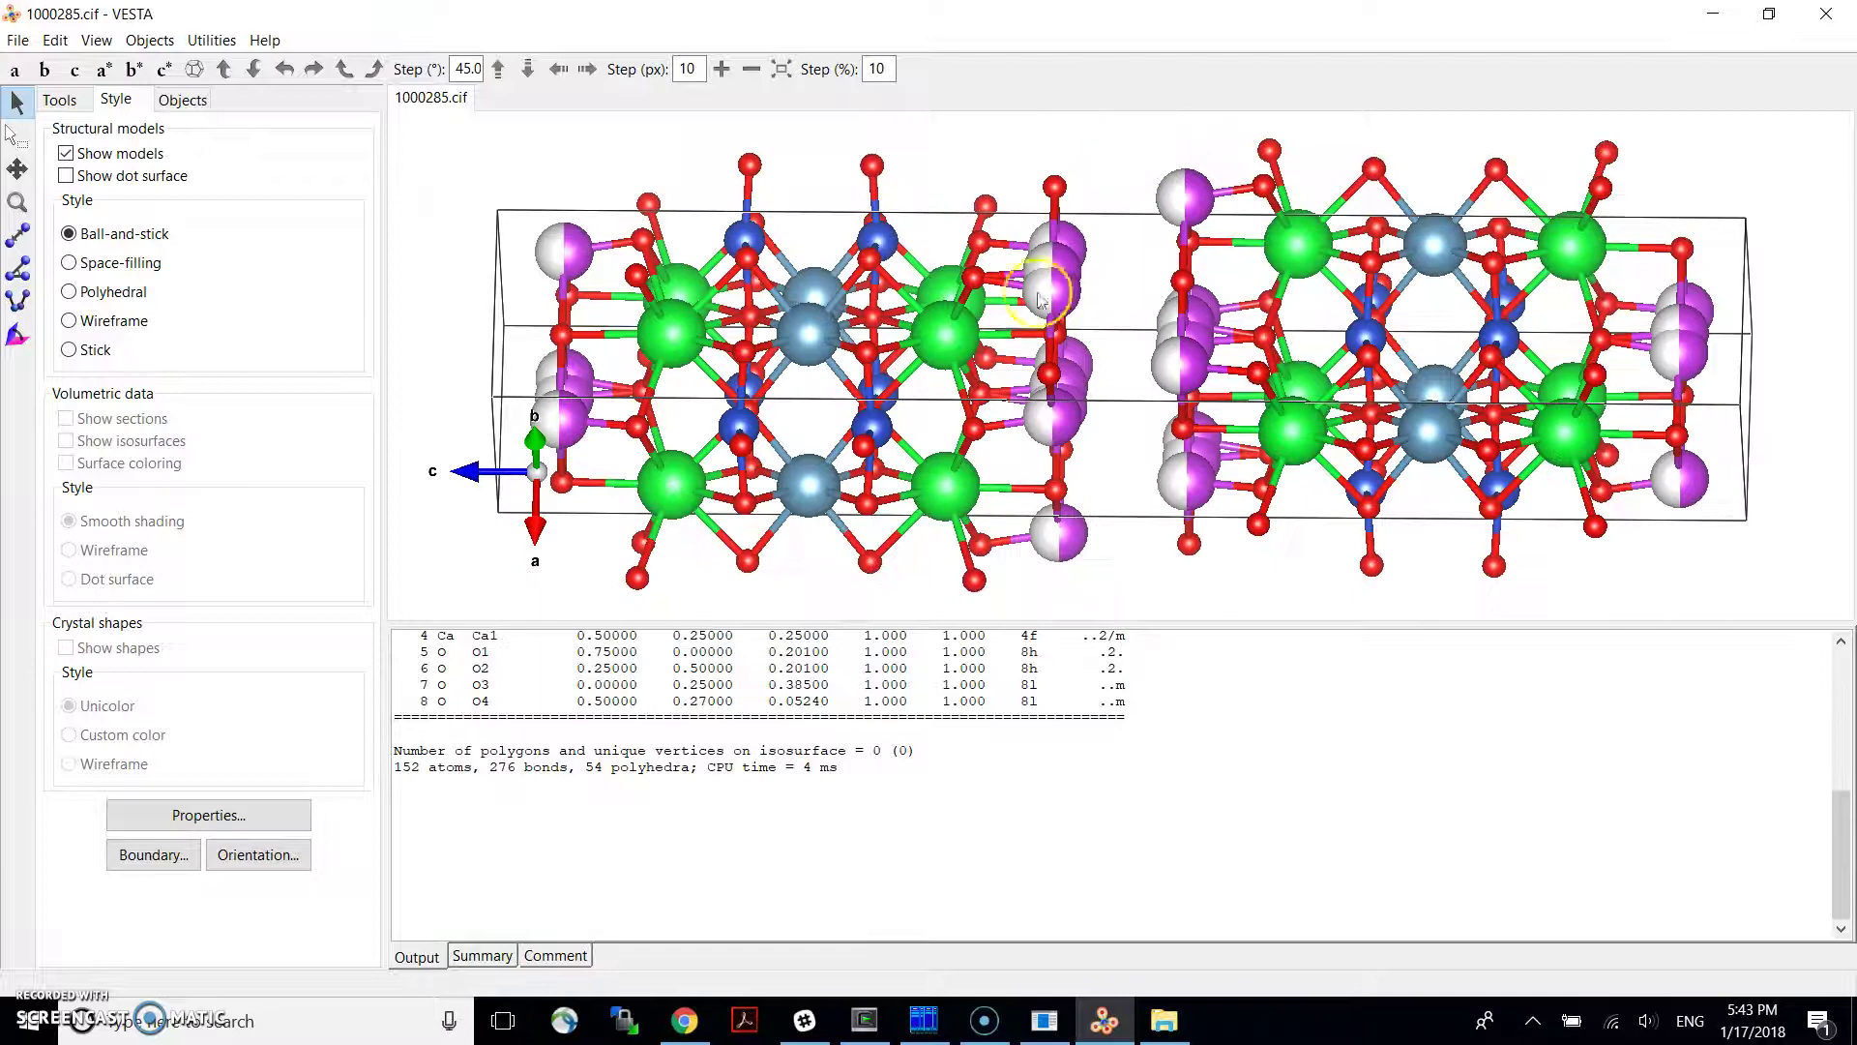
pyautogui.moveTo(1040, 298); pyautogui.dragTo(1173, 387)
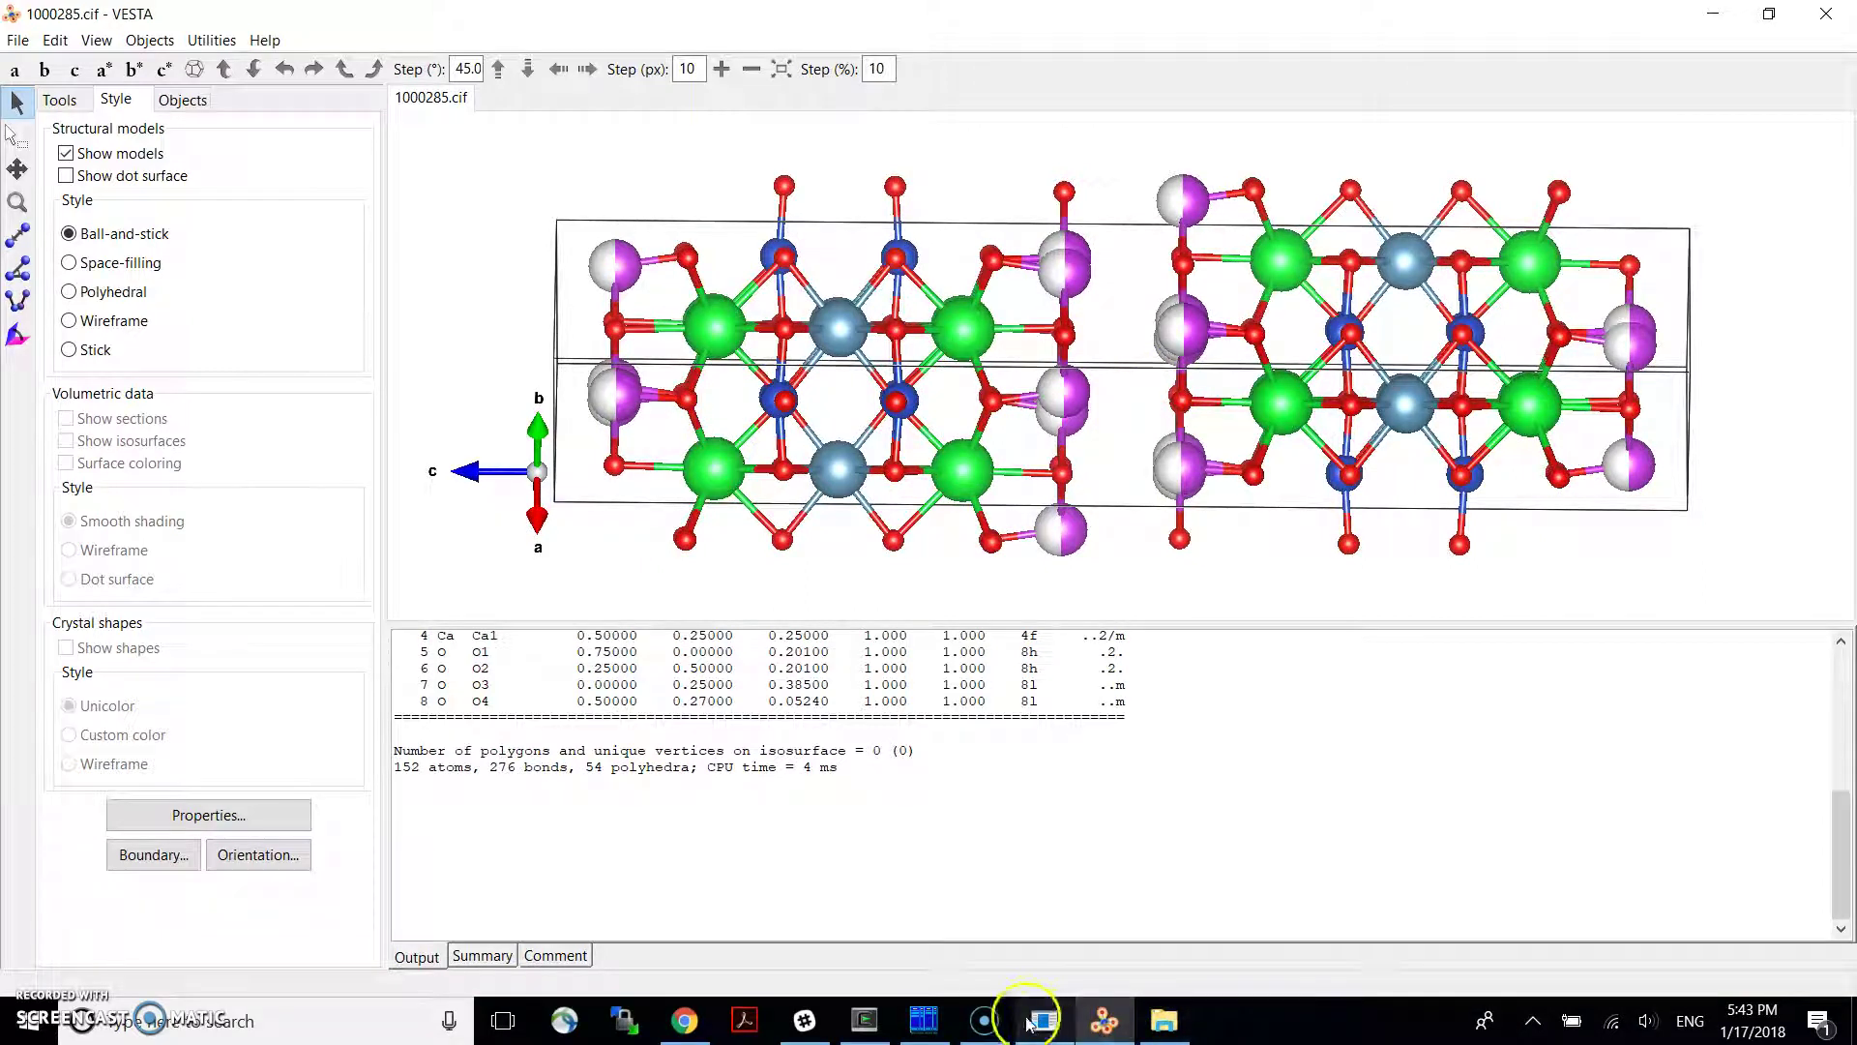
pyautogui.moveTo(1147, 465); pyautogui.dragTo(1111, 340)
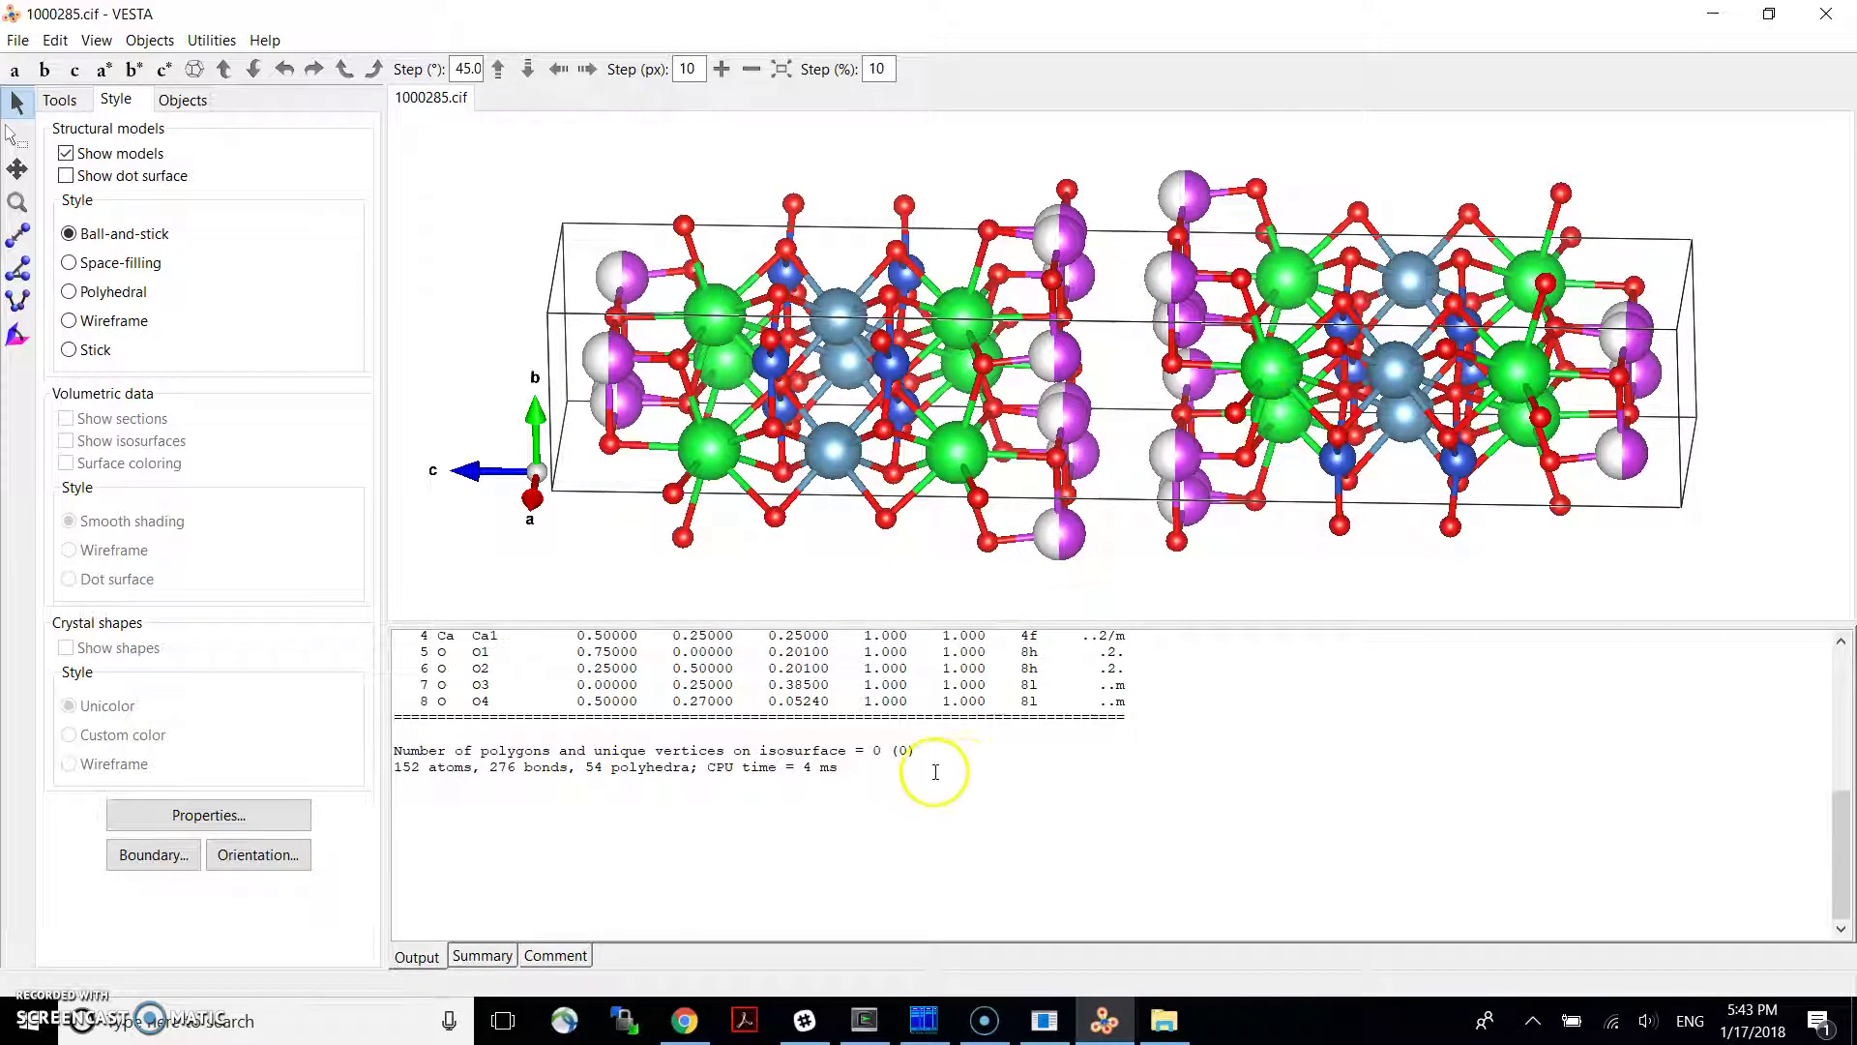
# Open VESTA's File menu and dismiss it without choosing a command
pyautogui.moveTo(1111, 1014)
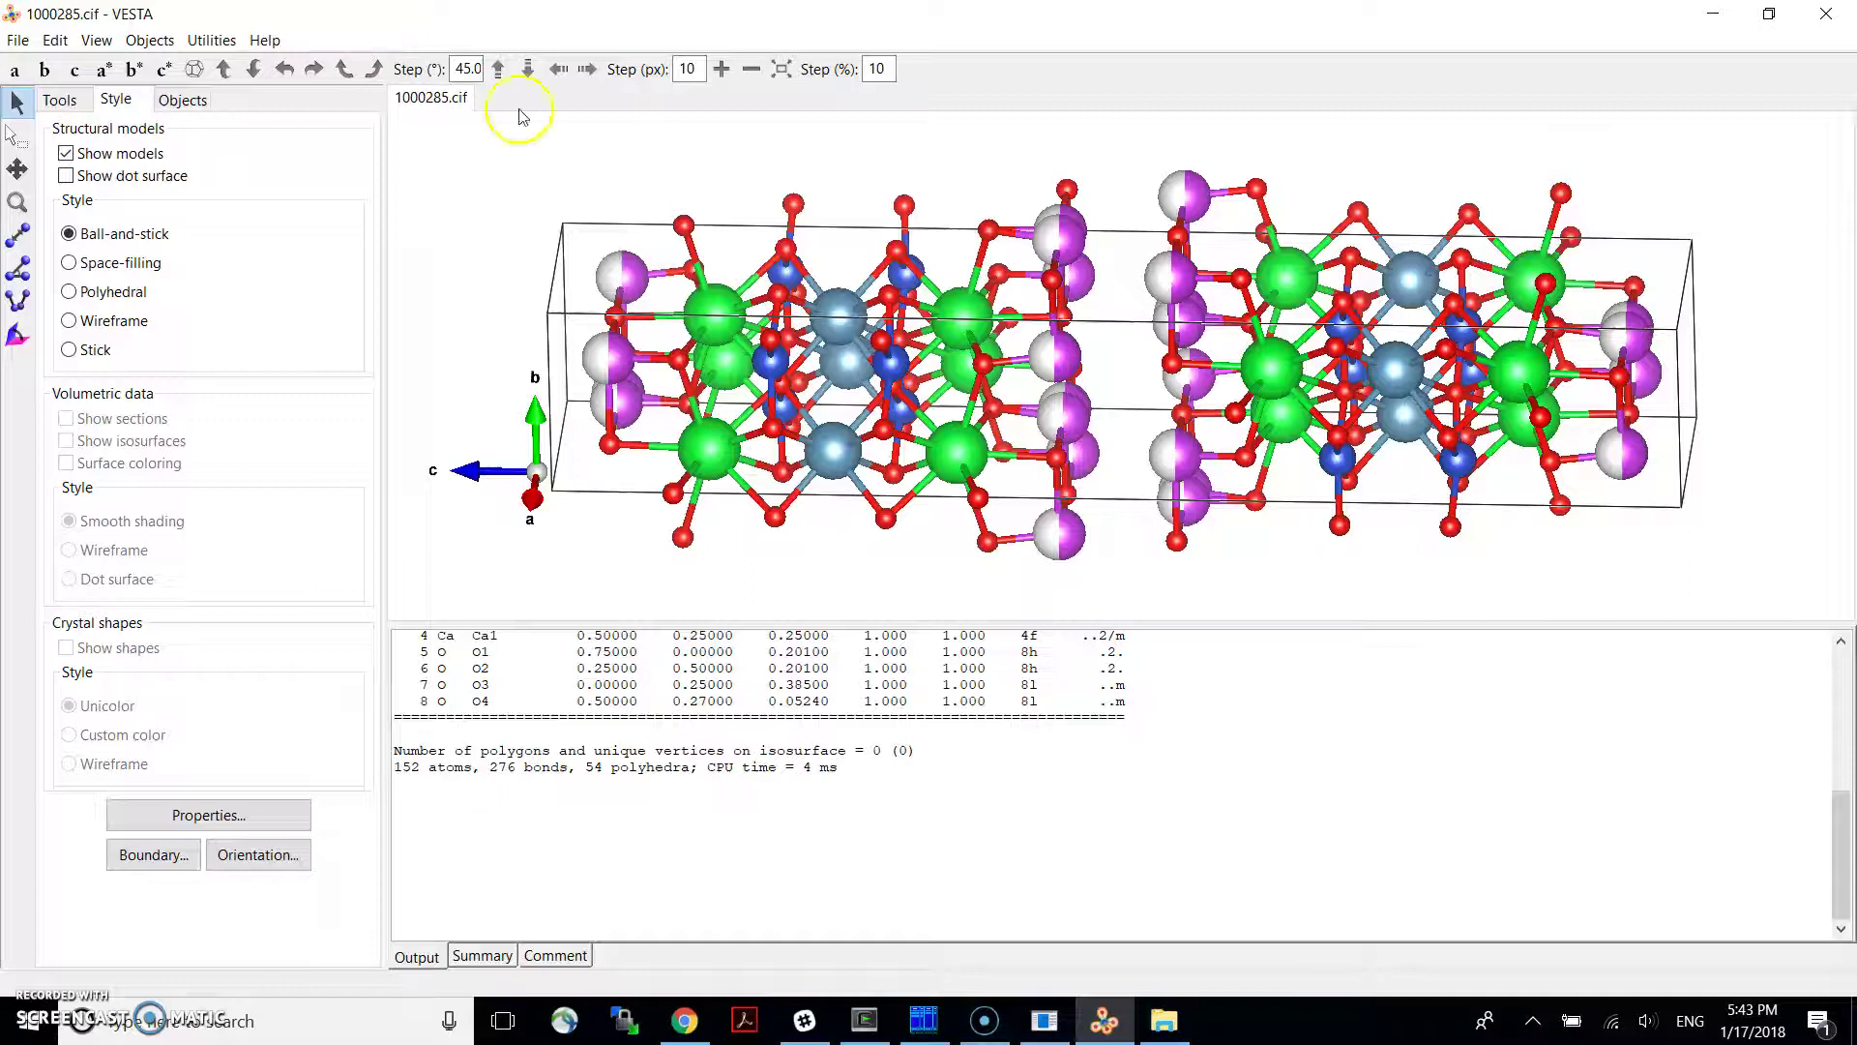
pyautogui.click(72, 97)
pyautogui.click(17, 41)
pyautogui.click(601, 171)
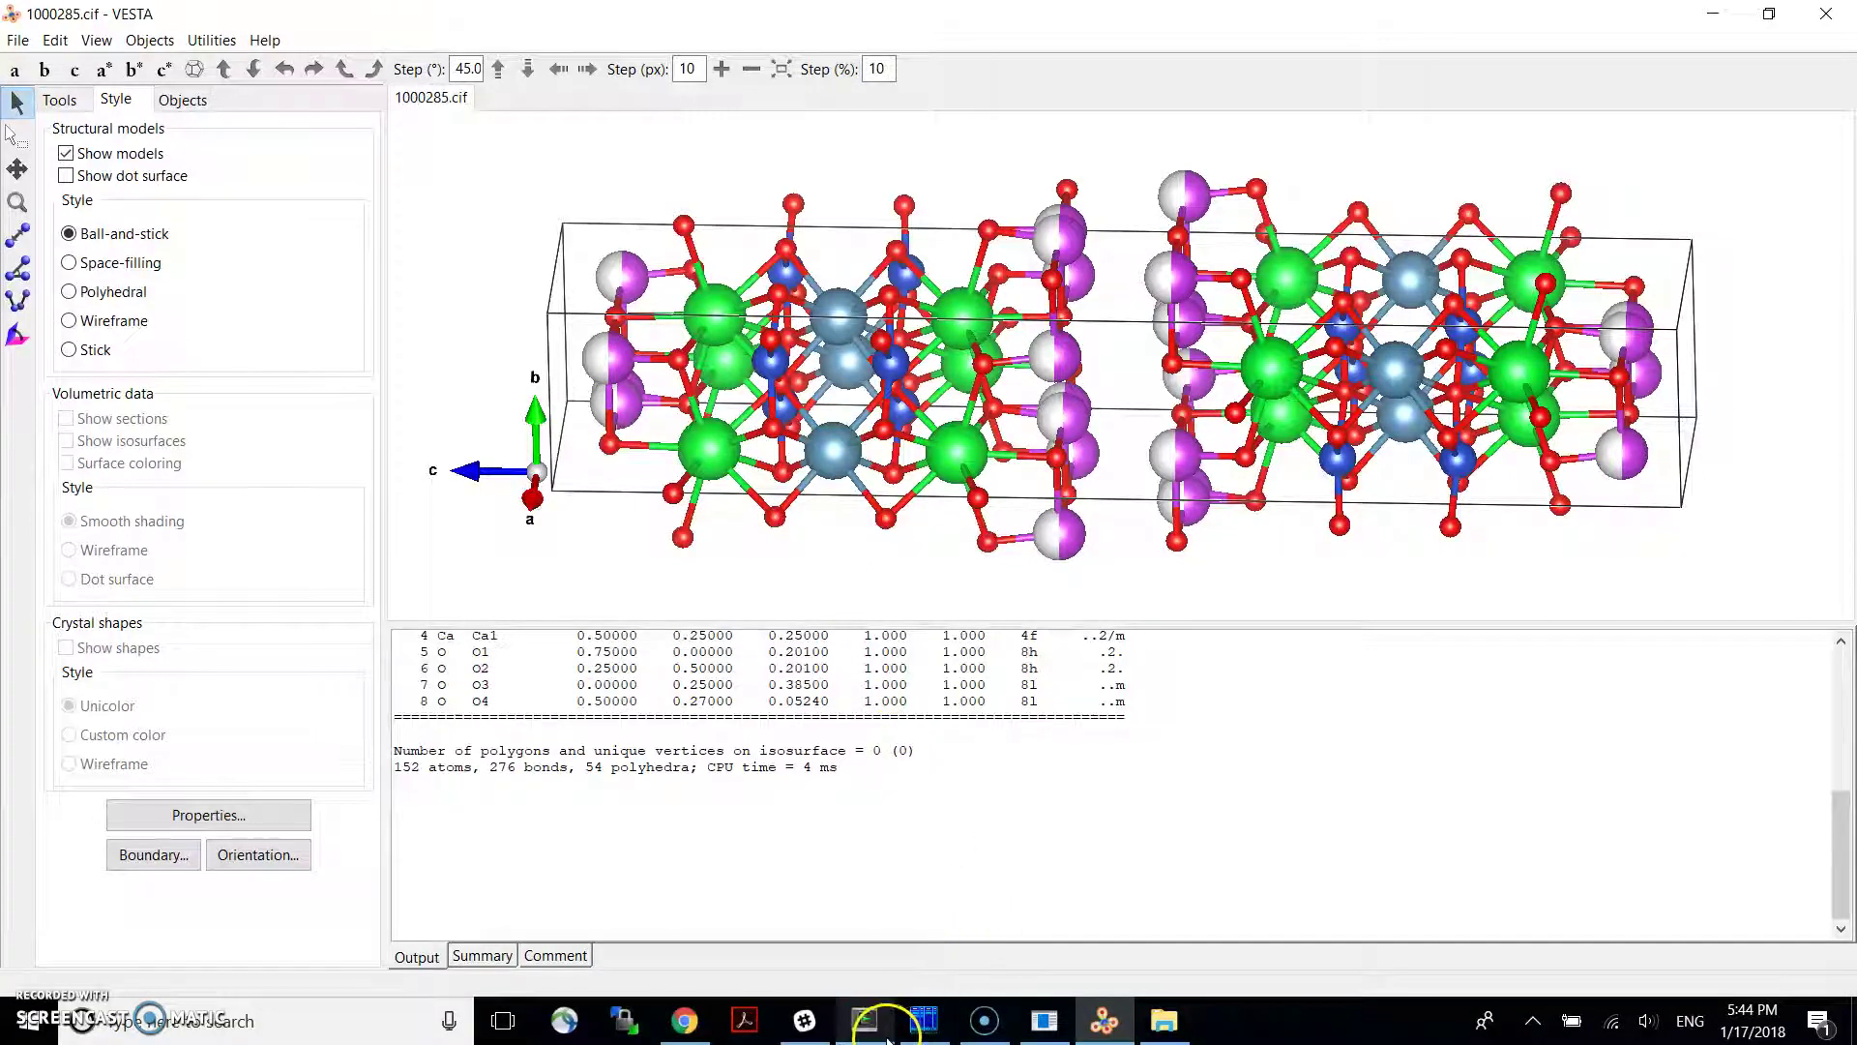
pyautogui.moveTo(925, 1021)
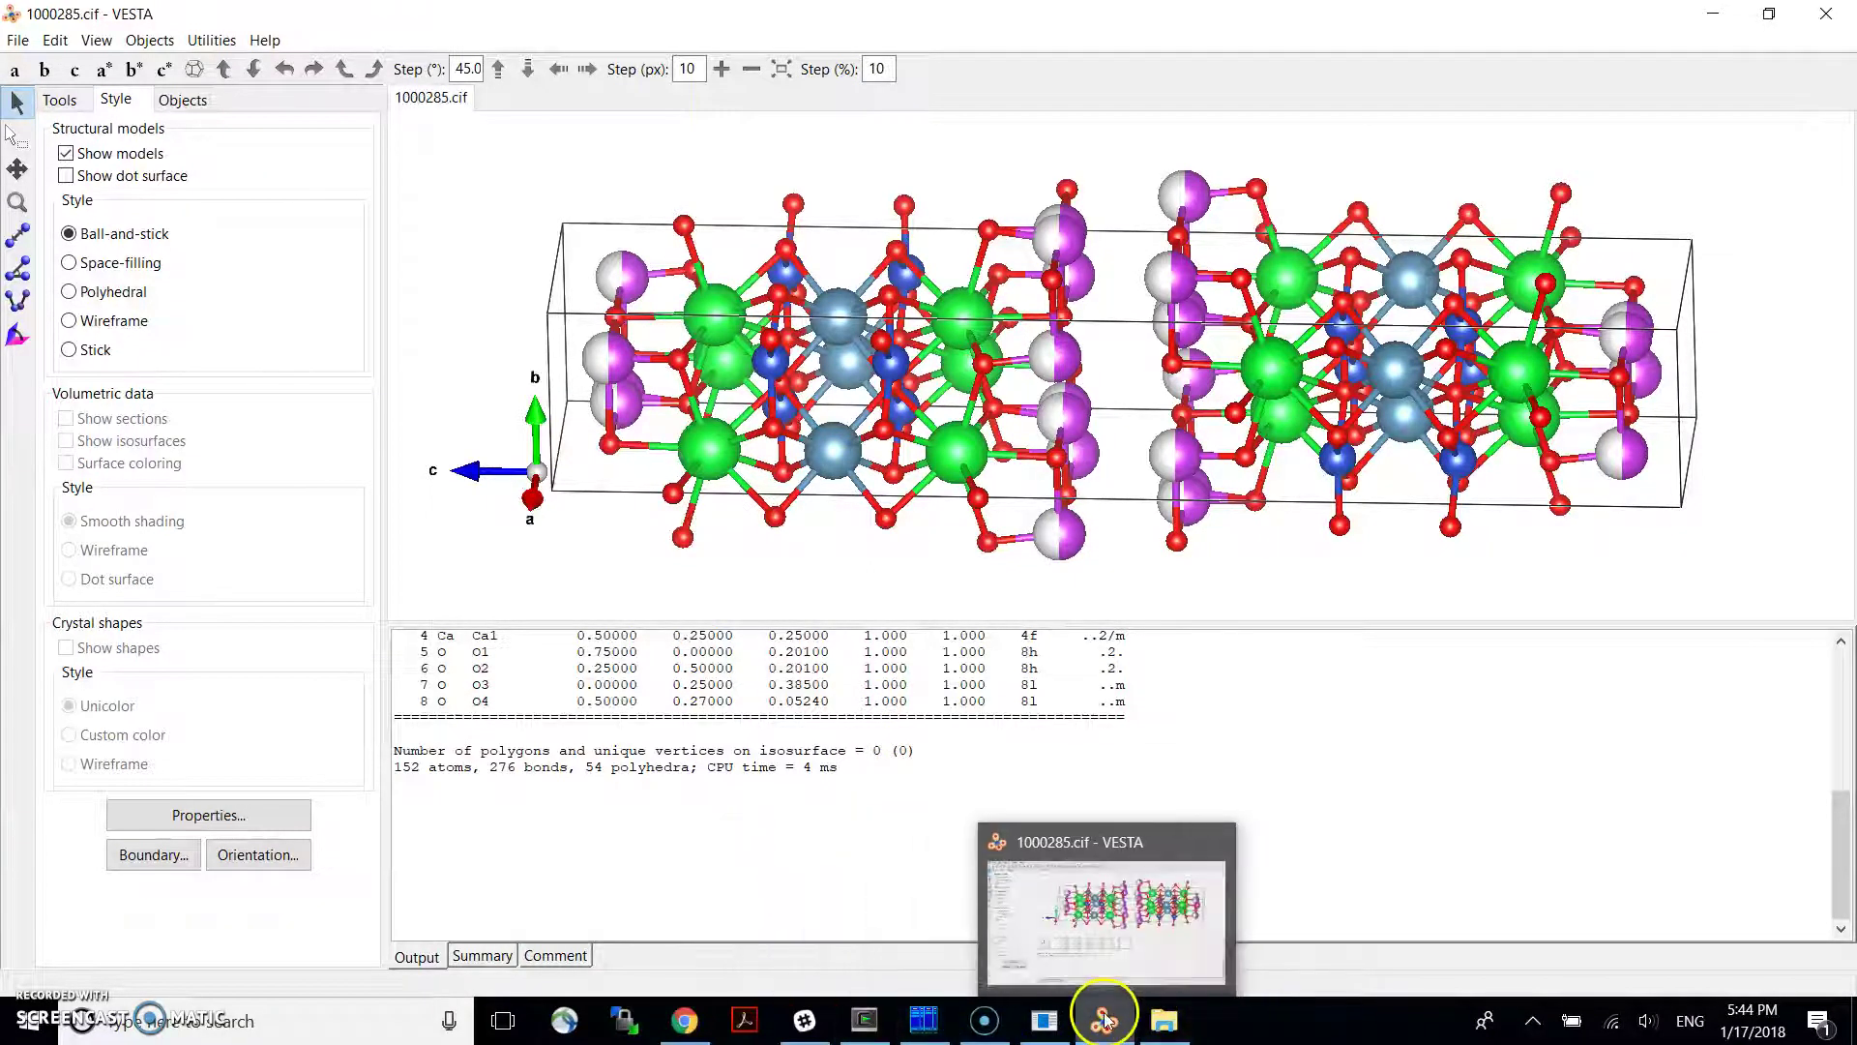
# In the Atomsk console, read 1000285.cif (68 atoms) and write it as 1.vesta
pyautogui.click(1043, 1020)
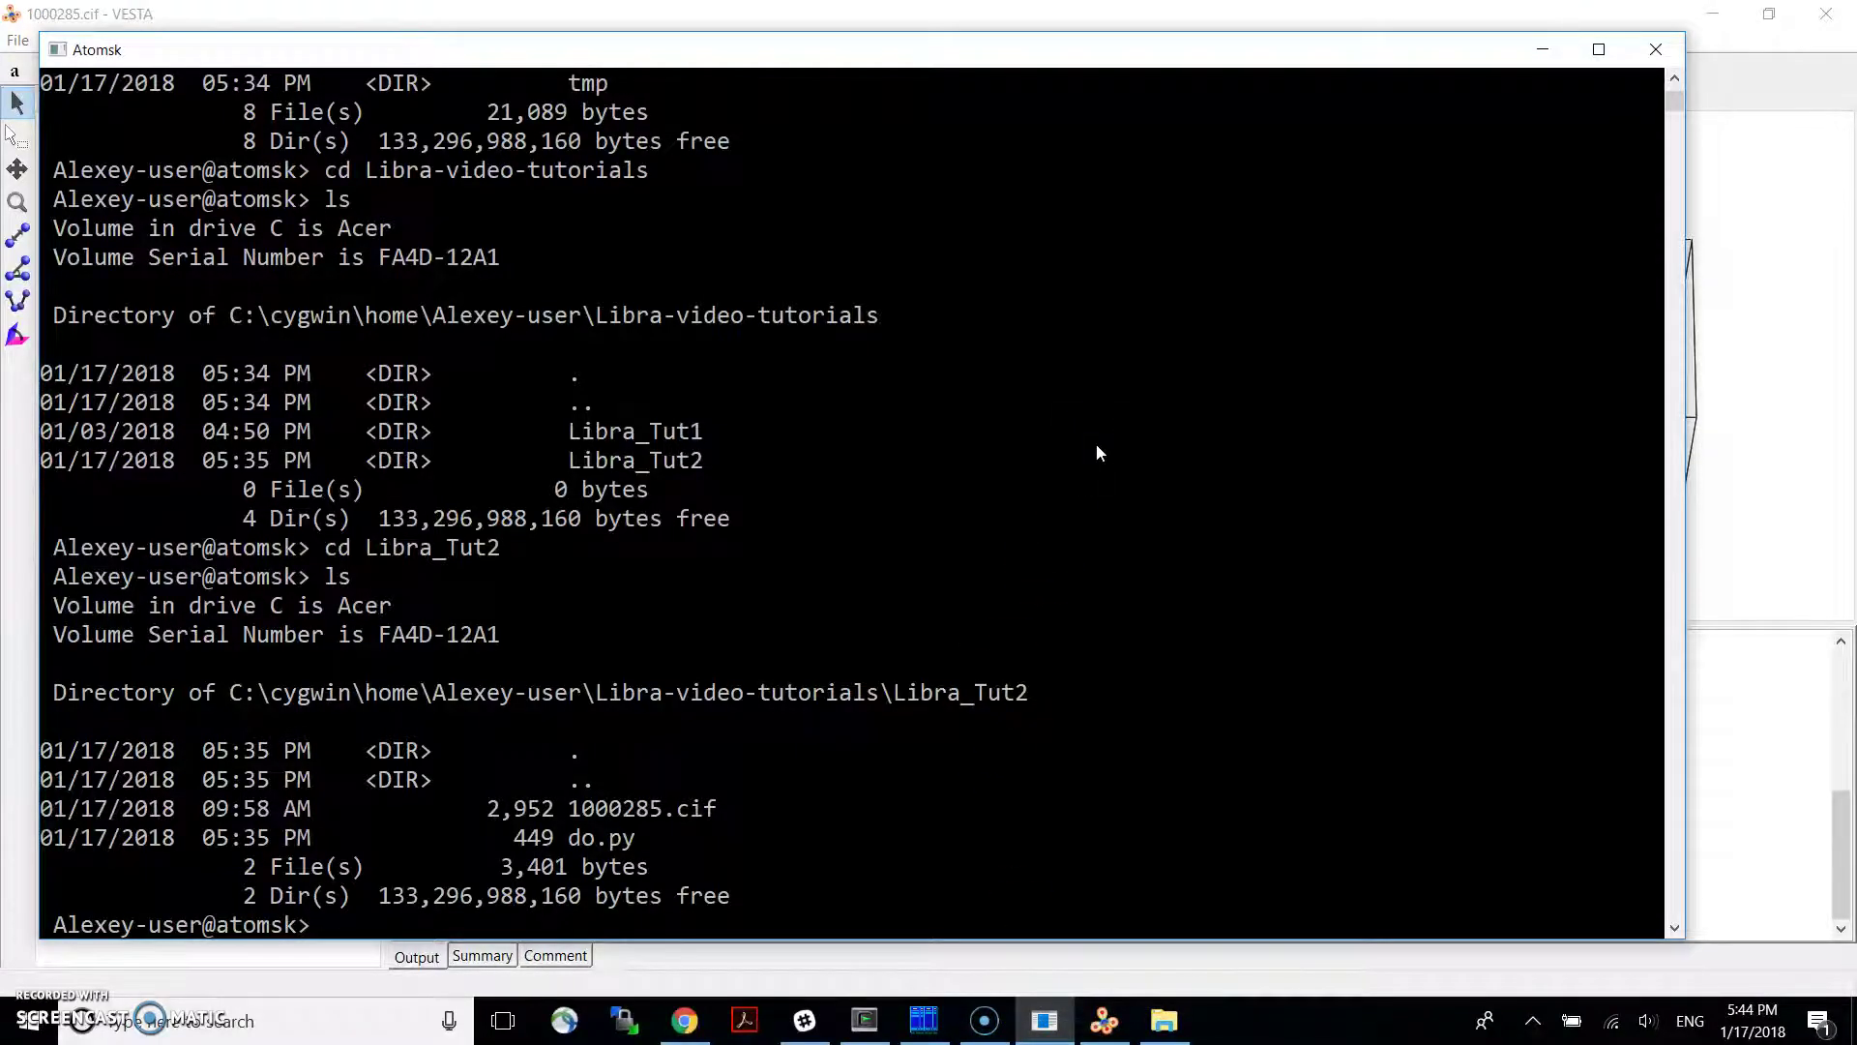
pyautogui.click(717, 701)
pyautogui.scroll(-4, 746, 526)
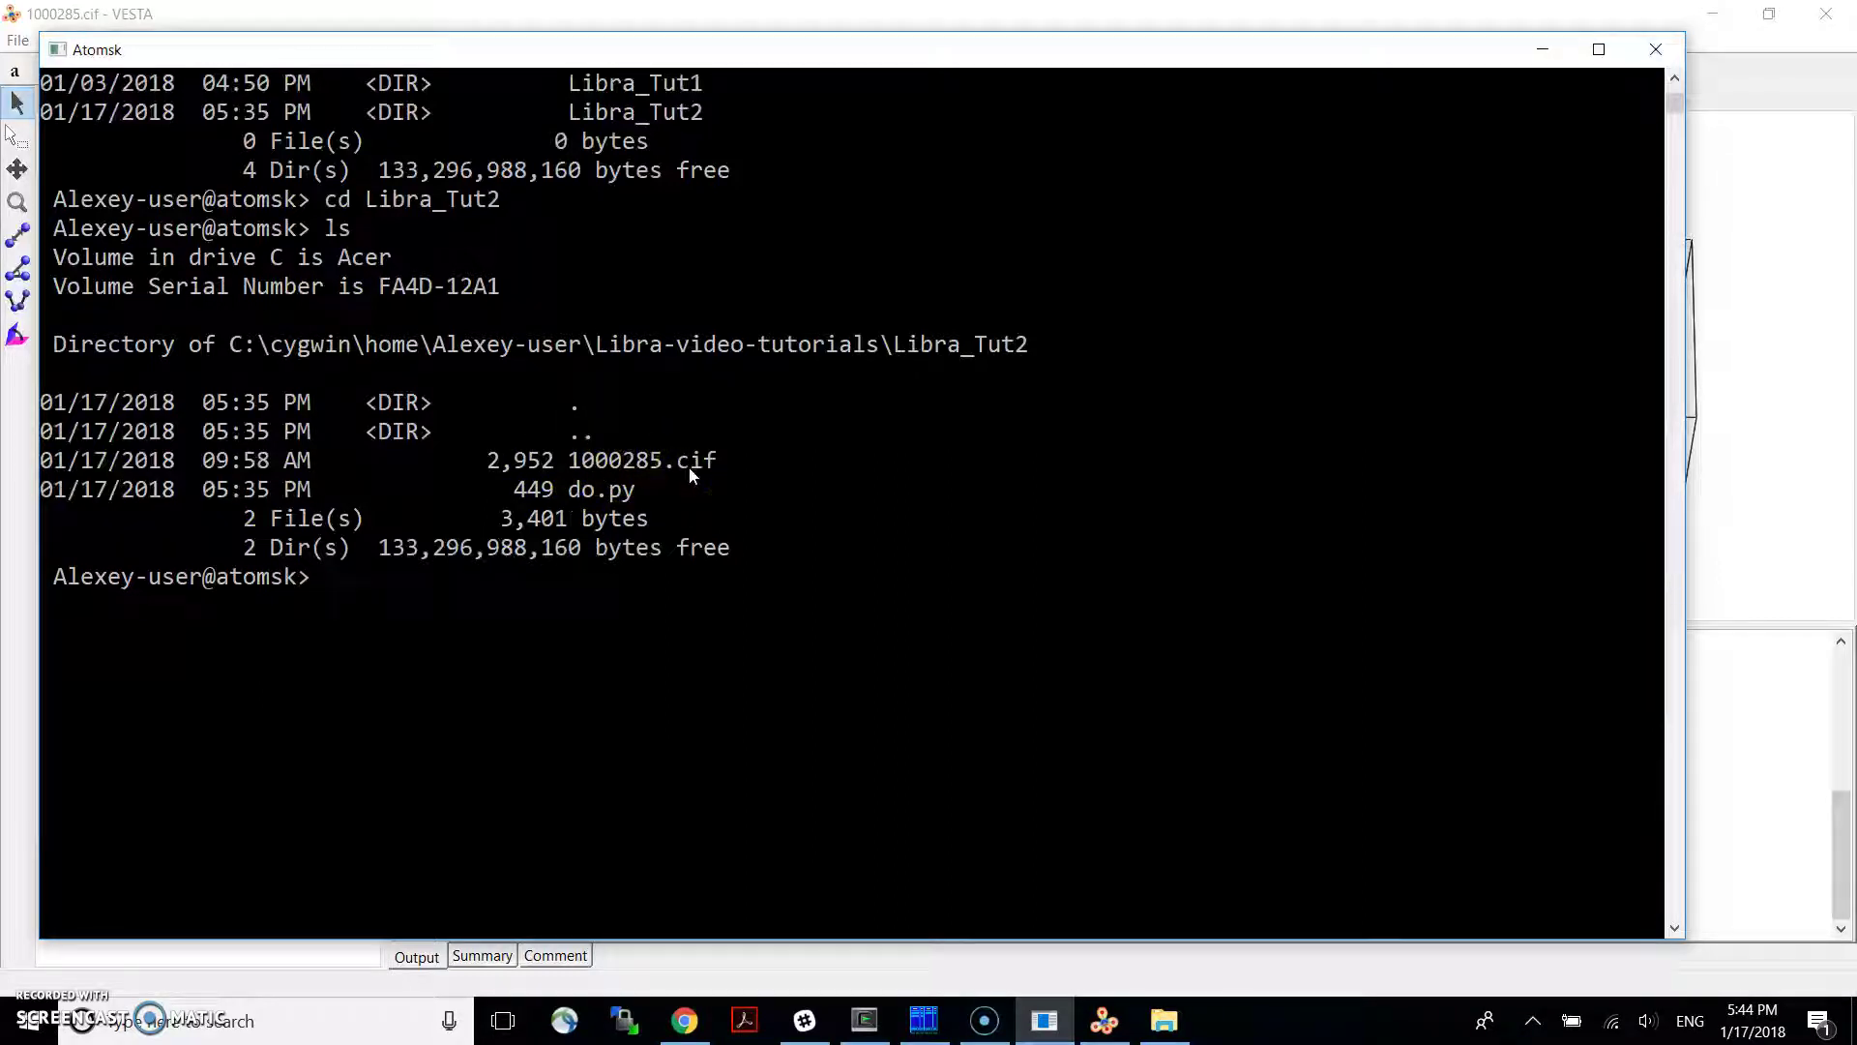
pyautogui.press('BackSpace')
pyautogui.write('read 1000')
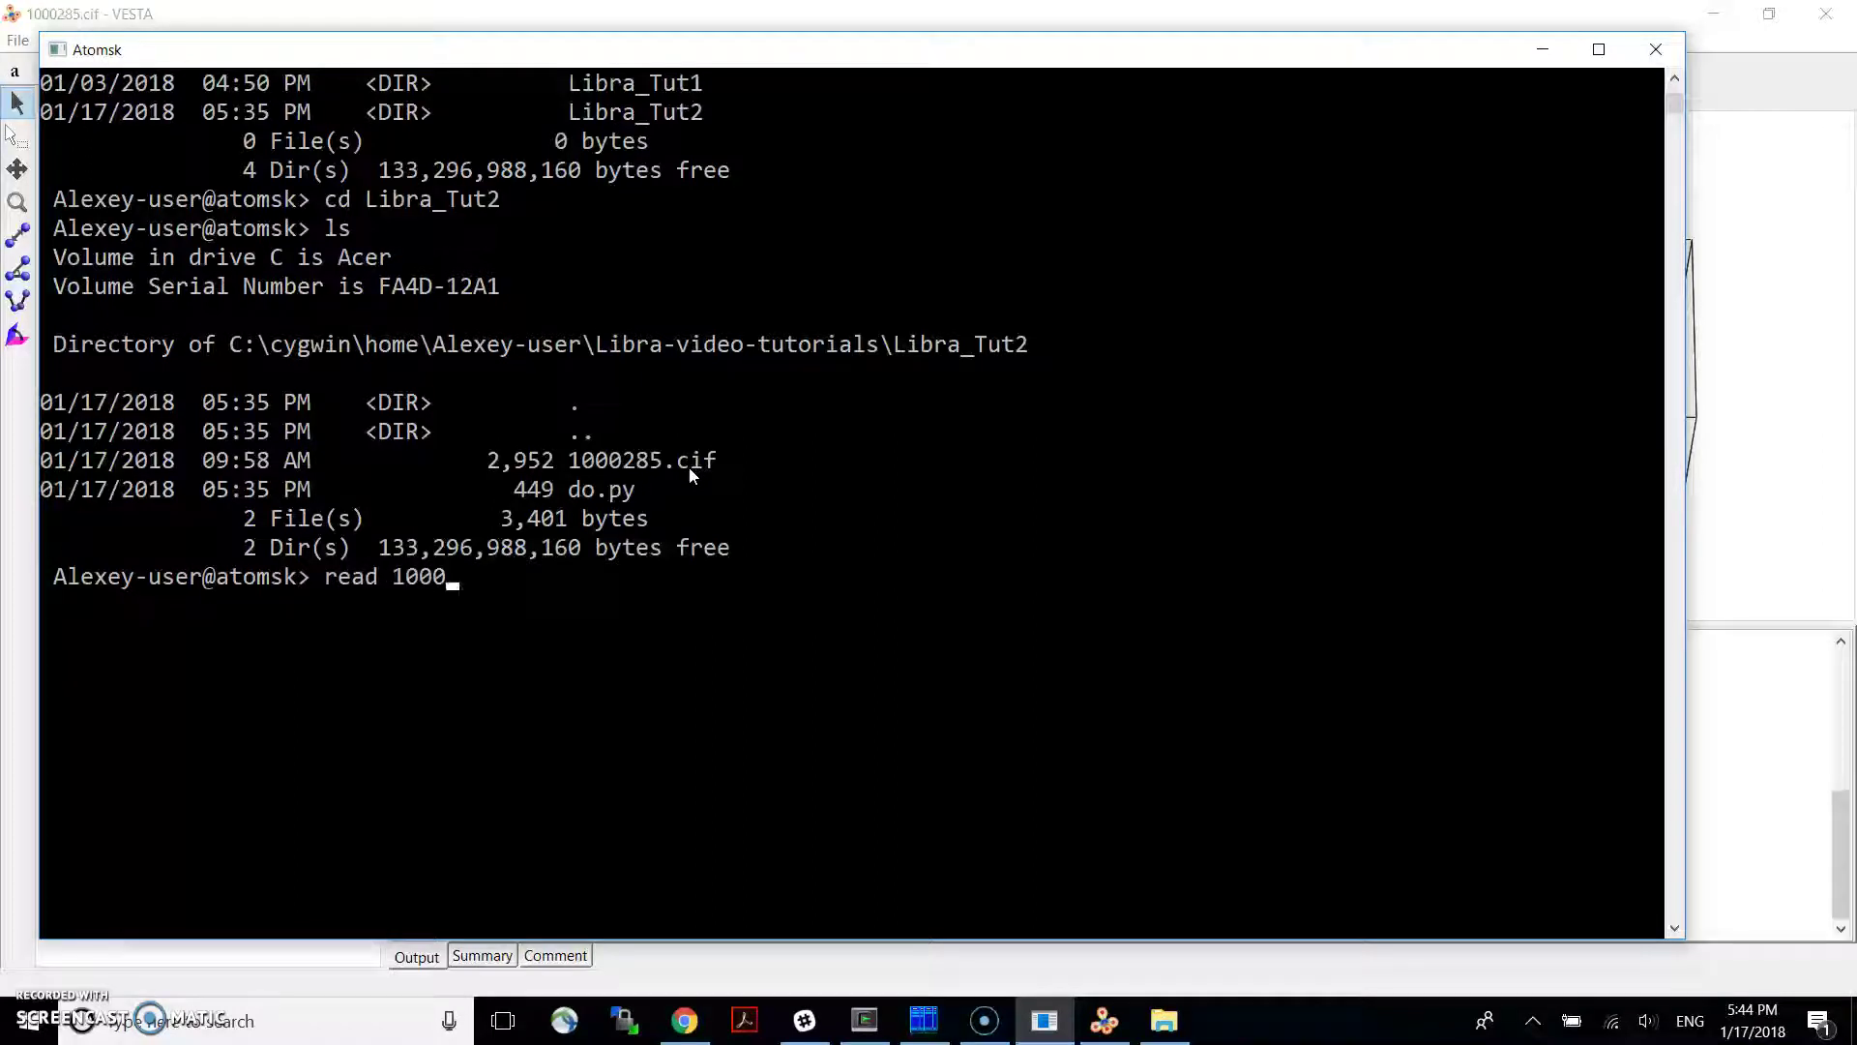
pyautogui.write('285.cif')
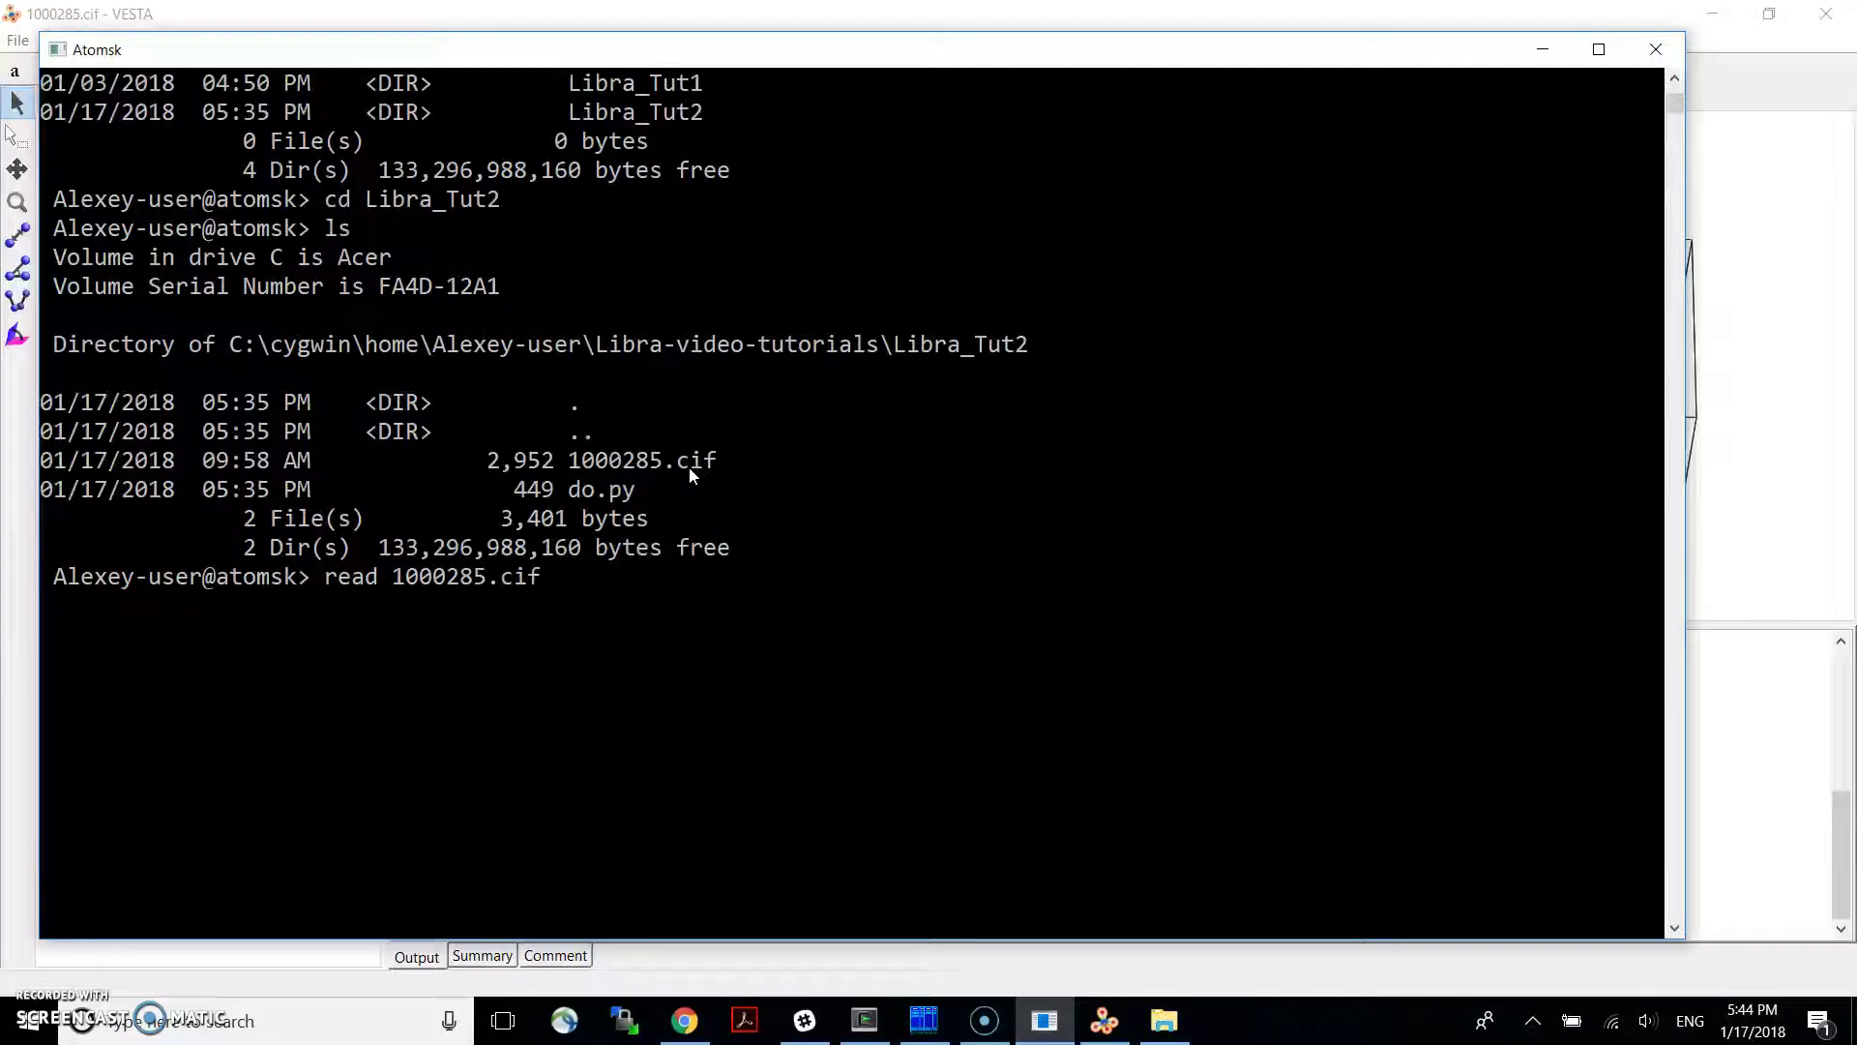
pyautogui.press('Return')
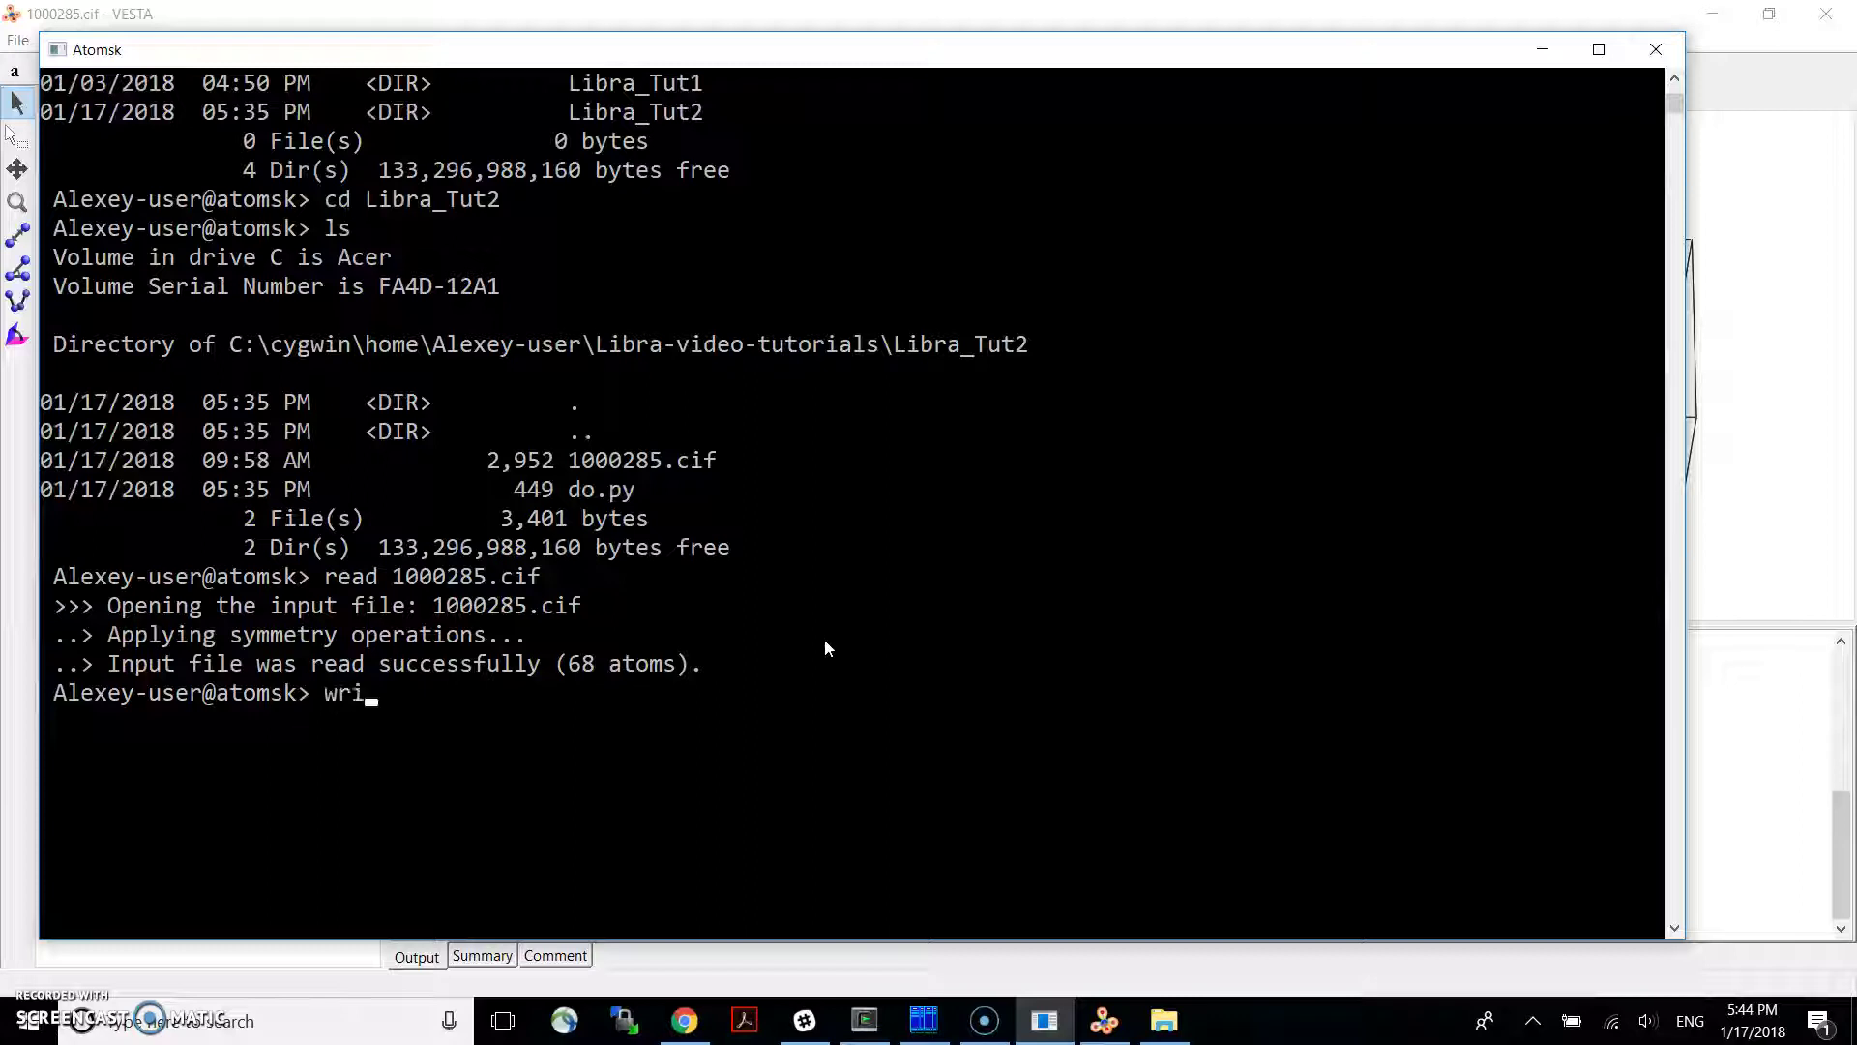
pyautogui.write('te 1.vesta')
pyautogui.press('Return')
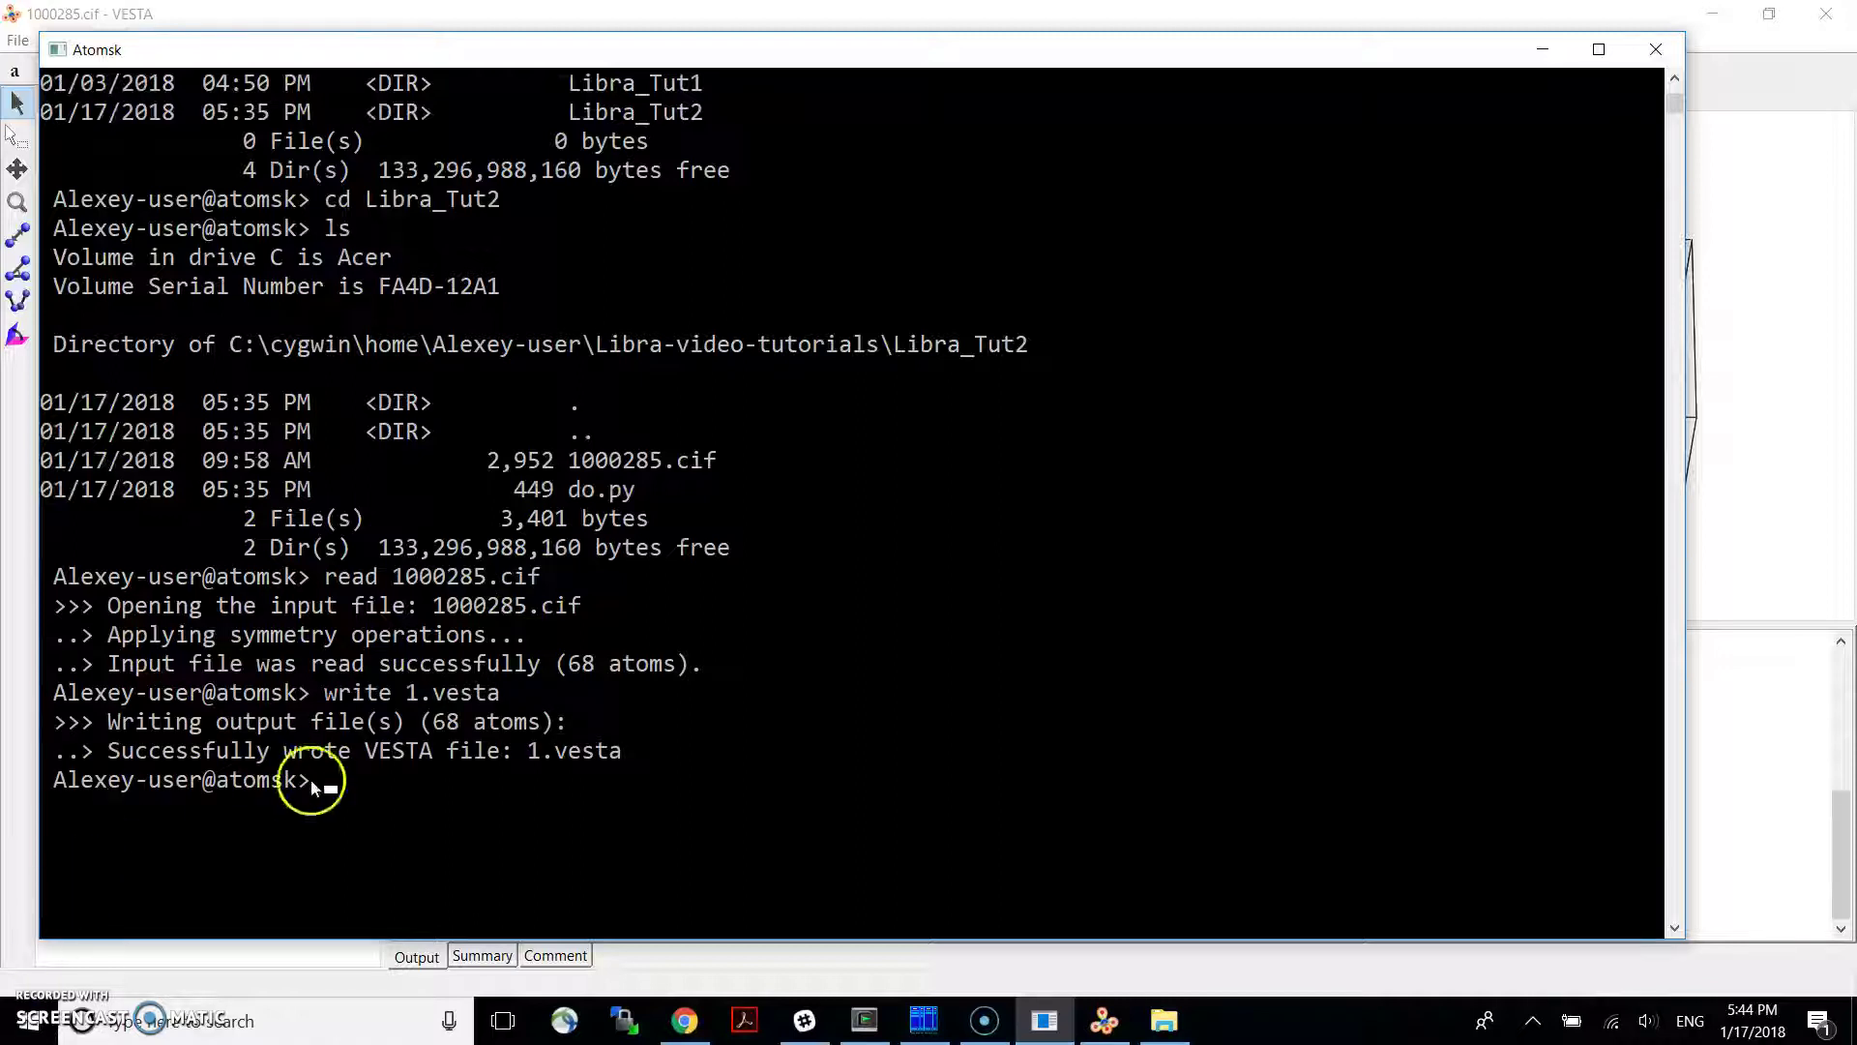
# Open 1.vesta in Far Manager's editor and page down to the STRUC atom list
pyautogui.click(922, 1022)
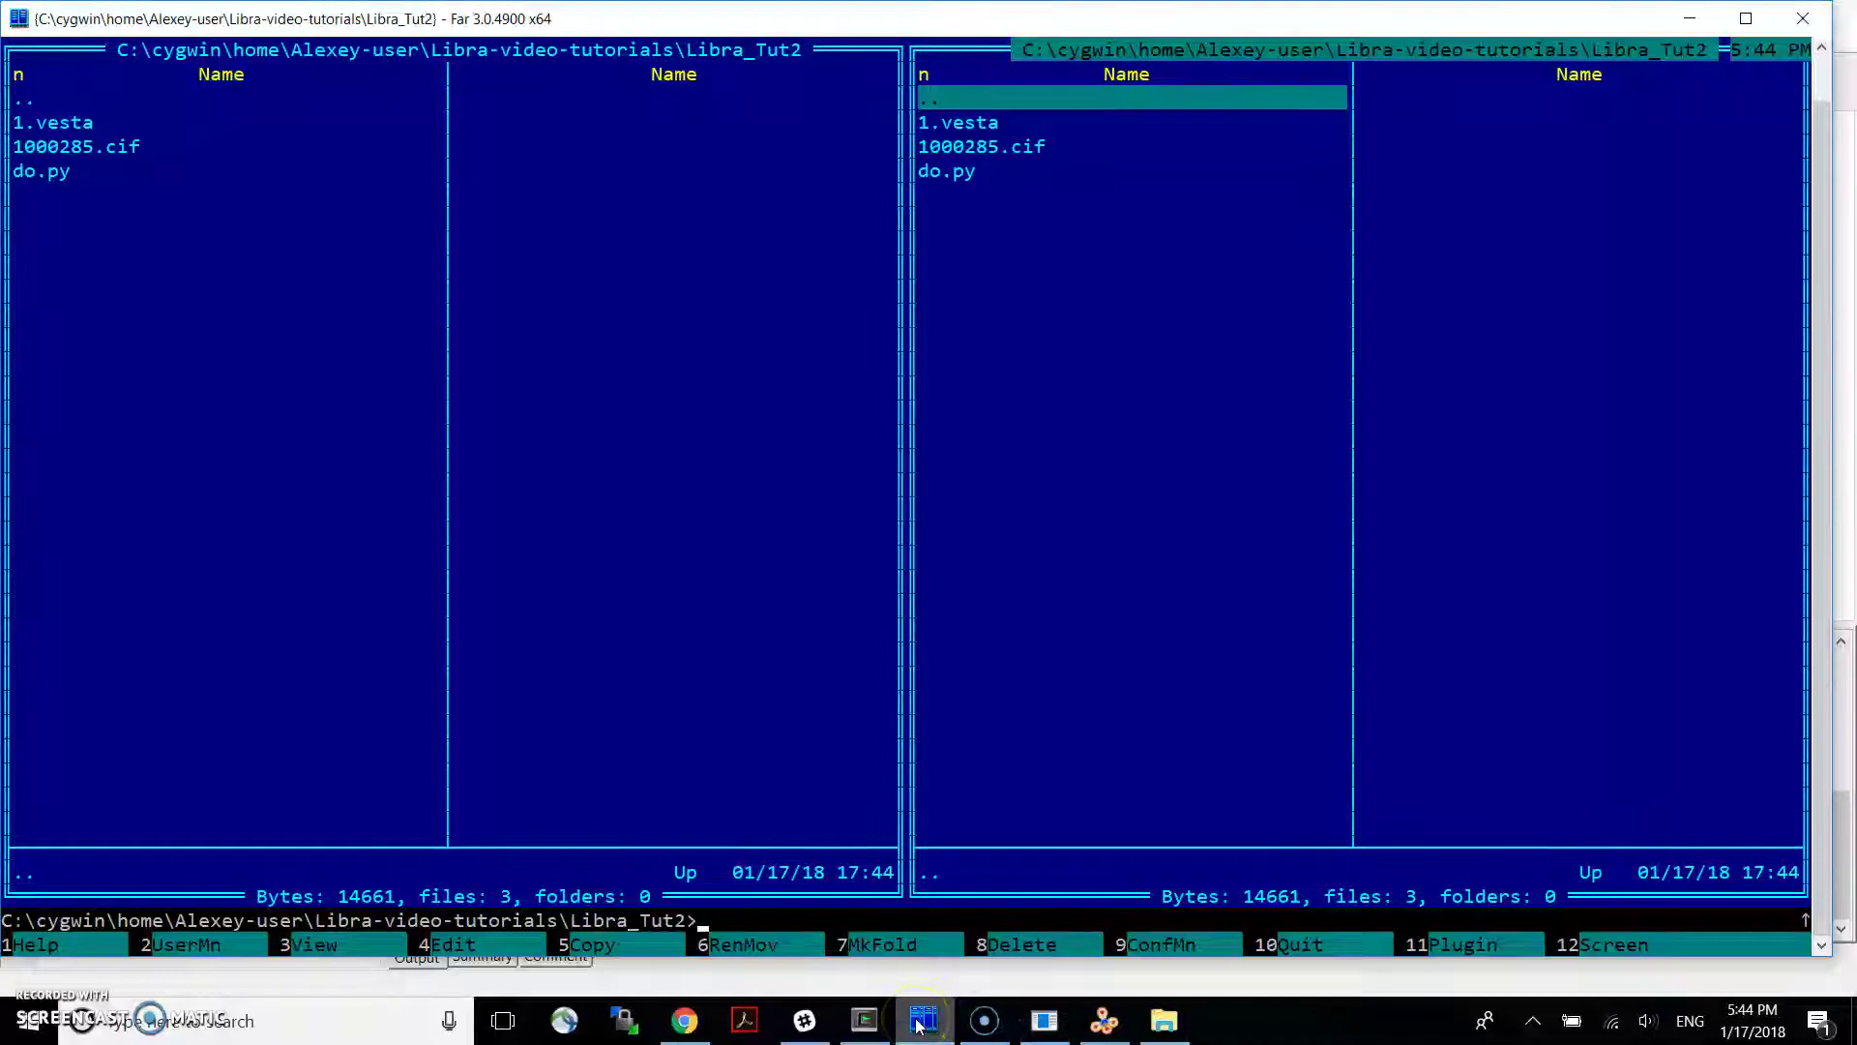
pyautogui.press('Down')
pyautogui.press('F4')
pyautogui.press('pagedown')
pyautogui.press('pagedown')
pyautogui.press('pagedown')
pyautogui.press('pagedown')
pyautogui.press('pagedown')
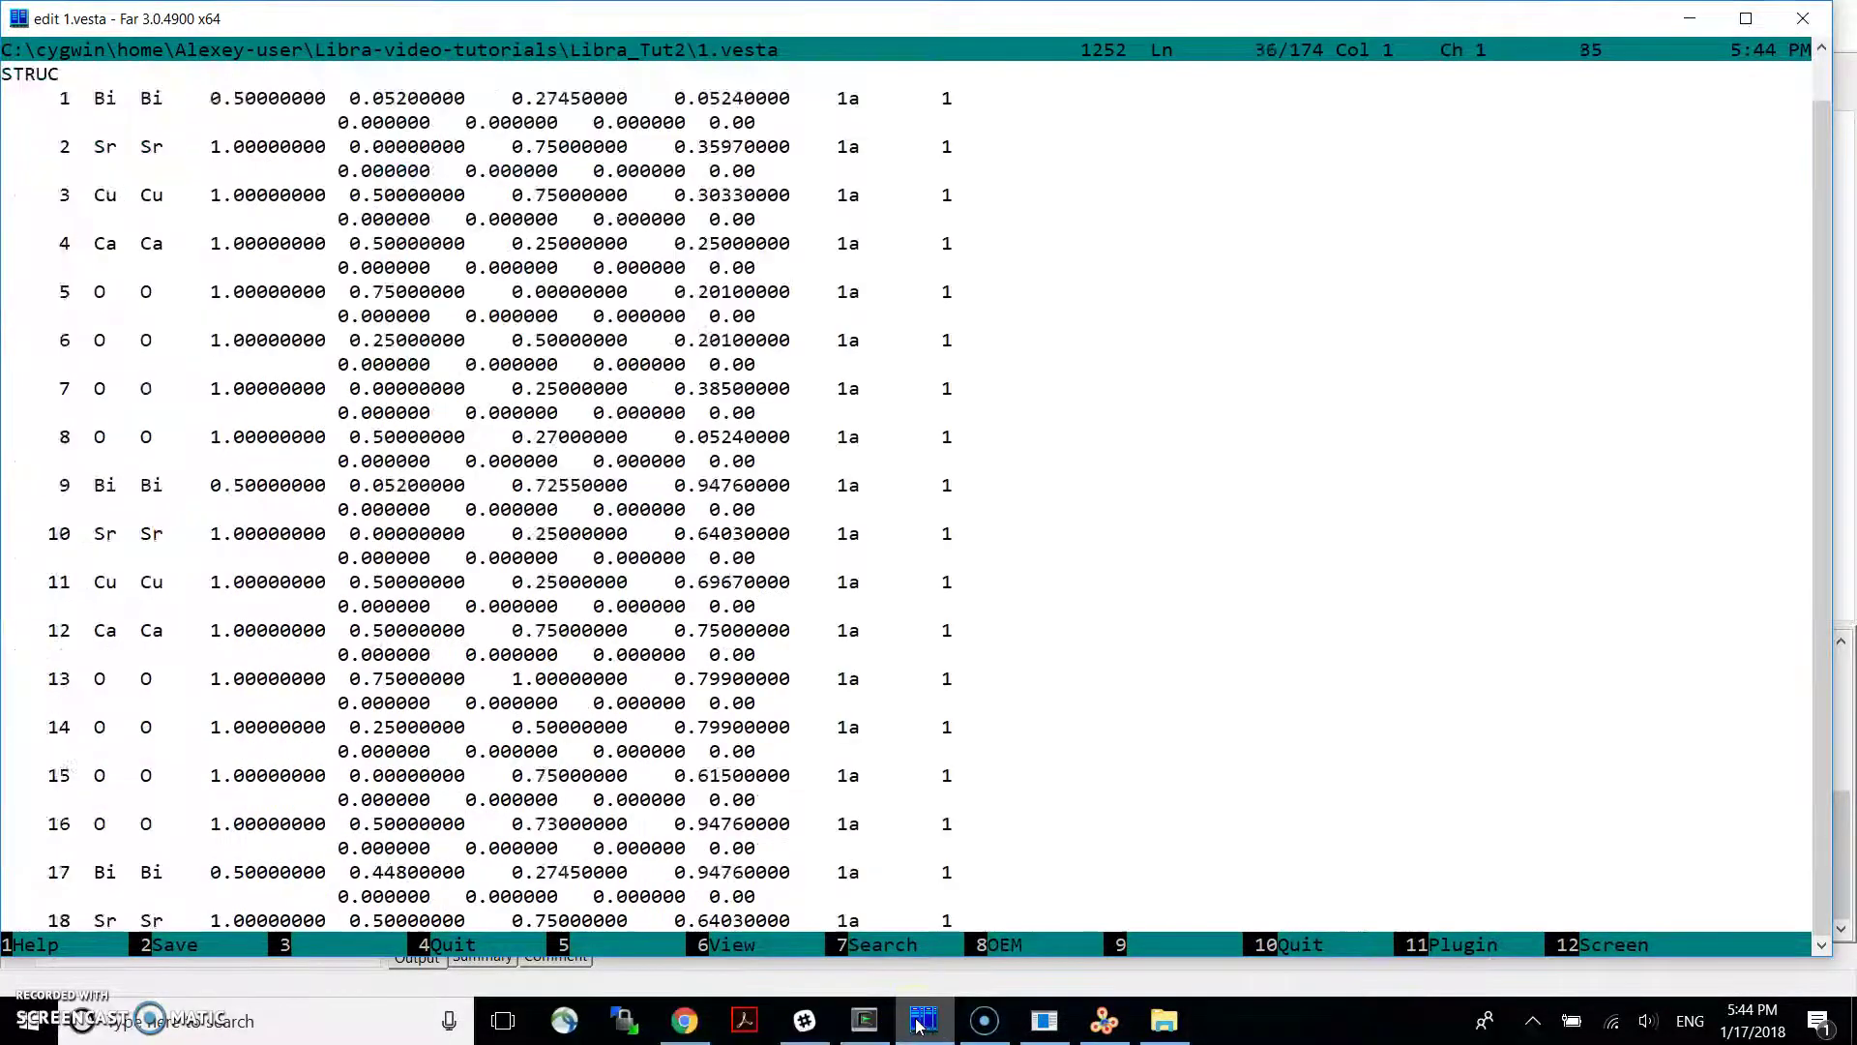
pyautogui.press('pageup')
pyautogui.press('pageup')
pyautogui.press('pageup')
pyautogui.press('pageup')
pyautogui.press('pageup')
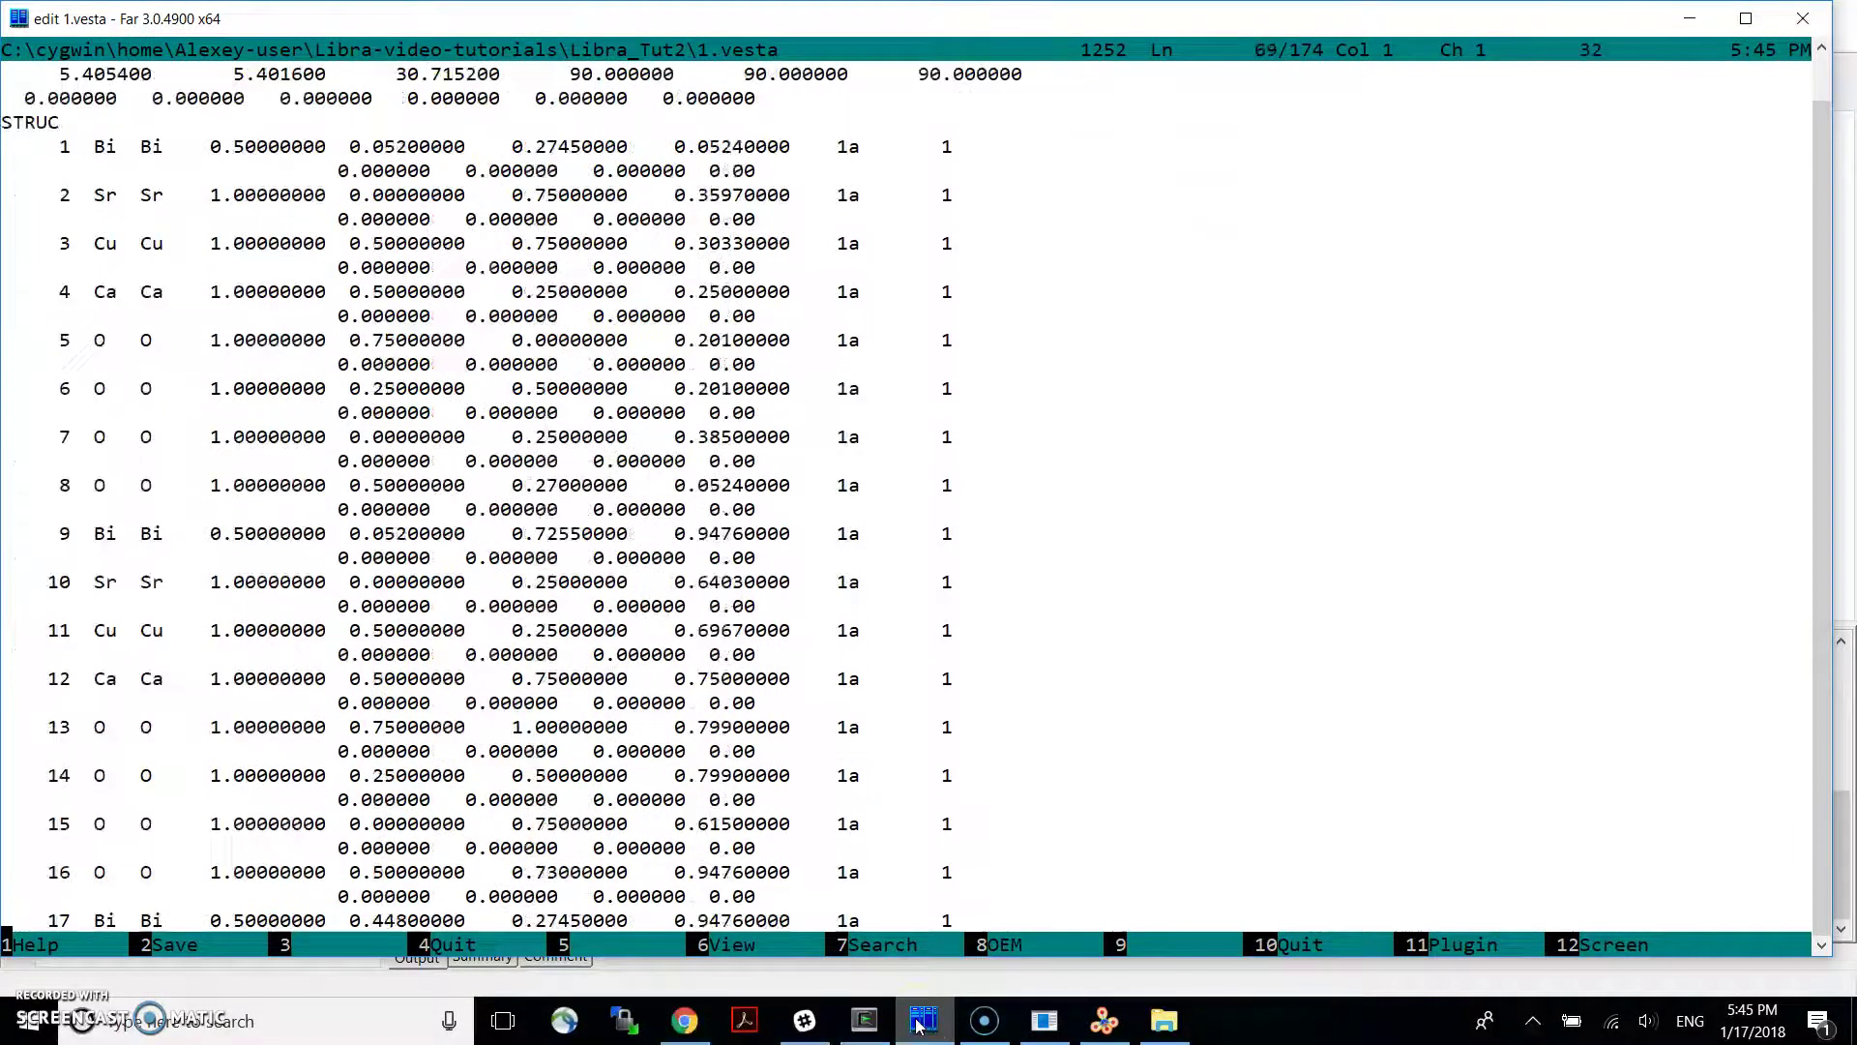
pyautogui.press('pagedown')
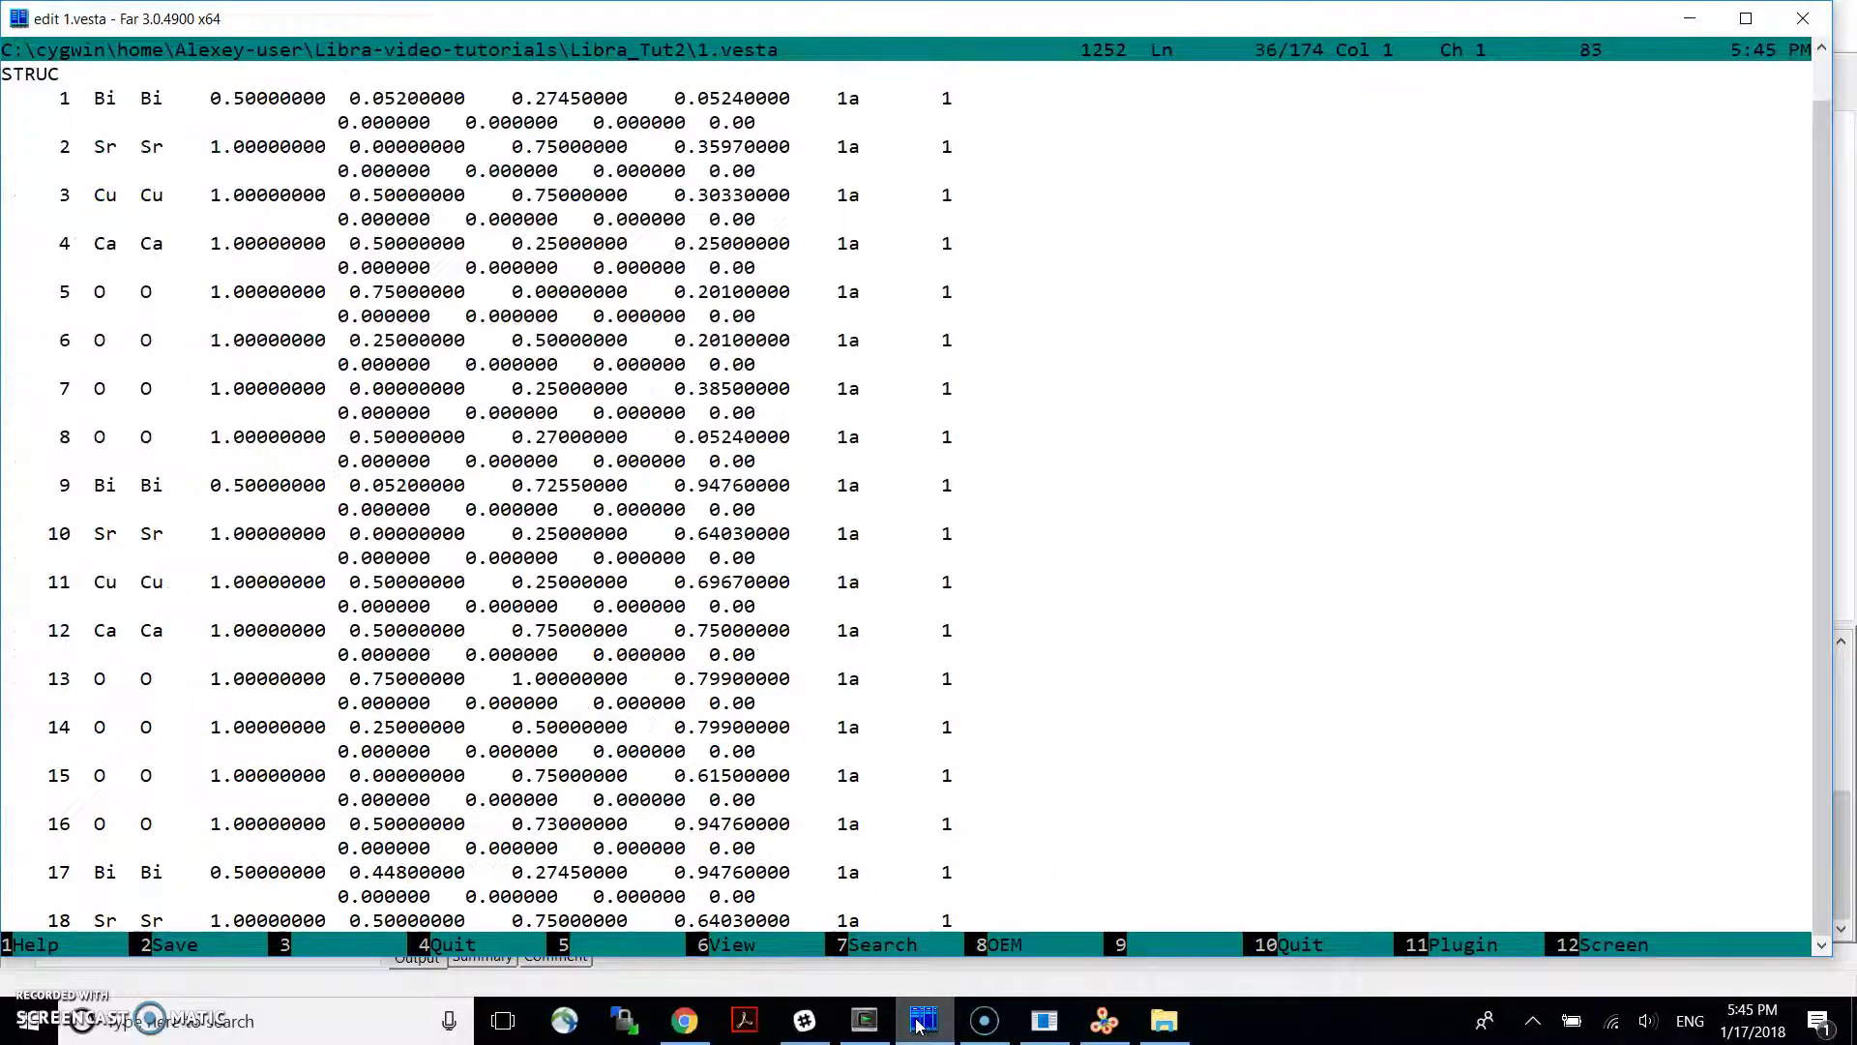
pyautogui.press('pagedown')
pyautogui.press('pagedown')
pyautogui.press('pagedown')
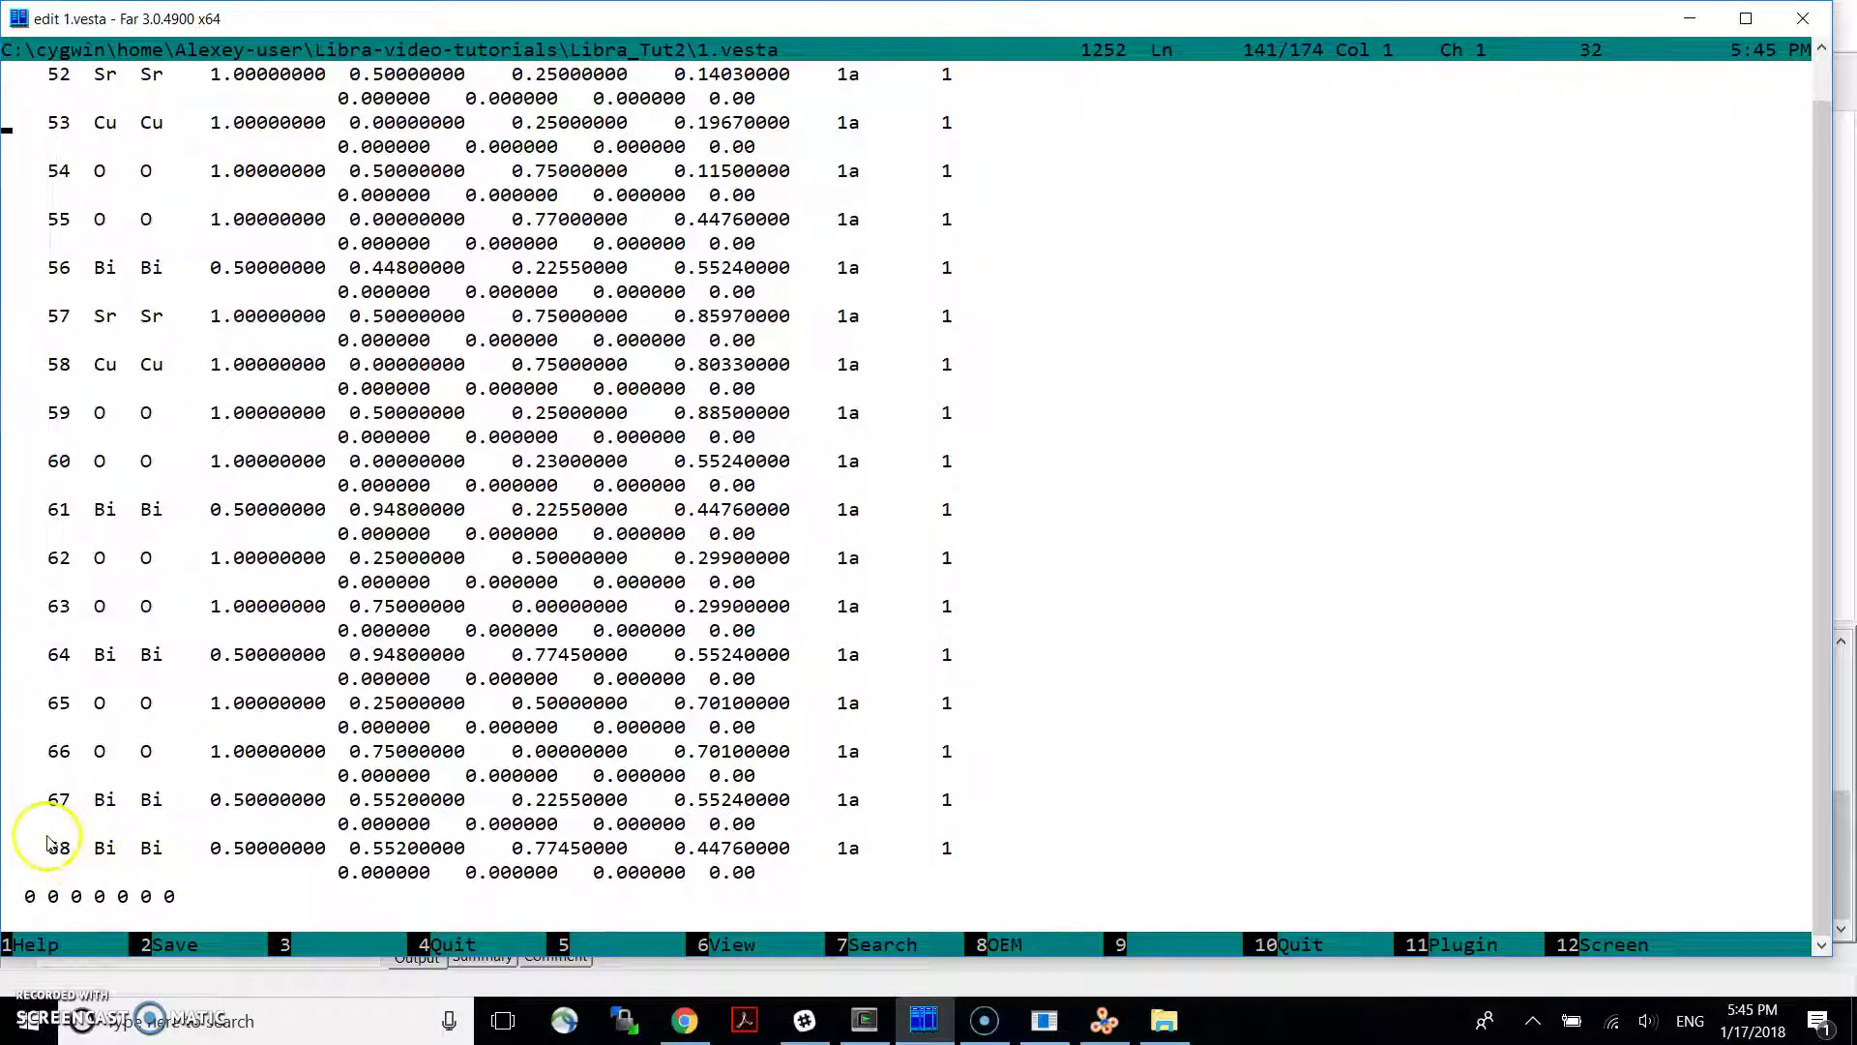
# Check the 0.5 occupancies of atoms 67 and 68, then return to atoms 18–35
pyautogui.click(249, 851)
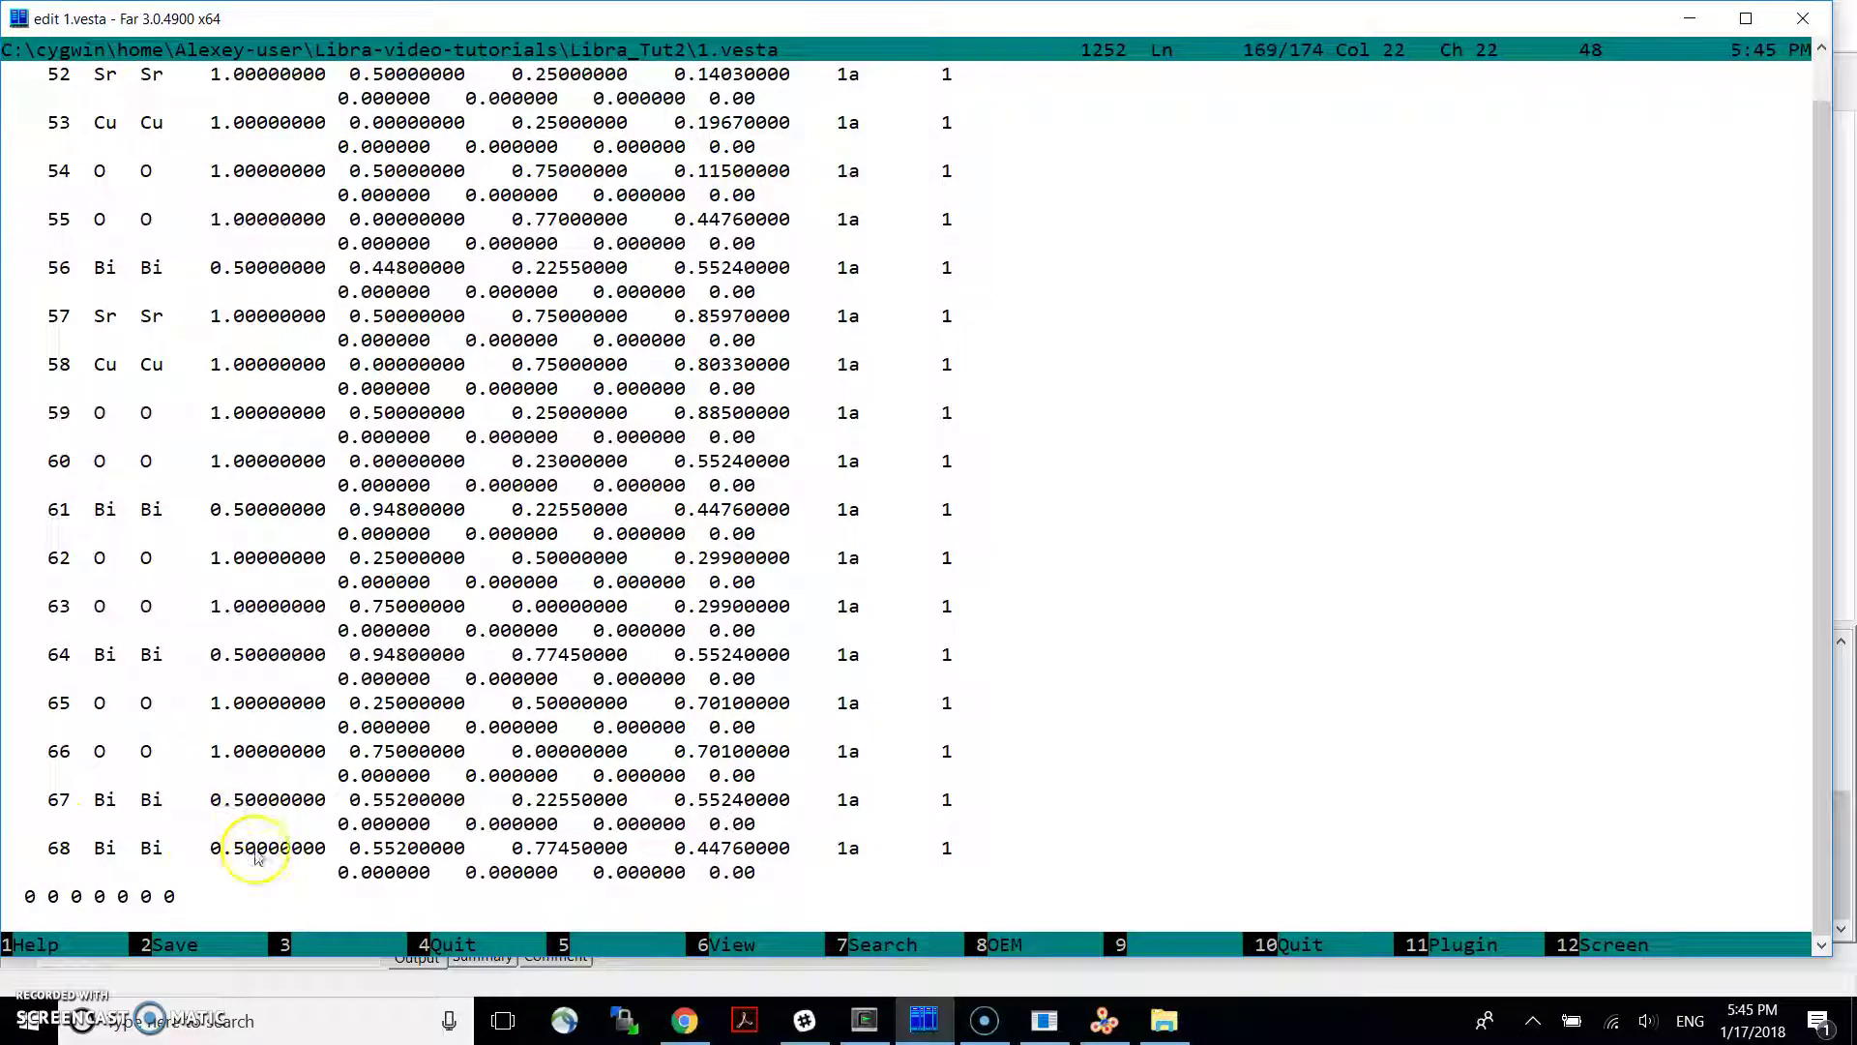
pyautogui.click(249, 850)
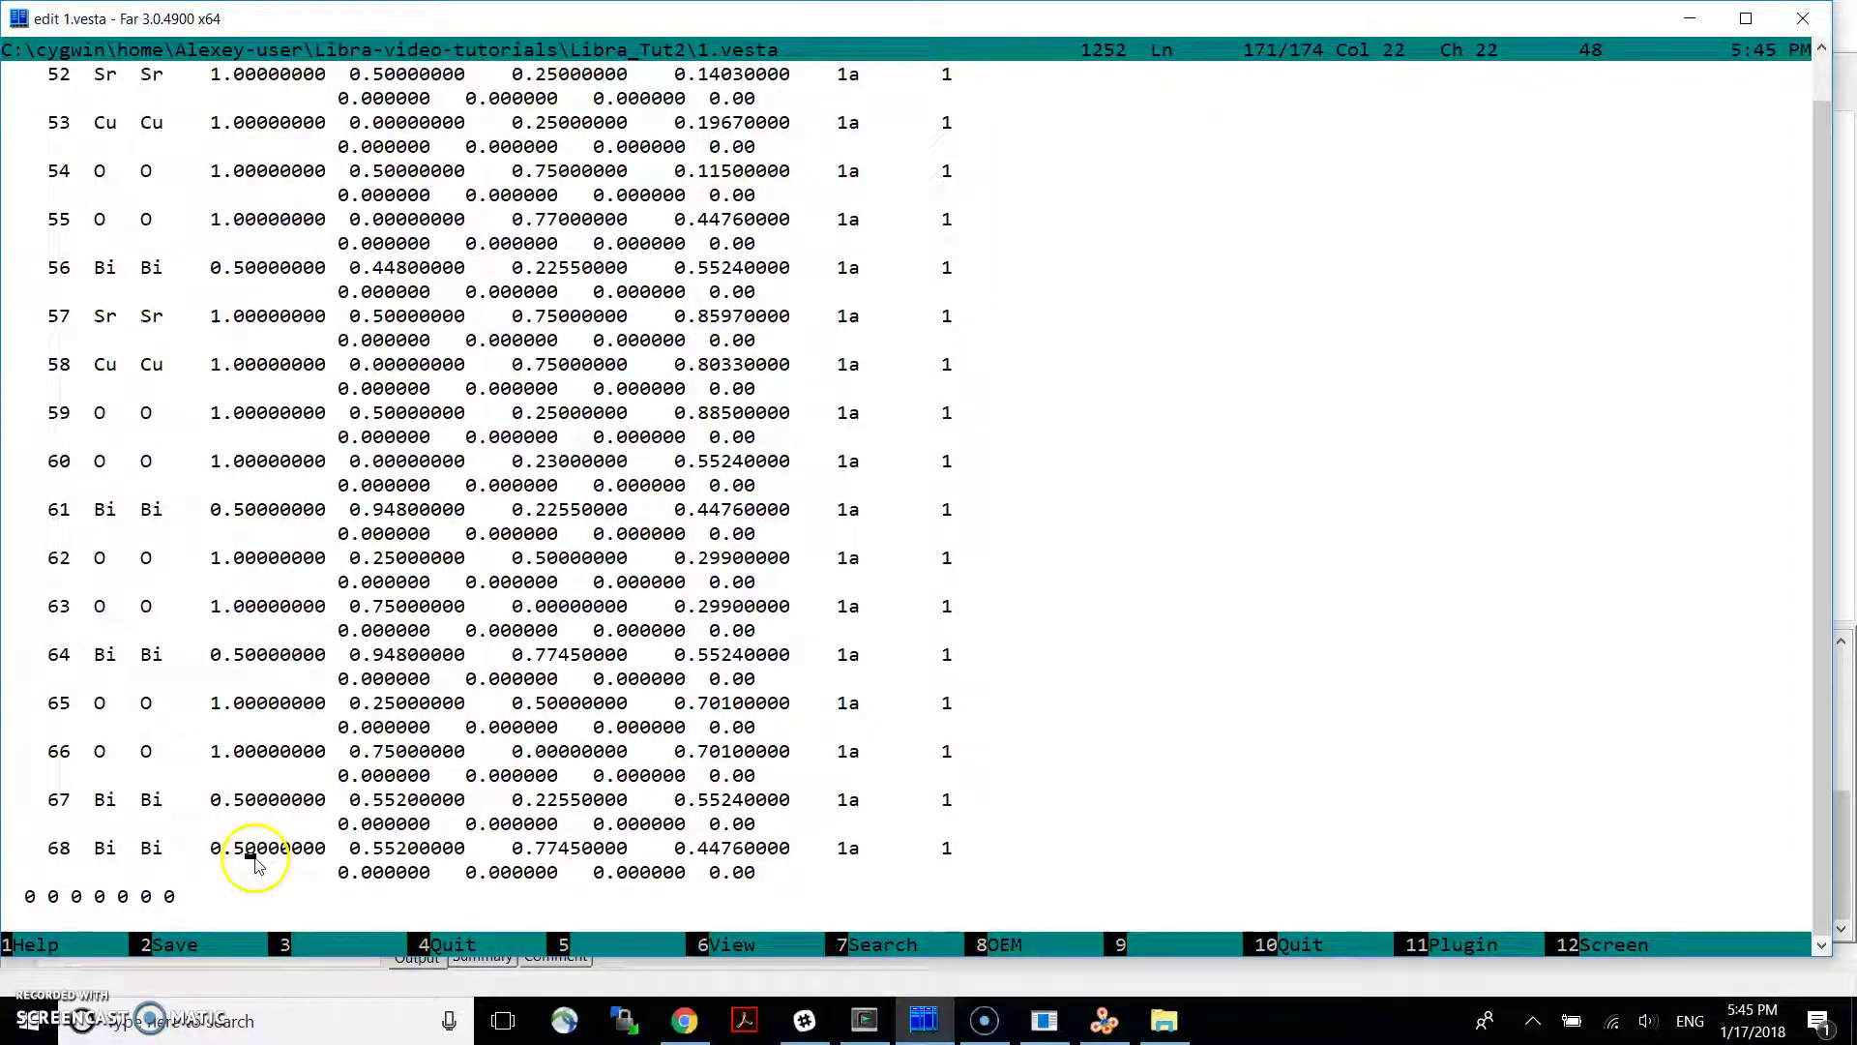
pyautogui.click(241, 801)
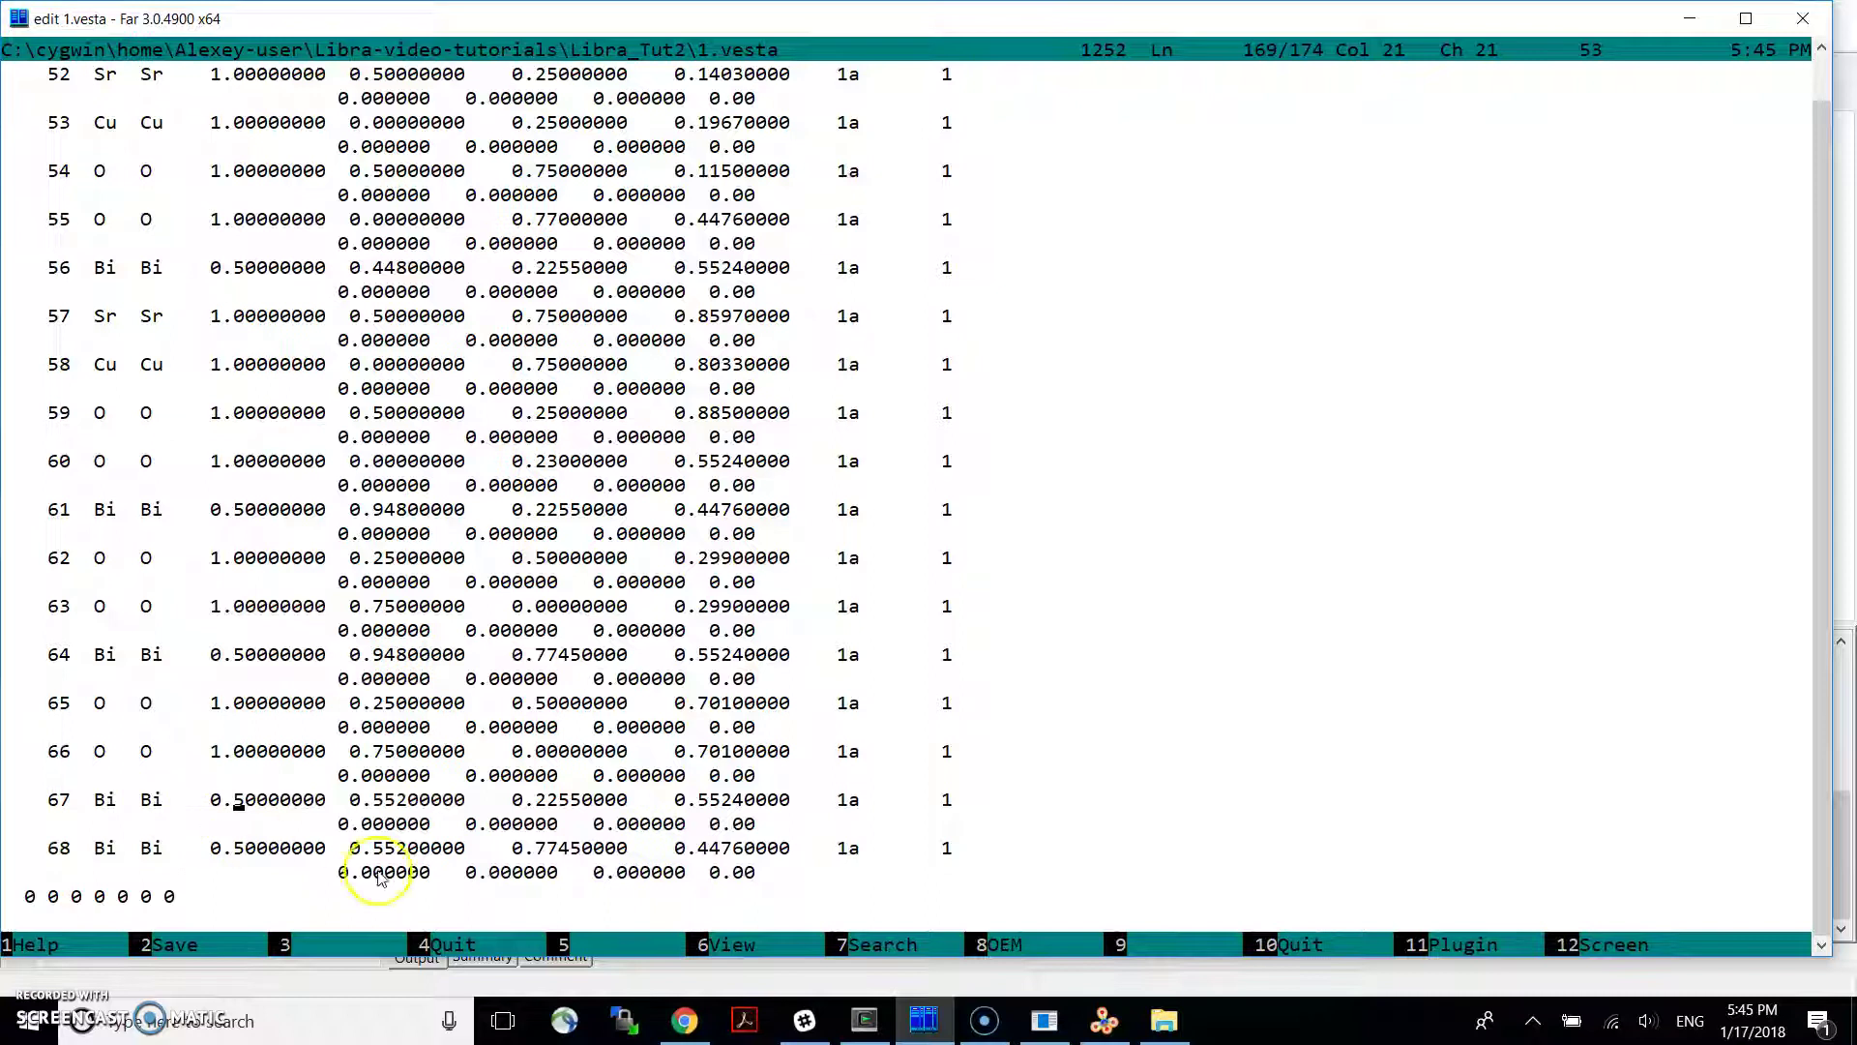
pyautogui.scroll(20, 727, 719)
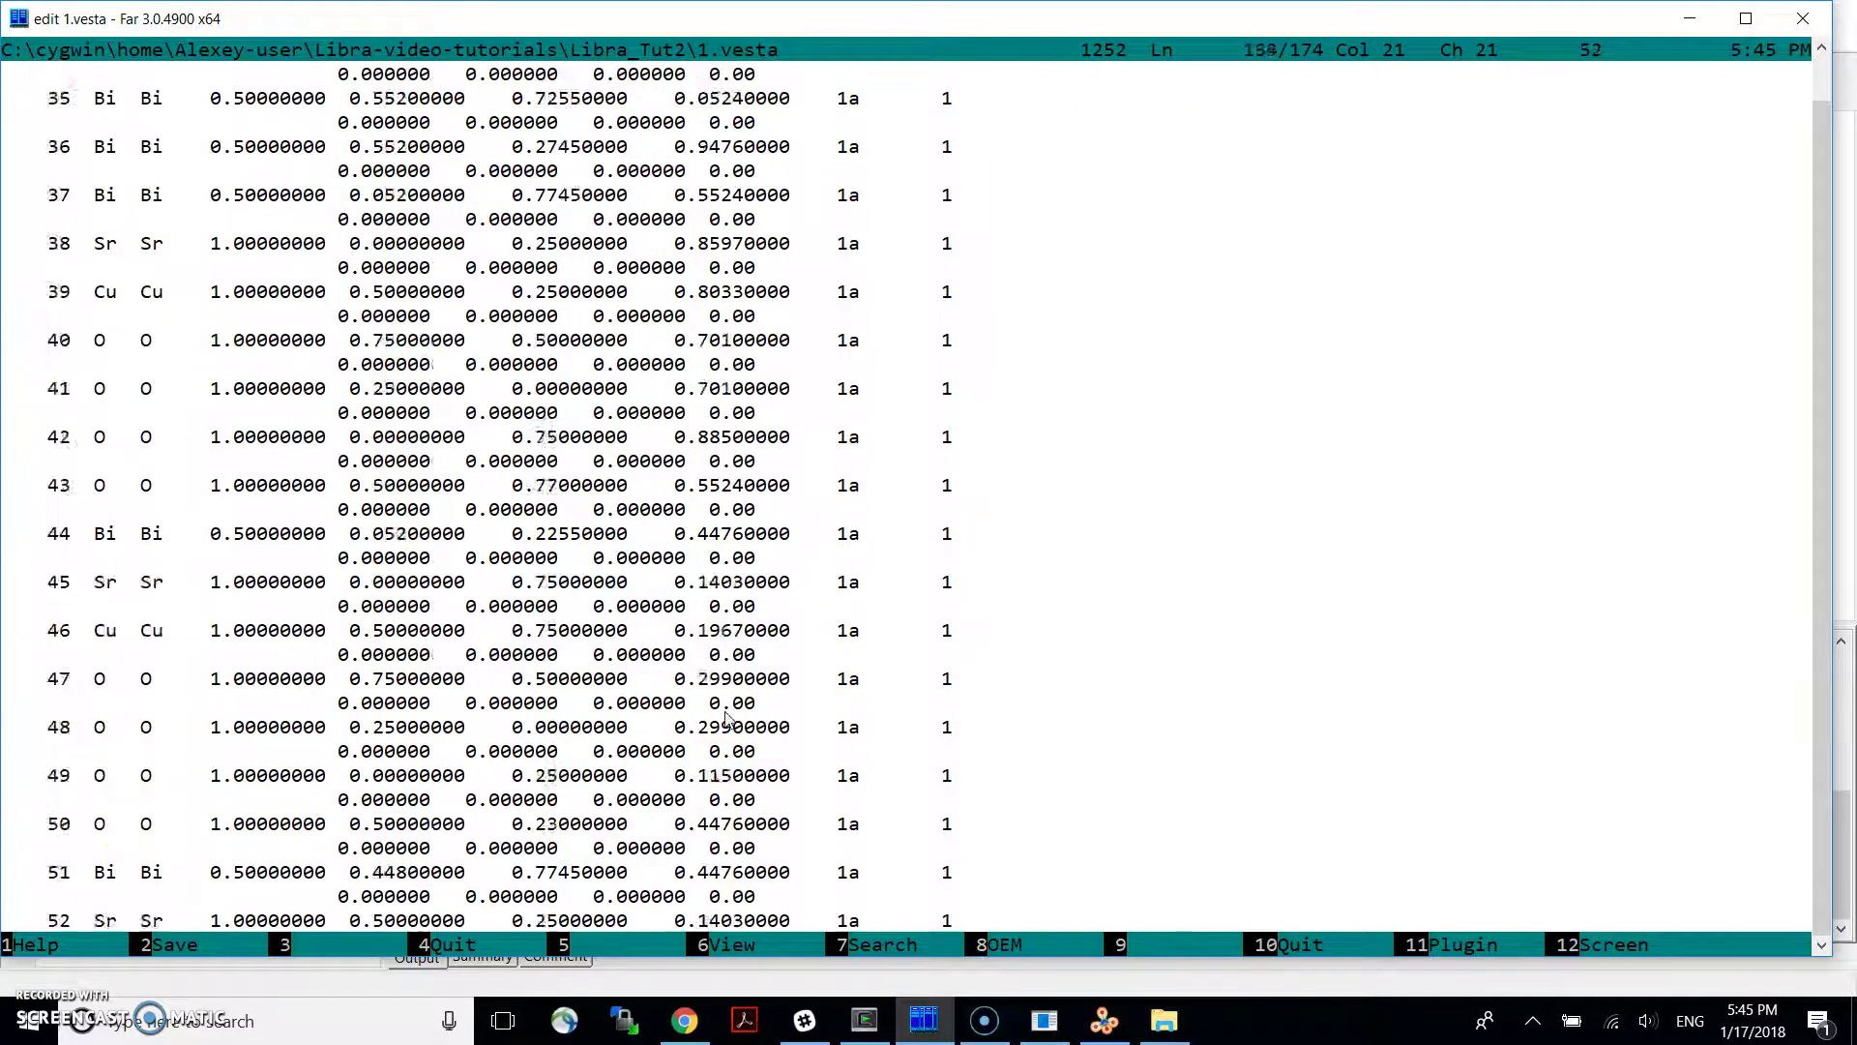
pyautogui.scroll(-10, 727, 719)
pyautogui.press('pagedown')
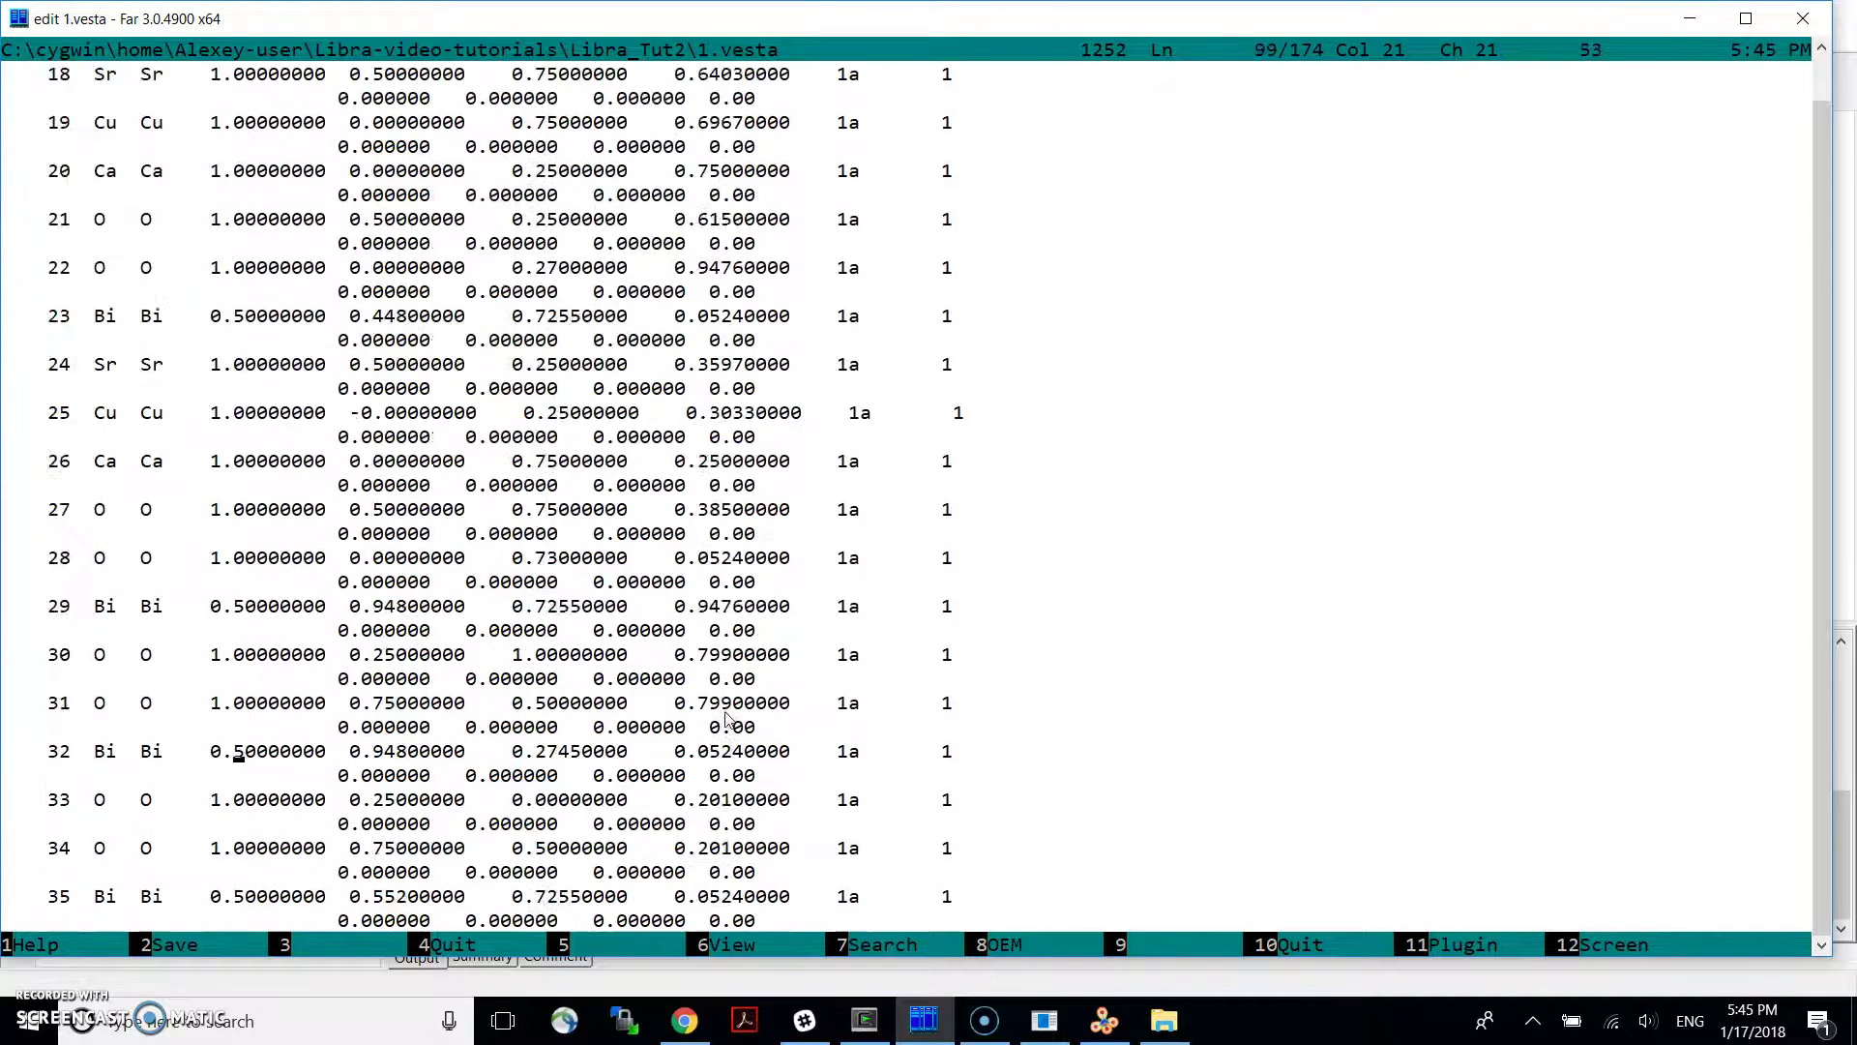
# Rotate the 1000285.cif model to look down b, then return to 1.vesta in Far Manager
pyautogui.click(1104, 1020)
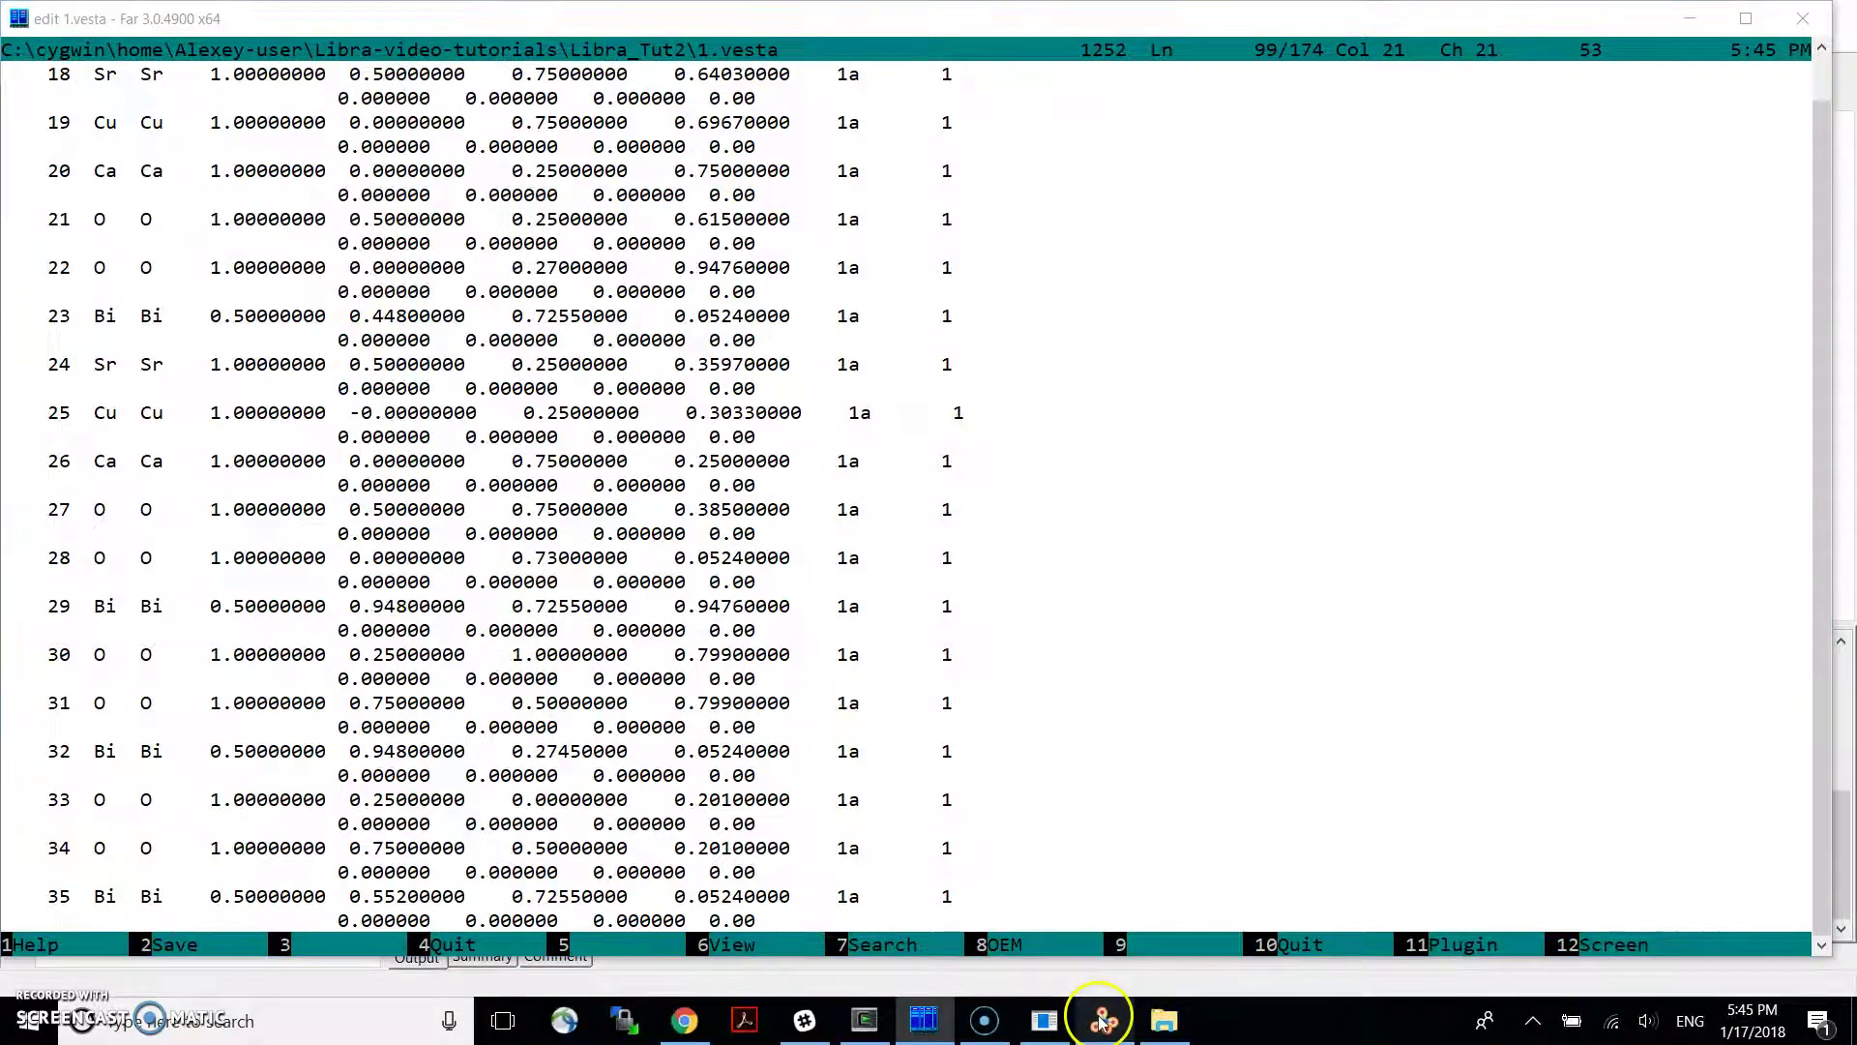
pyautogui.moveTo(1092, 392)
pyautogui.mouseDown()
pyautogui.moveTo(1119, 499)
pyautogui.moveTo(1110, 424)
pyautogui.mouseUp()
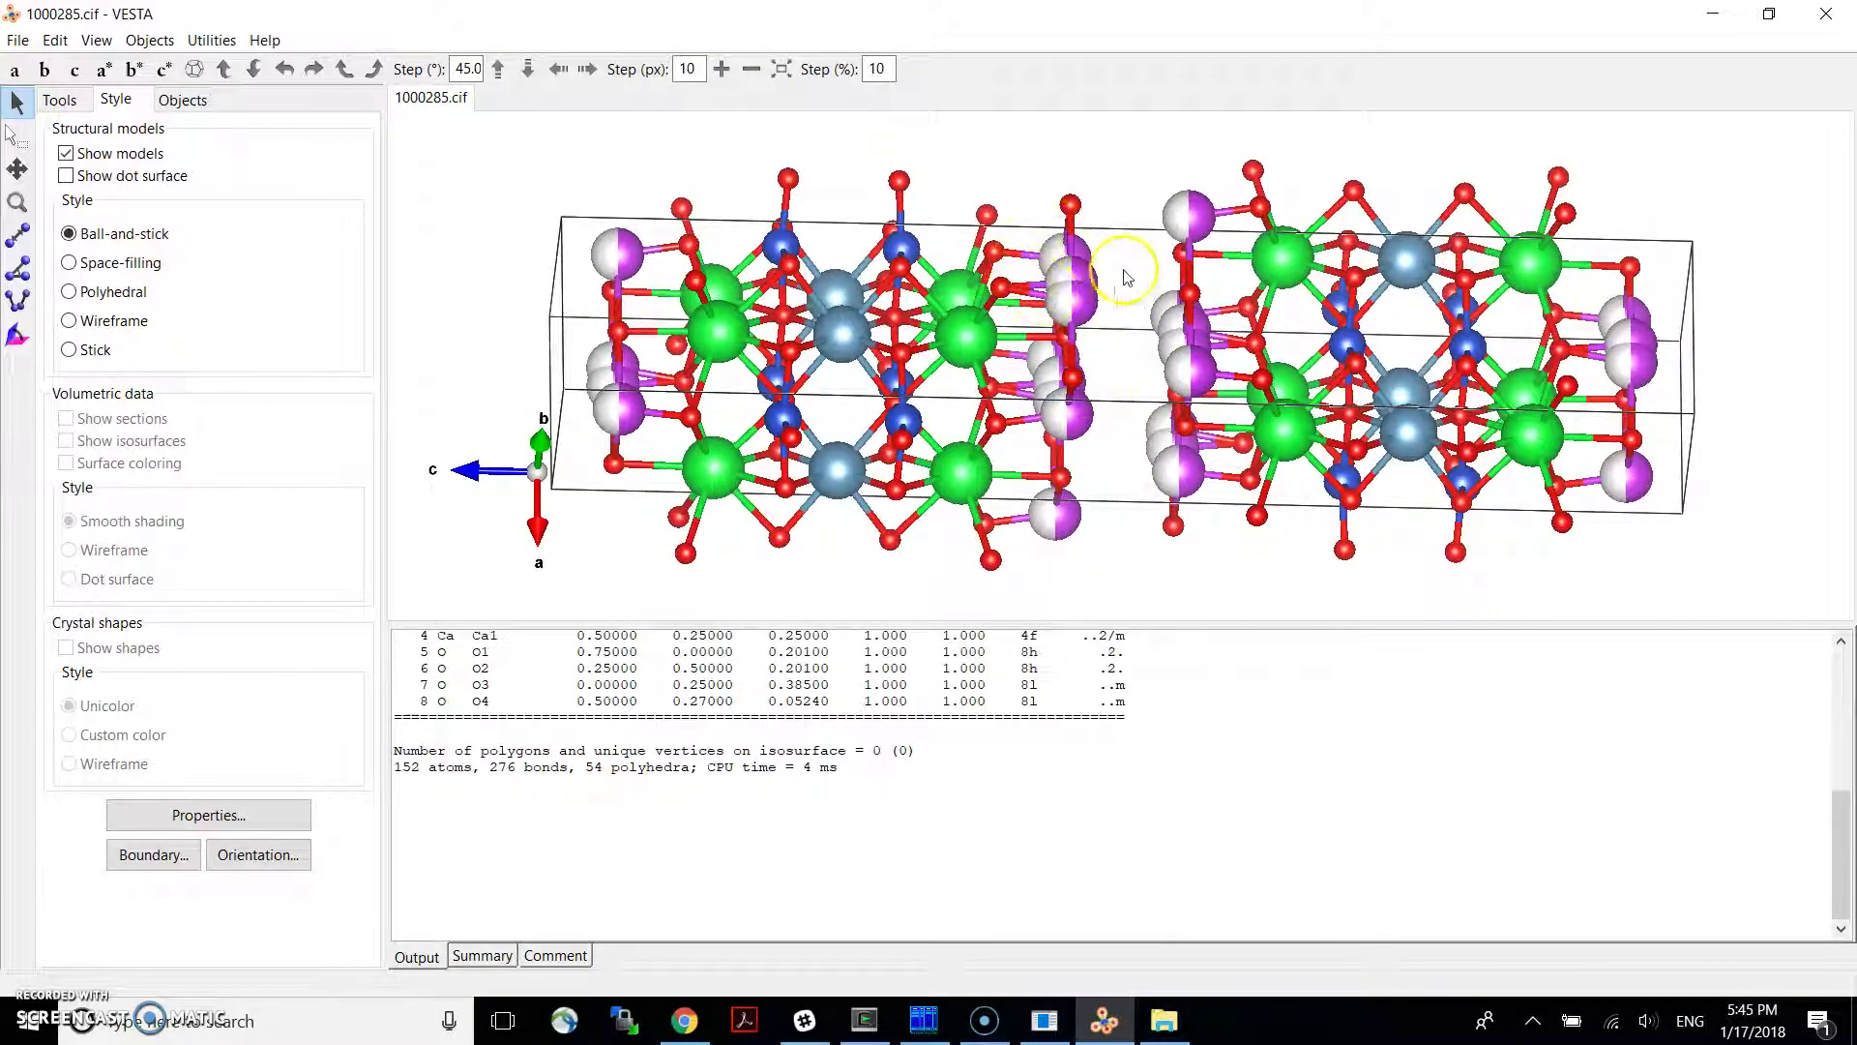
pyautogui.moveTo(1110, 268); pyautogui.dragTo(1107, 418)
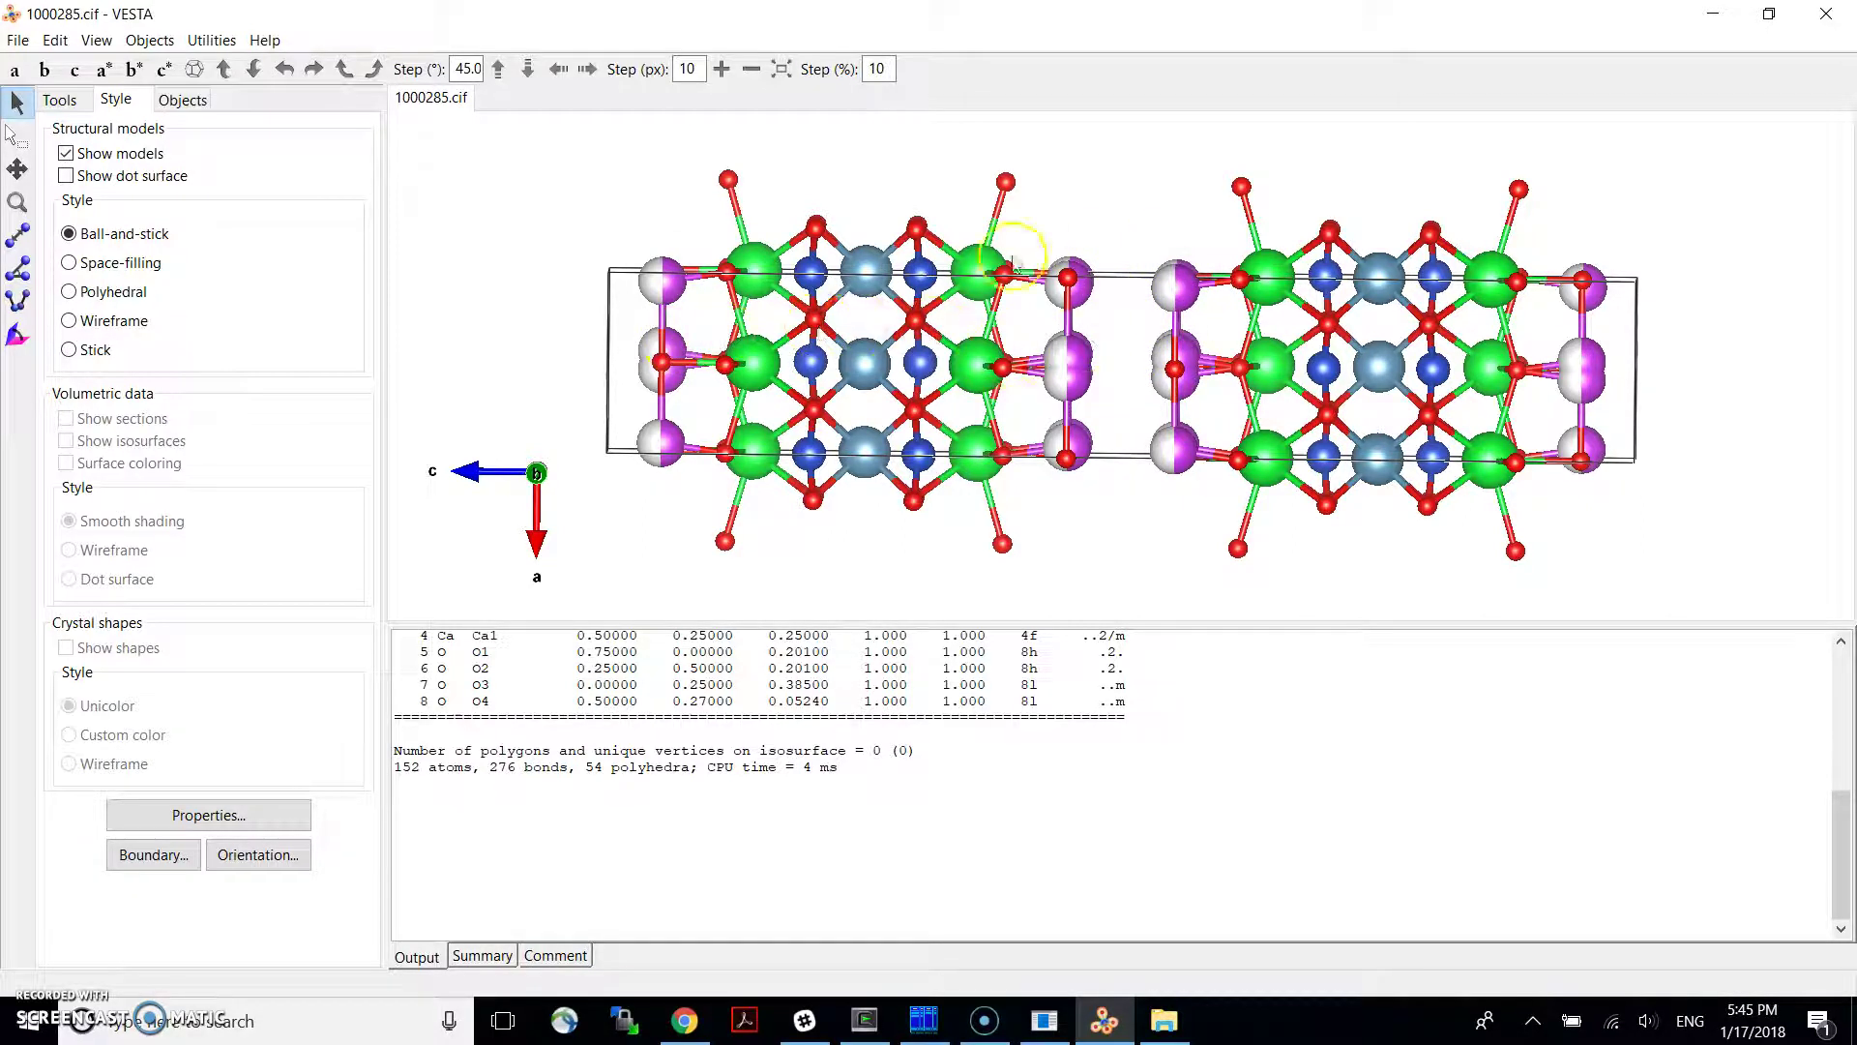
pyautogui.click(937, 1015)
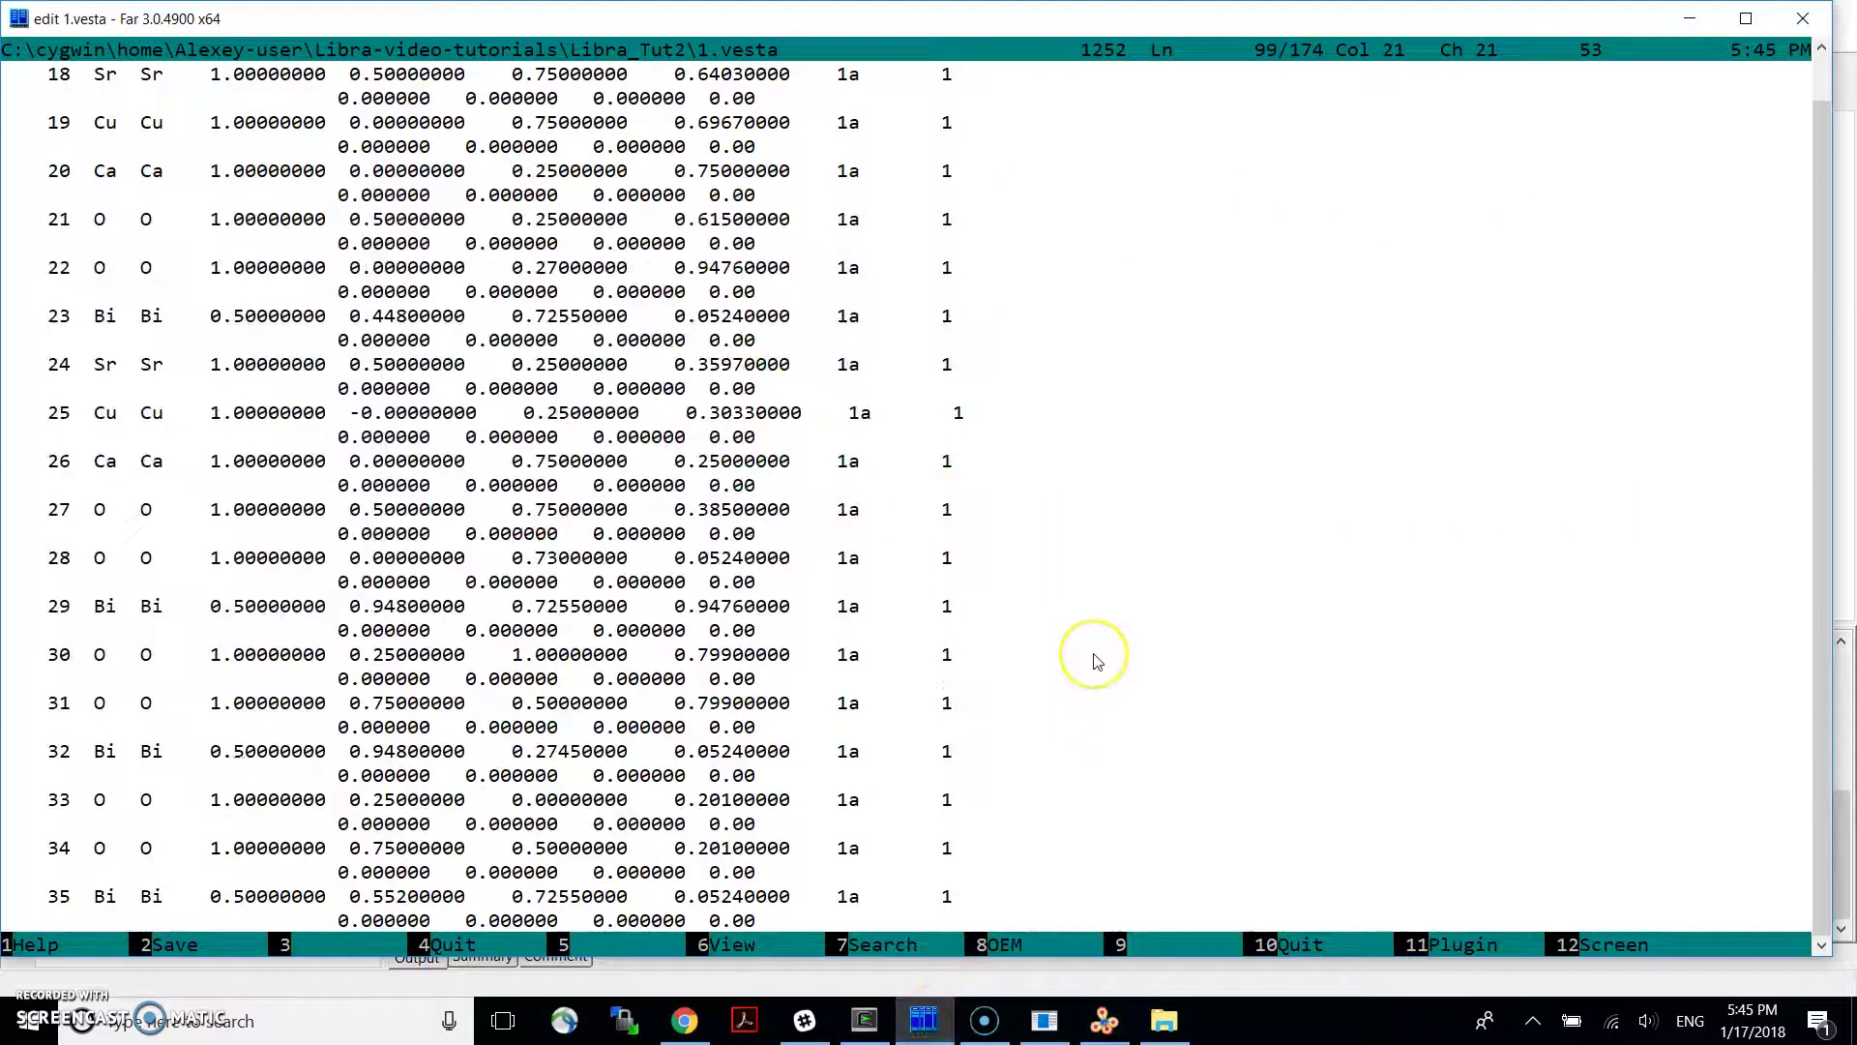
# Close 1.vesta, open do.py, and highlight the vesta2qe.parse_vesta call
pyautogui.press('Escape')
pyautogui.press('Down')
pyautogui.press('Down')
pyautogui.press('F4')
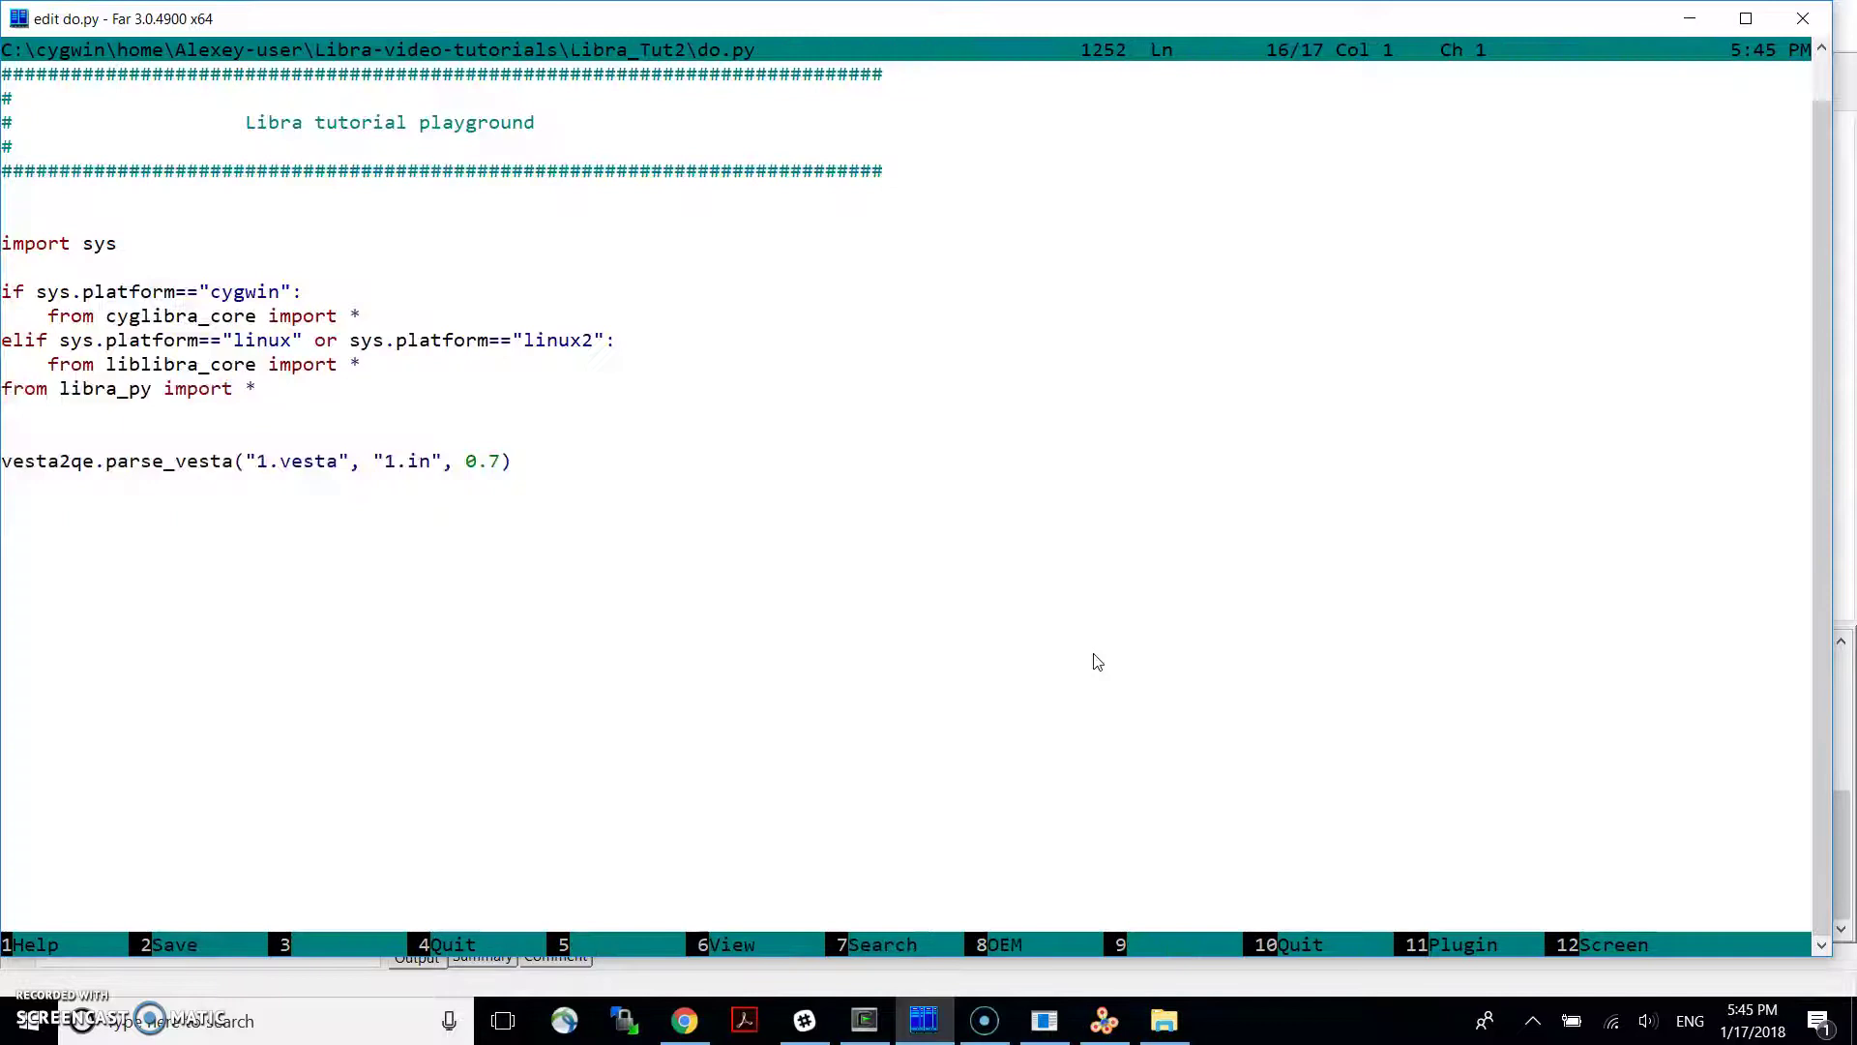
pyautogui.press('Down')
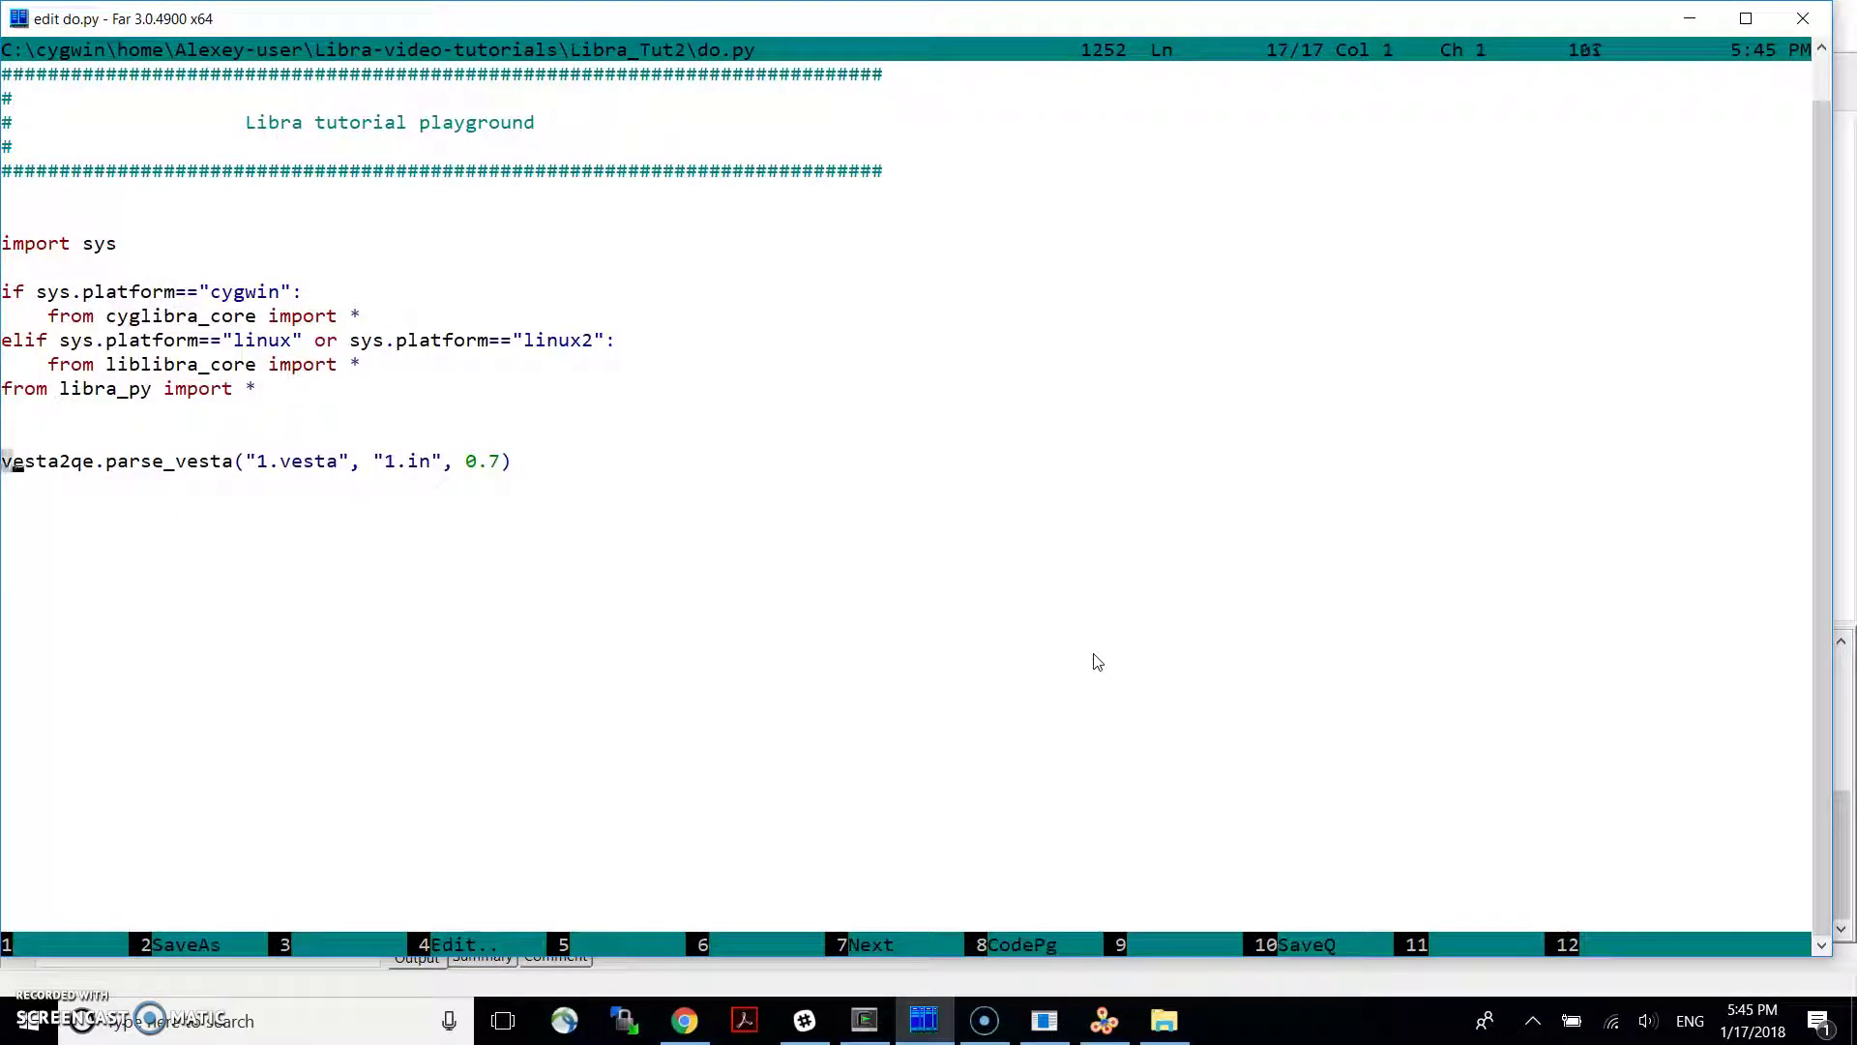
pyautogui.hotkey('shift', 'Right')
pyautogui.hotkey('shift', 'Right')
pyautogui.hotkey('shift', 'Right')
pyautogui.hotkey('shift', 'Right')
pyautogui.hotkey('shift', 'Right')
pyautogui.hotkey('shift', 'Right')
pyautogui.hotkey('shift', 'Right')
pyautogui.hotkey('shift', 'Right')
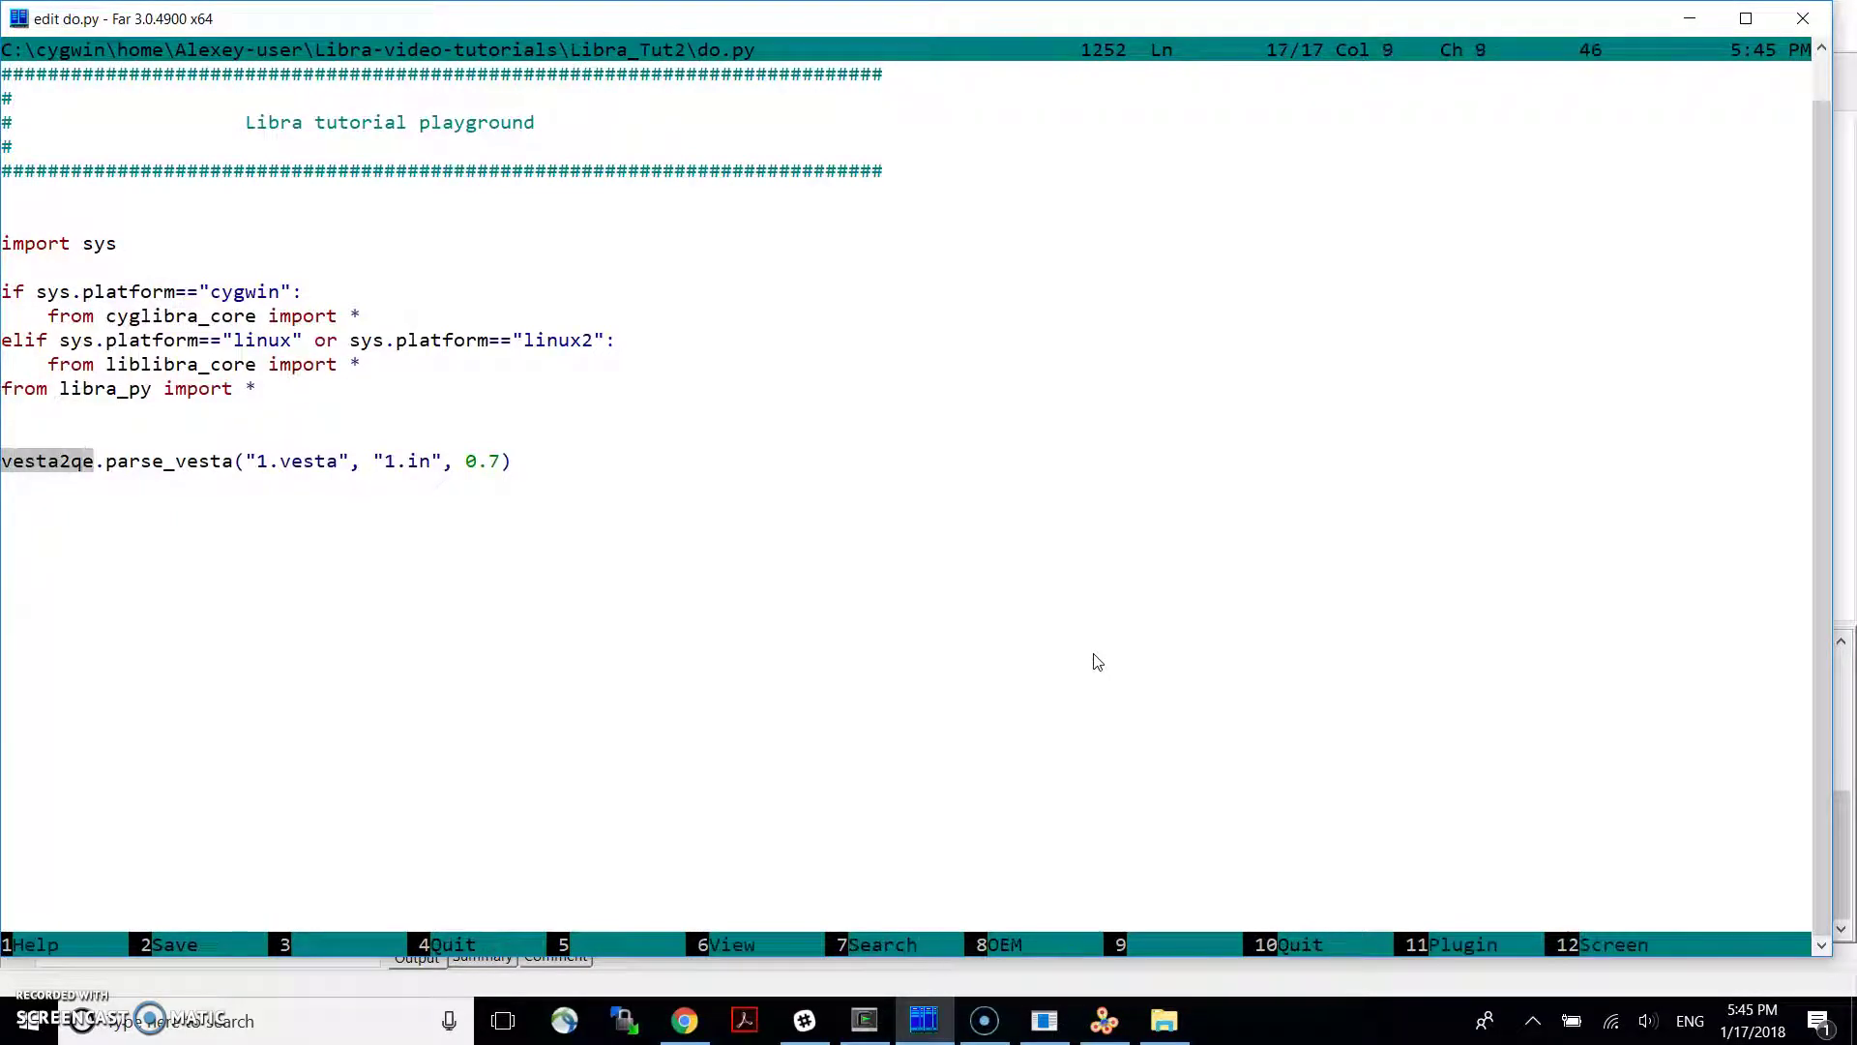
pyautogui.press('Right')
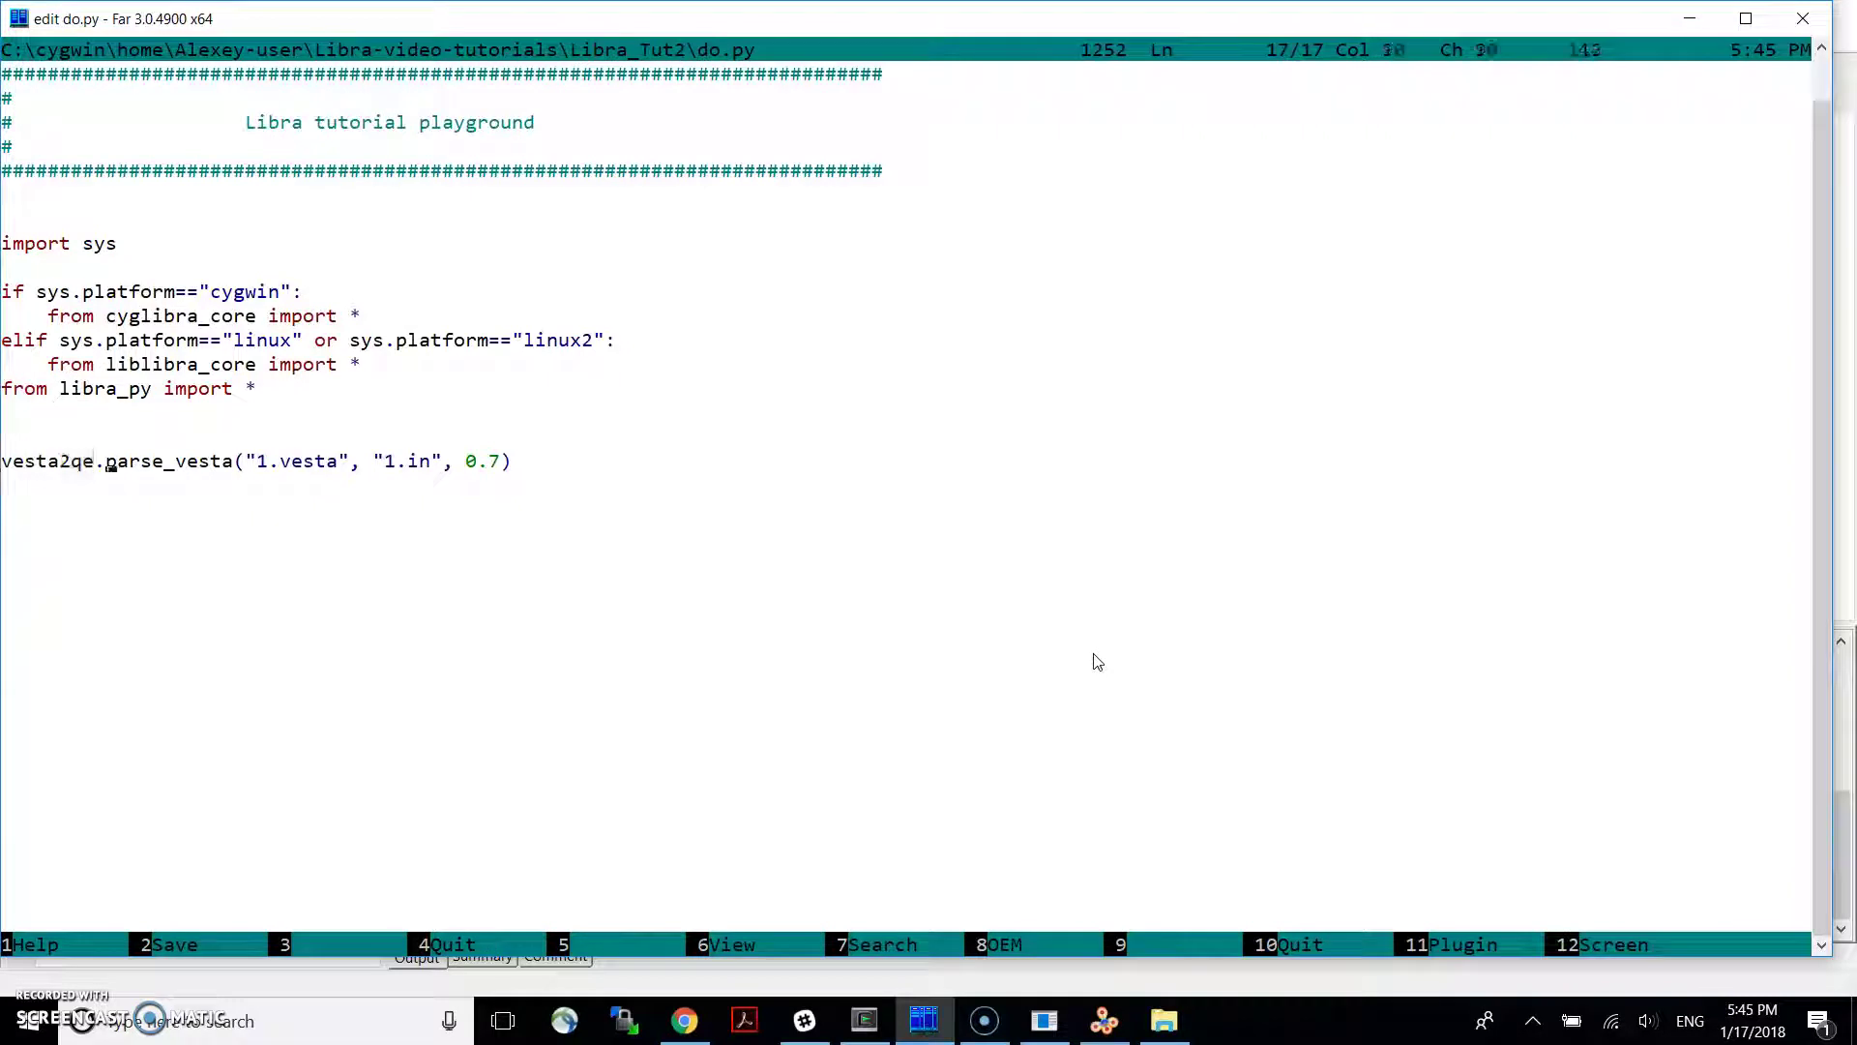
pyautogui.hotkey('shift', 'Right')
pyautogui.hotkey('shift', 'Right')
pyautogui.hotkey('shift', 'Right')
pyautogui.hotkey('shift', 'Right')
pyautogui.hotkey('shift', 'Right')
pyautogui.hotkey('shift', 'Right')
pyautogui.hotkey('shift', 'Right')
pyautogui.hotkey('shift', 'Right')
pyautogui.hotkey('shift', 'Right')
pyautogui.hotkey('shift', 'Right')
pyautogui.hotkey('shift', 'Right')
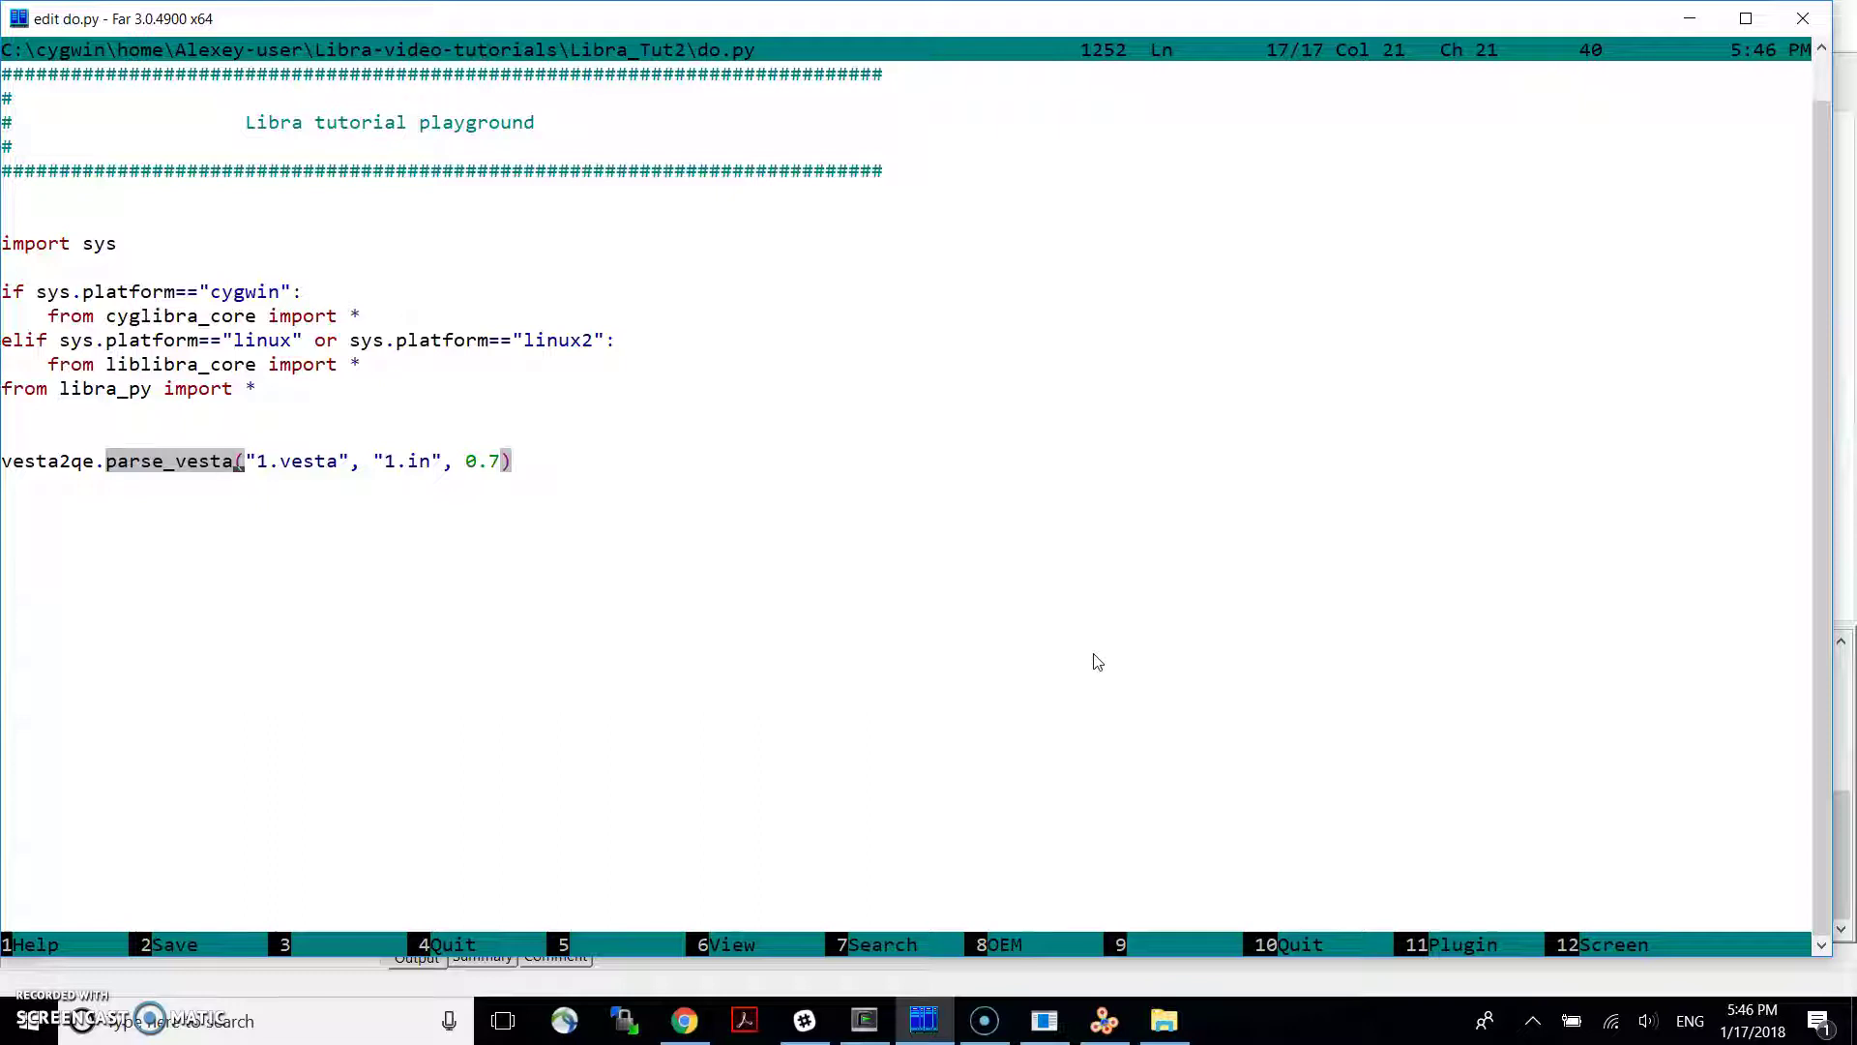
pyautogui.press('End')
pyautogui.press('Home')
pyautogui.press('Right')
# Highlight the parse_vesta arguments "1.vesta", "1.in" and 0.7 in turn
pyautogui.hotkey('ctrl', 'Right')
pyautogui.hotkey('ctrl', 'Right')
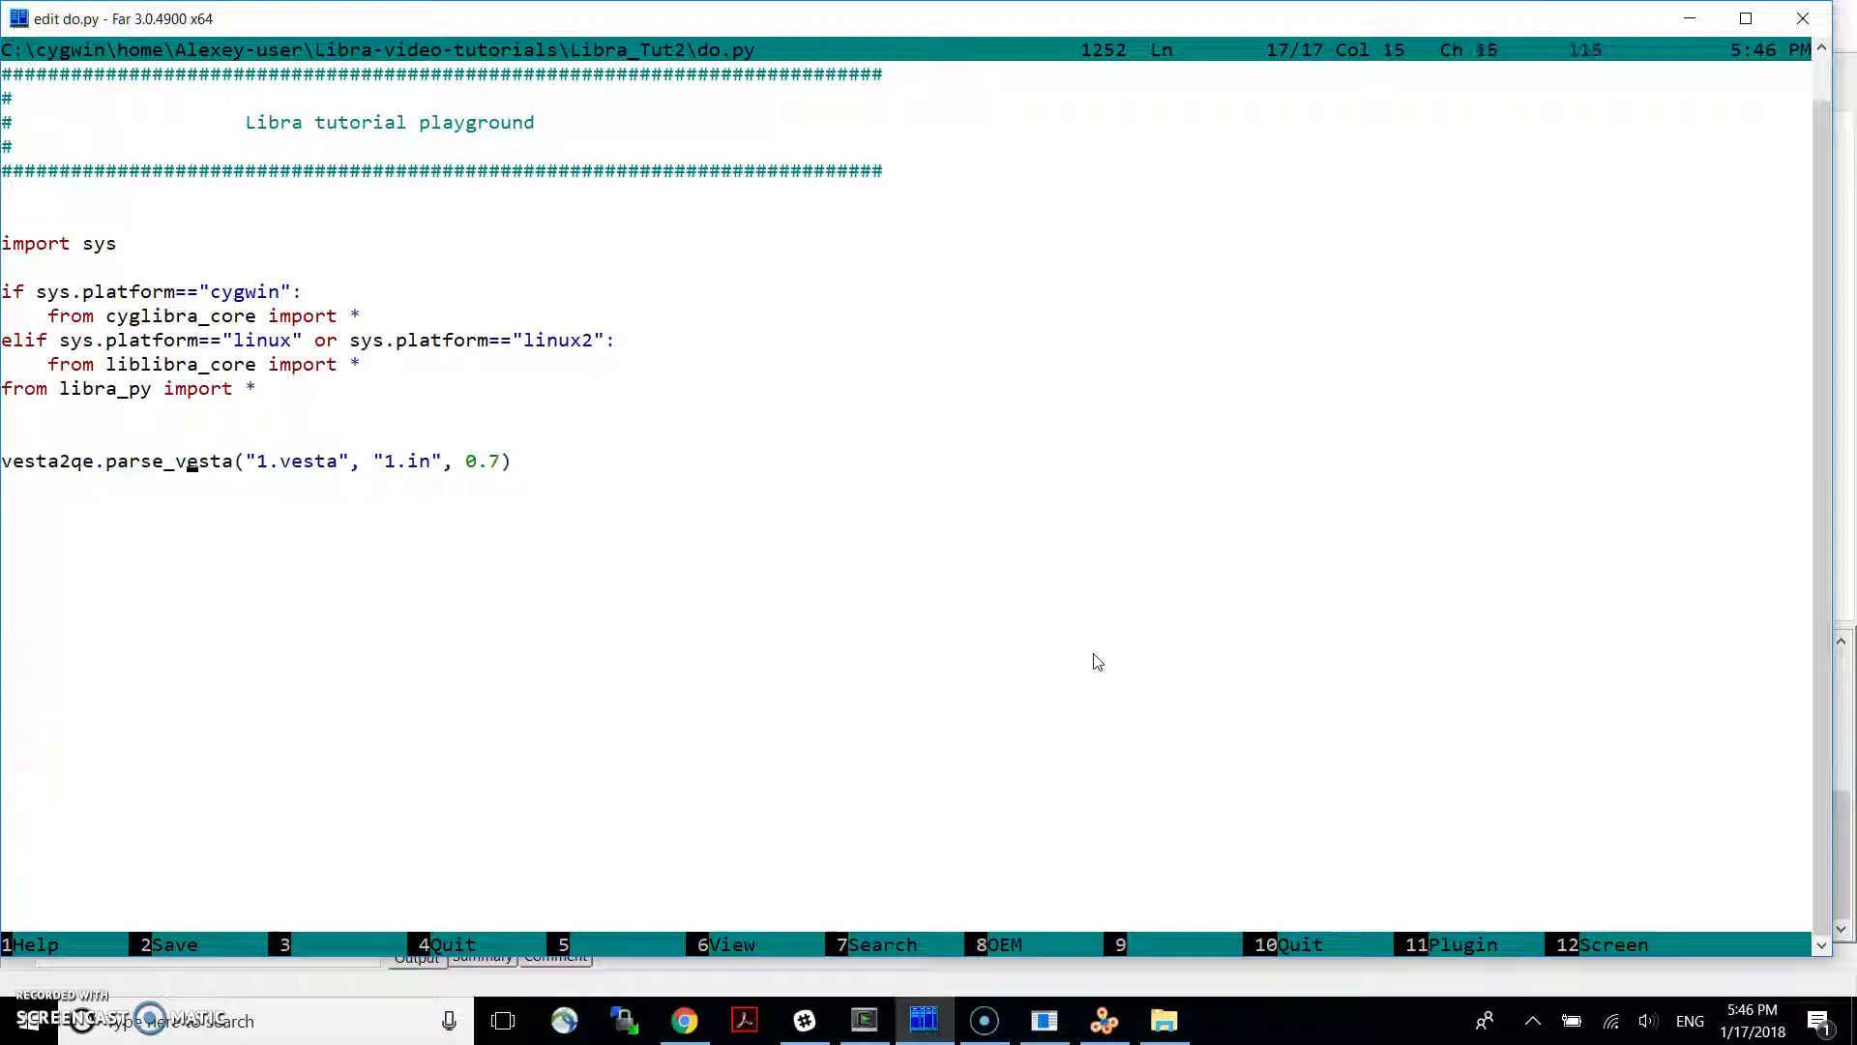
pyautogui.hotkey('shift', 'Right')
pyautogui.hotkey('shift', 'Right')
pyautogui.hotkey('shift', 'Right')
pyautogui.hotkey('shift', 'Right')
pyautogui.hotkey('shift', 'Right')
pyautogui.hotkey('shift', 'Right')
pyautogui.hotkey('shift', 'Right')
pyautogui.hotkey('shift', 'Right')
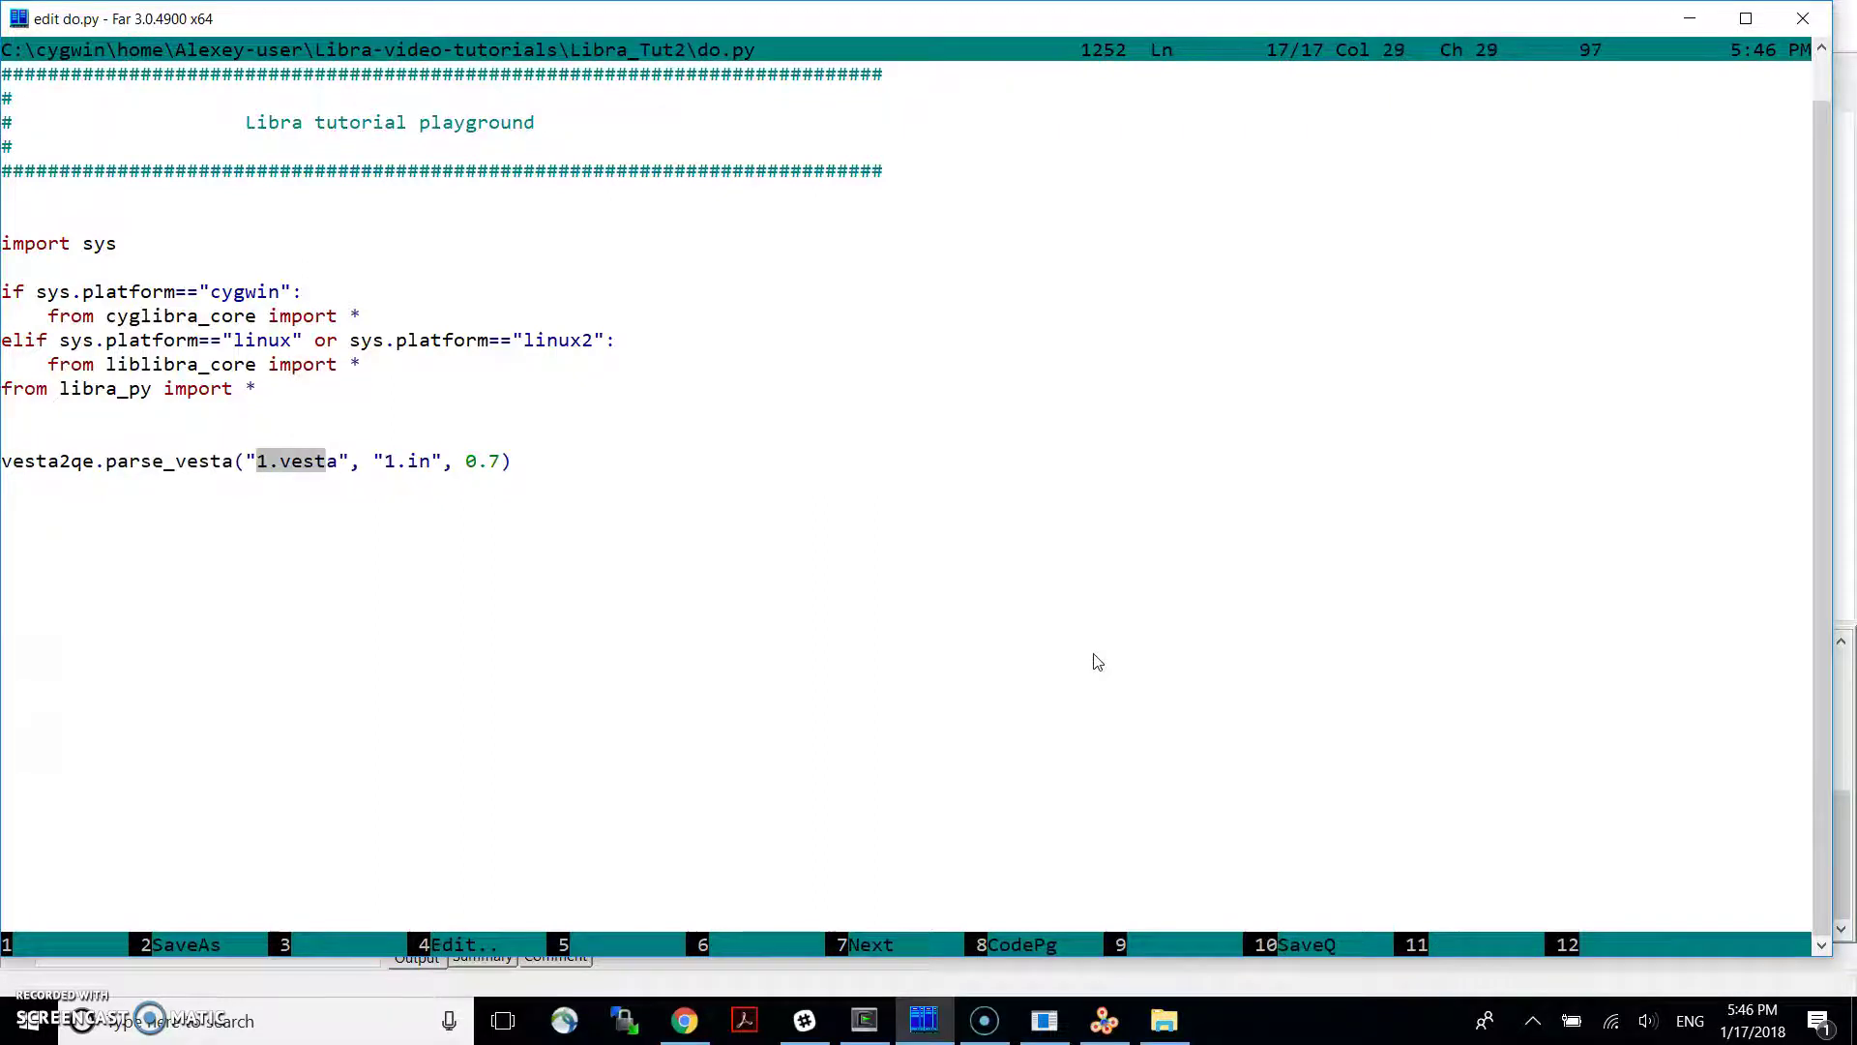
pyautogui.press('Right')
pyautogui.press('Right')
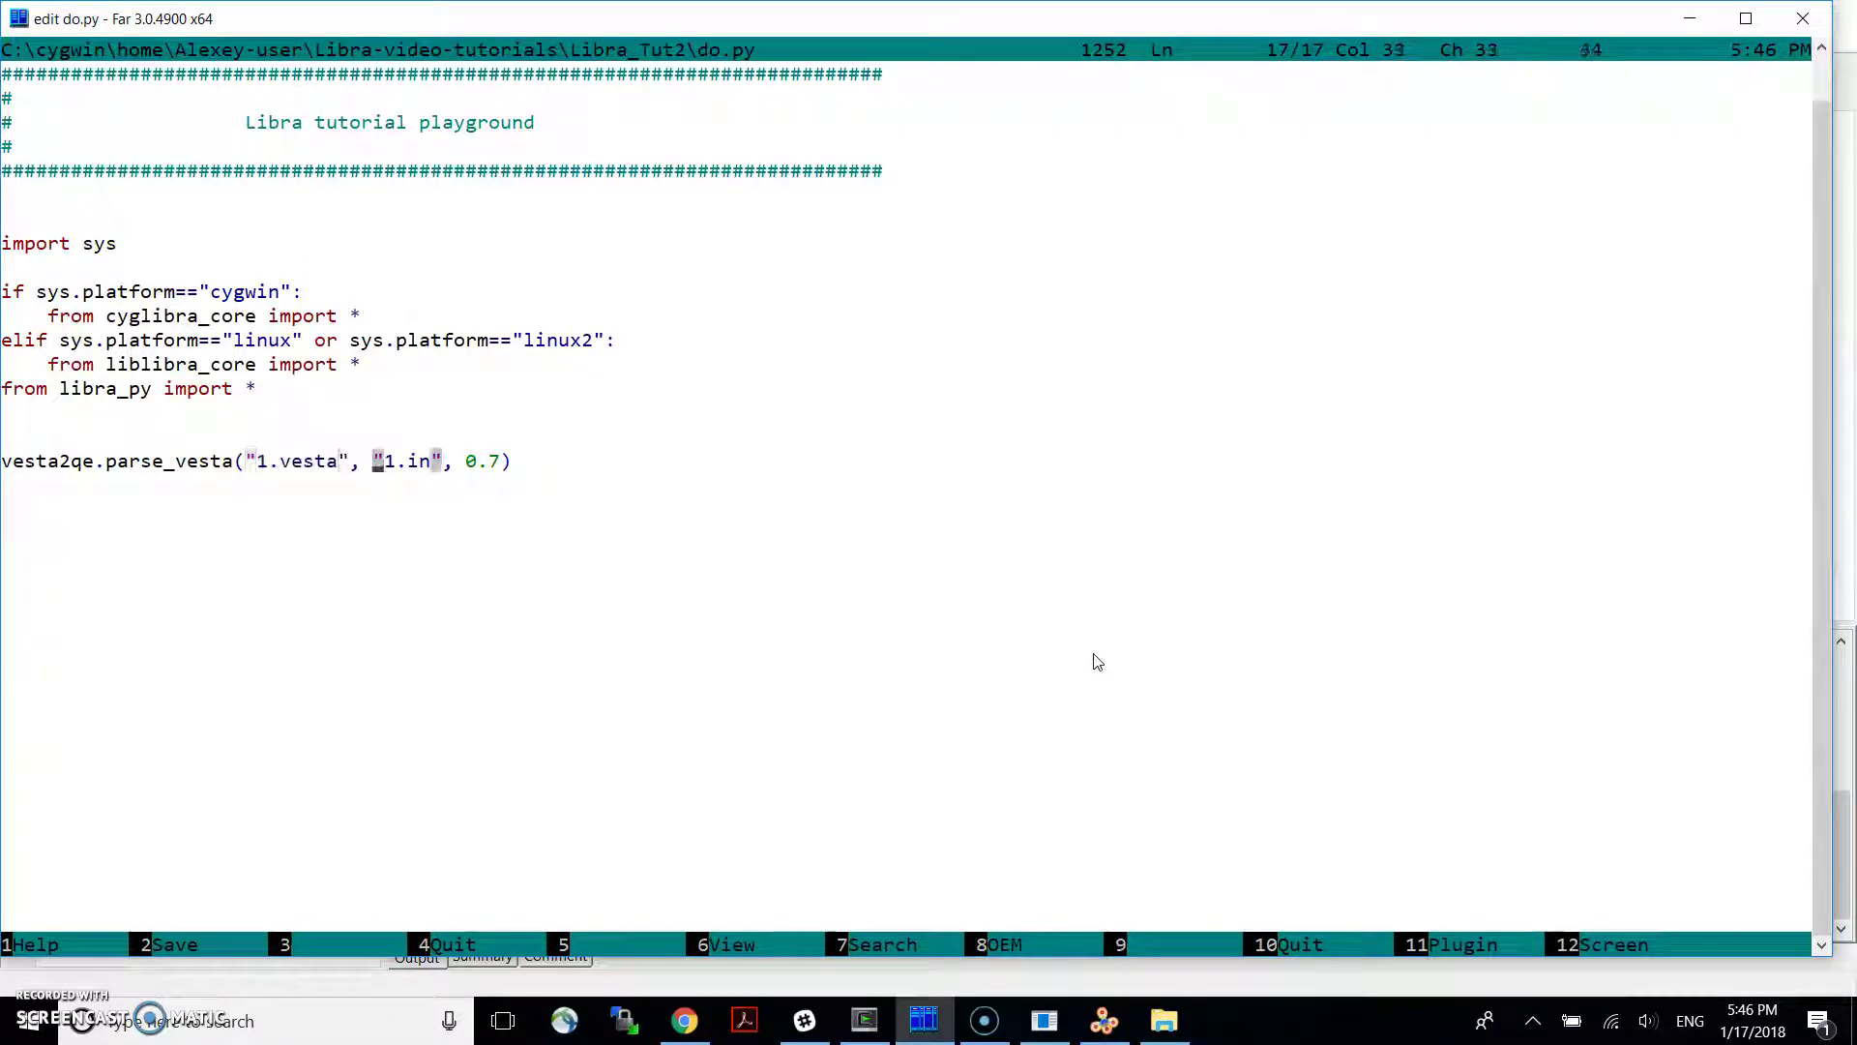
pyautogui.hotkey('shift', 'Right')
pyautogui.hotkey('shift', 'Right')
pyautogui.hotkey('shift', 'Right')
pyautogui.hotkey('shift', 'Right')
pyautogui.hotkey('shift', 'Right')
pyautogui.hotkey('shift', 'Right')
pyautogui.hotkey('shift', 'Right')
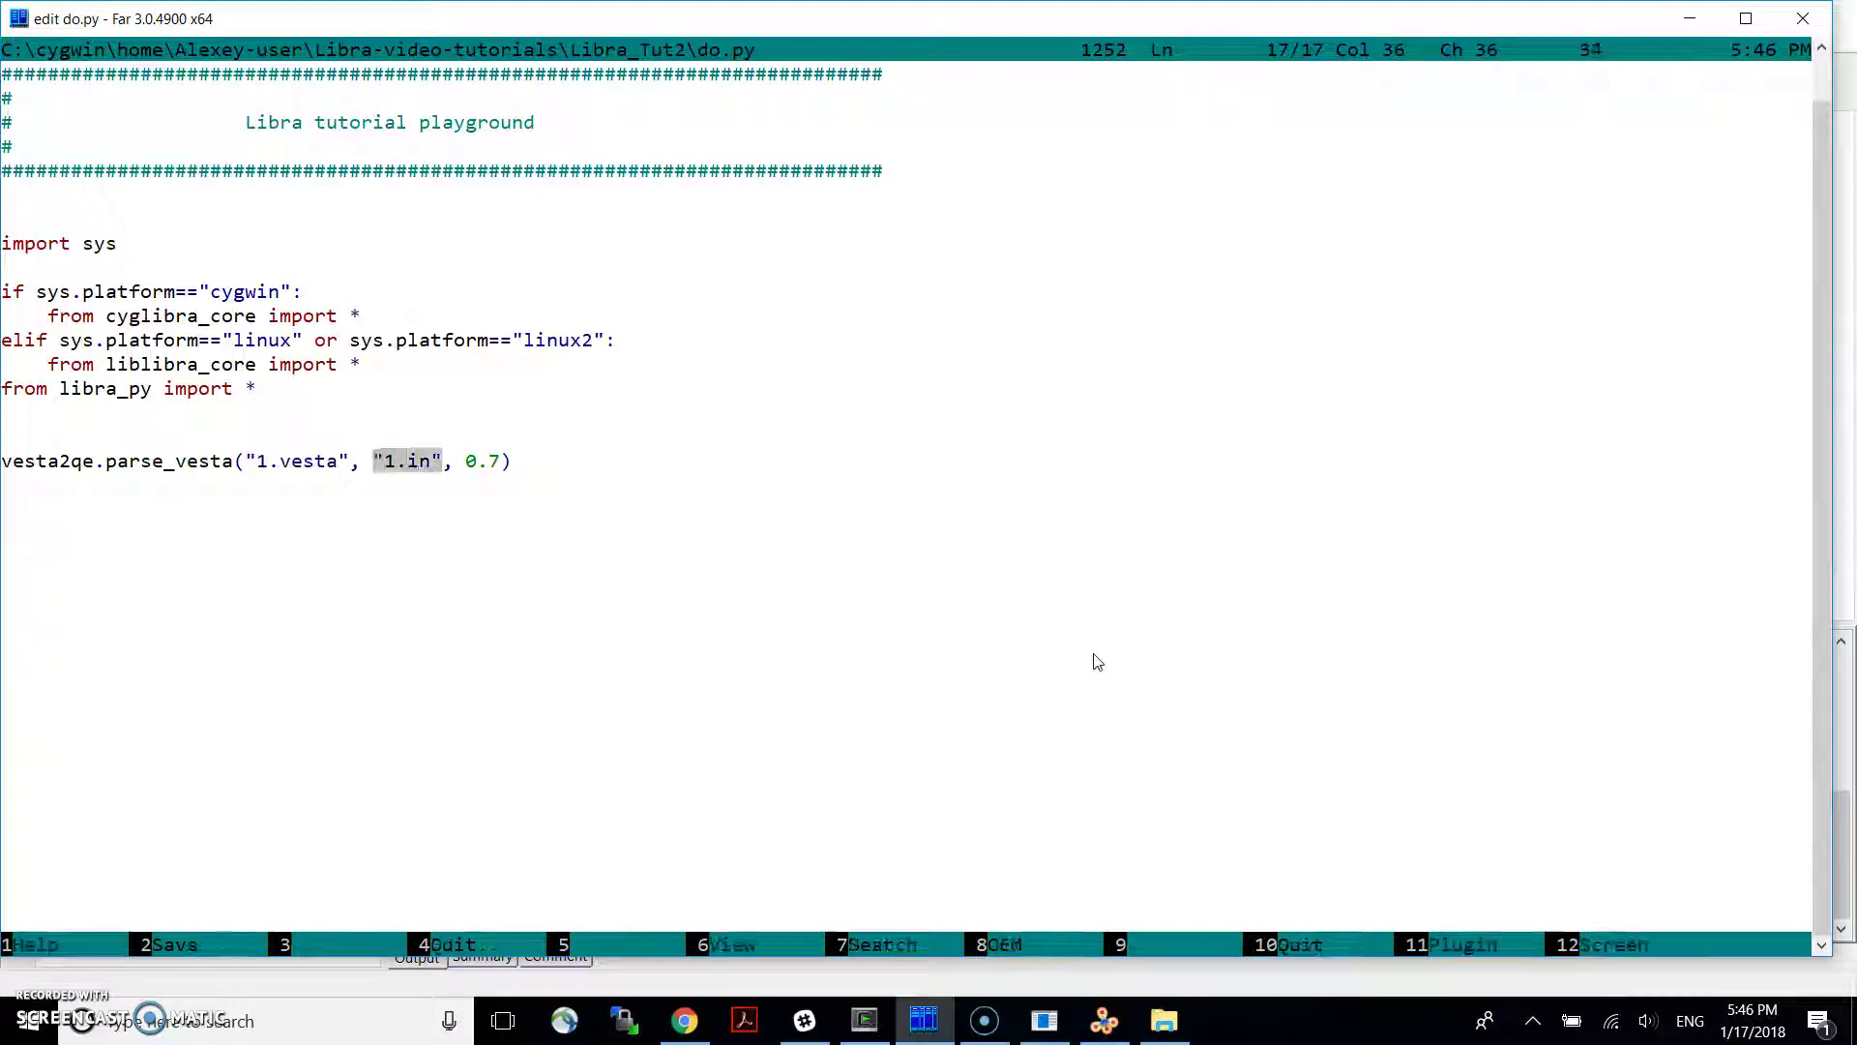
pyautogui.press('Right')
pyautogui.press('Right')
pyautogui.press('Right')
pyautogui.press('Right')
pyautogui.press('Right')
pyautogui.press('Right')
pyautogui.press('Right')
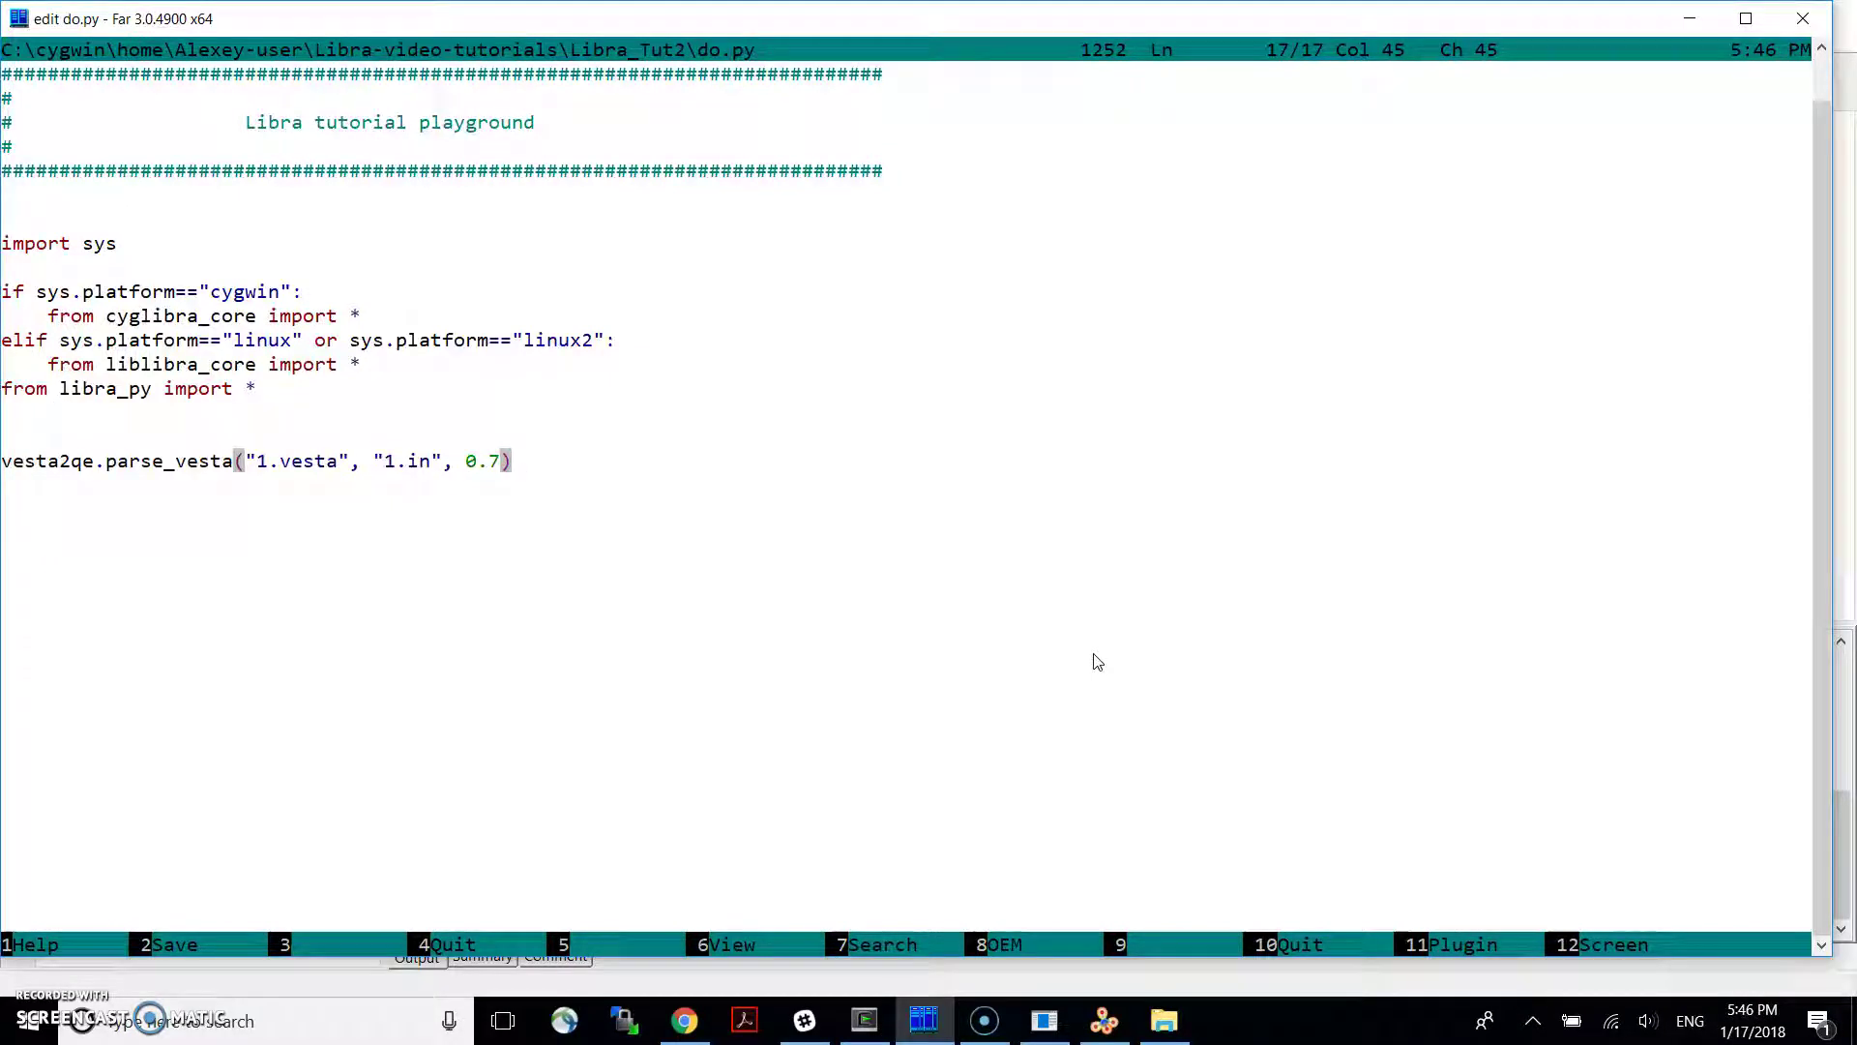
pyautogui.press('Left')
pyautogui.press('Left')
pyautogui.press('Left')
pyautogui.press('Left')
pyautogui.press('Left')
pyautogui.press('Left')
pyautogui.press('Left')
pyautogui.press('Left')
pyautogui.press('Left')
pyautogui.press('Left')
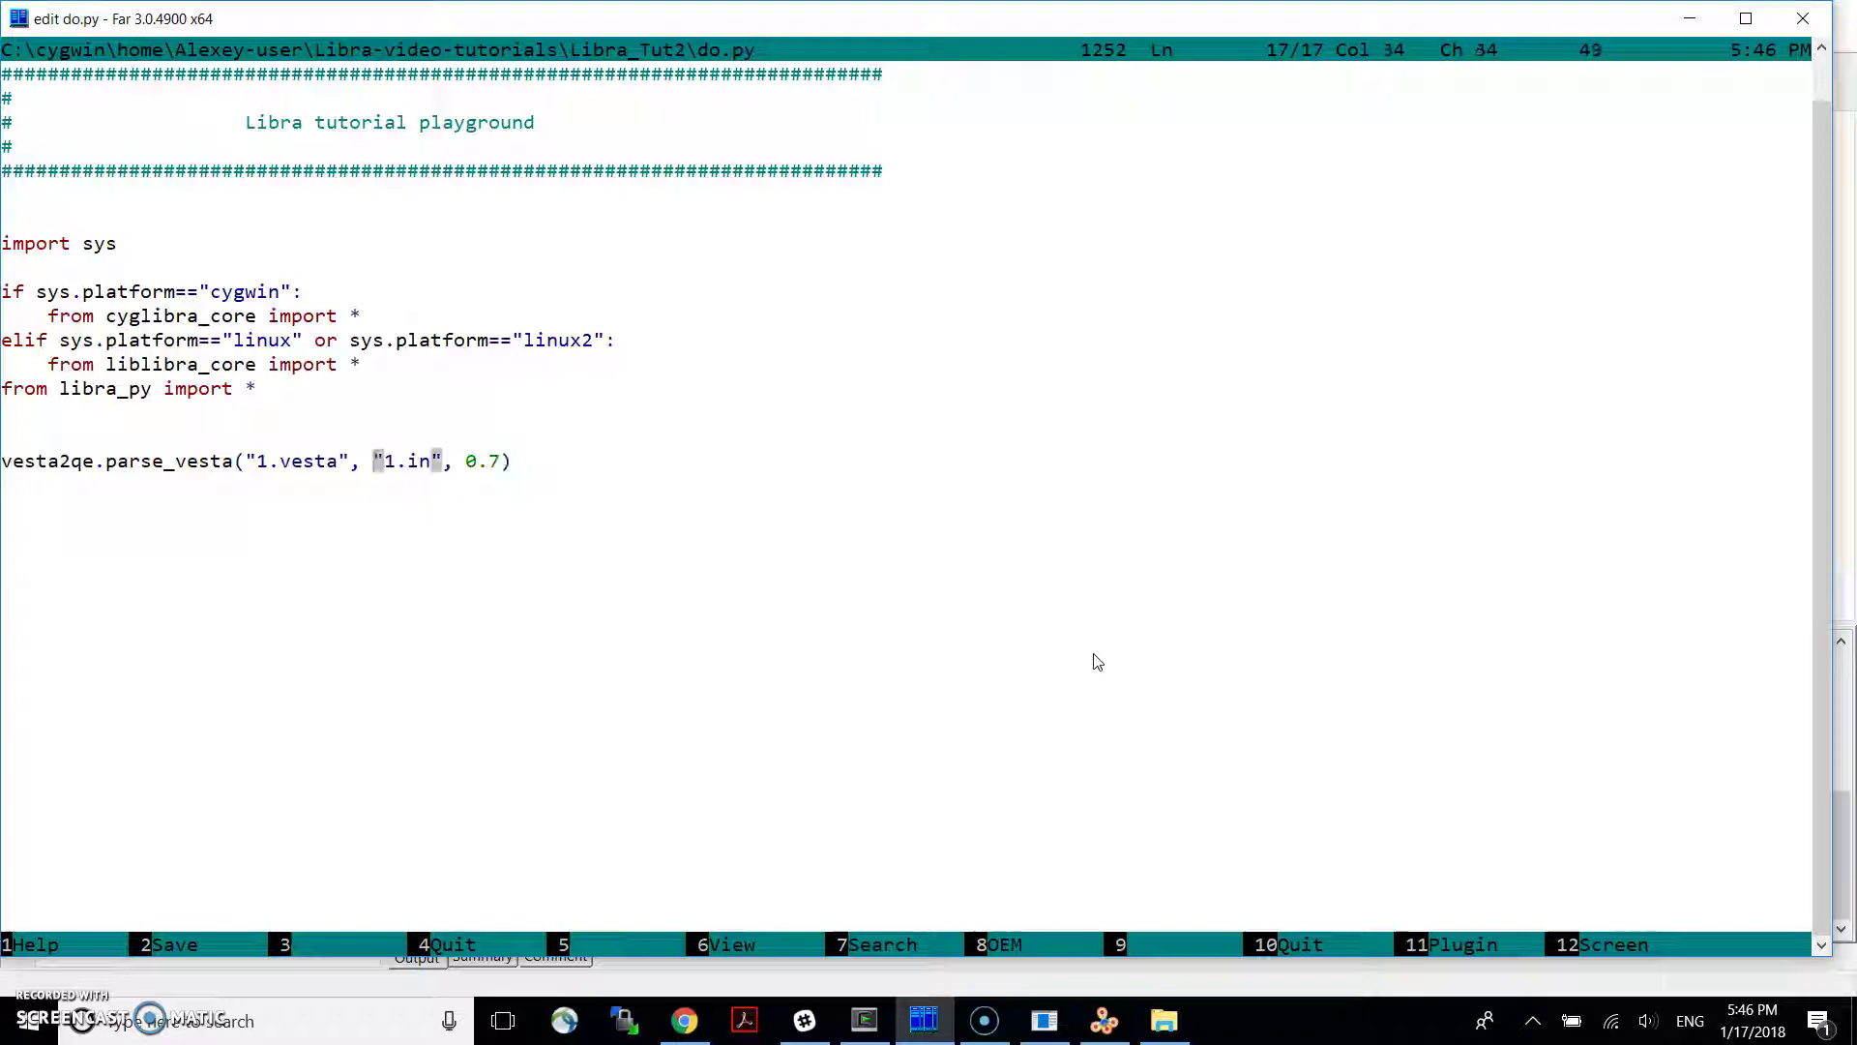
pyautogui.press('End')
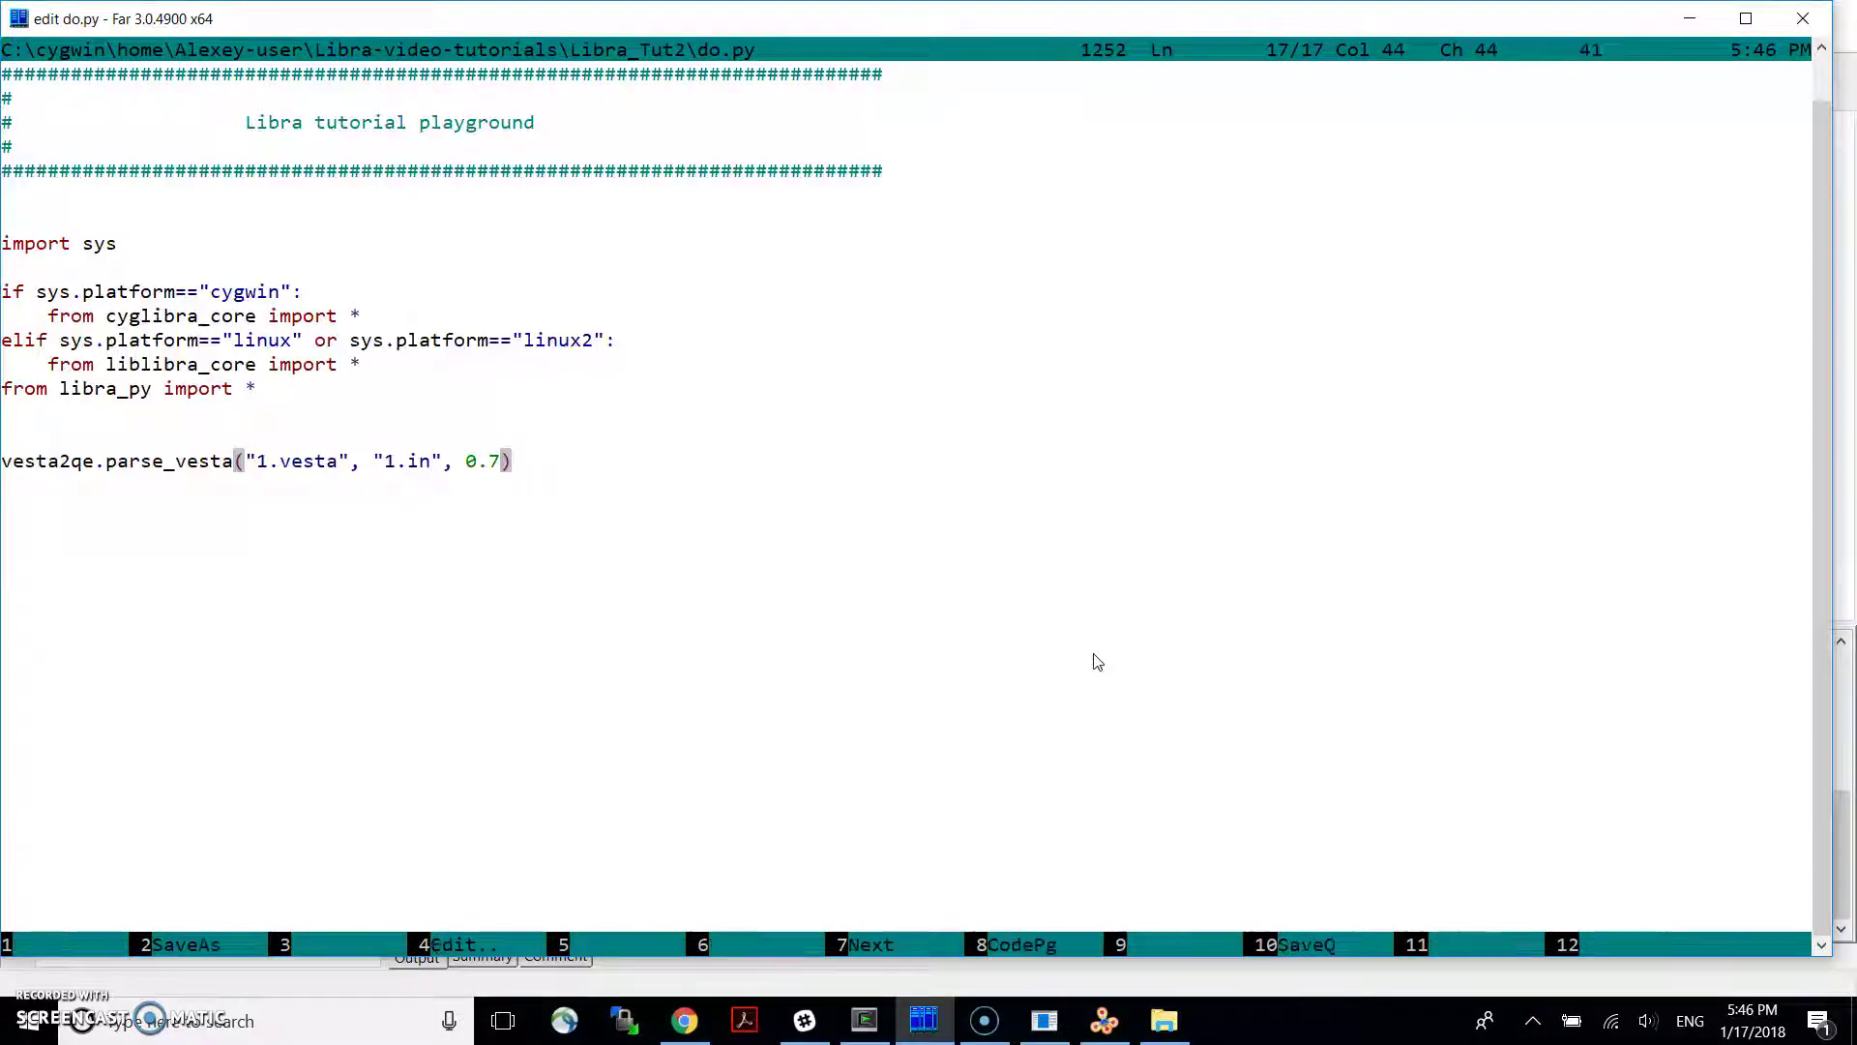
pyautogui.press('Left')
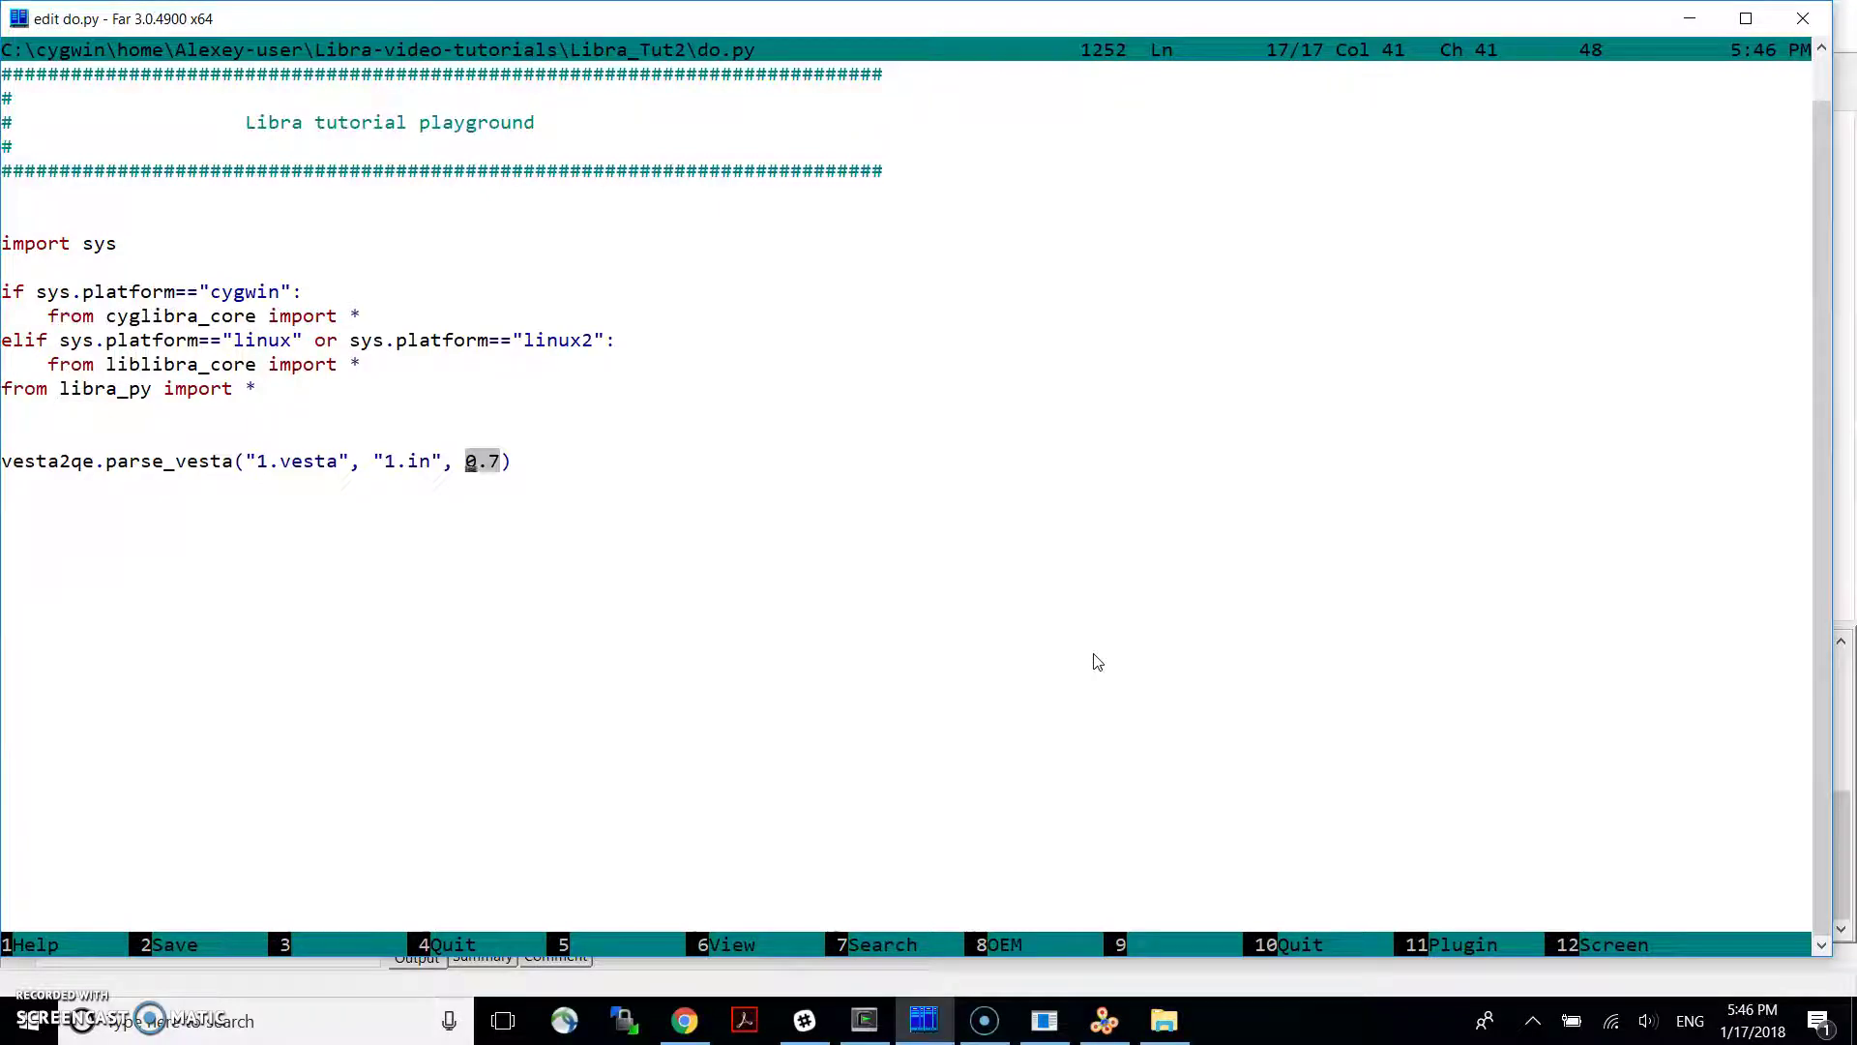
pyautogui.press('Right')
pyautogui.press('Right')
pyautogui.press('Right')
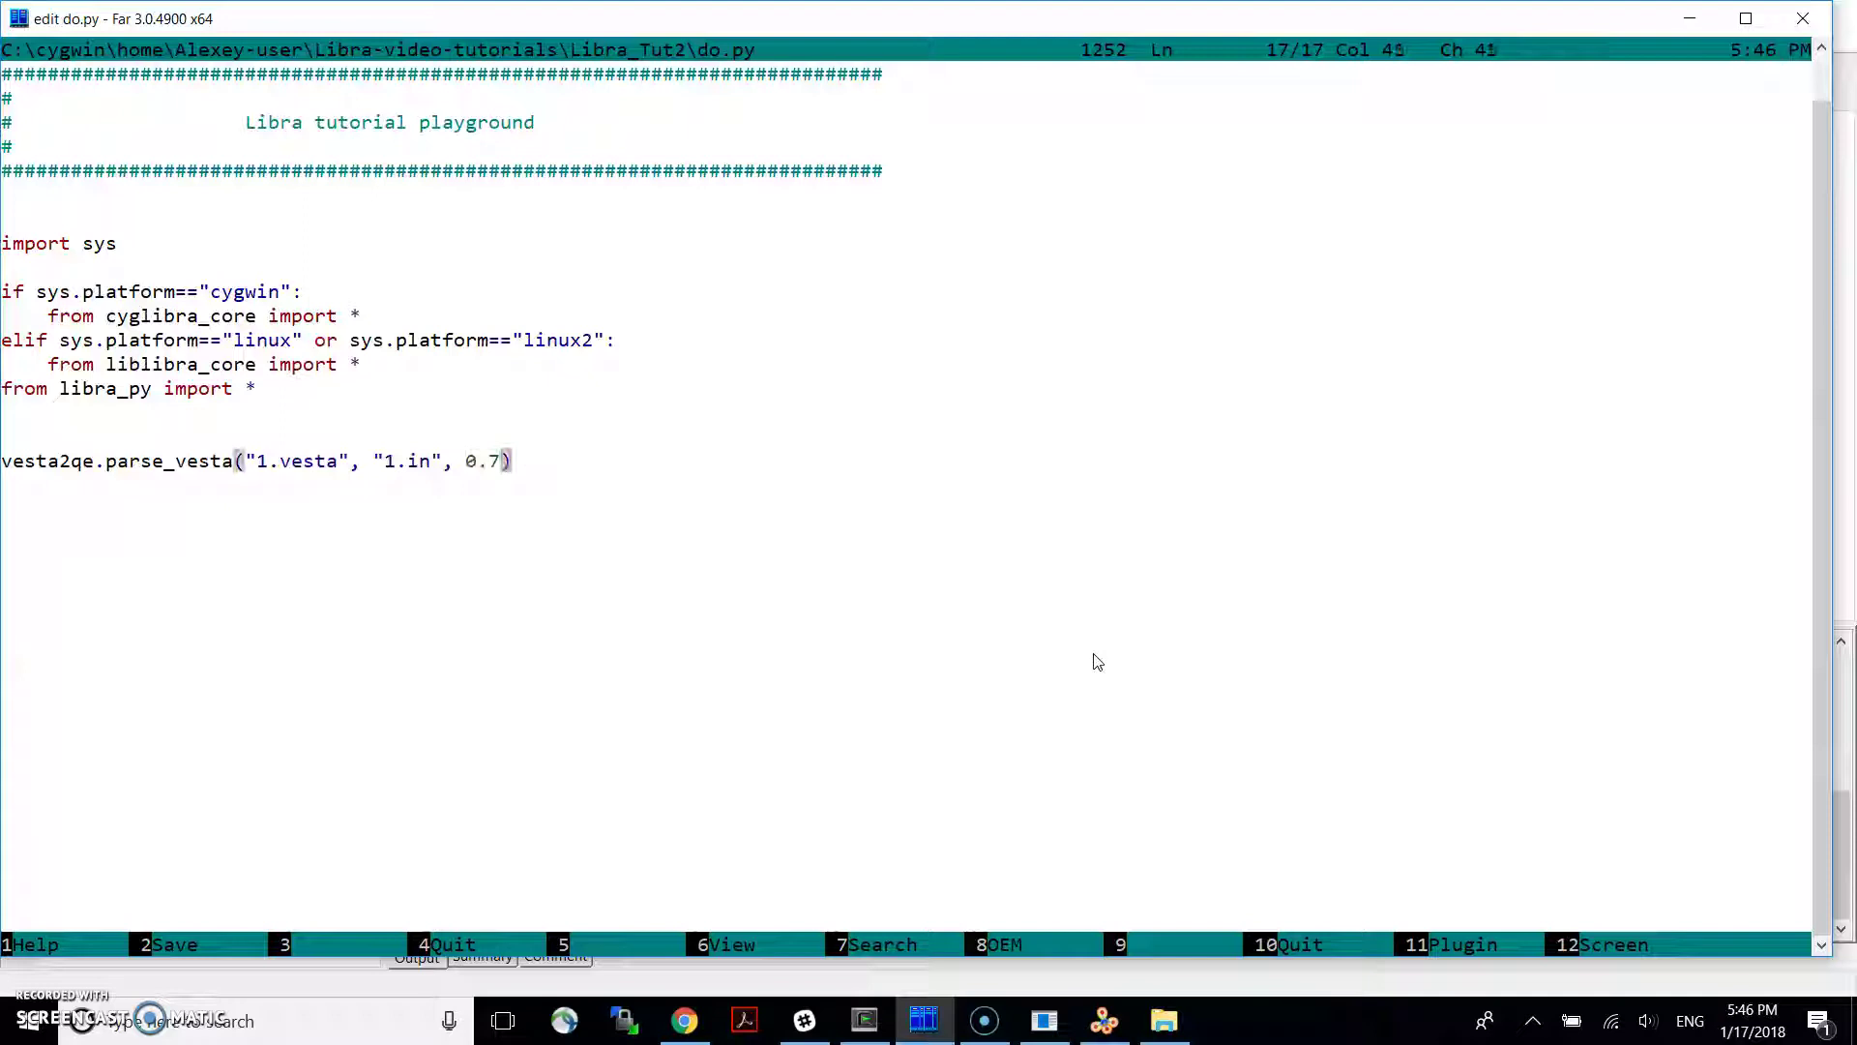
# Briefly check VESTA, then quit the do.py editor with F10
pyautogui.click(1103, 1021)
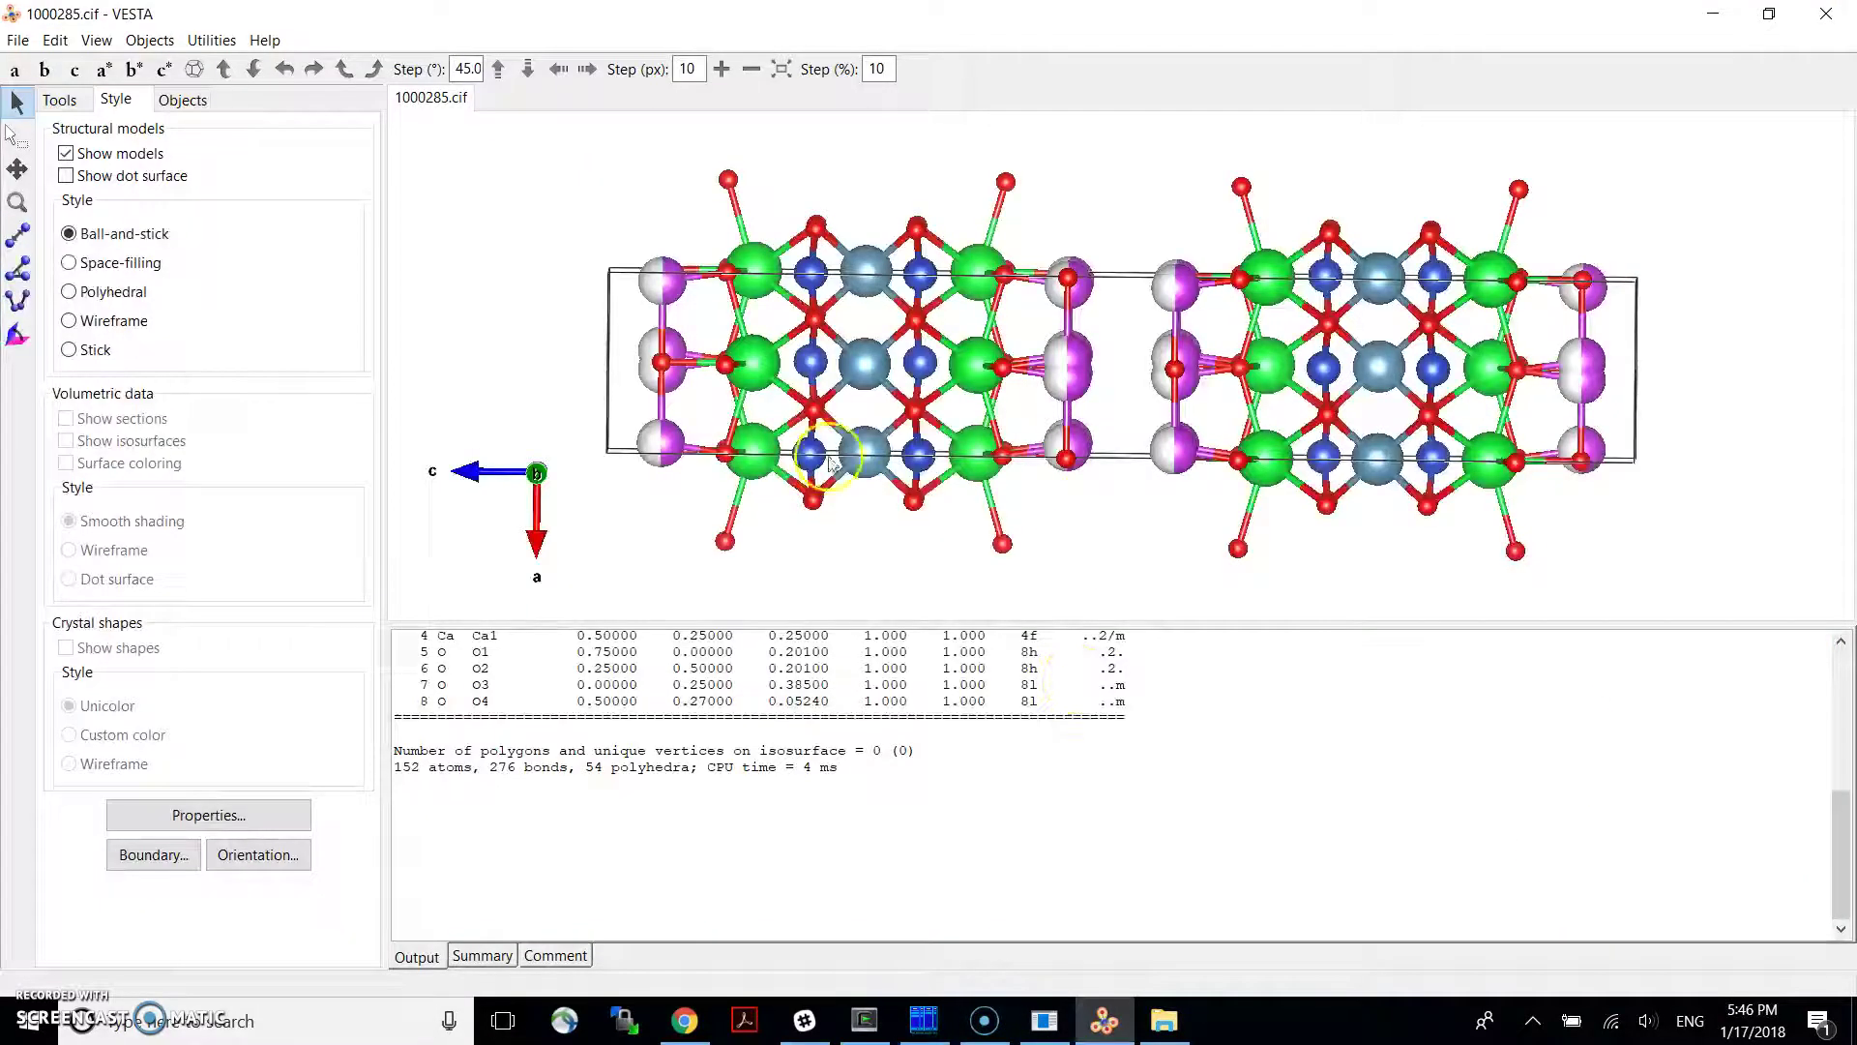
pyautogui.click(1106, 1022)
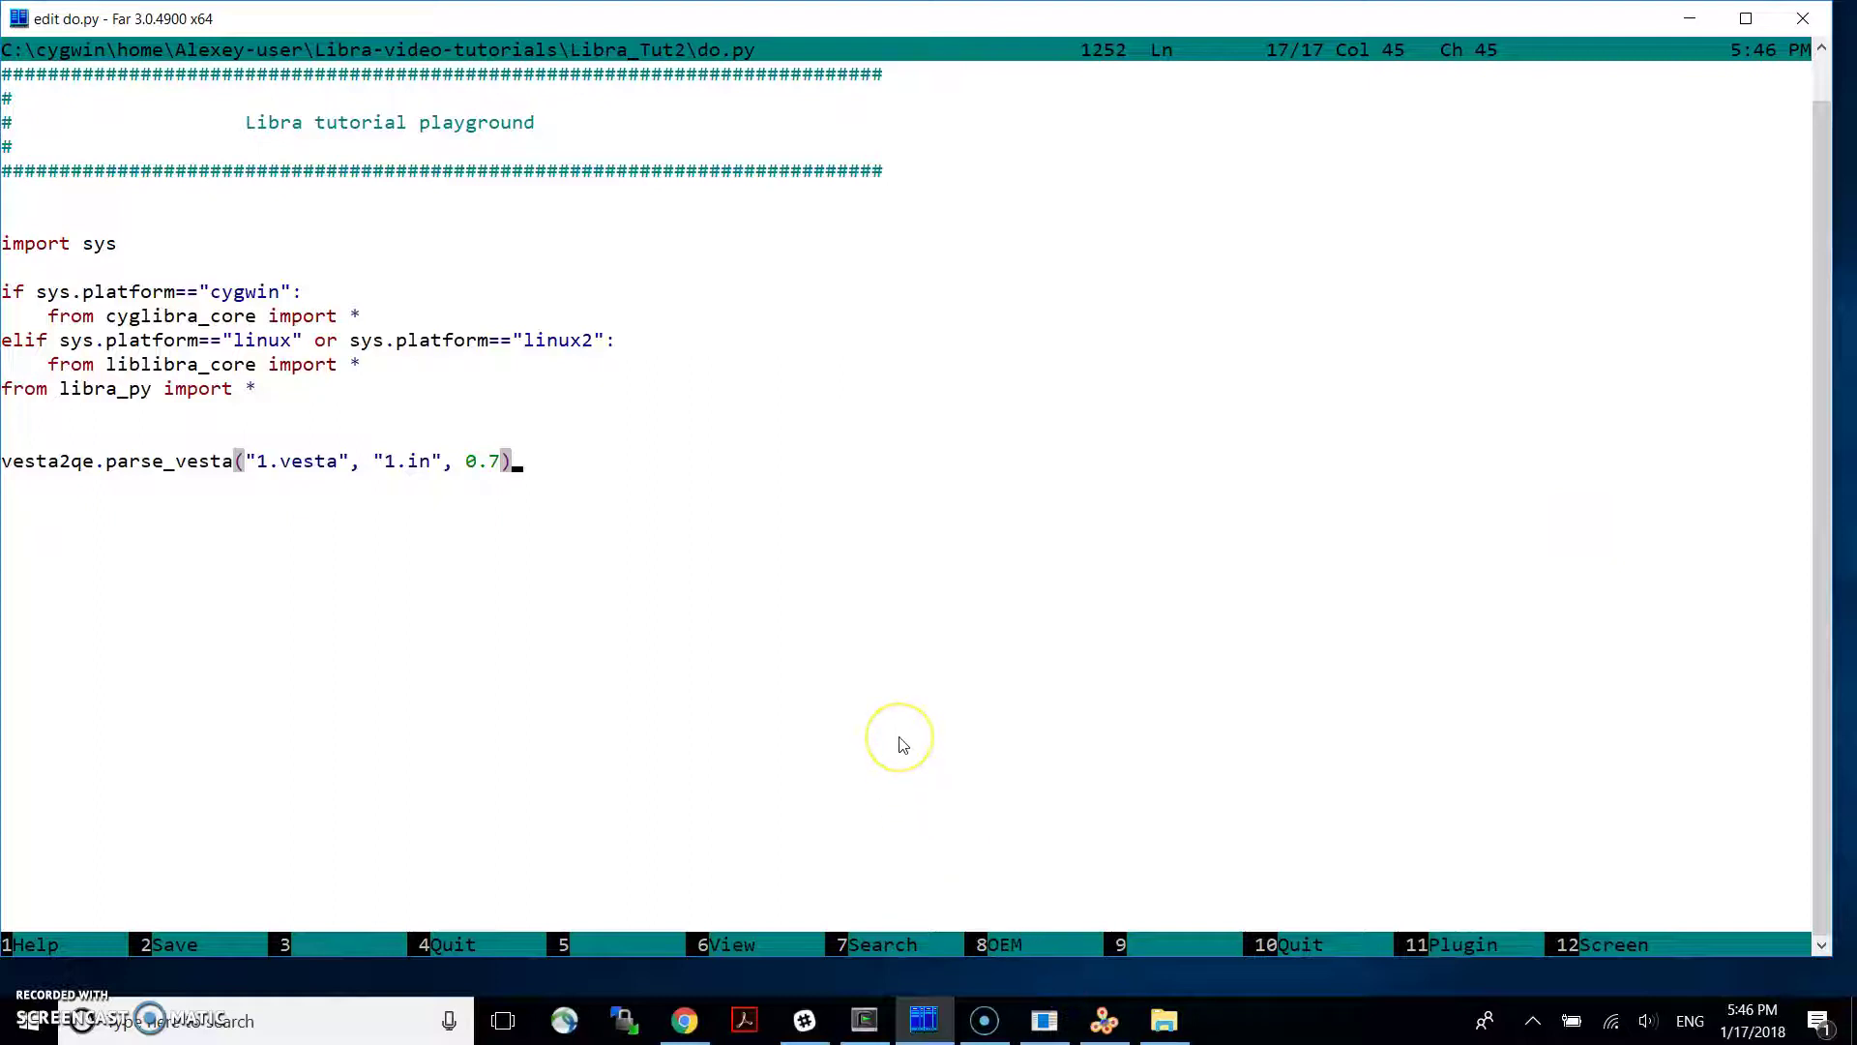
pyautogui.press('F10')
# Close 1000285.cif in VESTA and load 1.vesta from the Libra_Tut2 folder instead
pyautogui.click(1103, 1021)
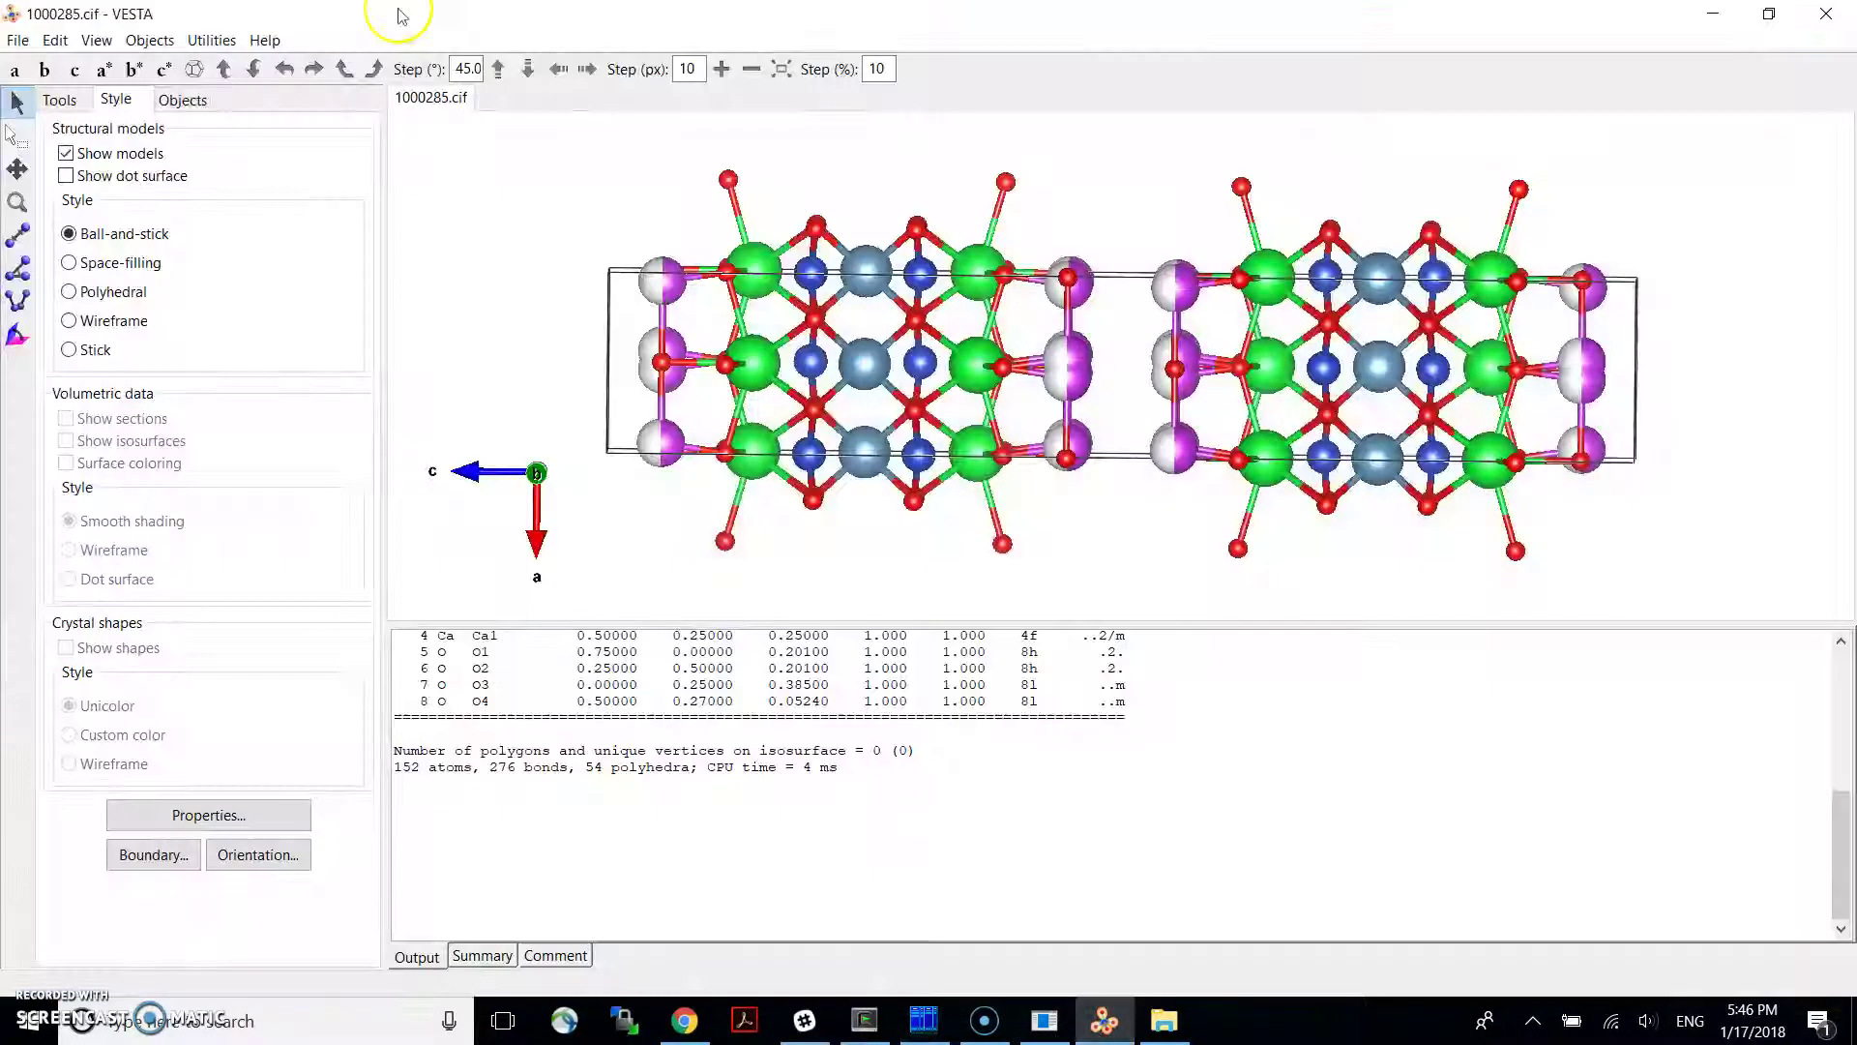
pyautogui.click(17, 40)
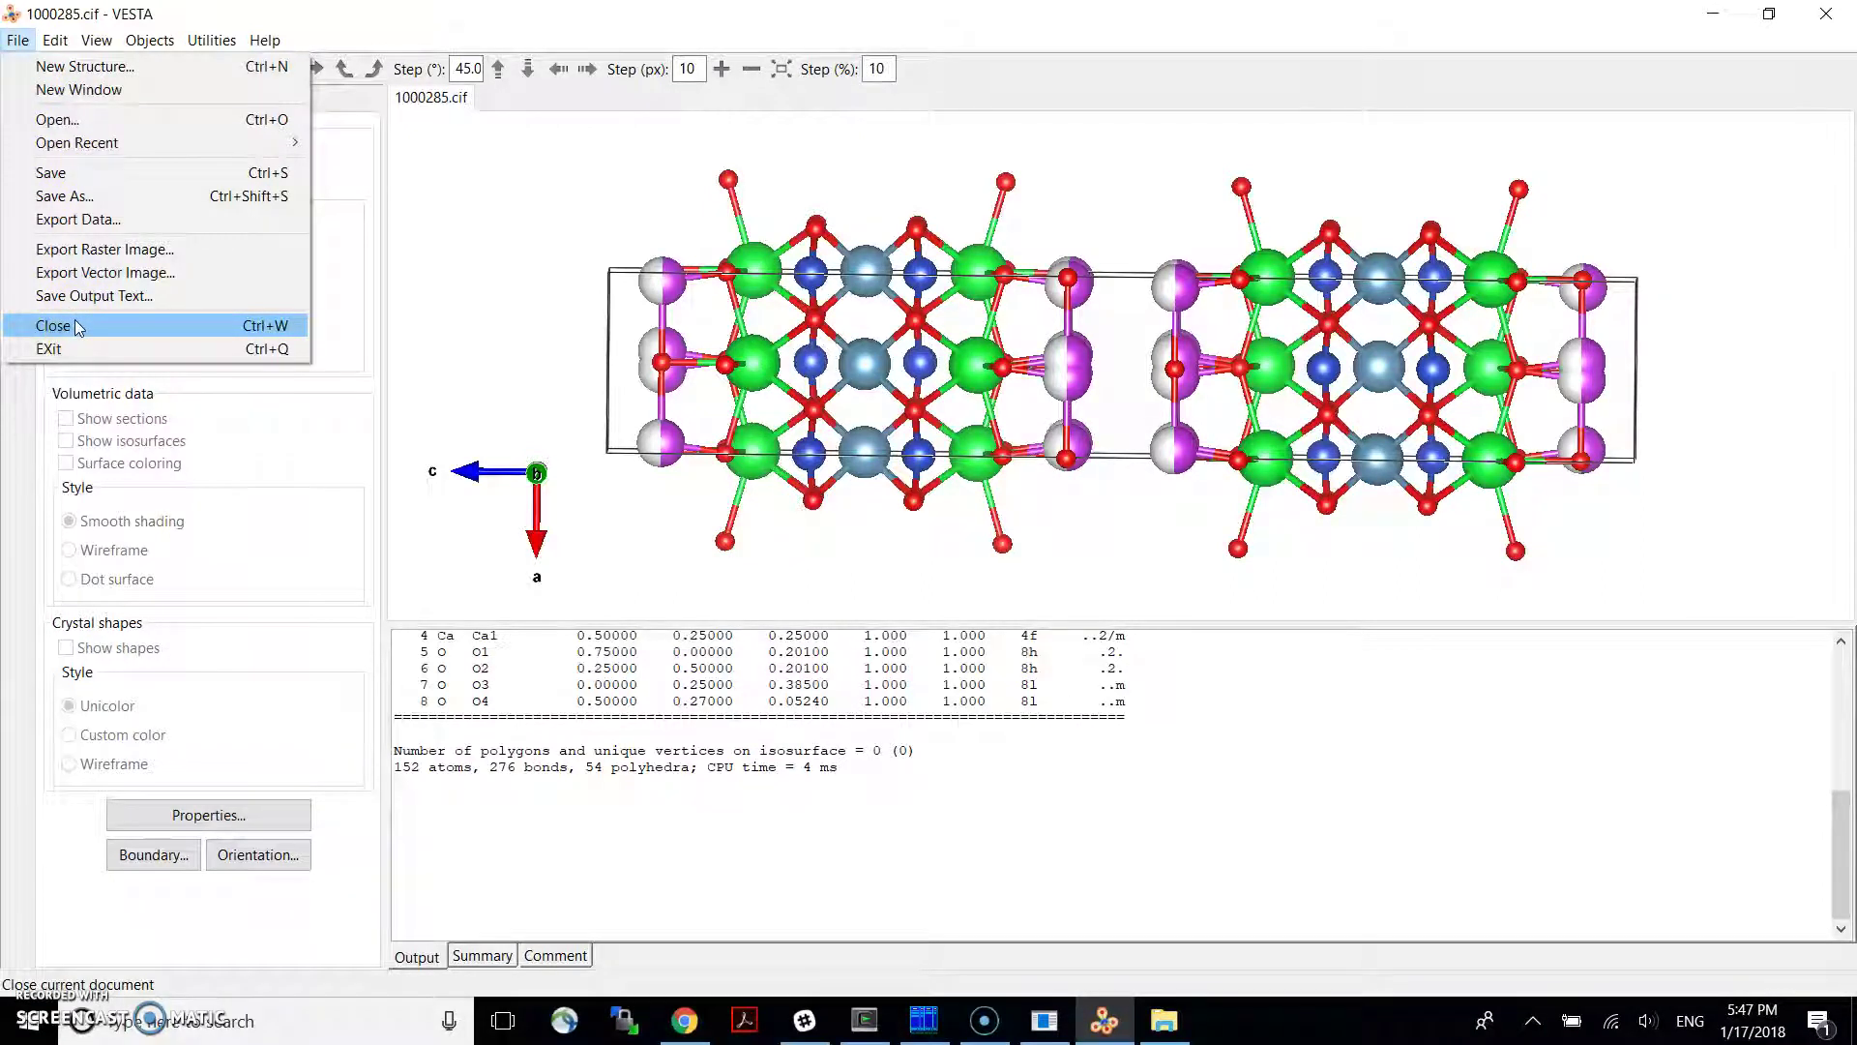
pyautogui.click(78, 326)
pyautogui.click(1161, 1029)
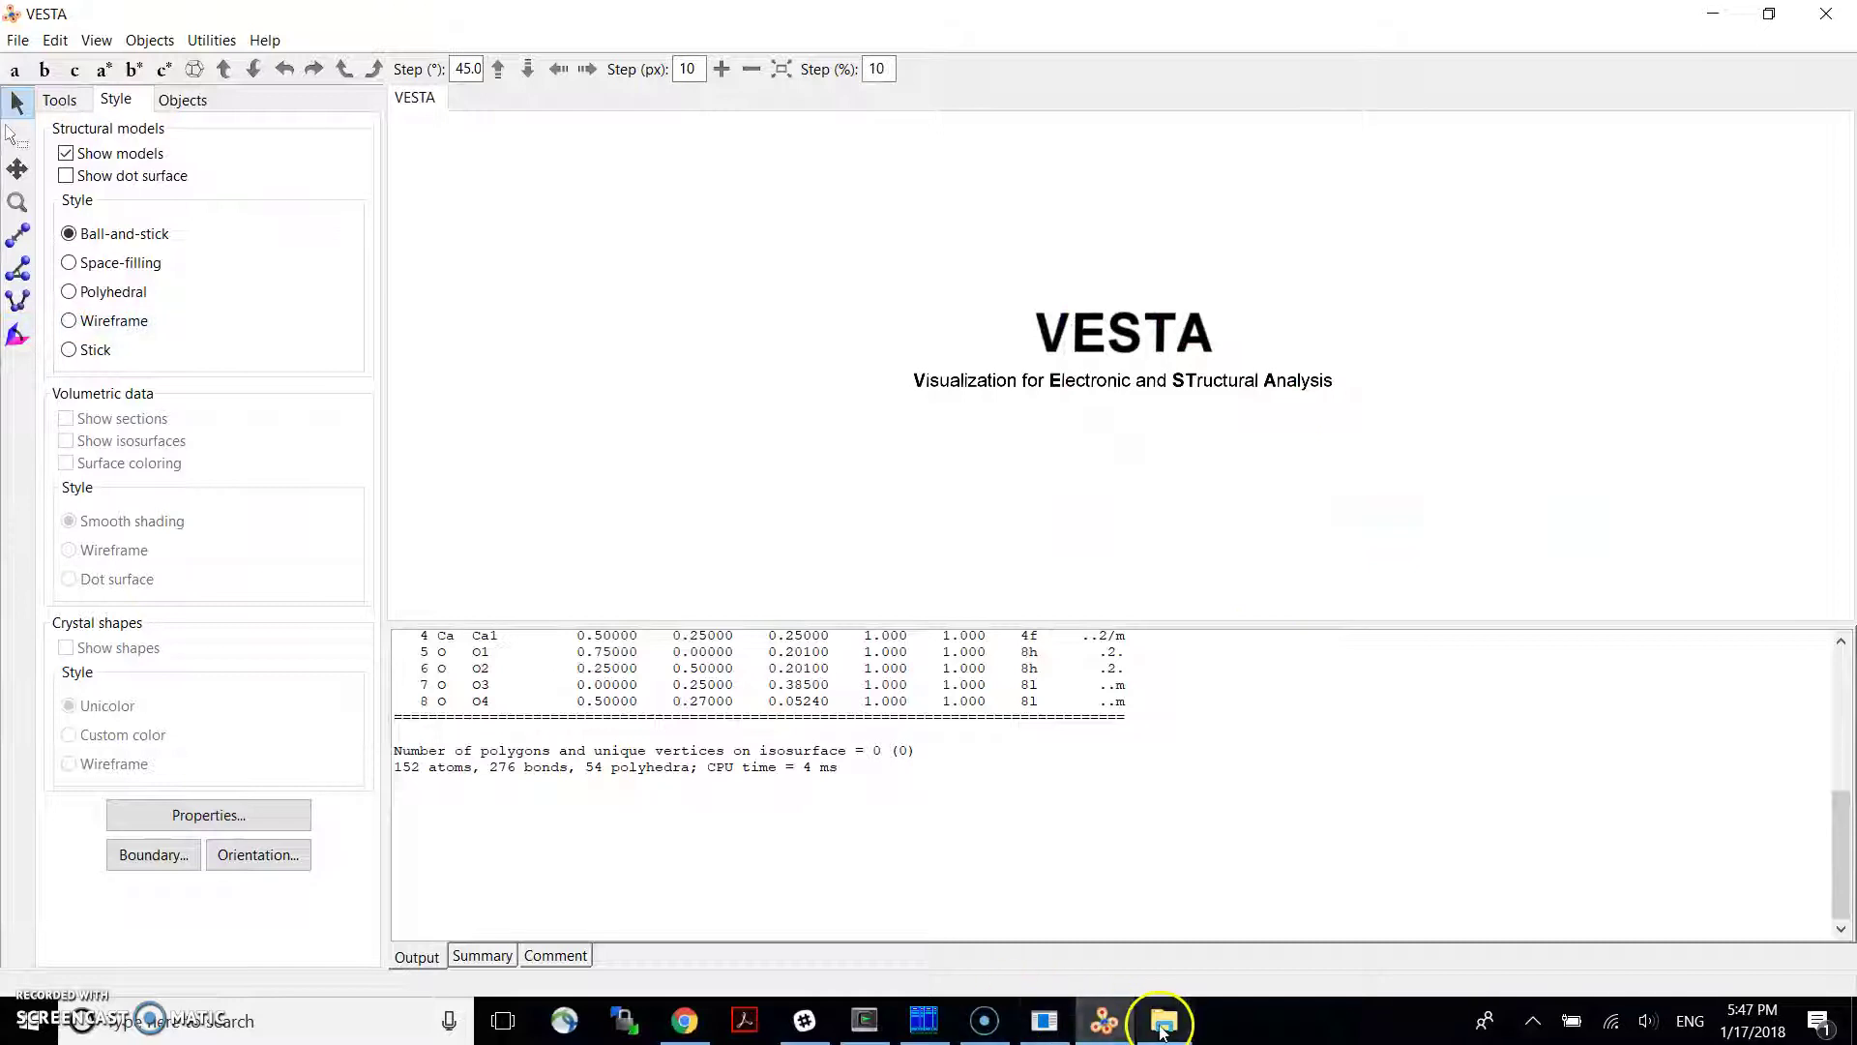
pyautogui.click(1163, 1028)
pyautogui.click(1213, 563)
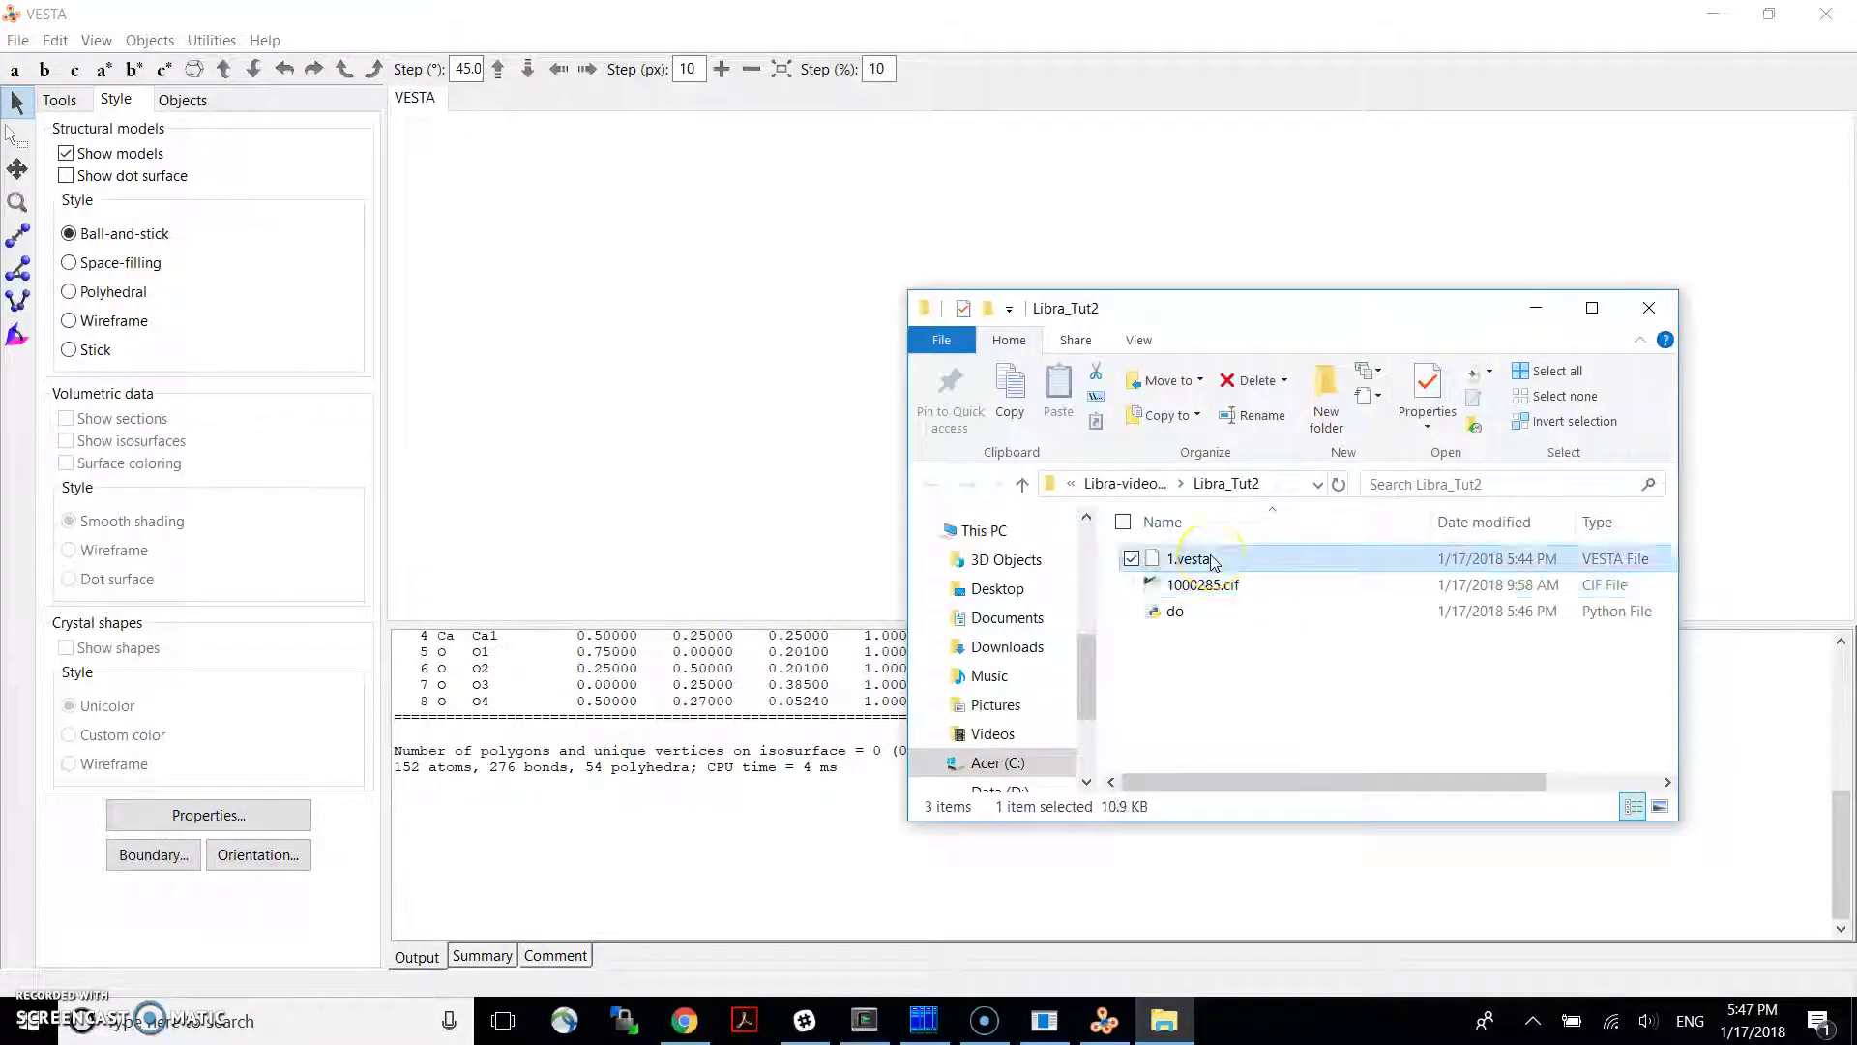
pyautogui.moveTo(1213, 563); pyautogui.dragTo(654, 280)
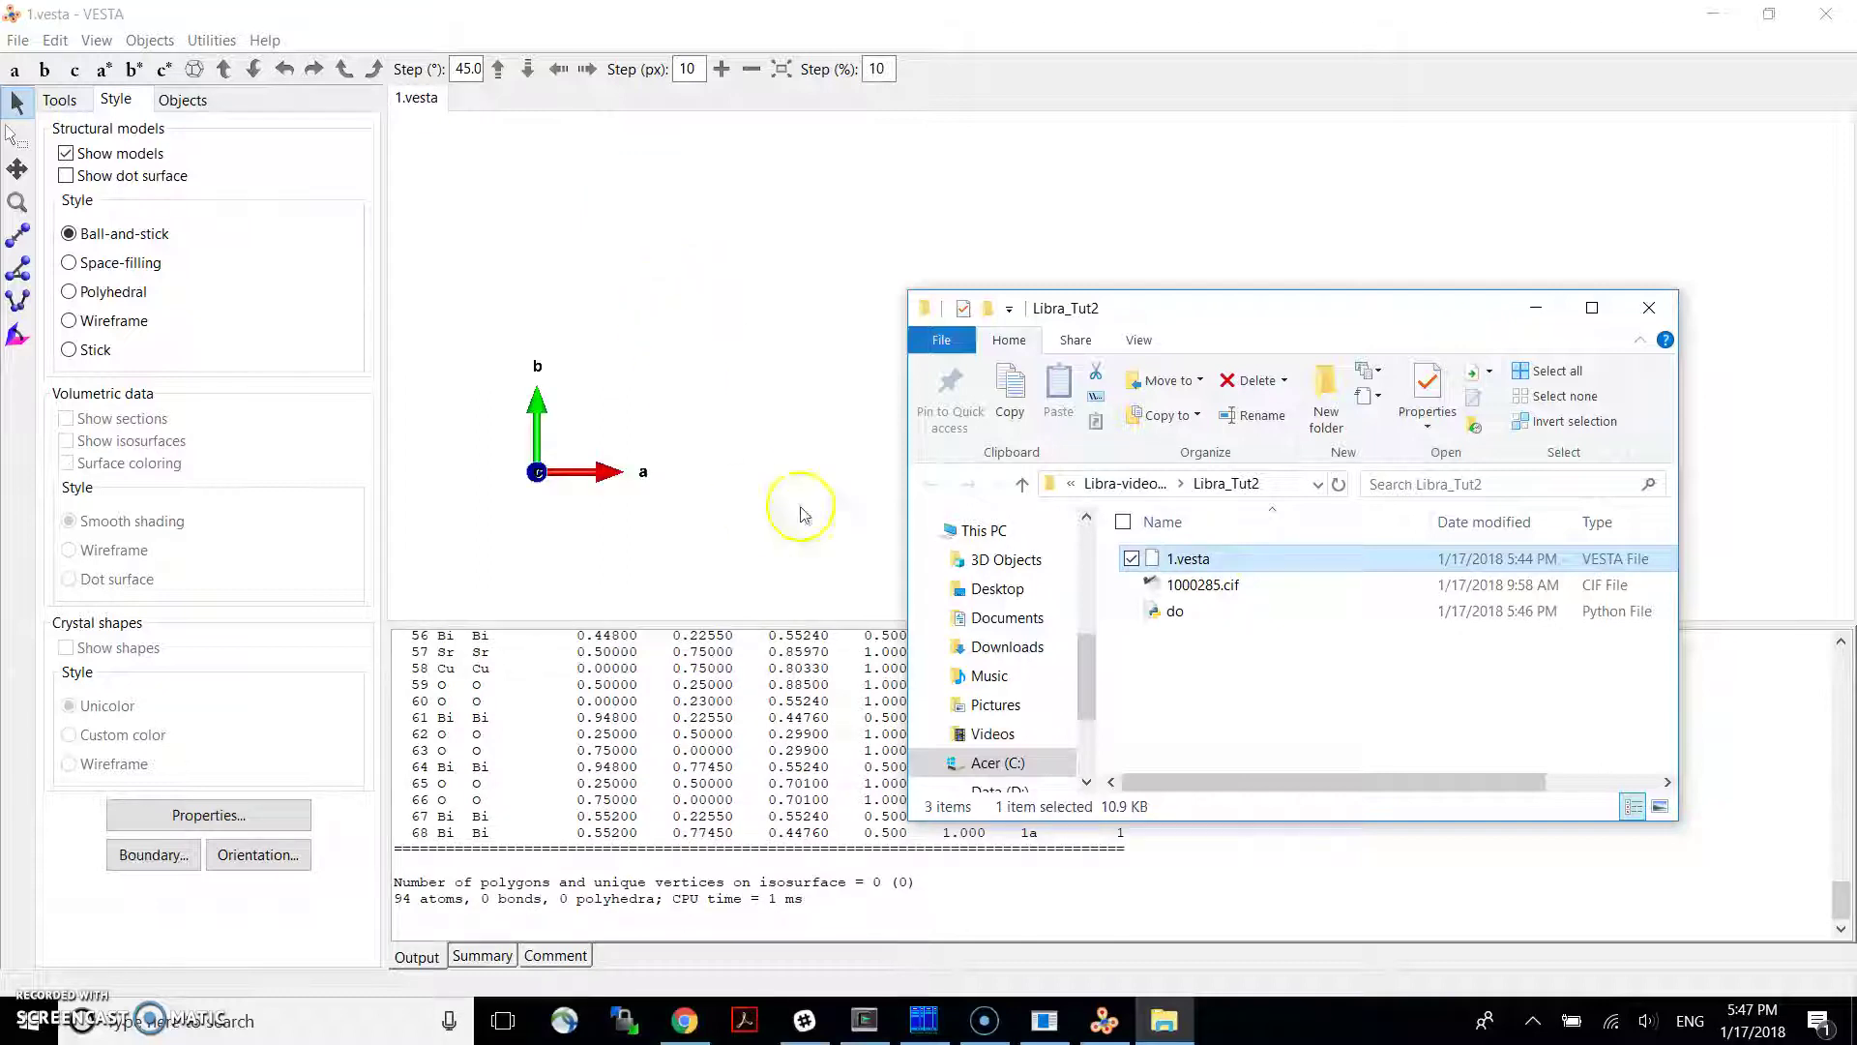
pyautogui.click(727, 335)
# Rotate and zoom the 1.vesta model, aligning it along a and then with b up
pyautogui.moveTo(1318, 386); pyautogui.dragTo(1062, 418)
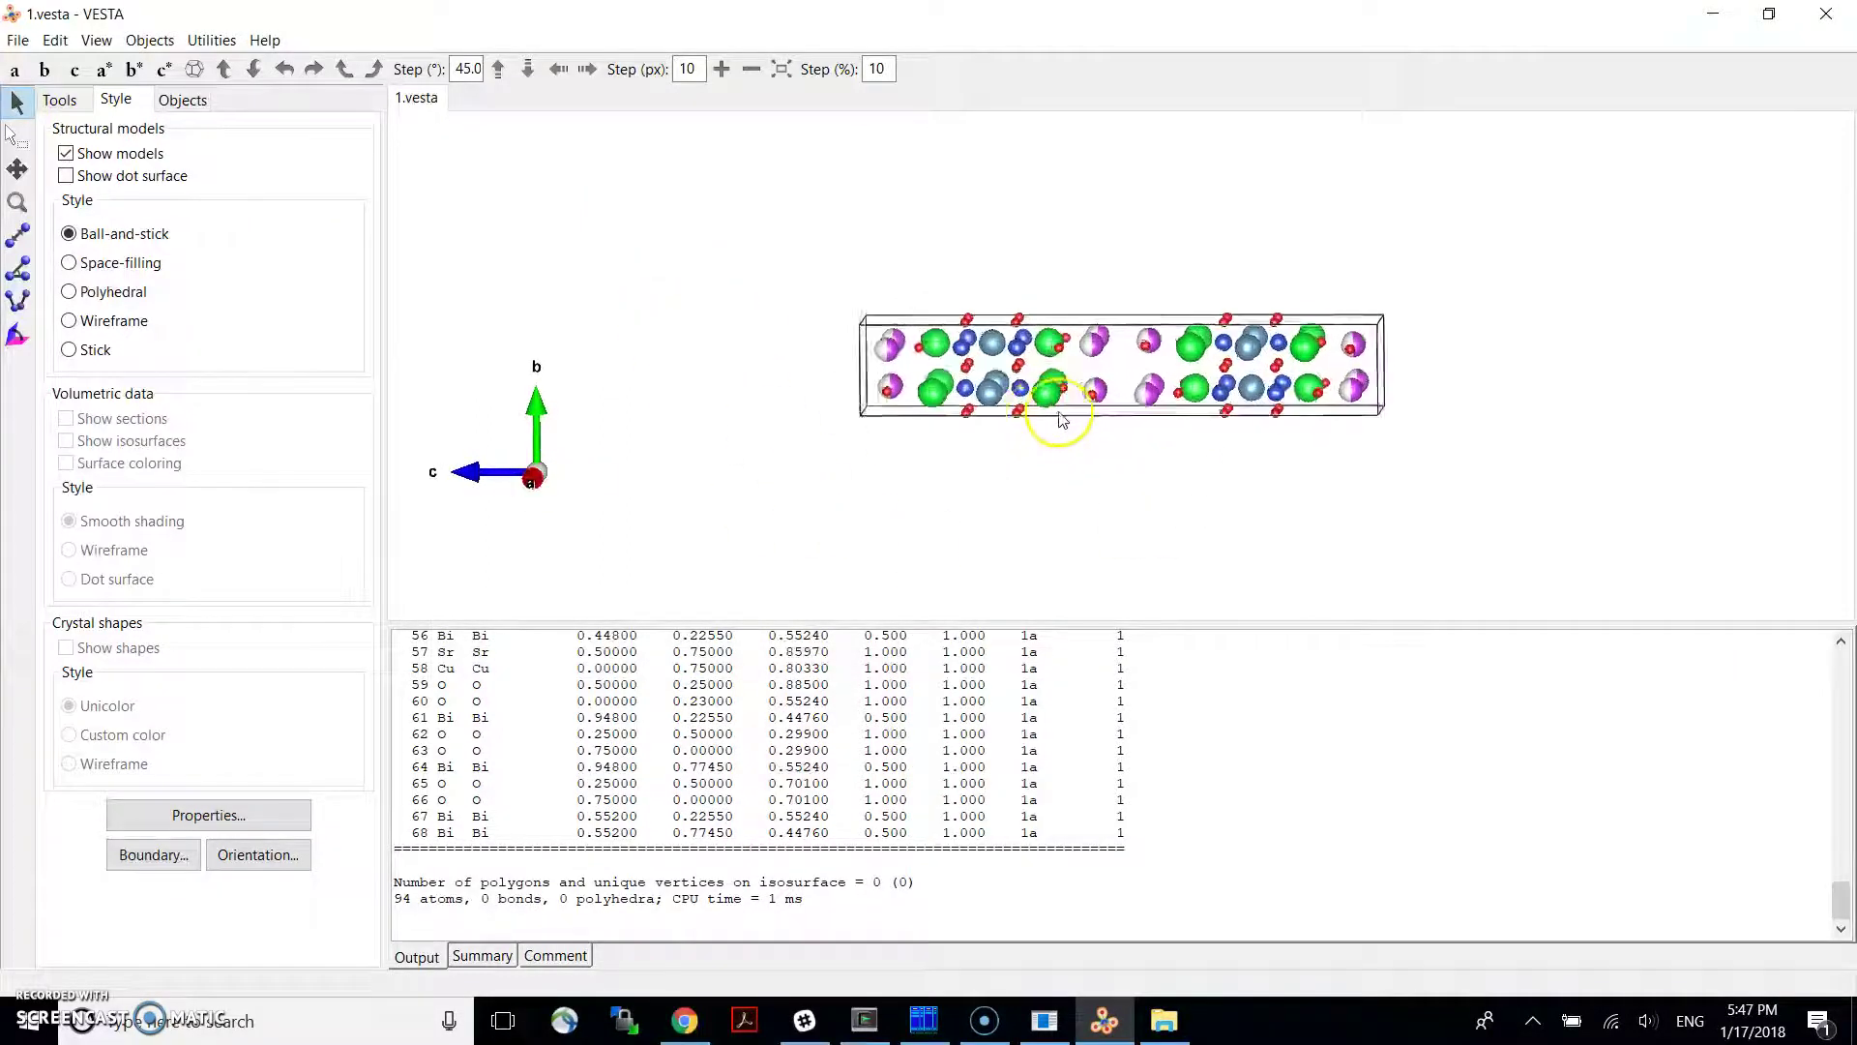
pyautogui.scroll(7, 1062, 418)
pyautogui.scroll(1, 1072, 405)
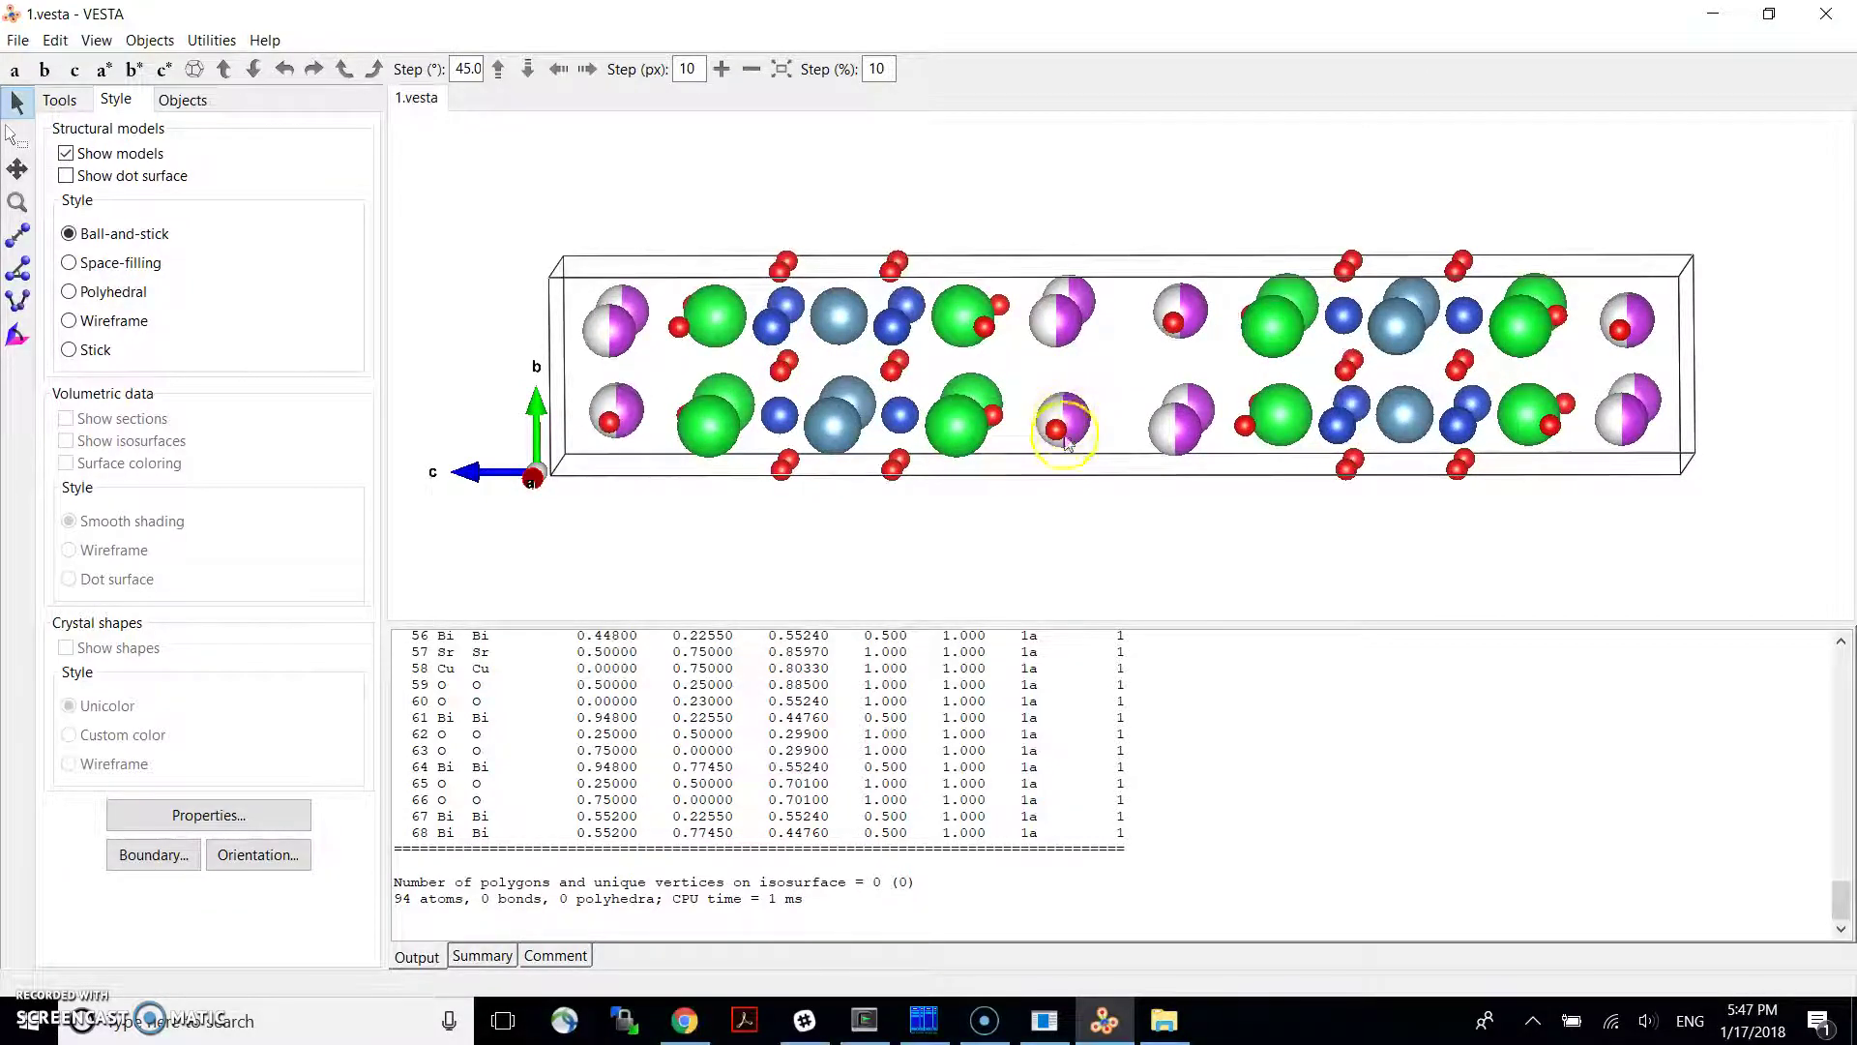
pyautogui.moveTo(1119, 509); pyautogui.dragTo(1188, 471)
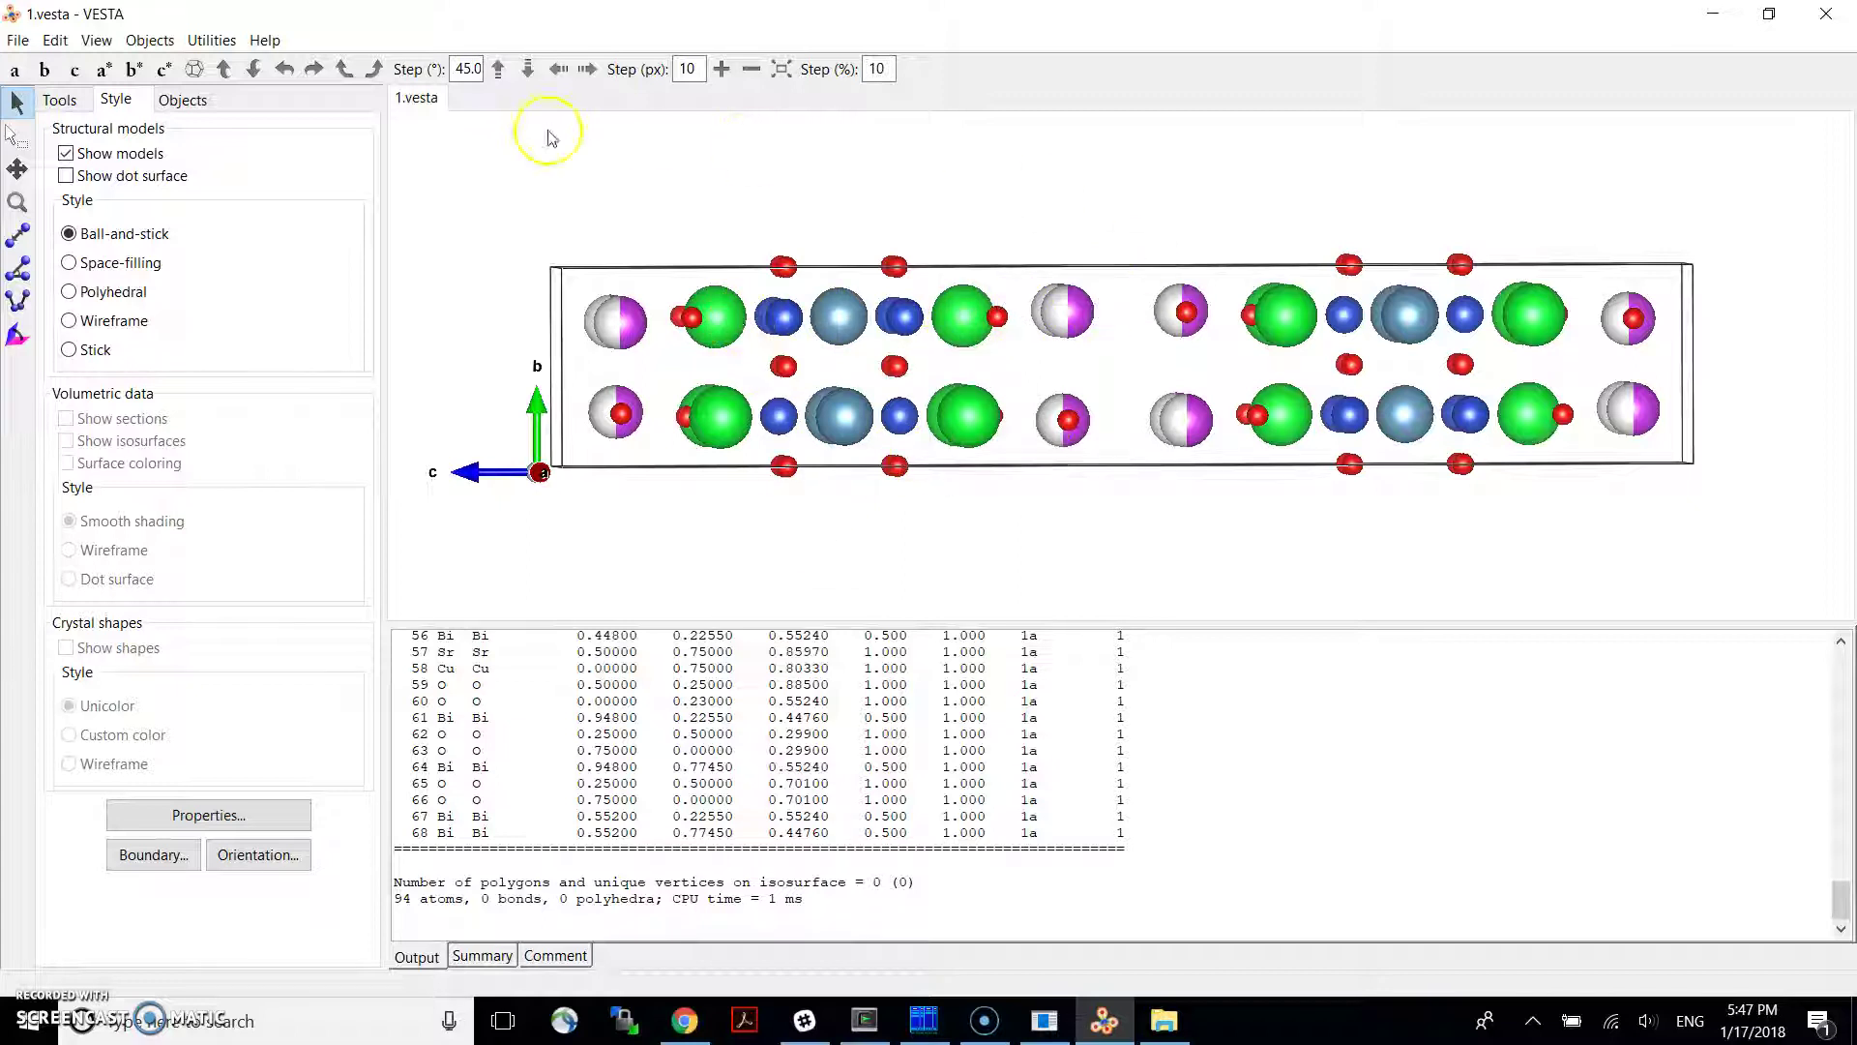
pyautogui.click(1439, 334)
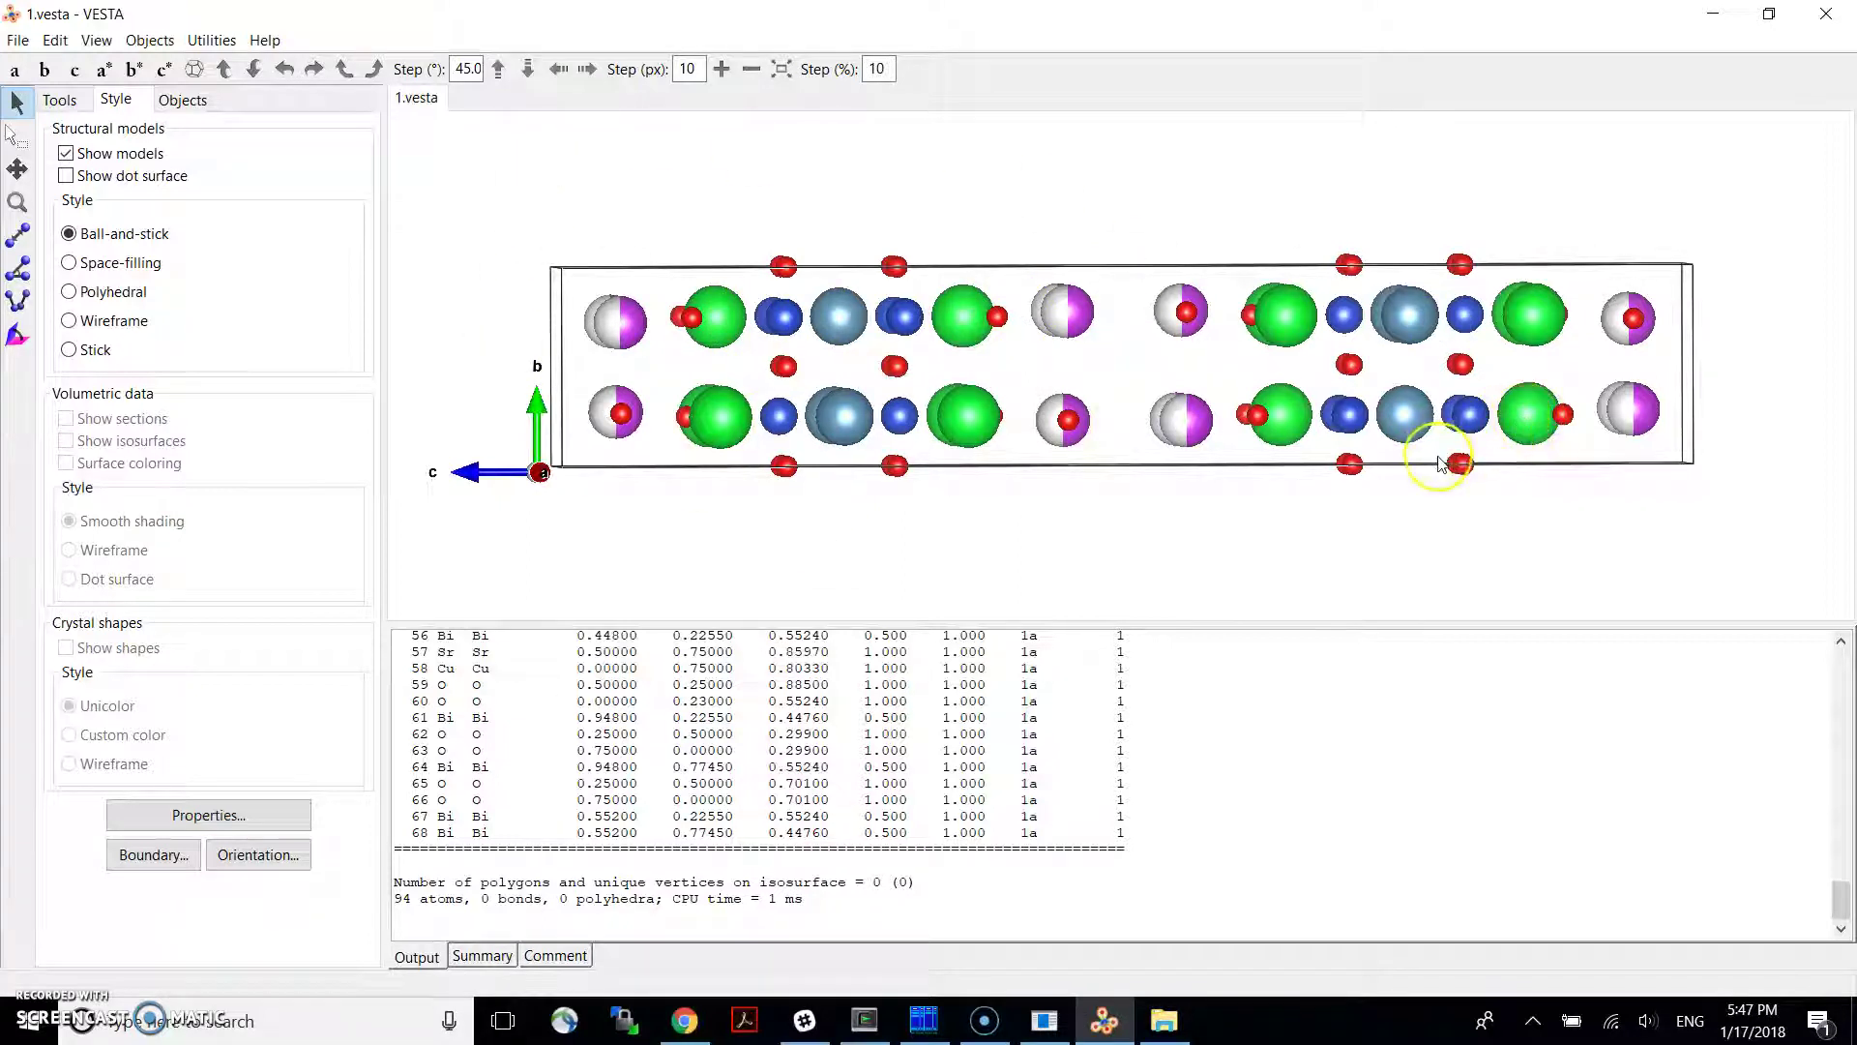
pyautogui.scroll(1, 1440, 462)
pyautogui.scroll(1, 1440, 462)
pyautogui.scroll(-2, 1440, 465)
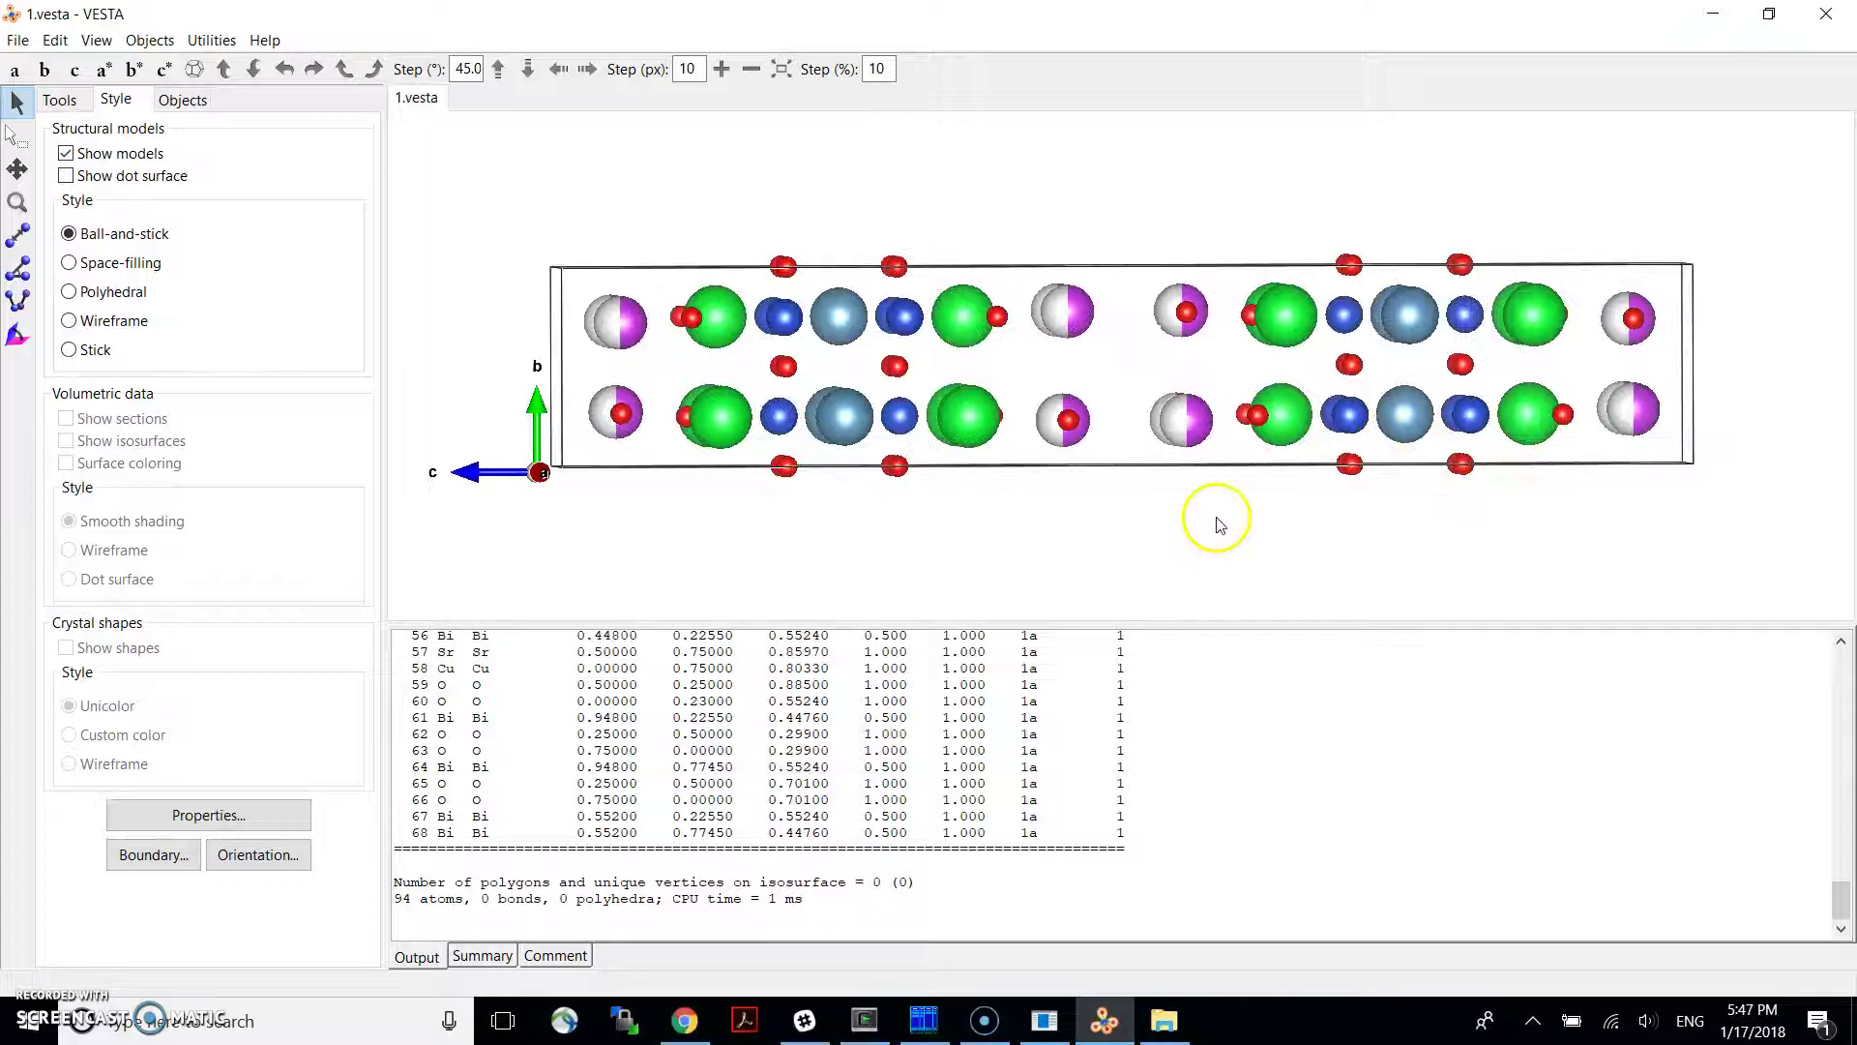
pyautogui.scroll(-1, 1171, 530)
pyautogui.moveTo(1164, 533); pyautogui.dragTo(1153, 614)
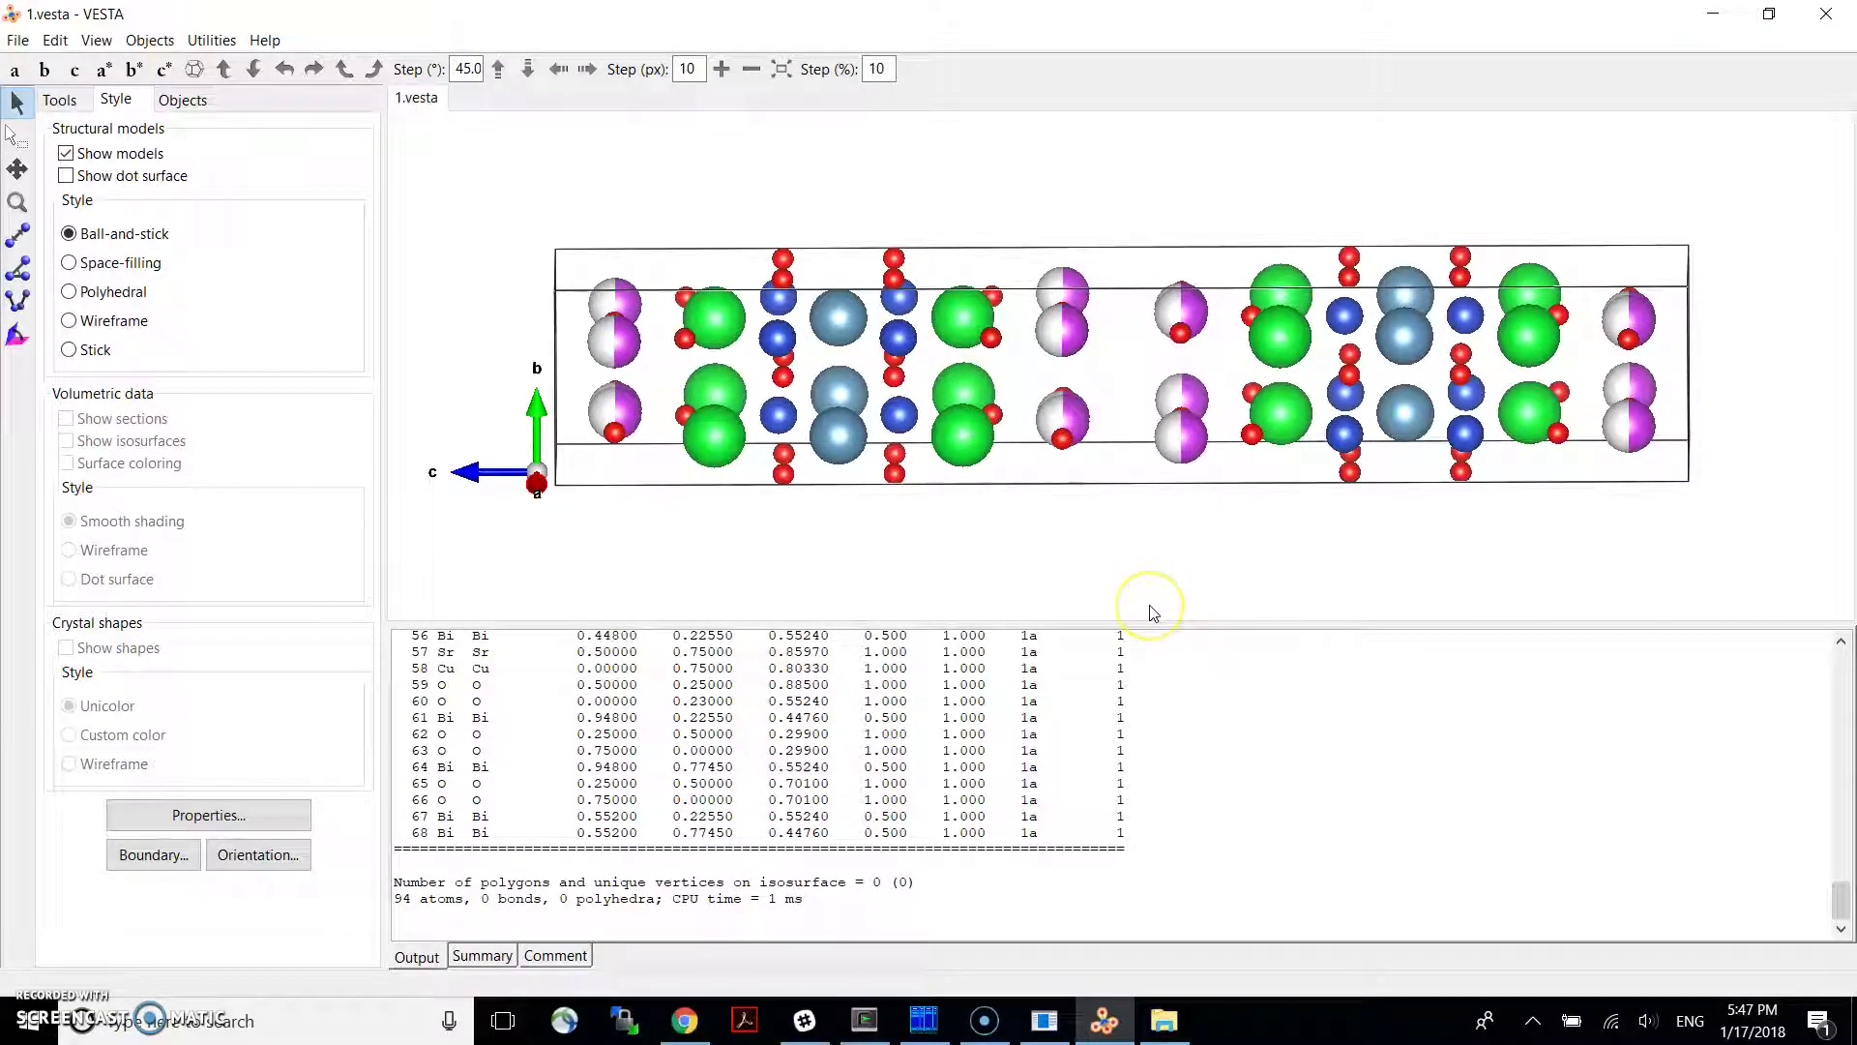
pyautogui.moveTo(1100, 308); pyautogui.dragTo(1200, 392)
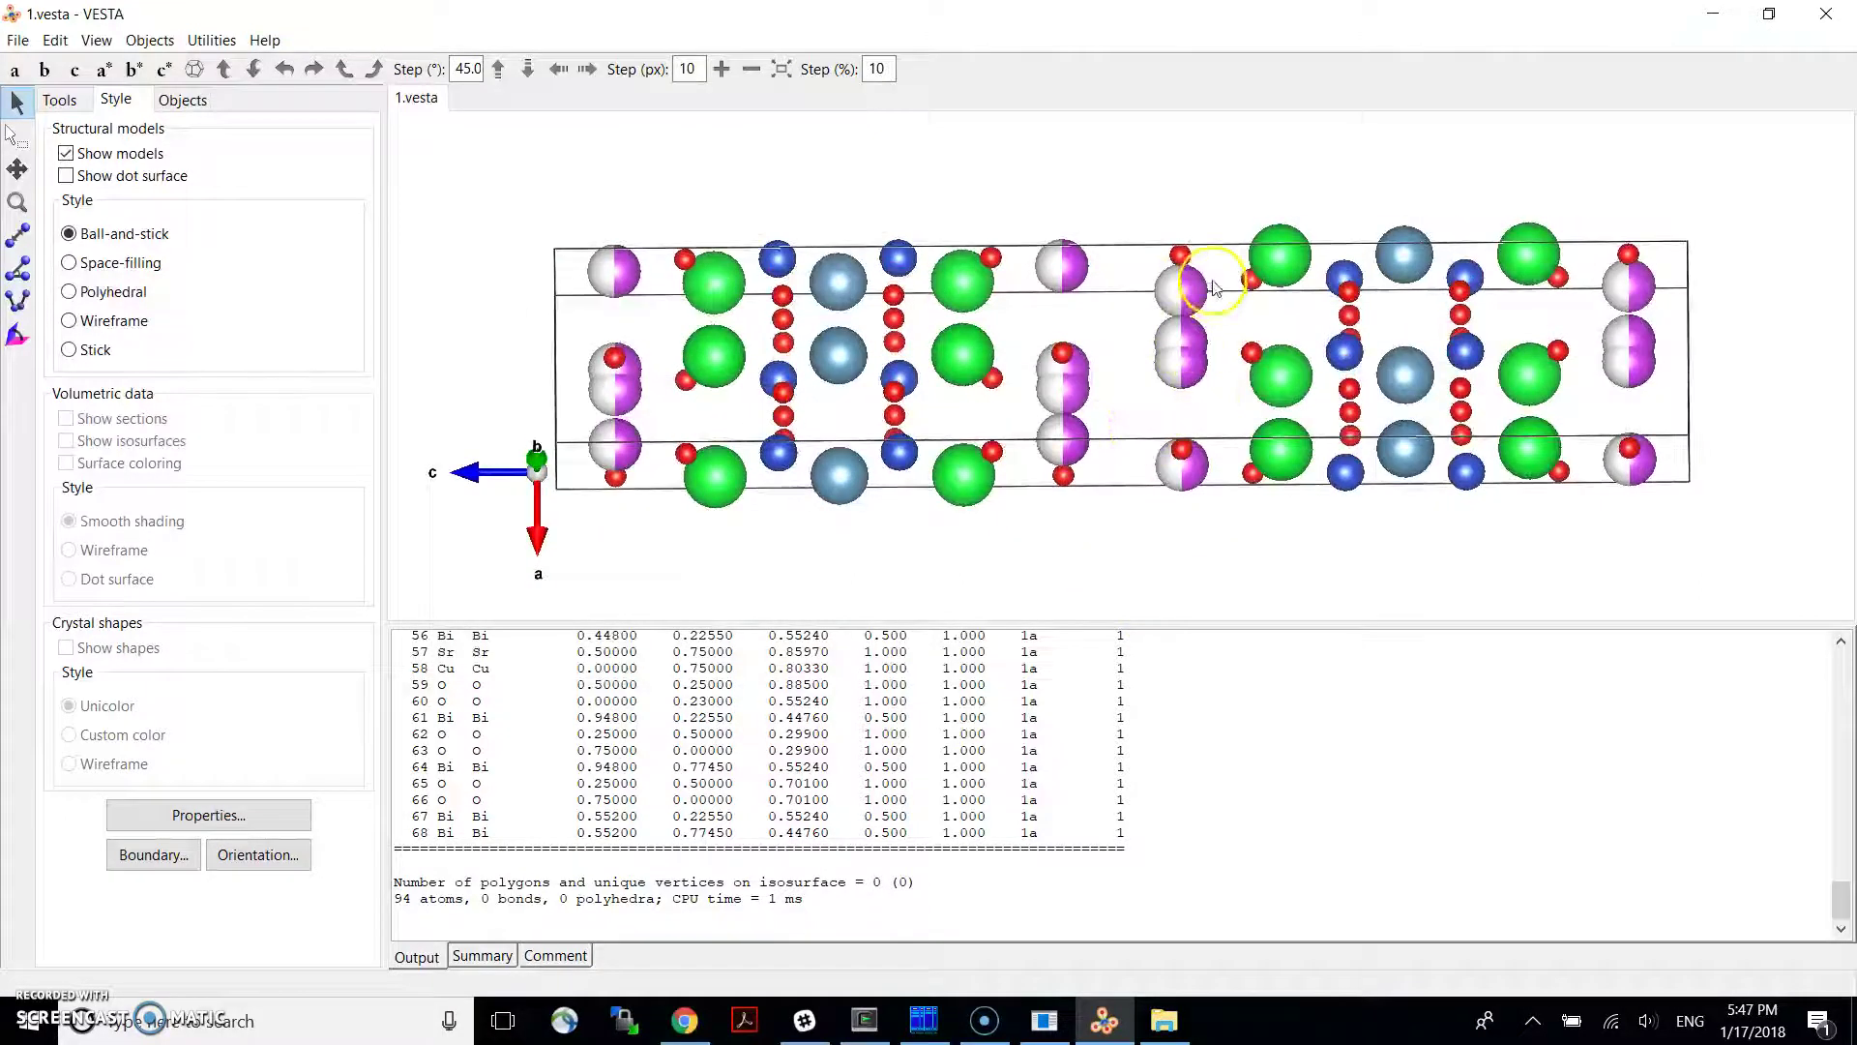
pyautogui.moveTo(1045, 489); pyautogui.dragTo(1029, 145)
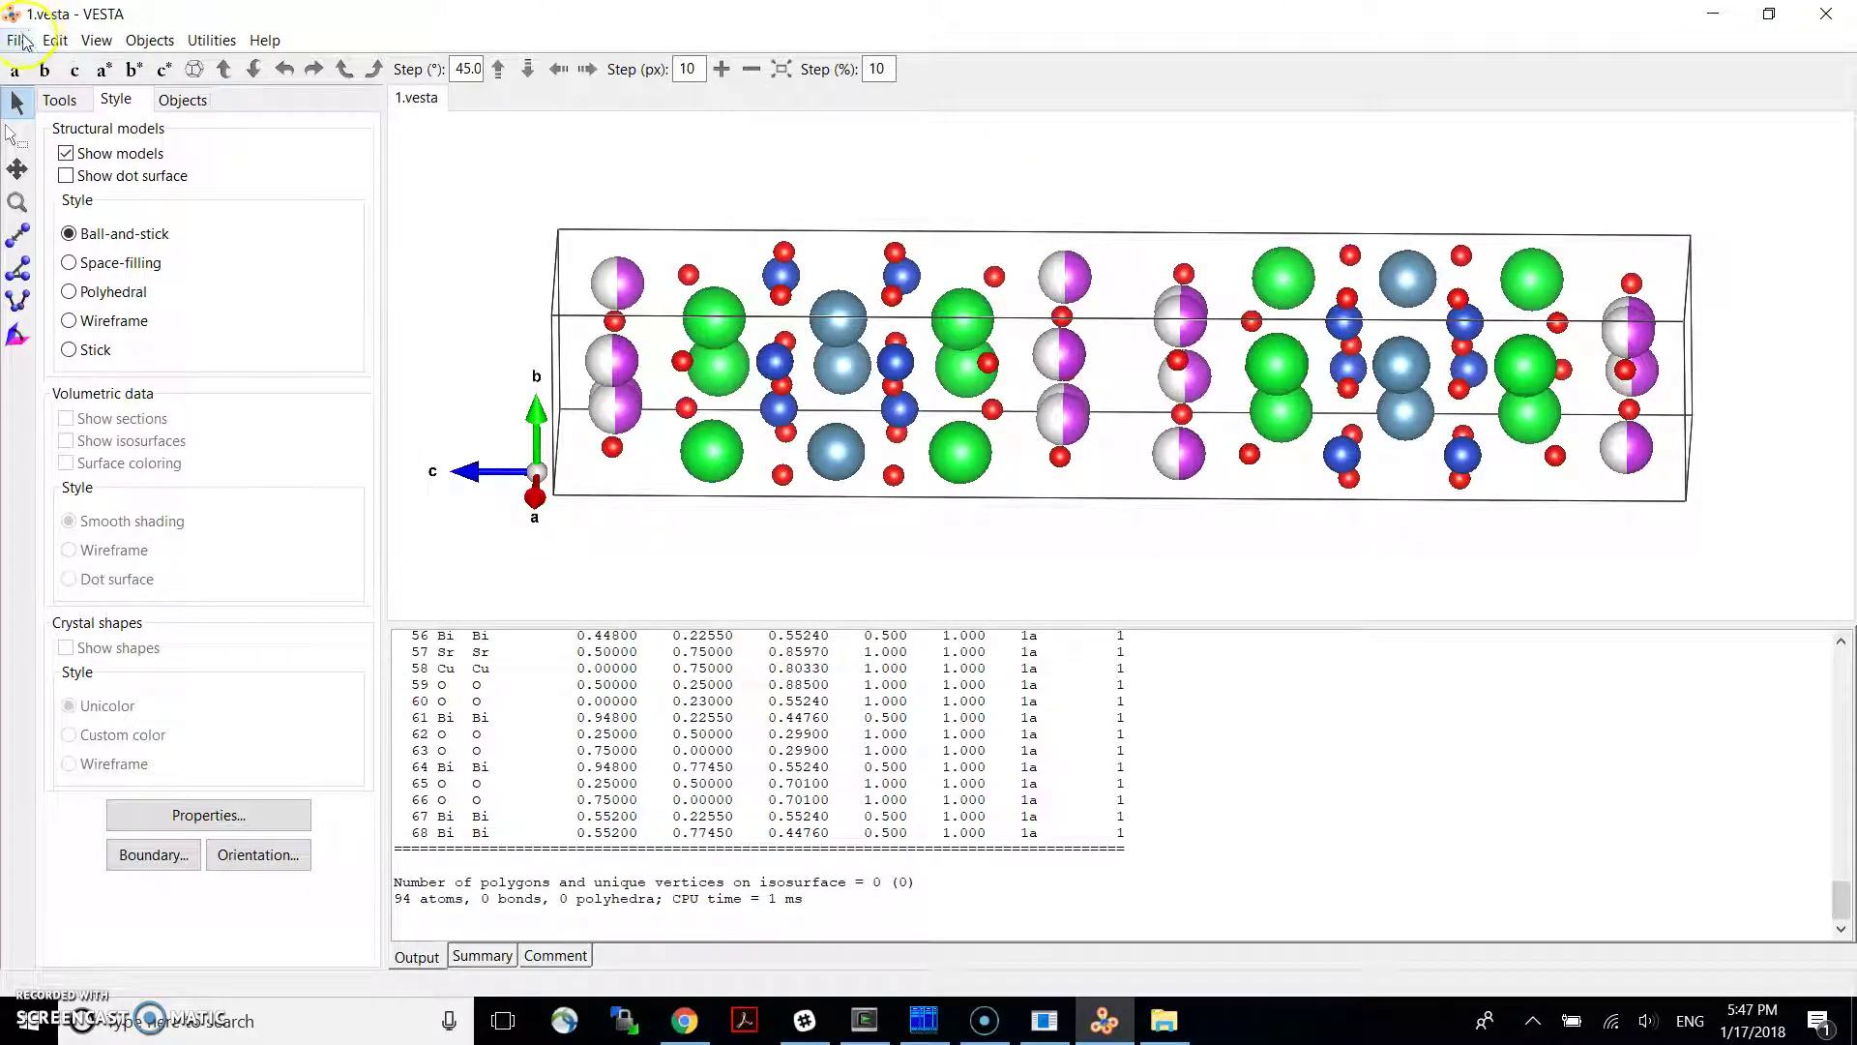
# Close the 1.vesta structure via File > Close and bring Far Manager forward
pyautogui.click(22, 40)
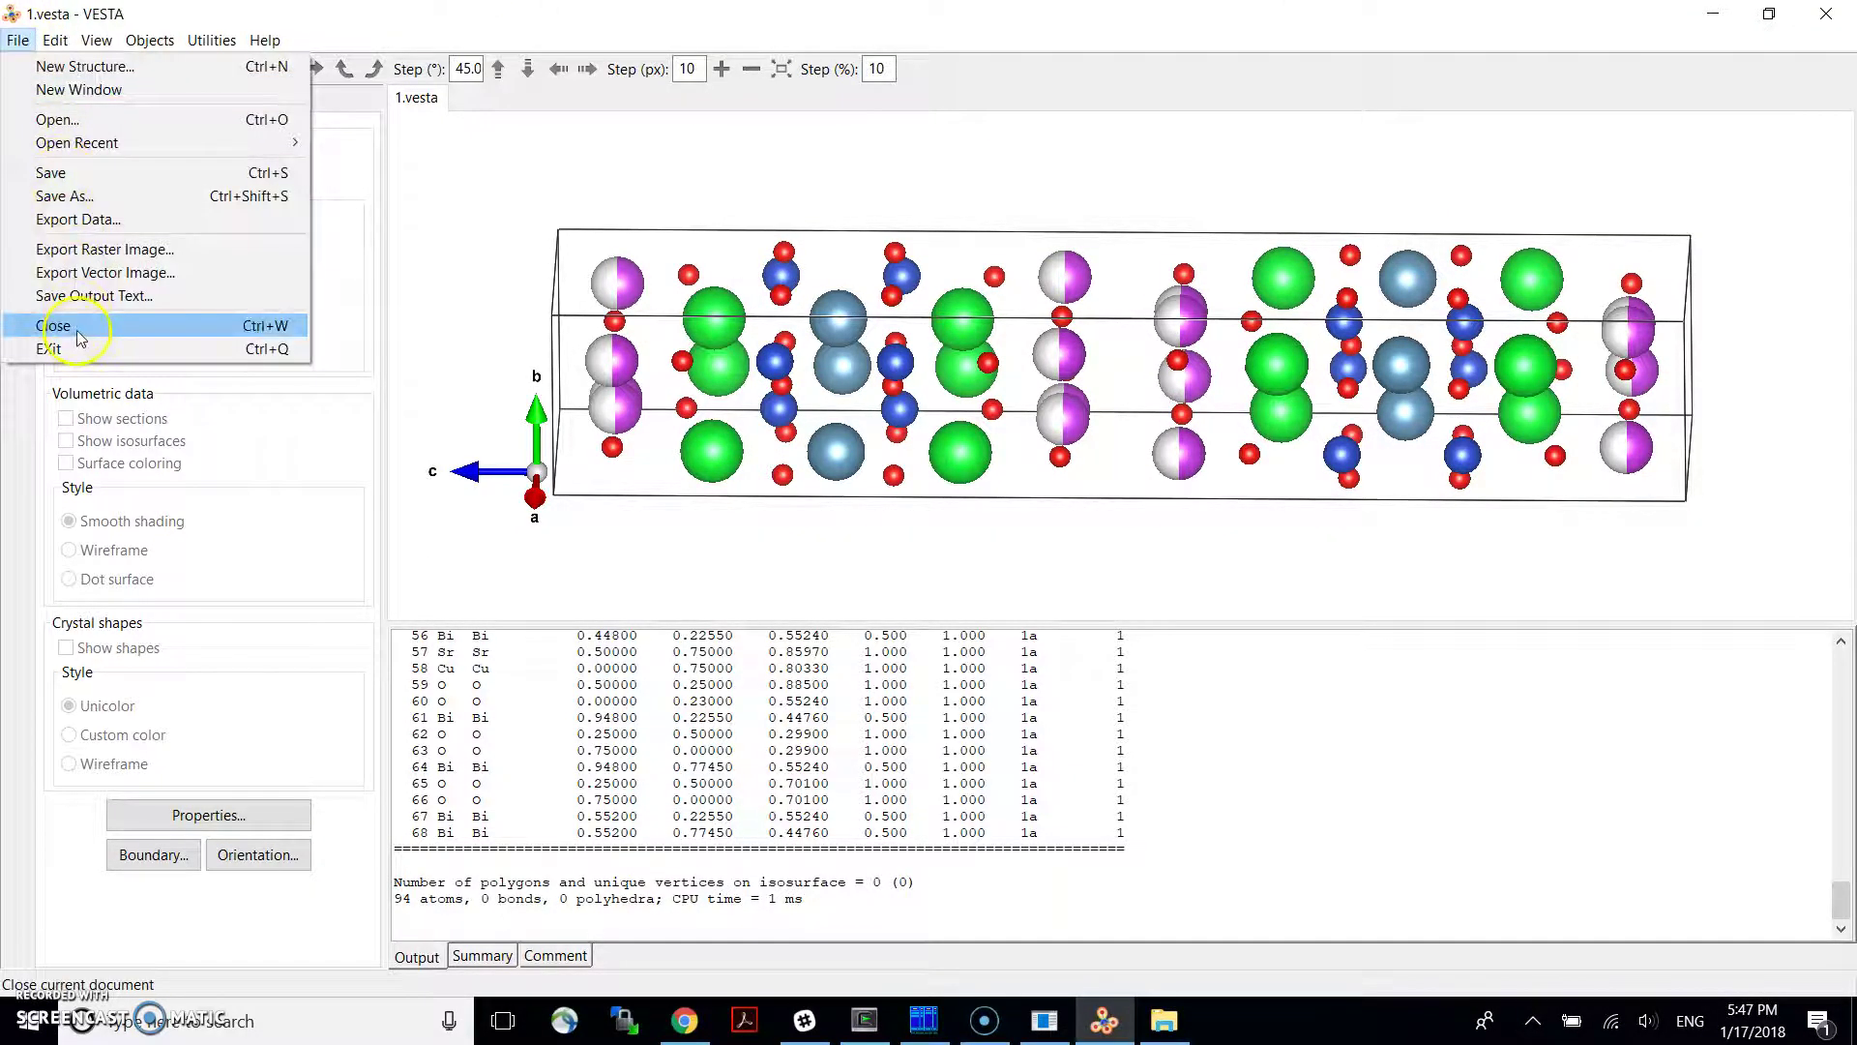
pyautogui.click(81, 334)
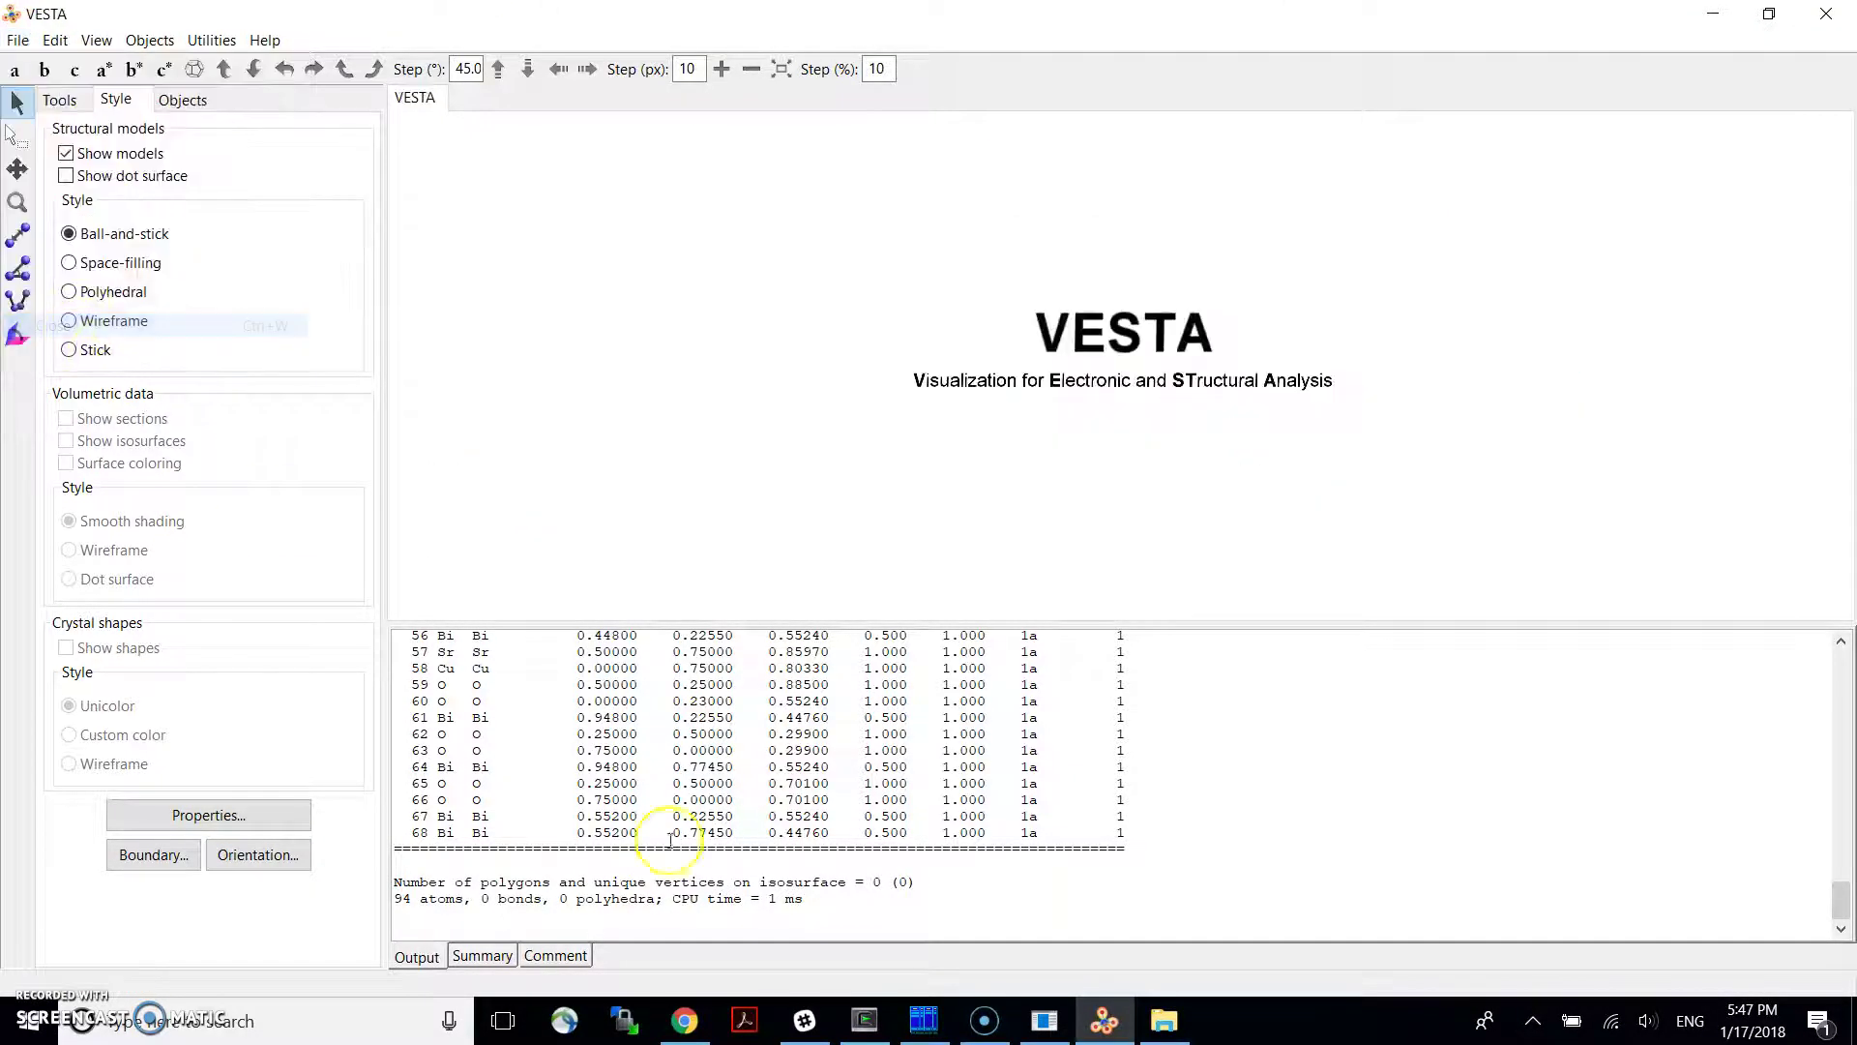
pyautogui.click(910, 1025)
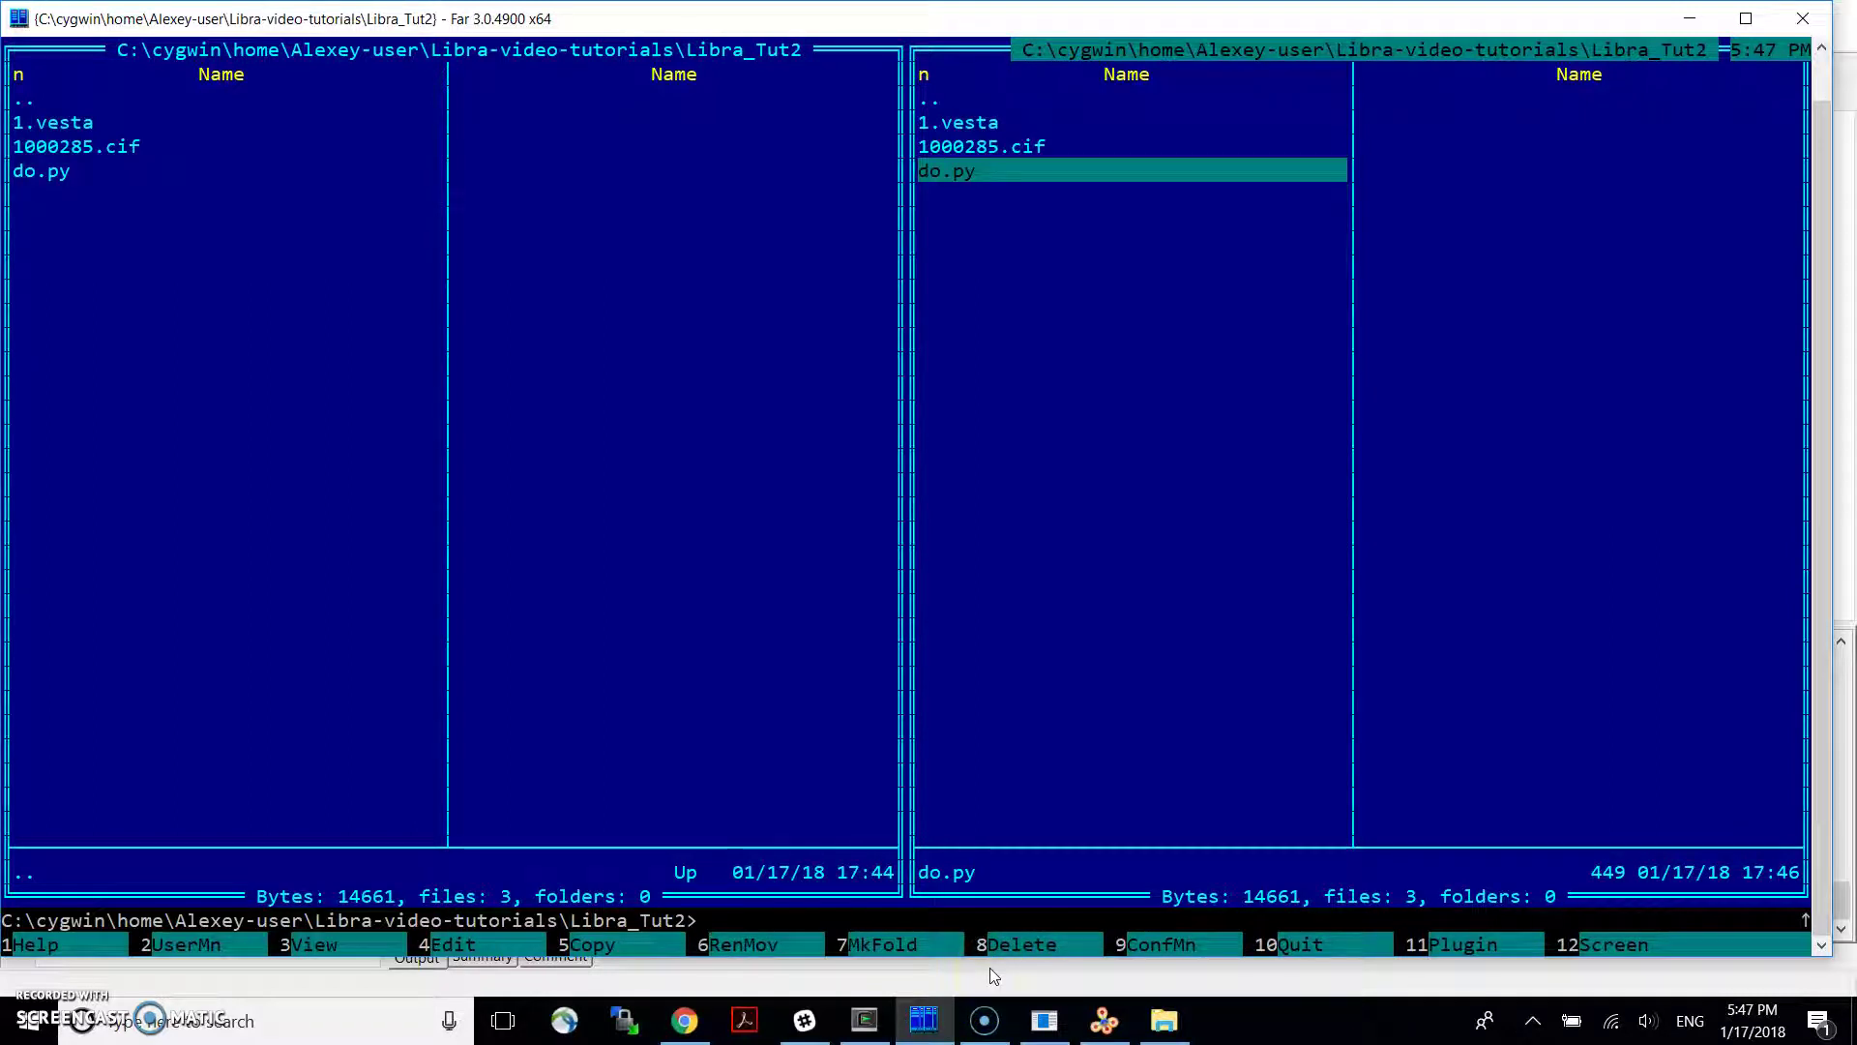
# In Cygwin, list Libra_Tut2 with ls and run python do.py to produce 1.in
pyautogui.click(864, 1021)
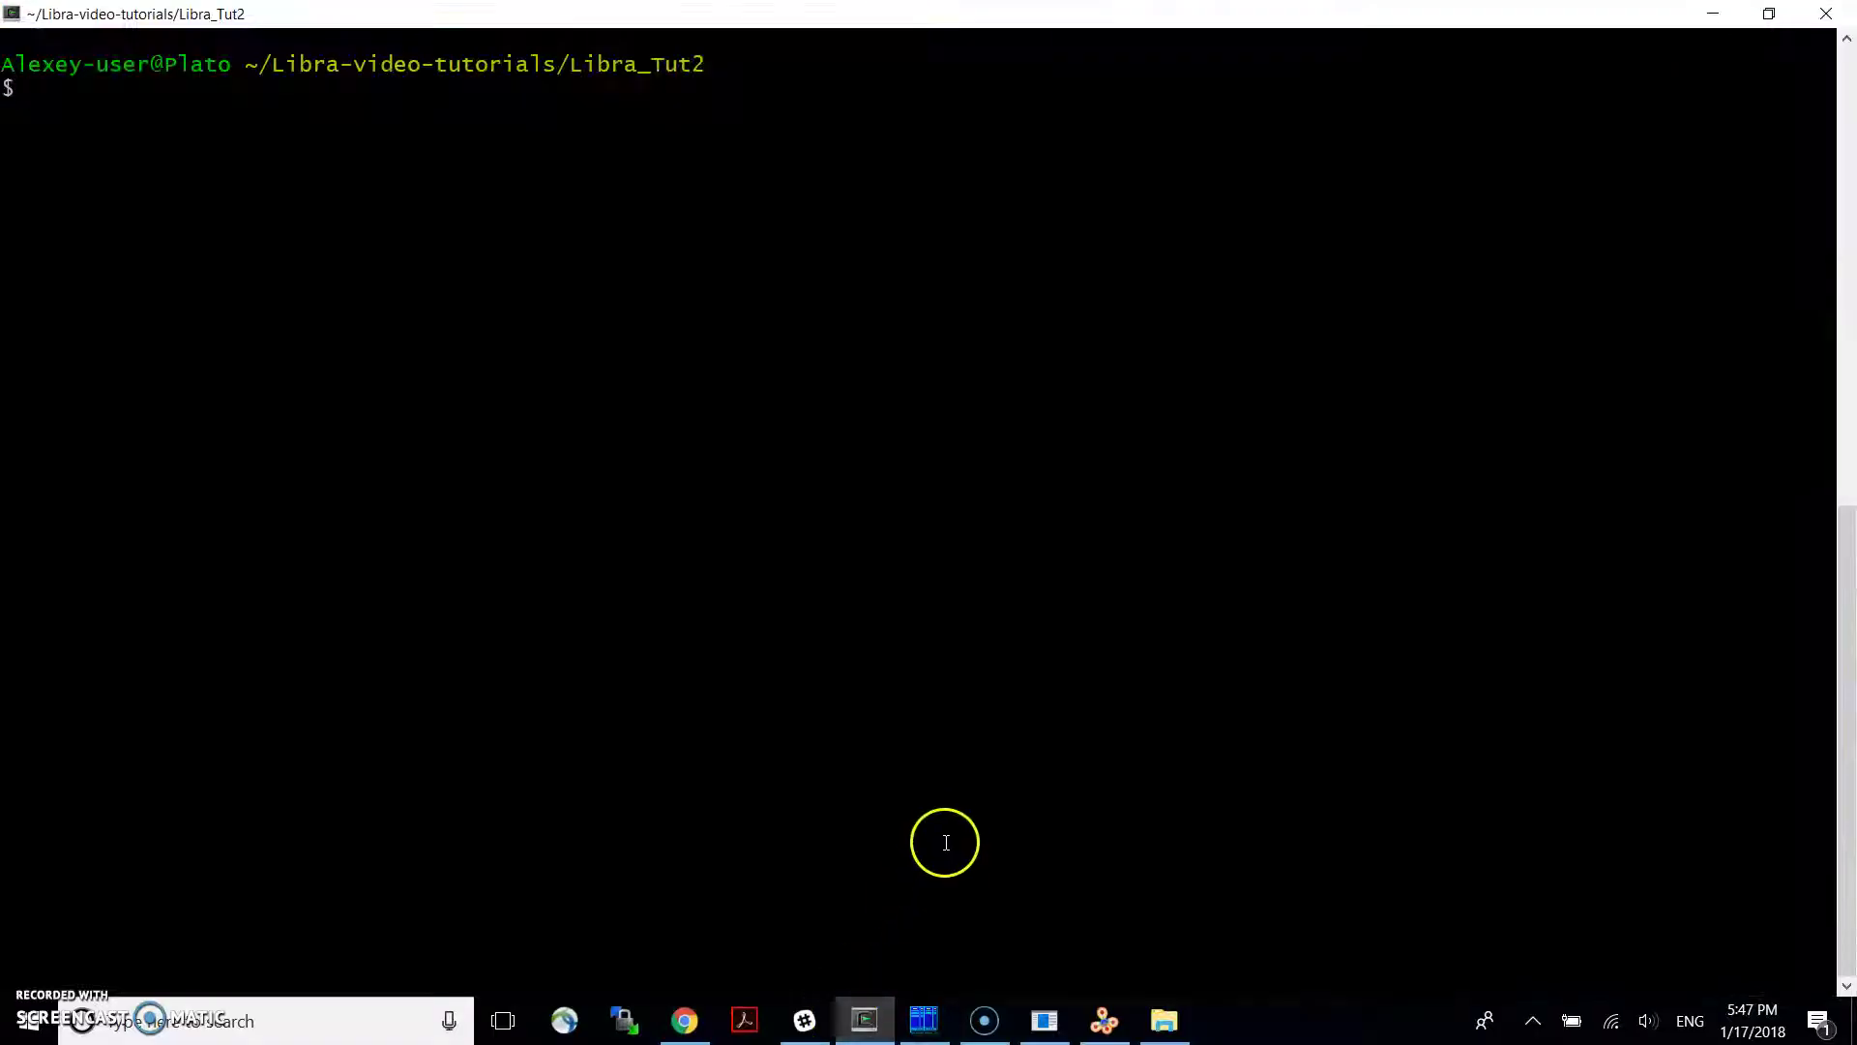
pyautogui.write('ls')
pyautogui.press('Return')
pyautogui.write('cd')
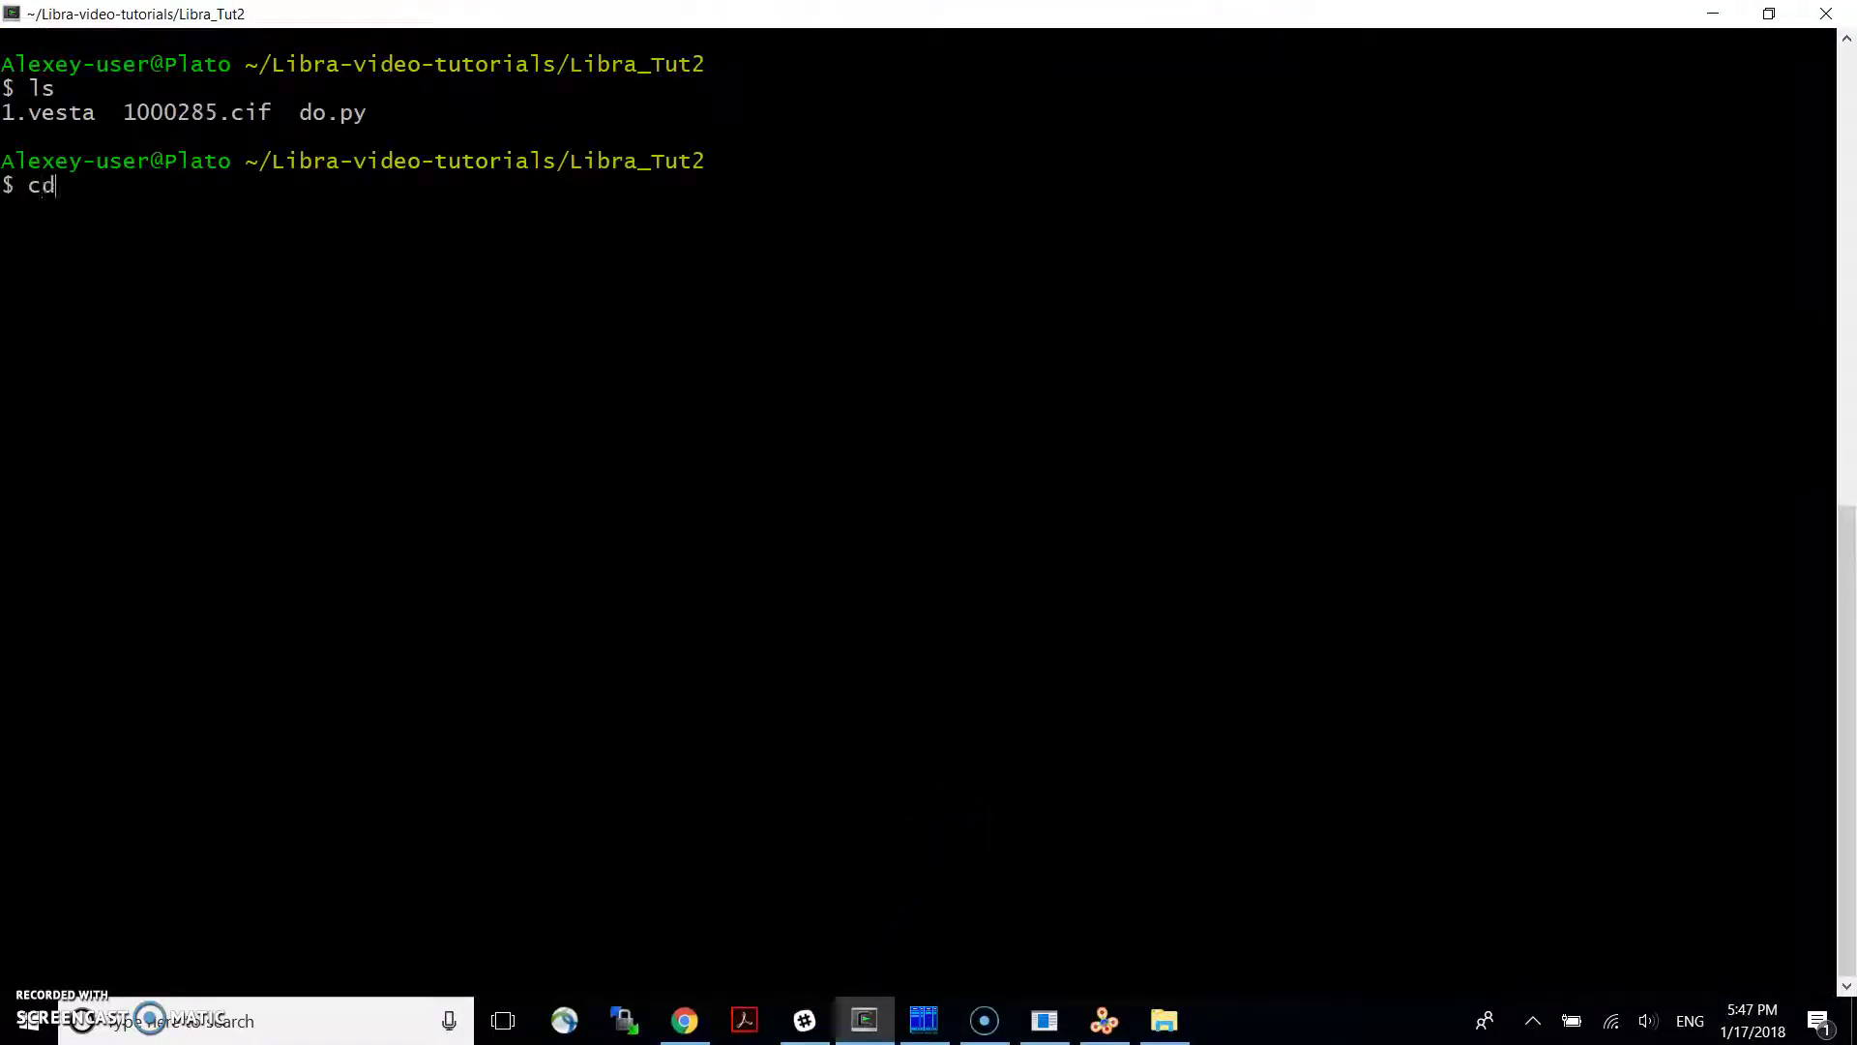
pyautogui.press('BackSpace')
pyautogui.press('BackSpace')
pyautogui.press('BackSpace')
pyautogui.write('python do.py')
pyautogui.press('Return')
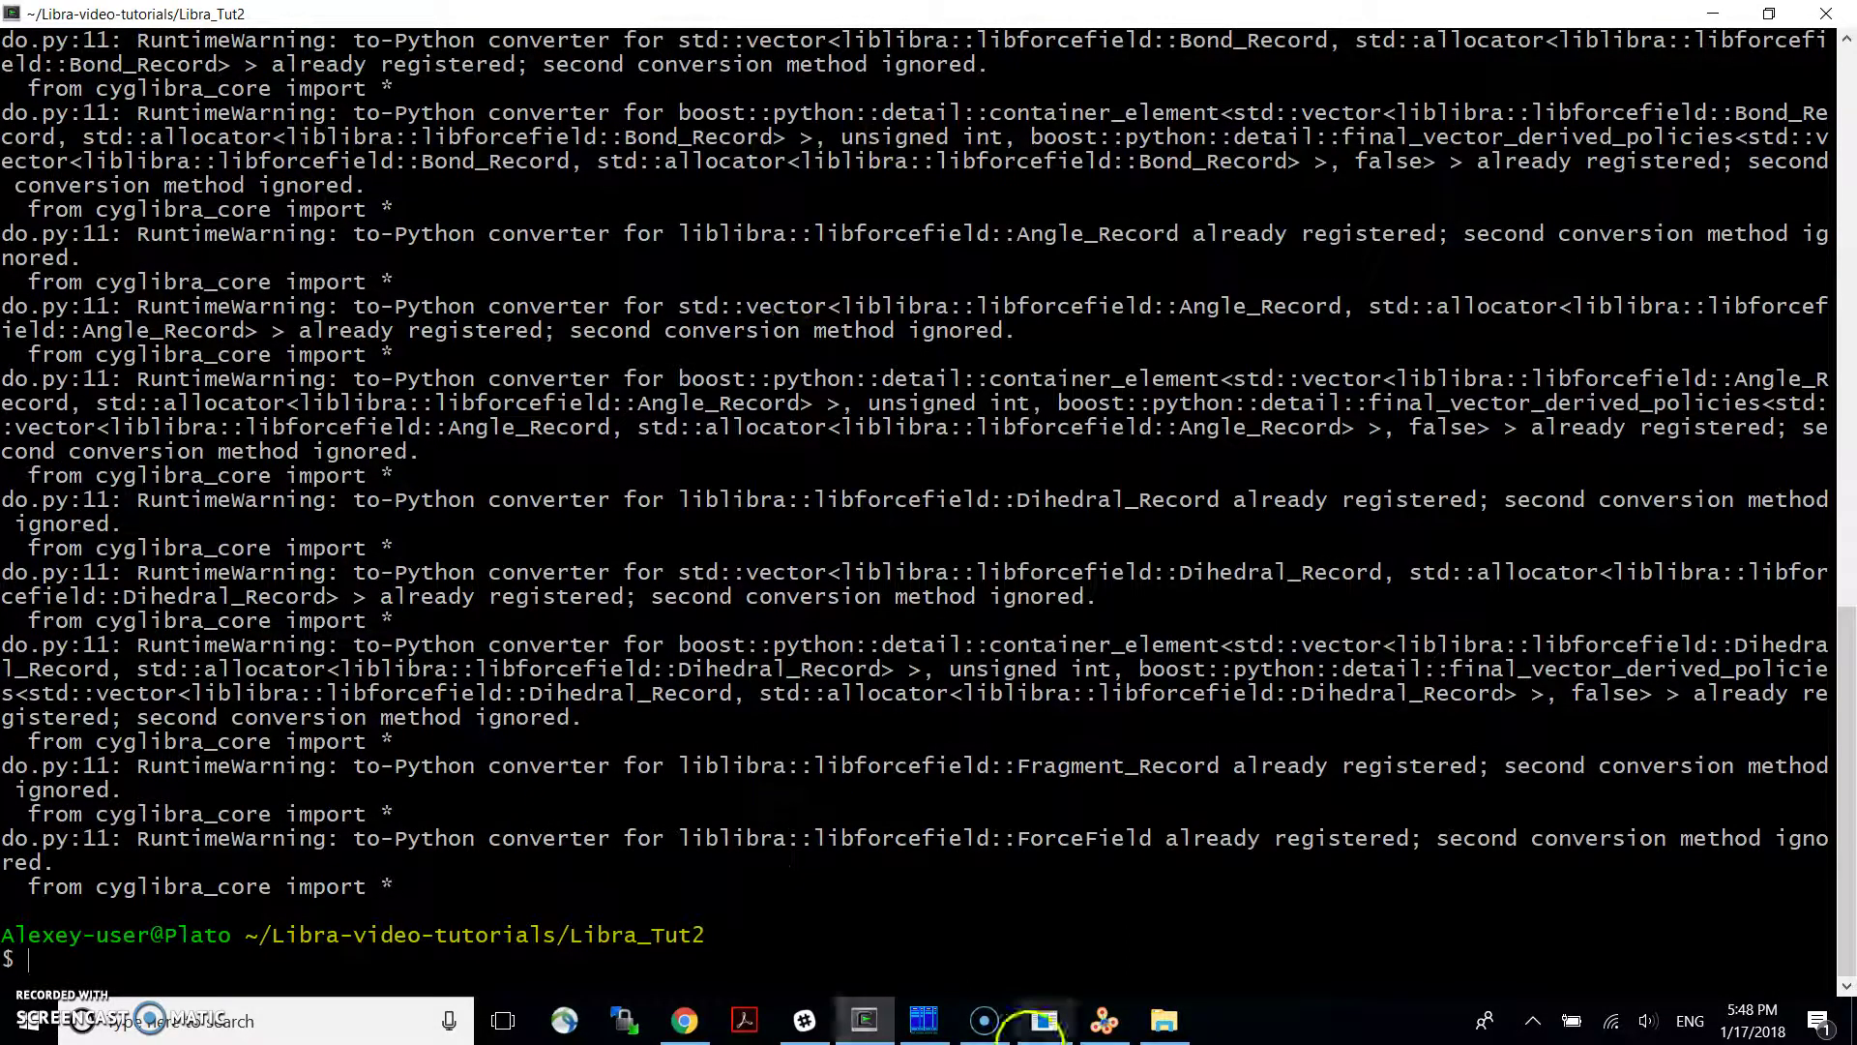
pyautogui.click(865, 1020)
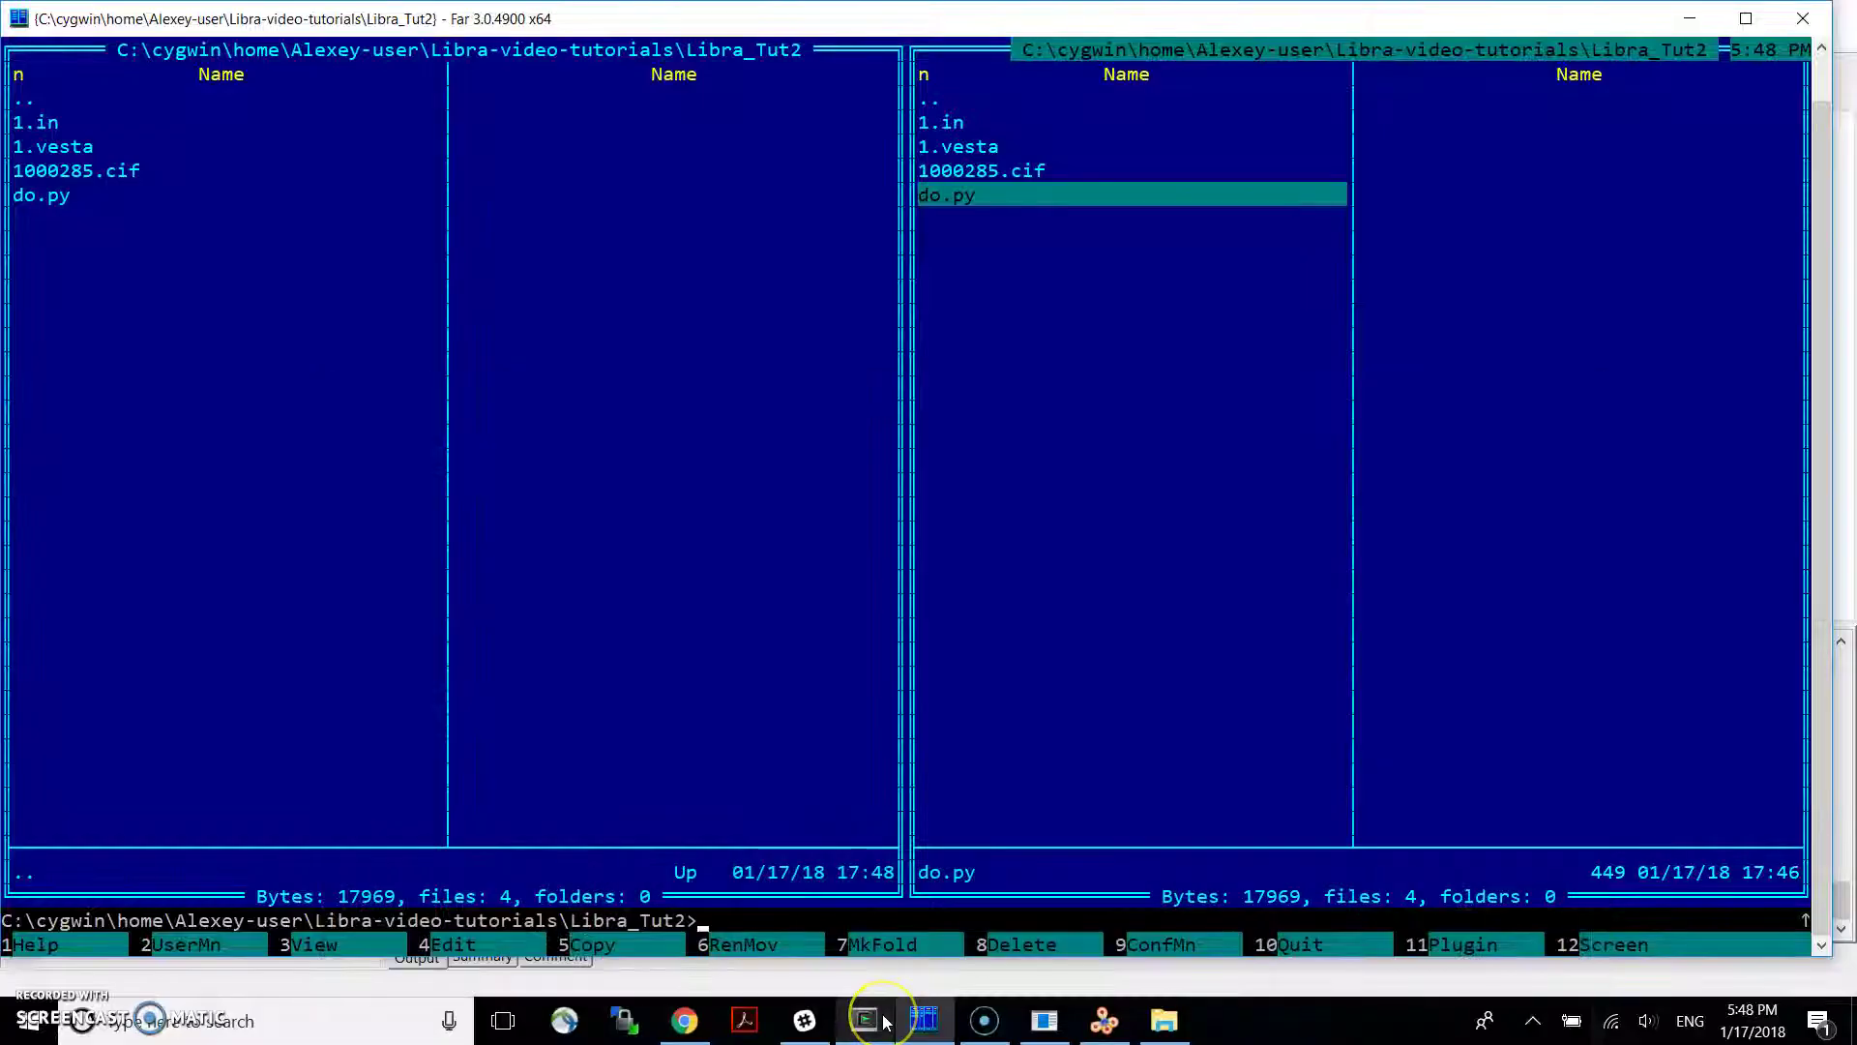
pyautogui.press('Up')
pyautogui.press('Up')
pyautogui.press('Up')
pyautogui.press('F4')
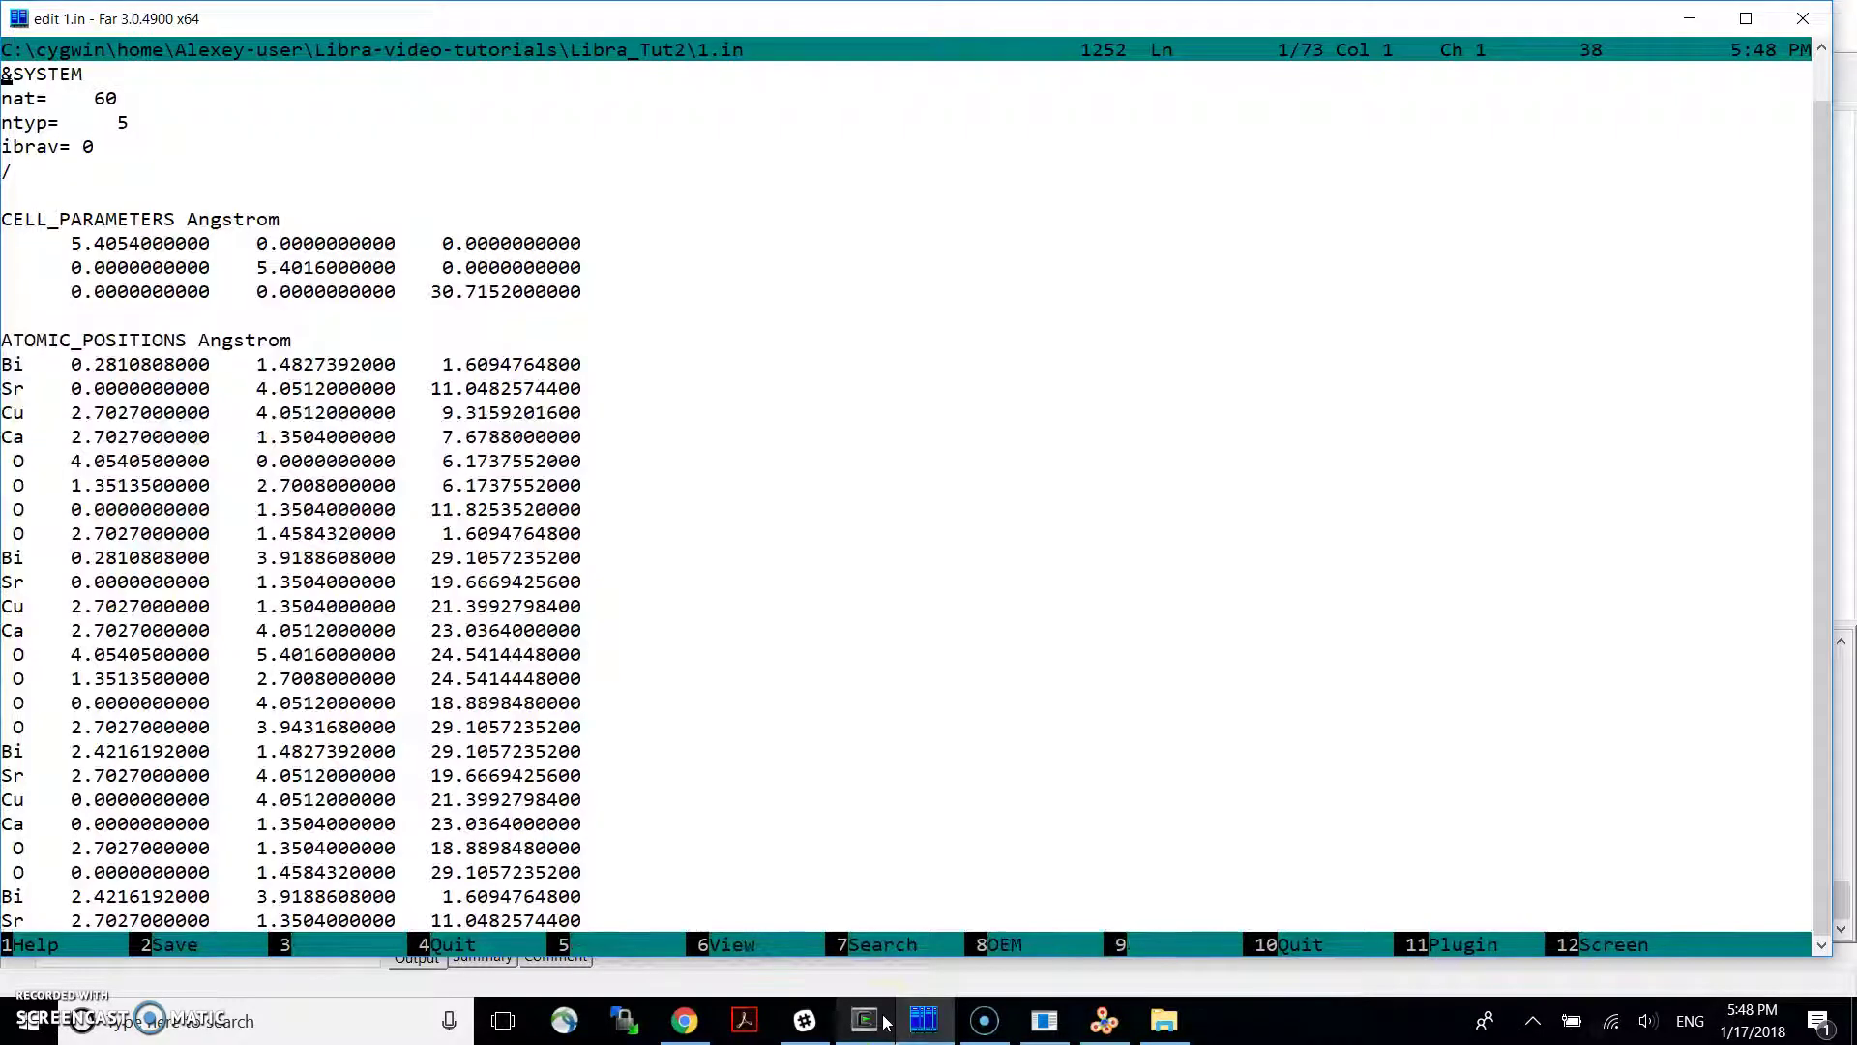
pyautogui.hotkey('shift', 'End')
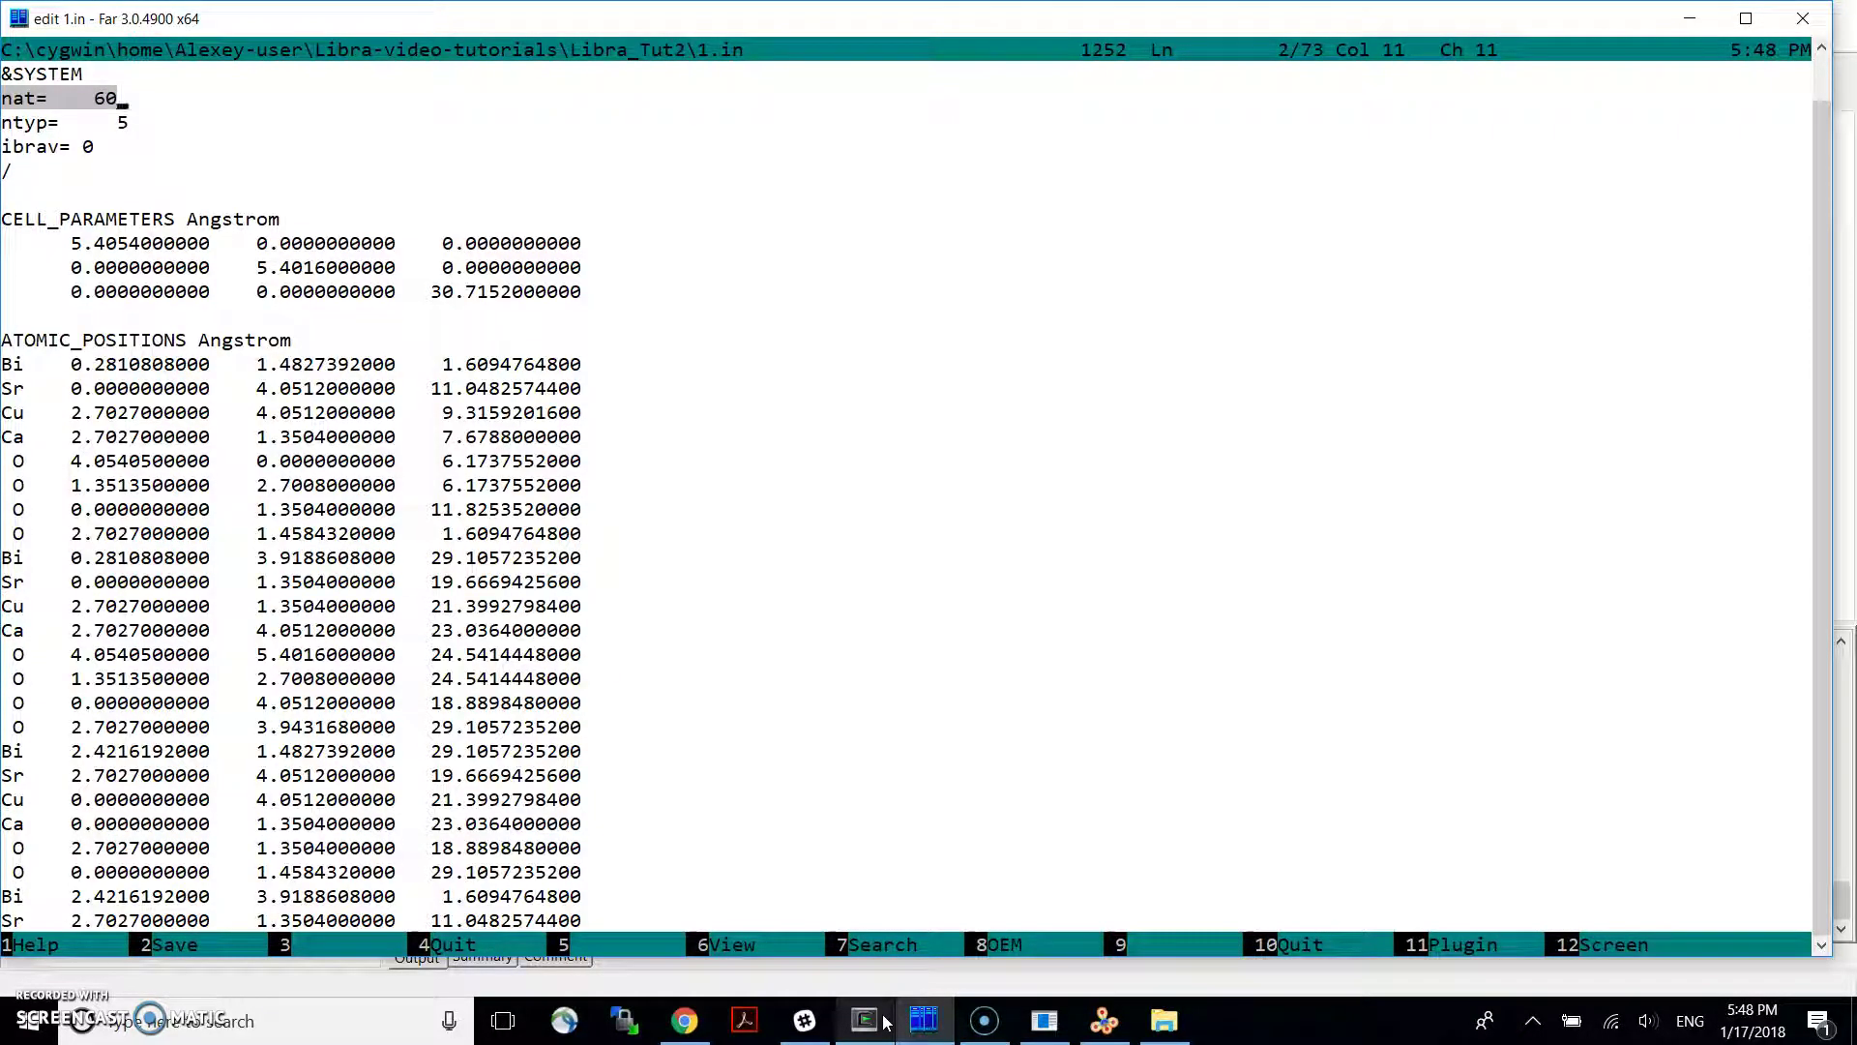
pyautogui.press('Down')
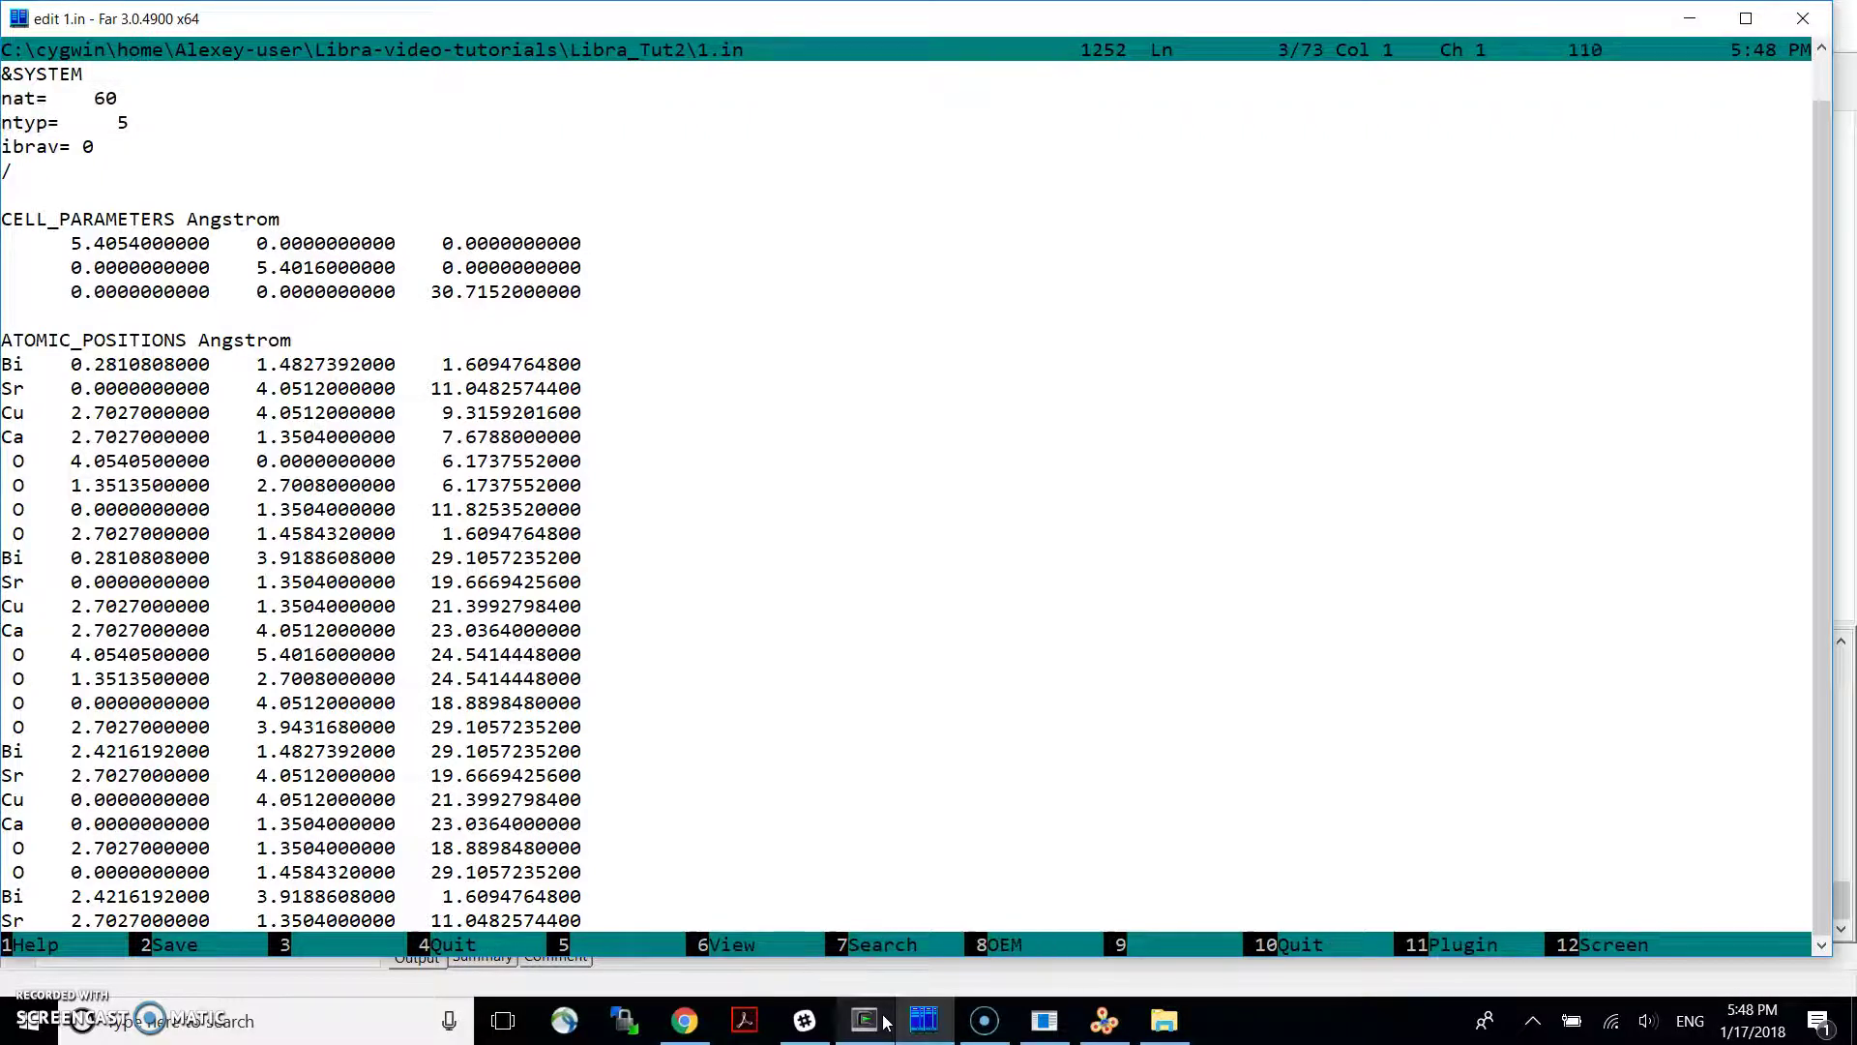
pyautogui.press('pagedown')
pyautogui.press('pagedown')
pyautogui.press('pageup')
pyautogui.press('pageup')
pyautogui.press('Up')
pyautogui.press('Up')
pyautogui.press('Down')
pyautogui.hotkey('shift', 'End')
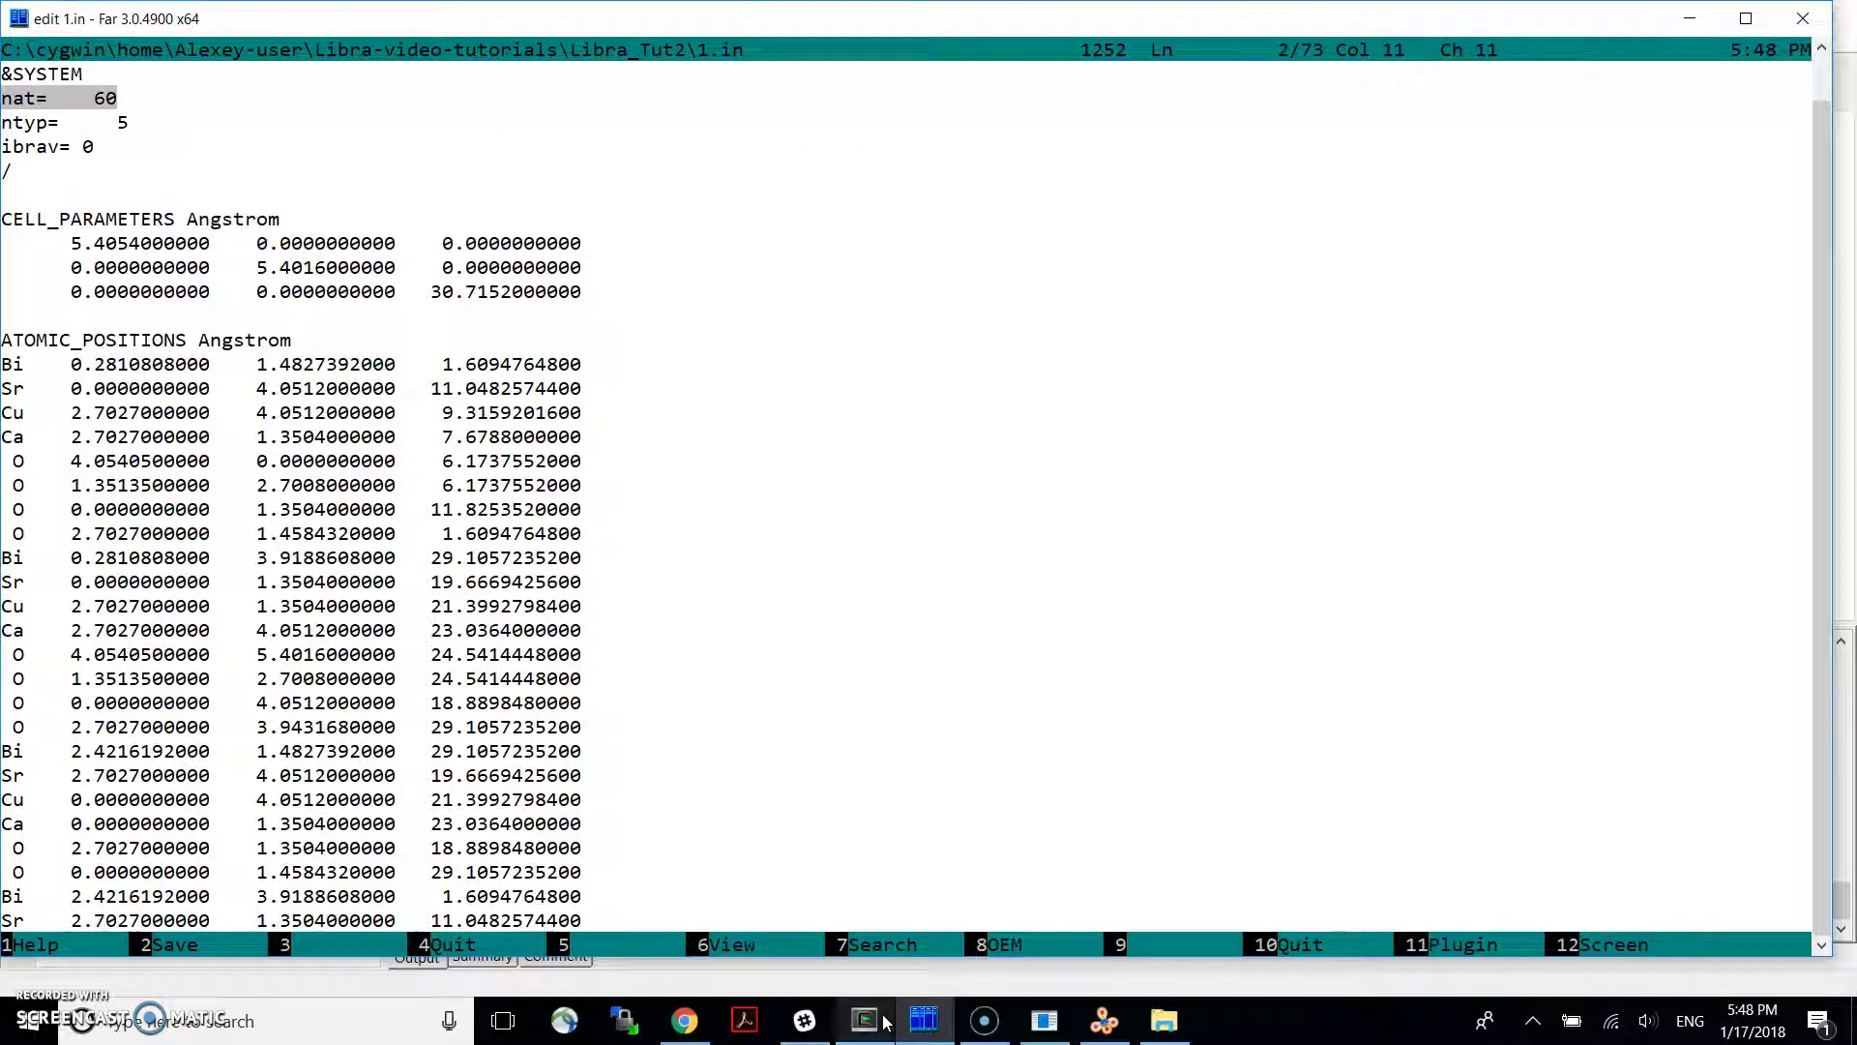
pyautogui.press('Home')
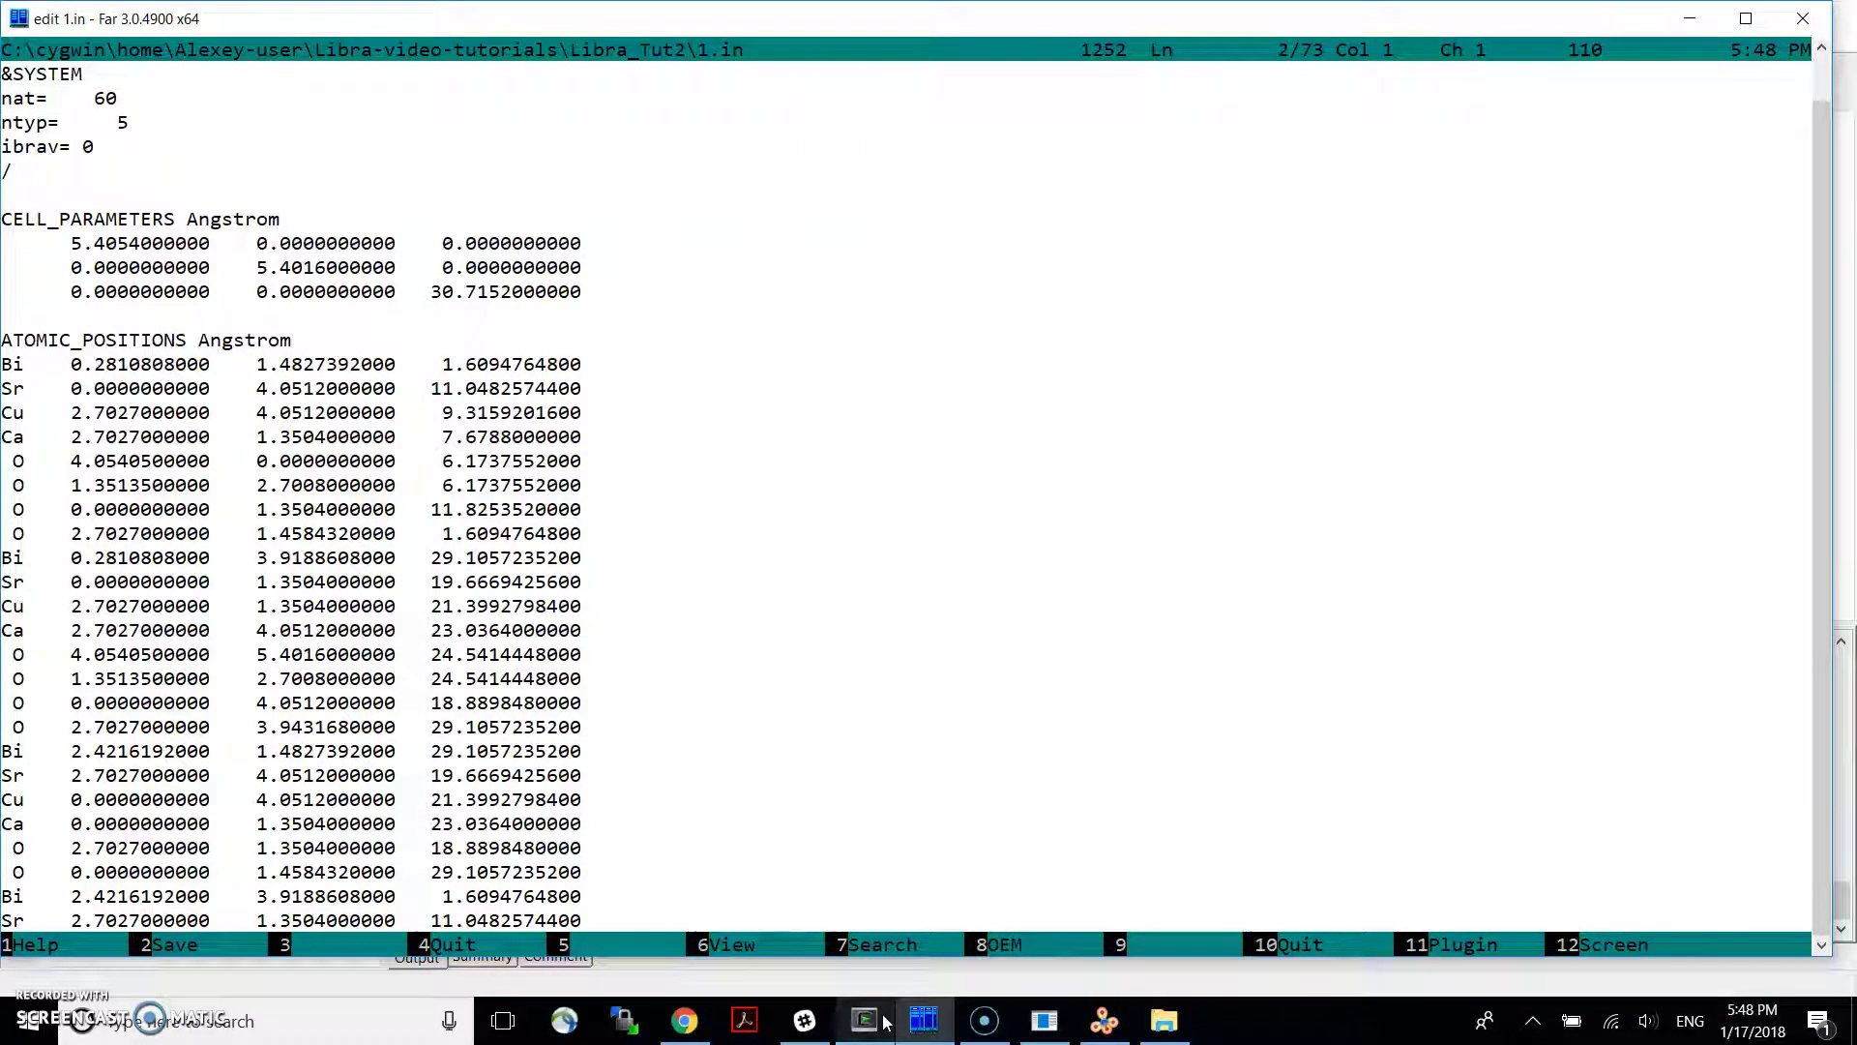
pyautogui.hotkey('ctrl', 'a')
pyautogui.hotkey('ctrl', 'shift', 'End')
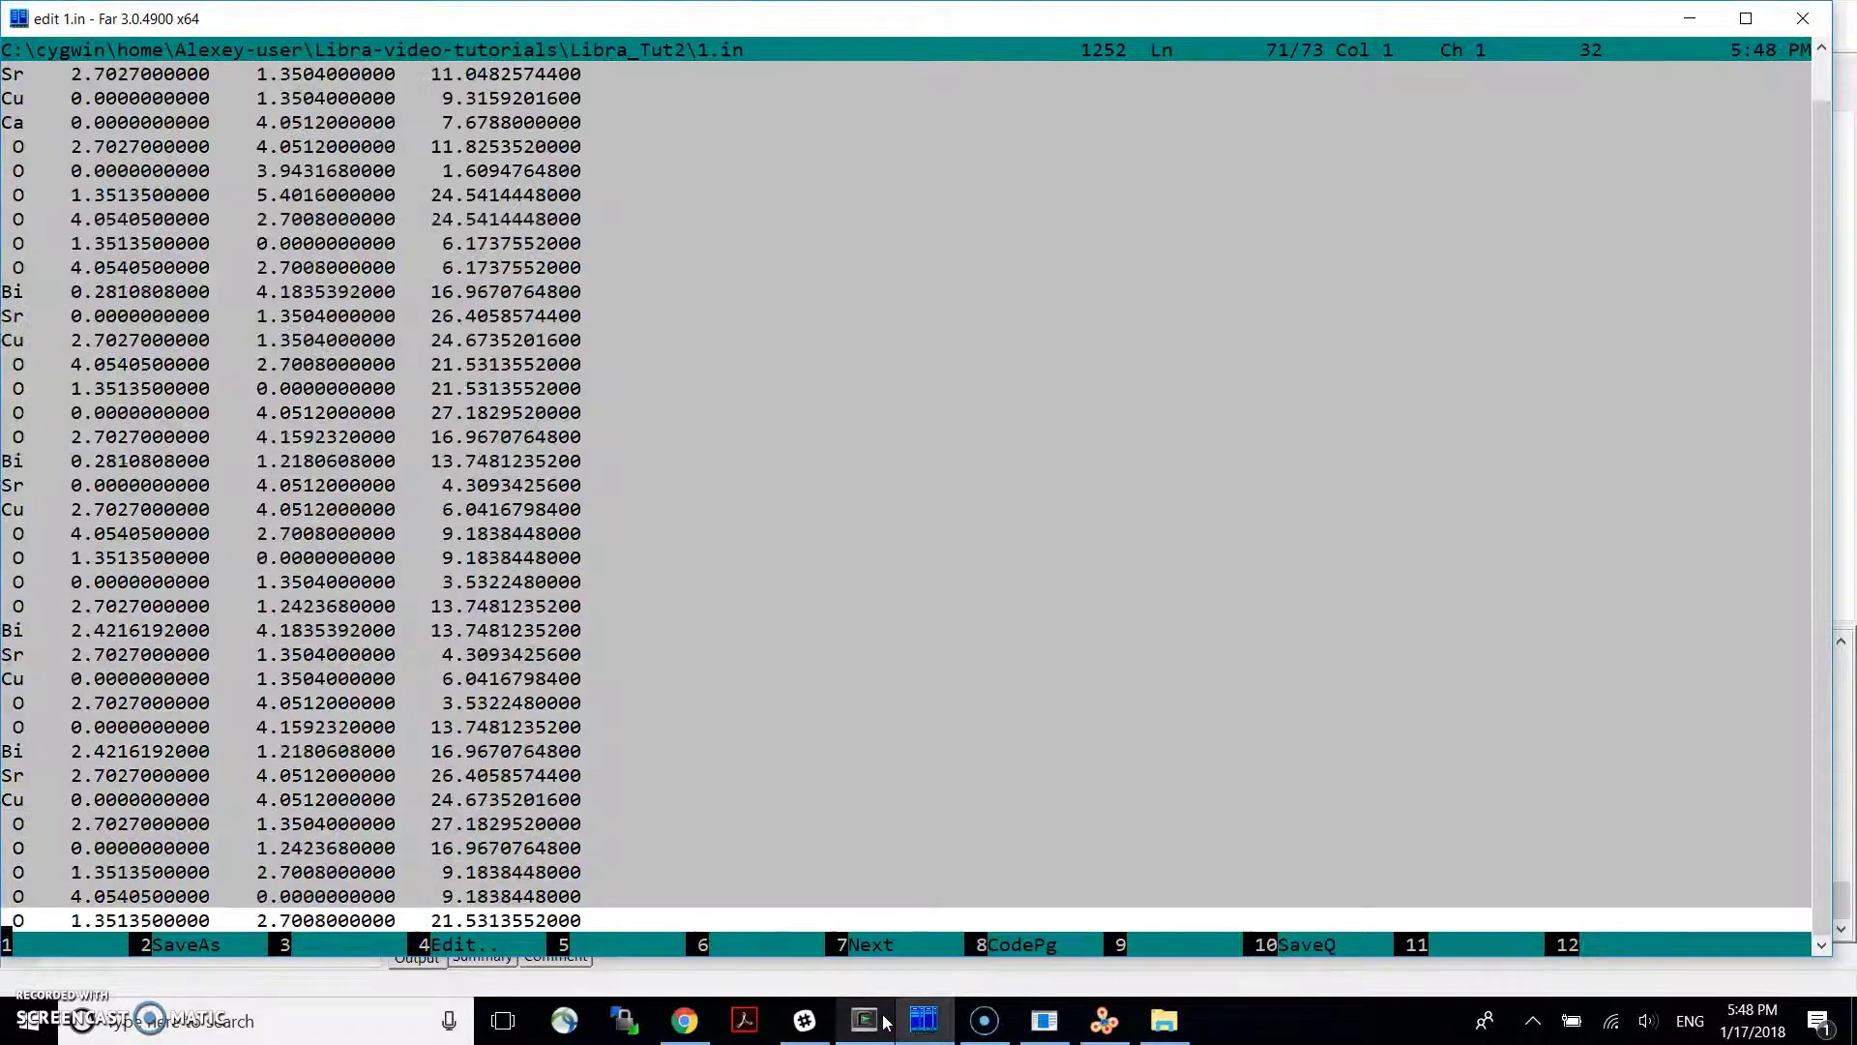
pyautogui.hotkey('ctrl', 'Home')
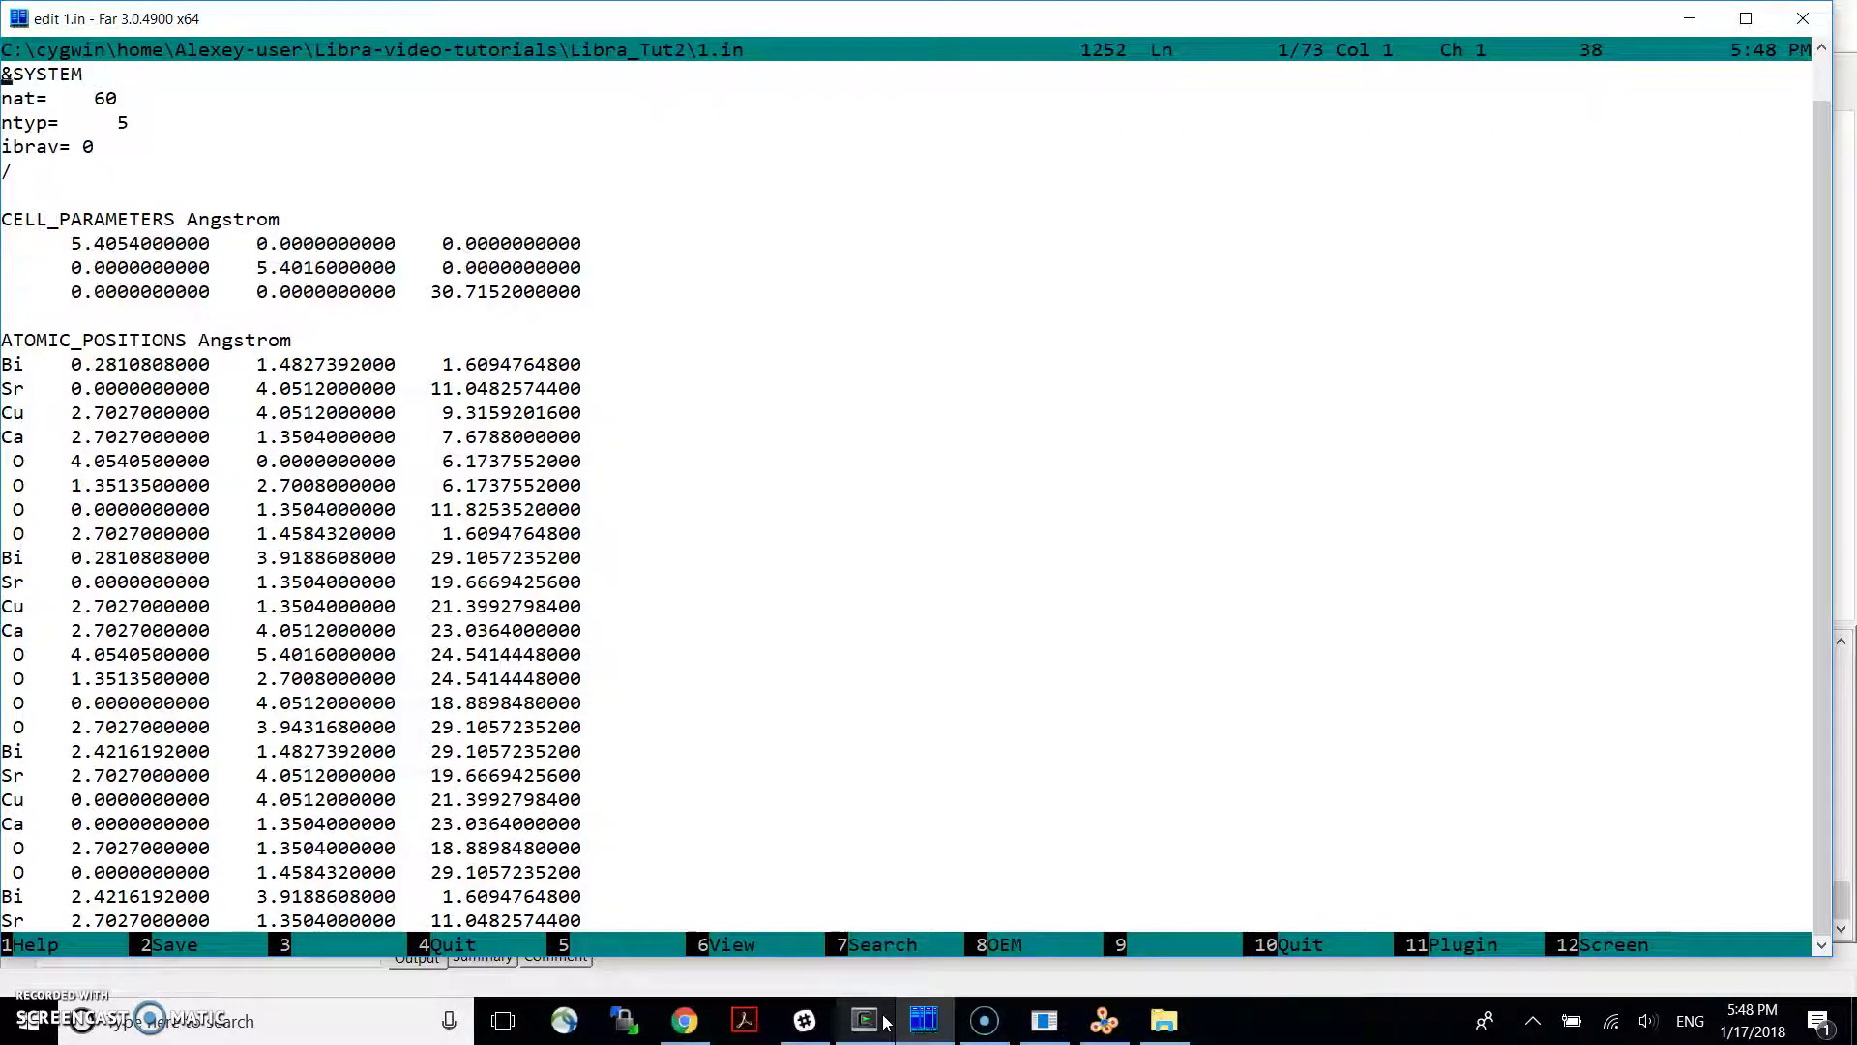
pyautogui.press('pagedown')
pyautogui.press('pagedown')
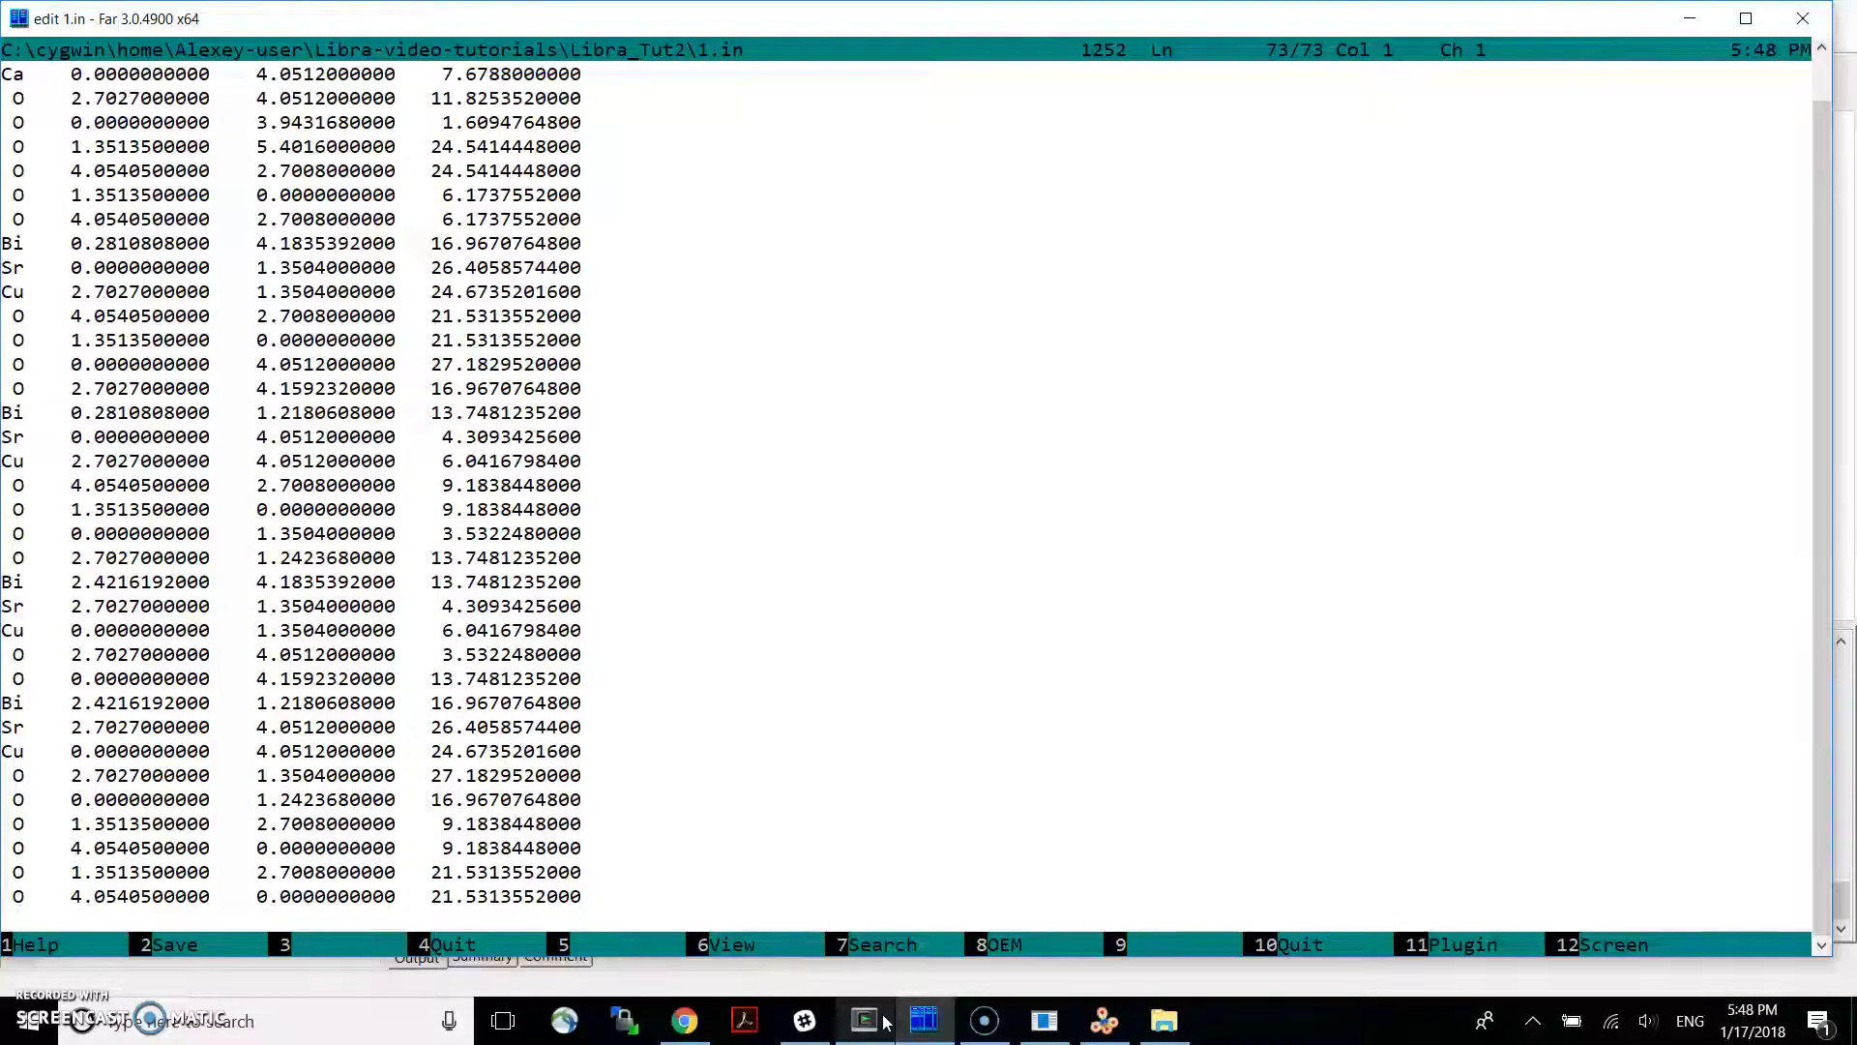
pyautogui.press('pageup')
pyautogui.press('pageup')
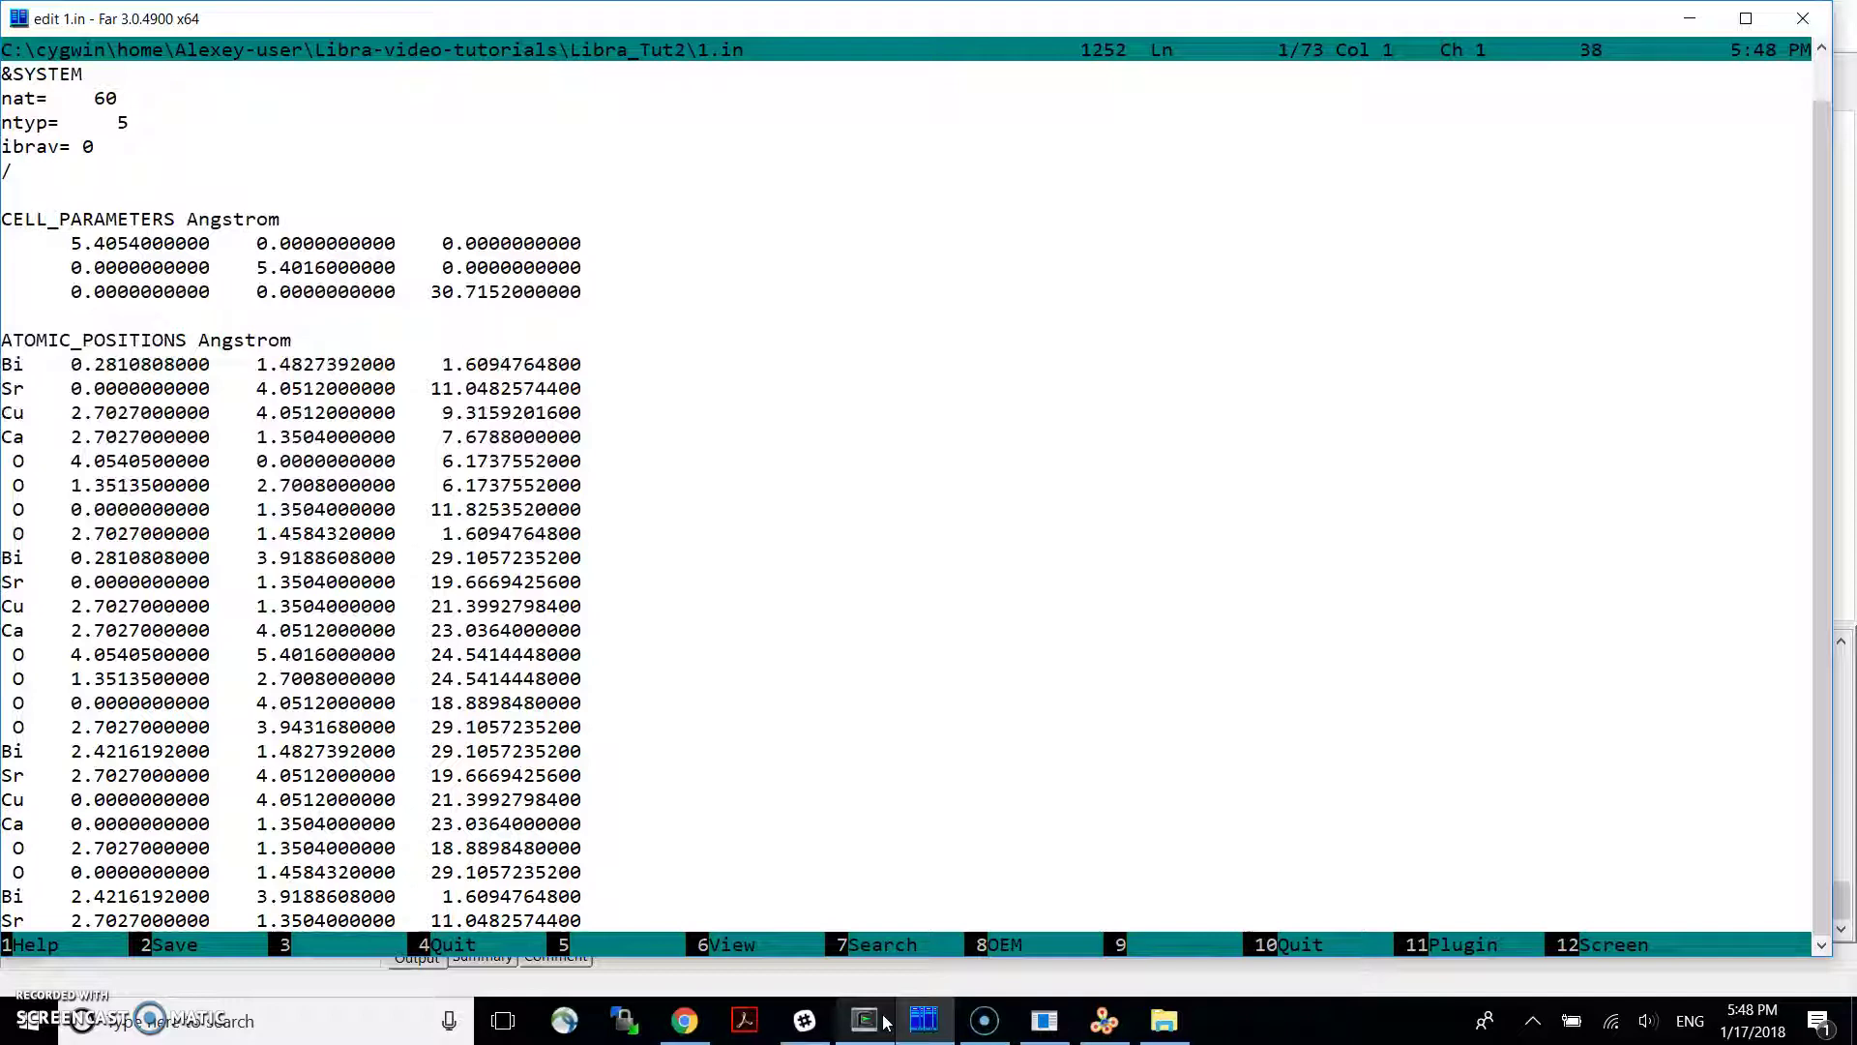
pyautogui.press('Down')
pyautogui.hotkey('shift', 'End')
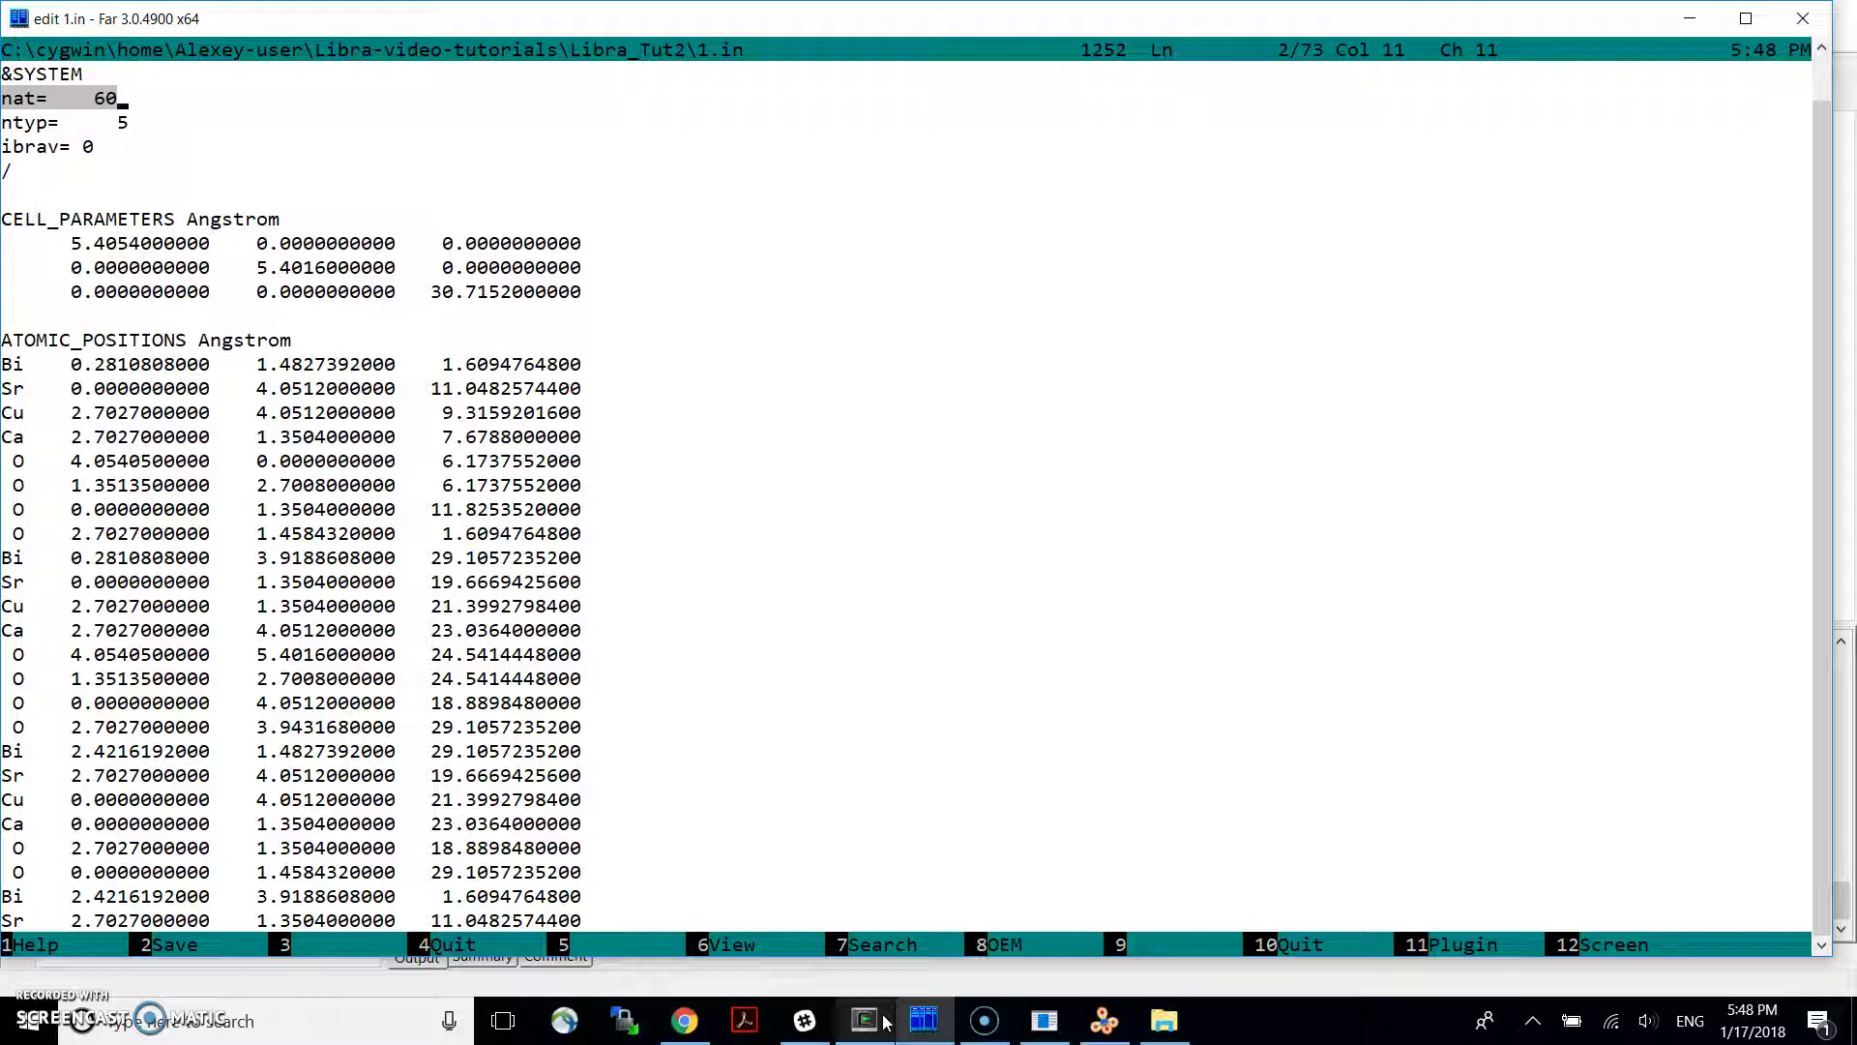
pyautogui.press('Home')
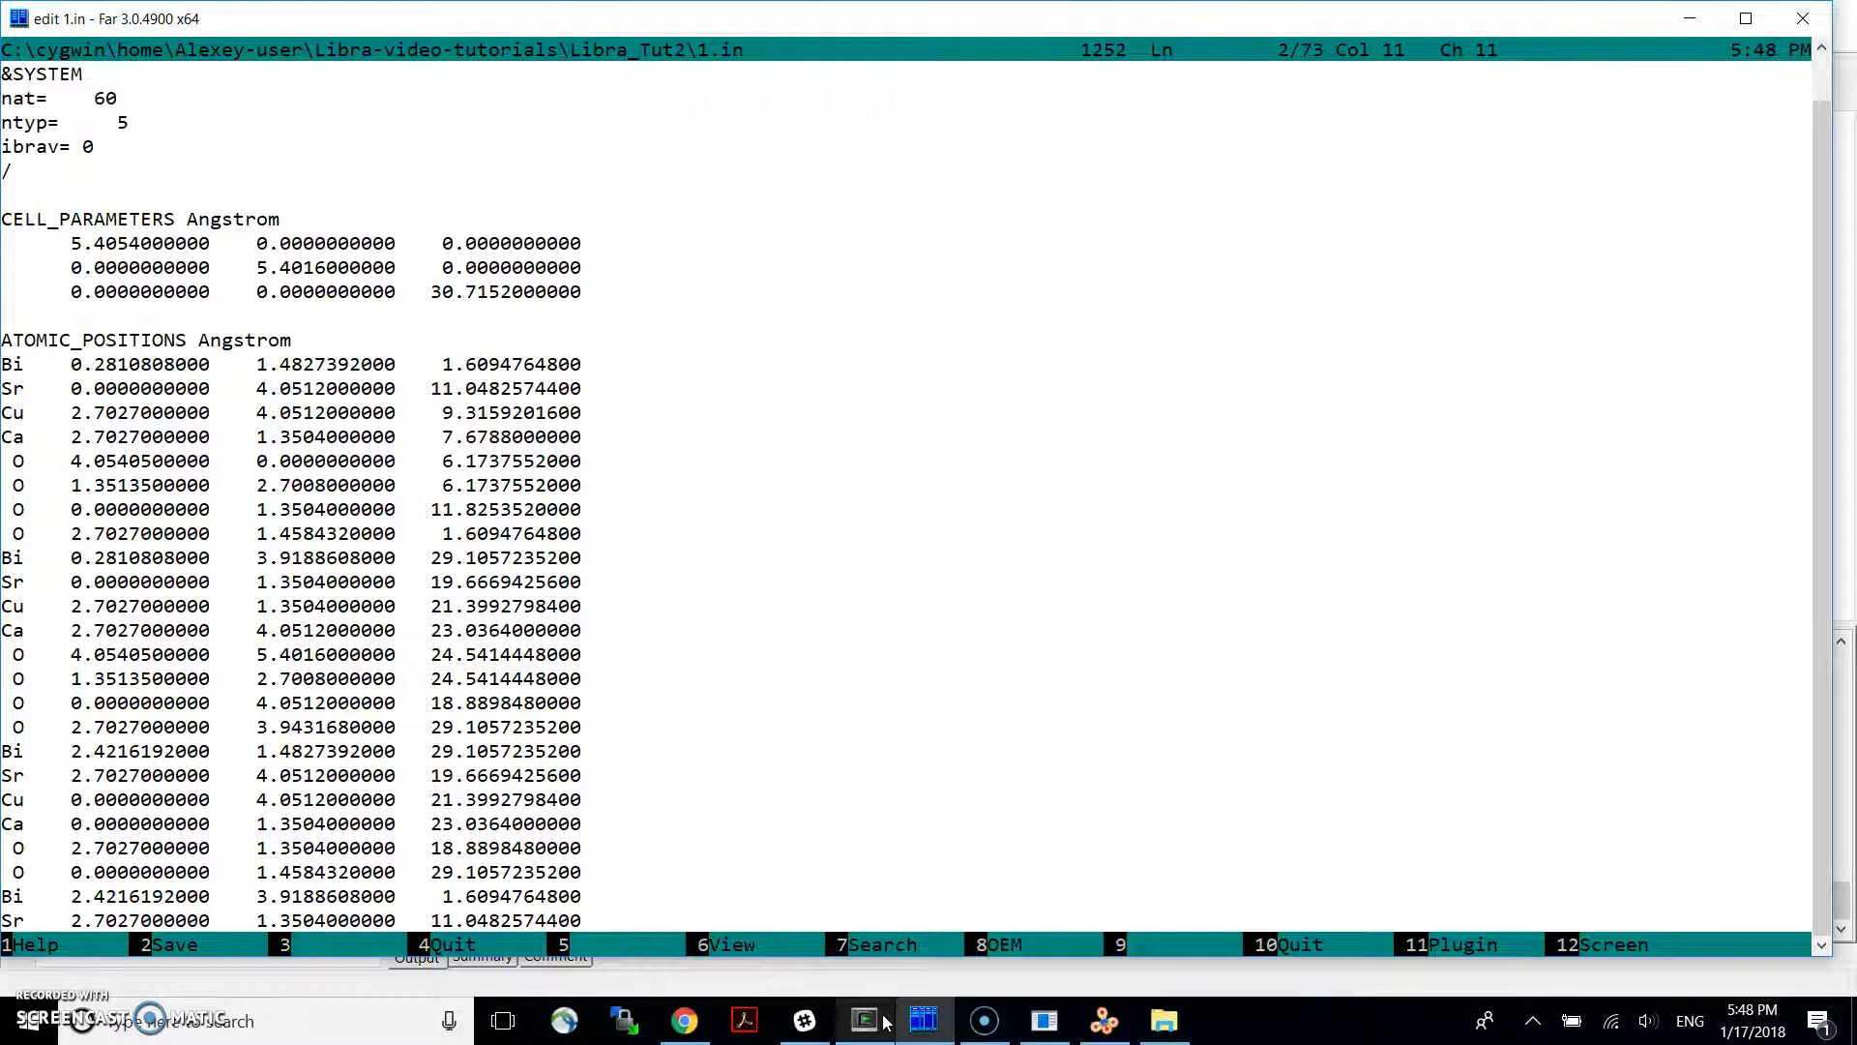
pyautogui.press('Escape')
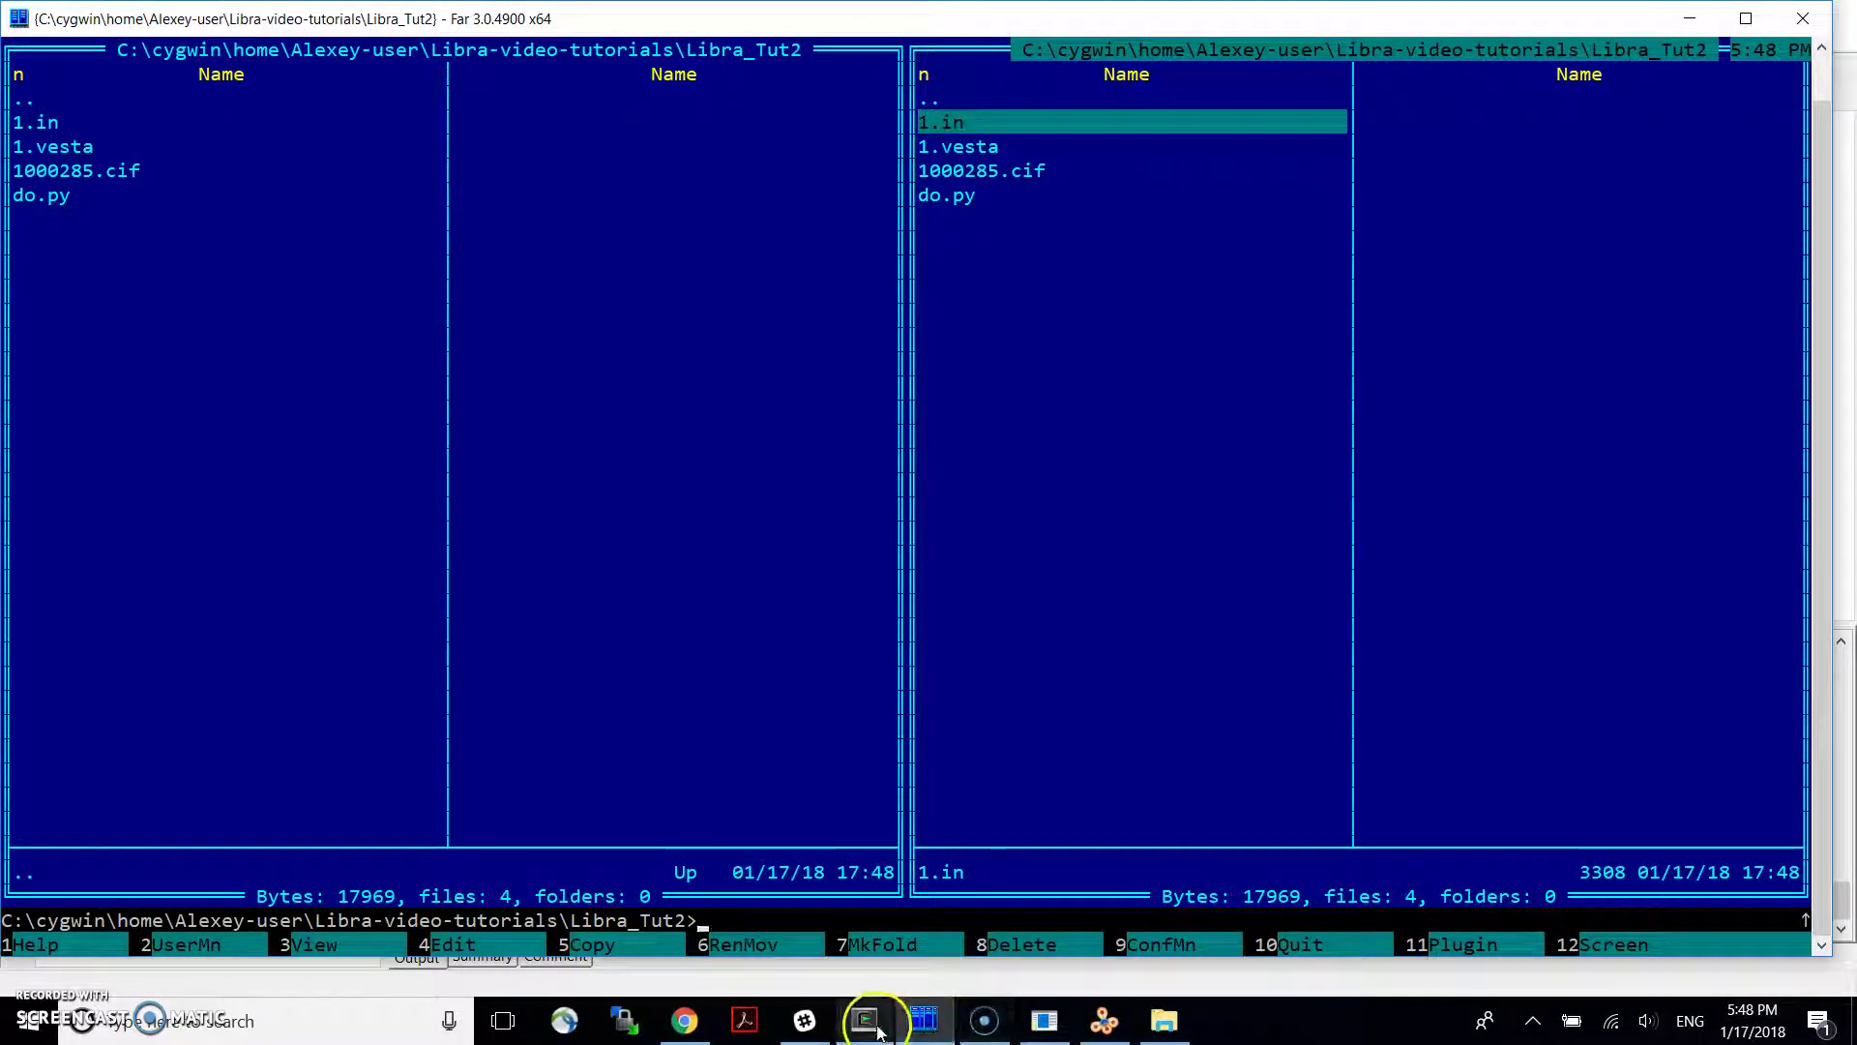
pyautogui.moveTo(984, 1011)
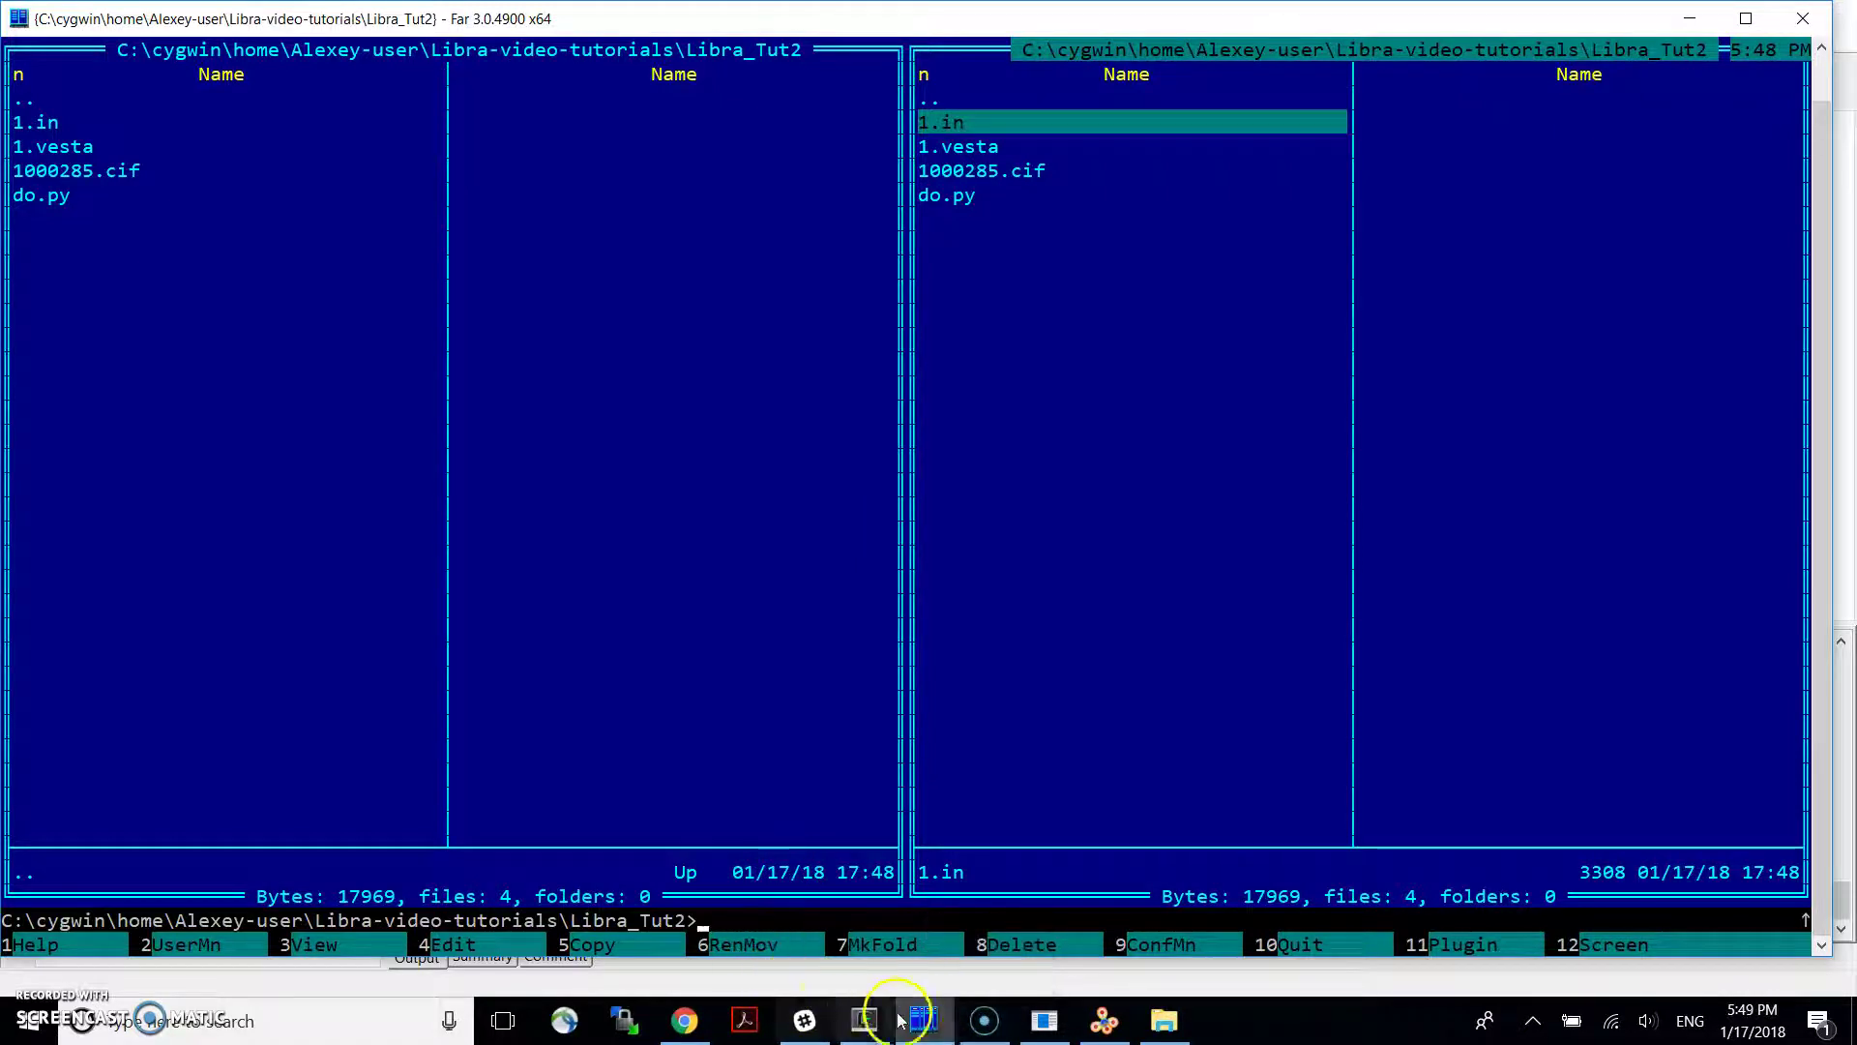
# In Atomsk, list the folder, read 1.in (60 atoms), and write it out as 2.vesta
pyautogui.click(1045, 1021)
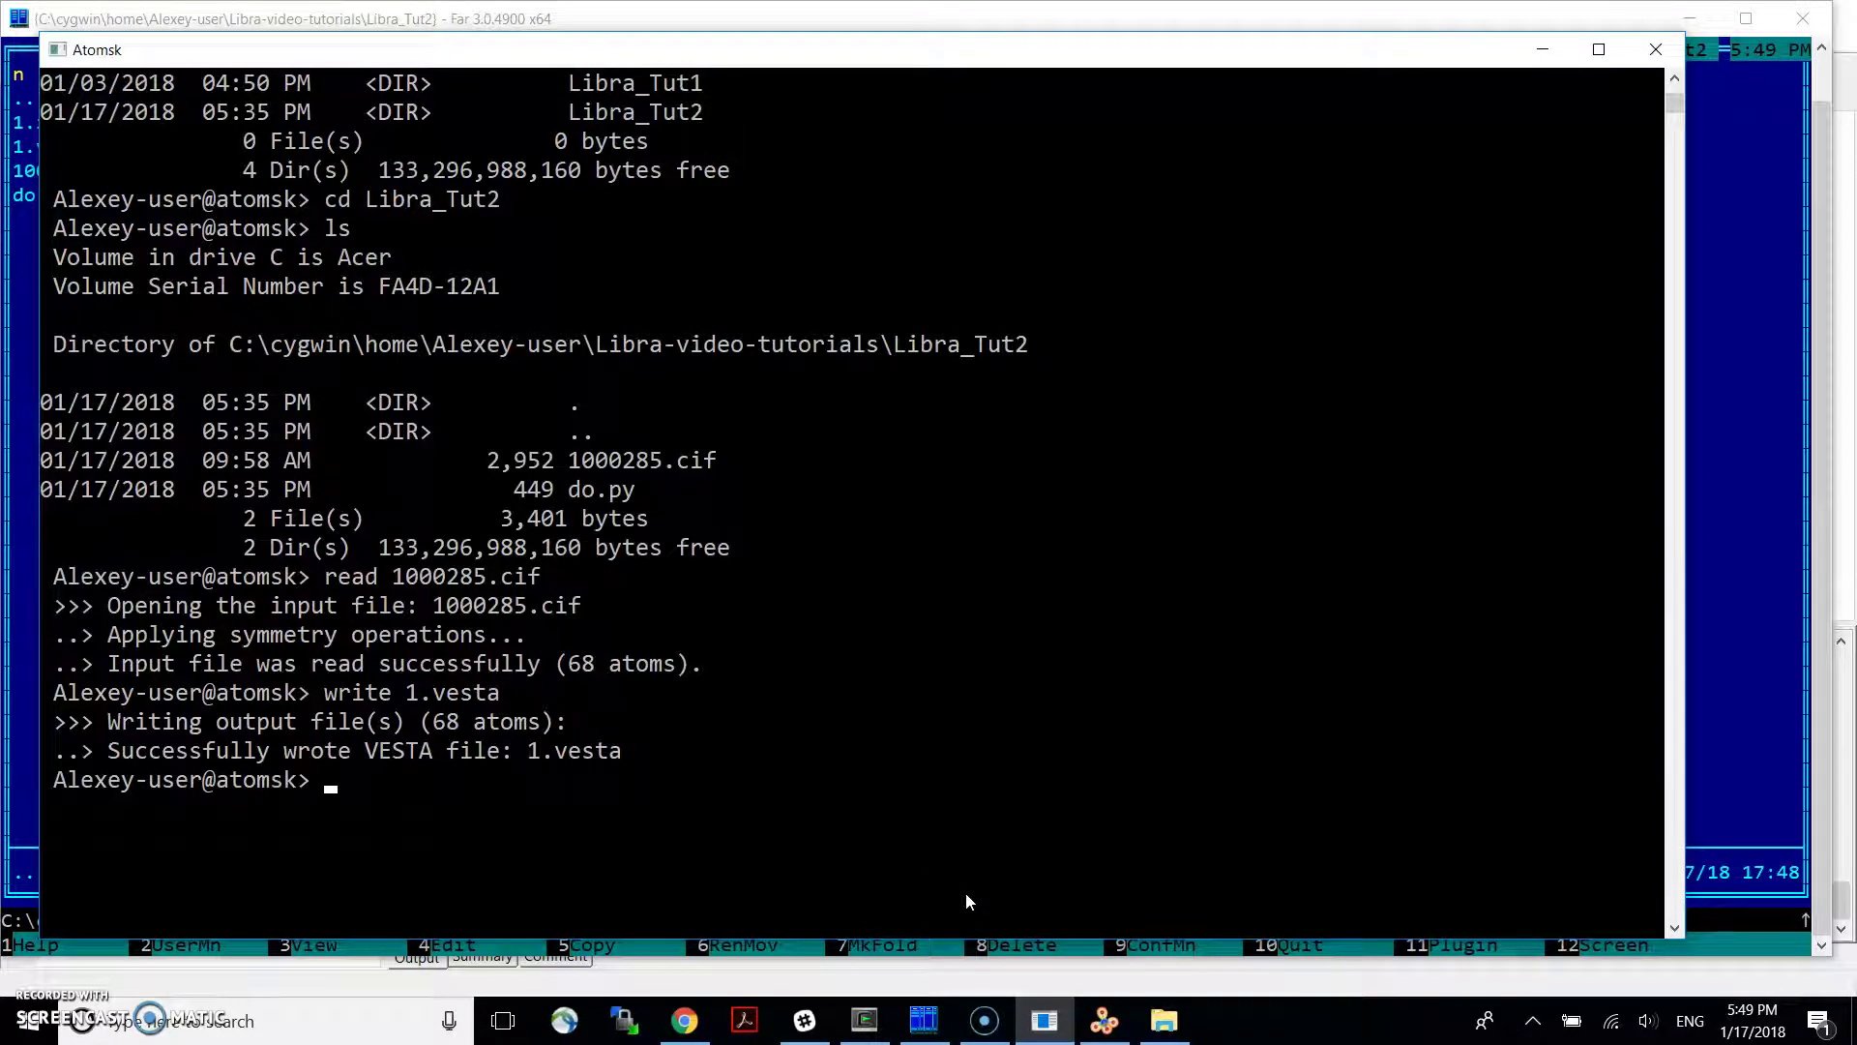
pyautogui.write('ls')
pyautogui.press('Return')
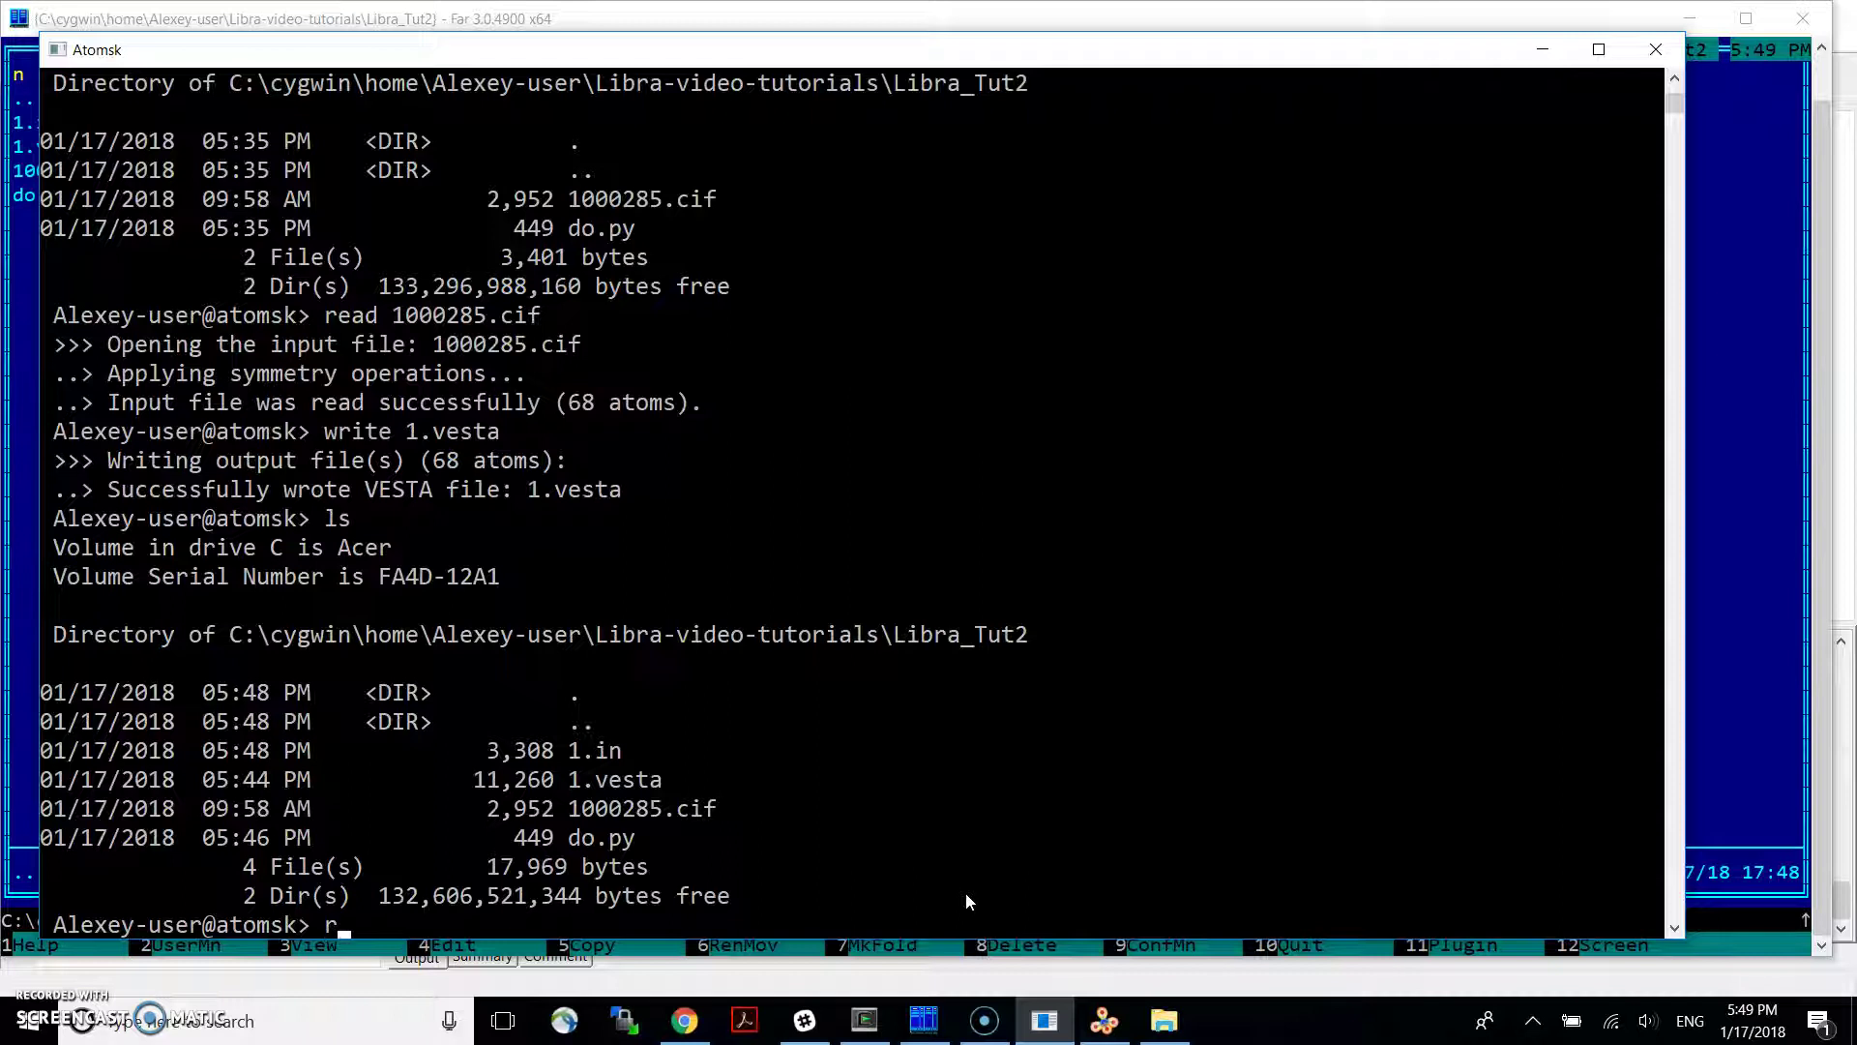
pyautogui.write('read 1.in')
pyautogui.press('Return')
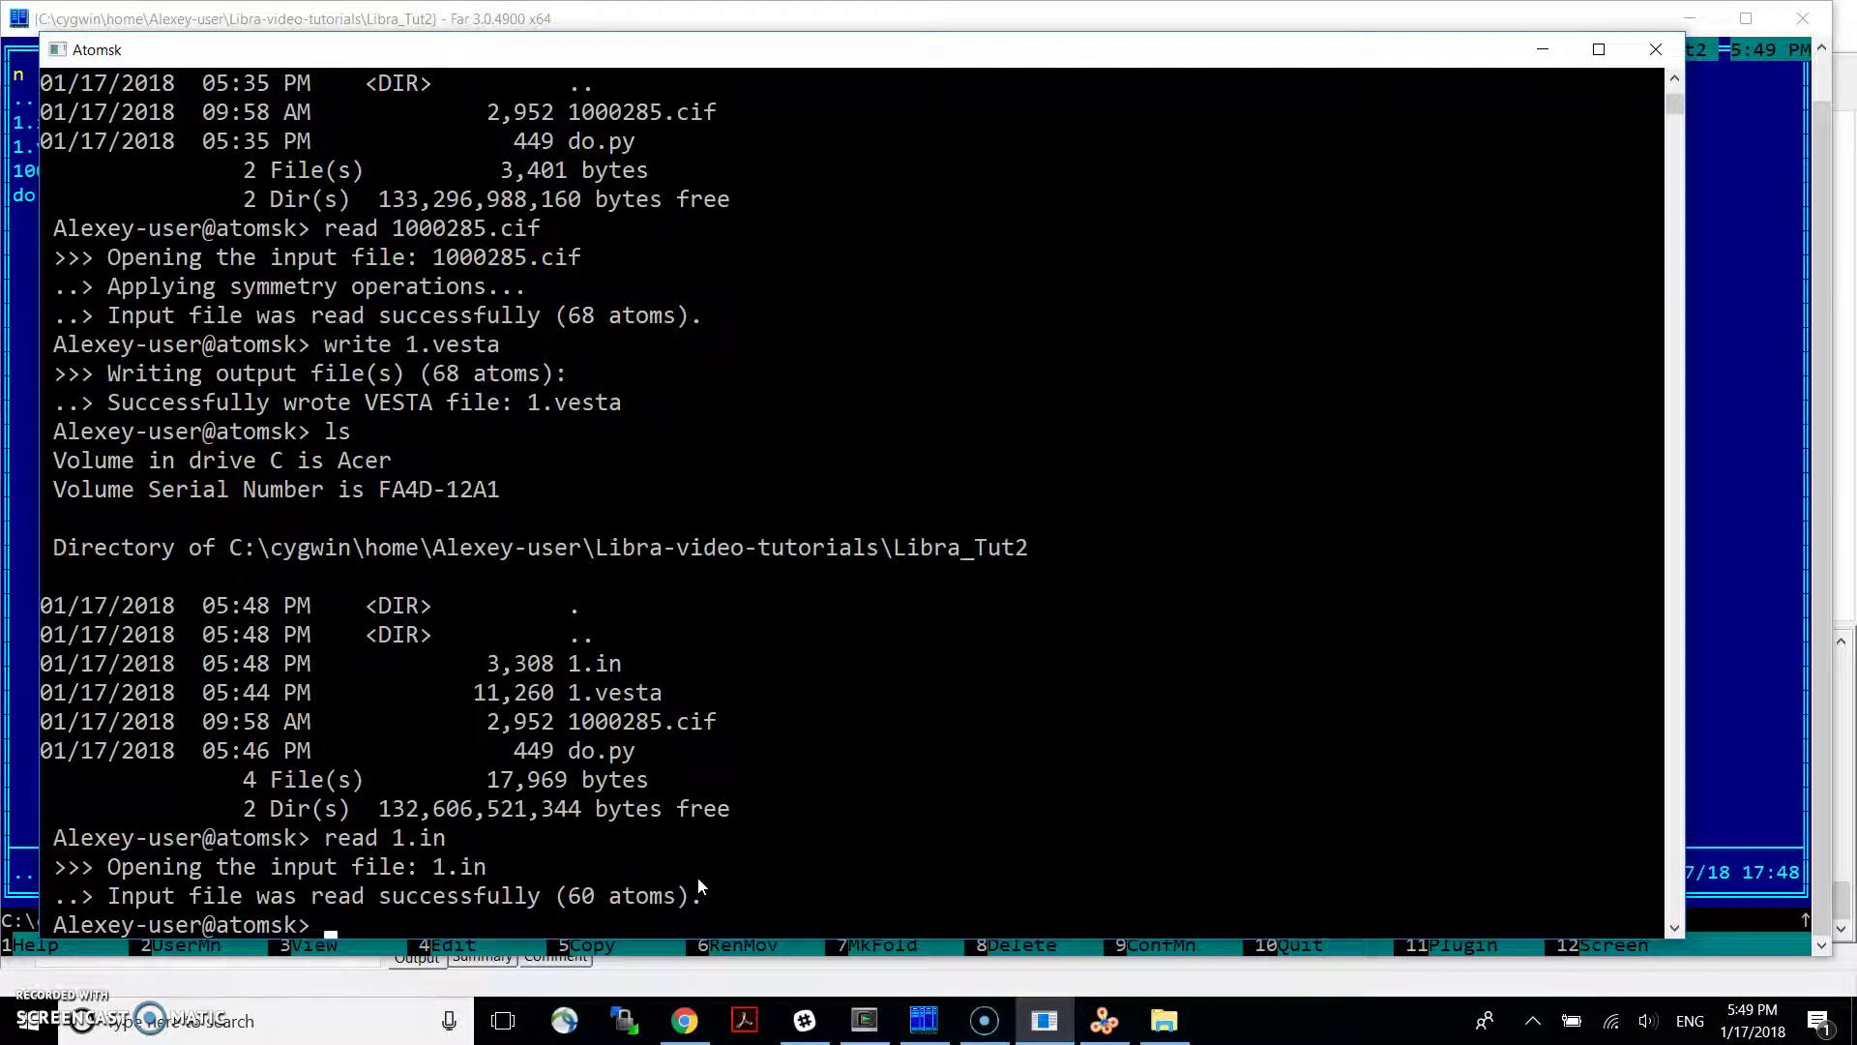
pyautogui.write('write 2.vesta')
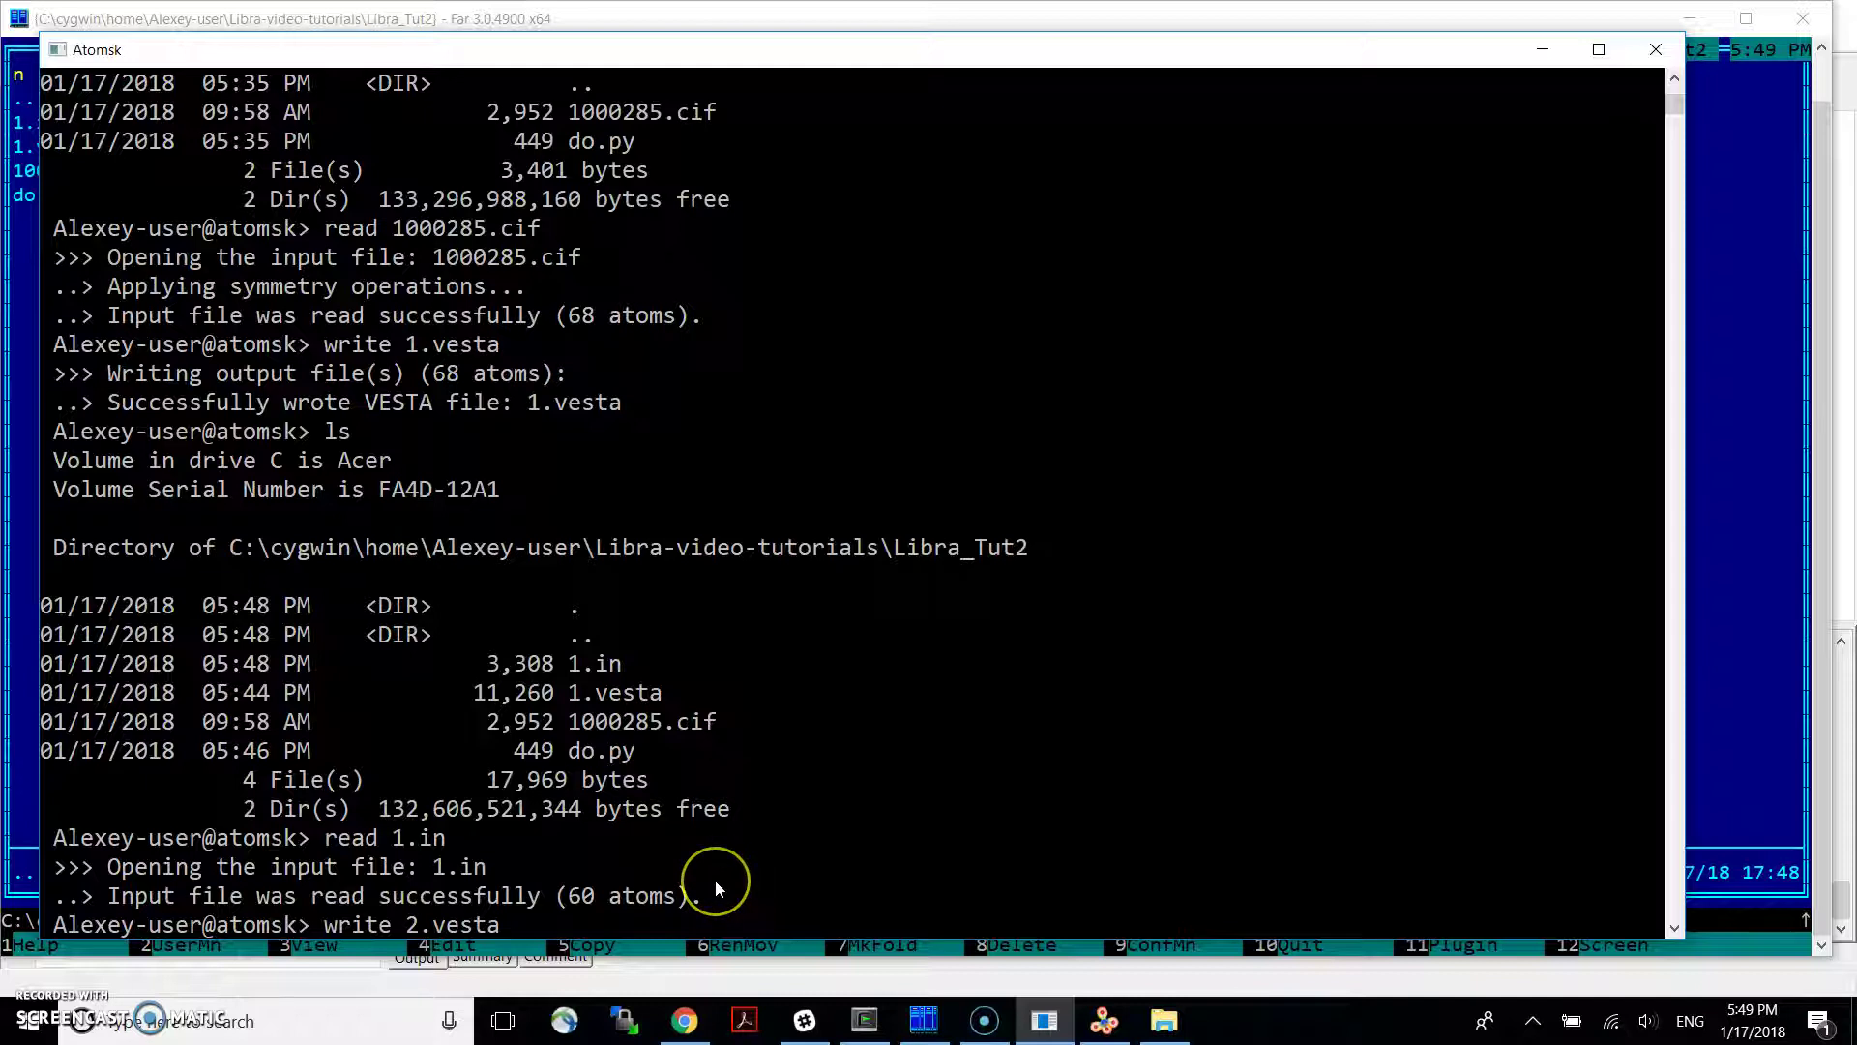
pyautogui.press('Return')
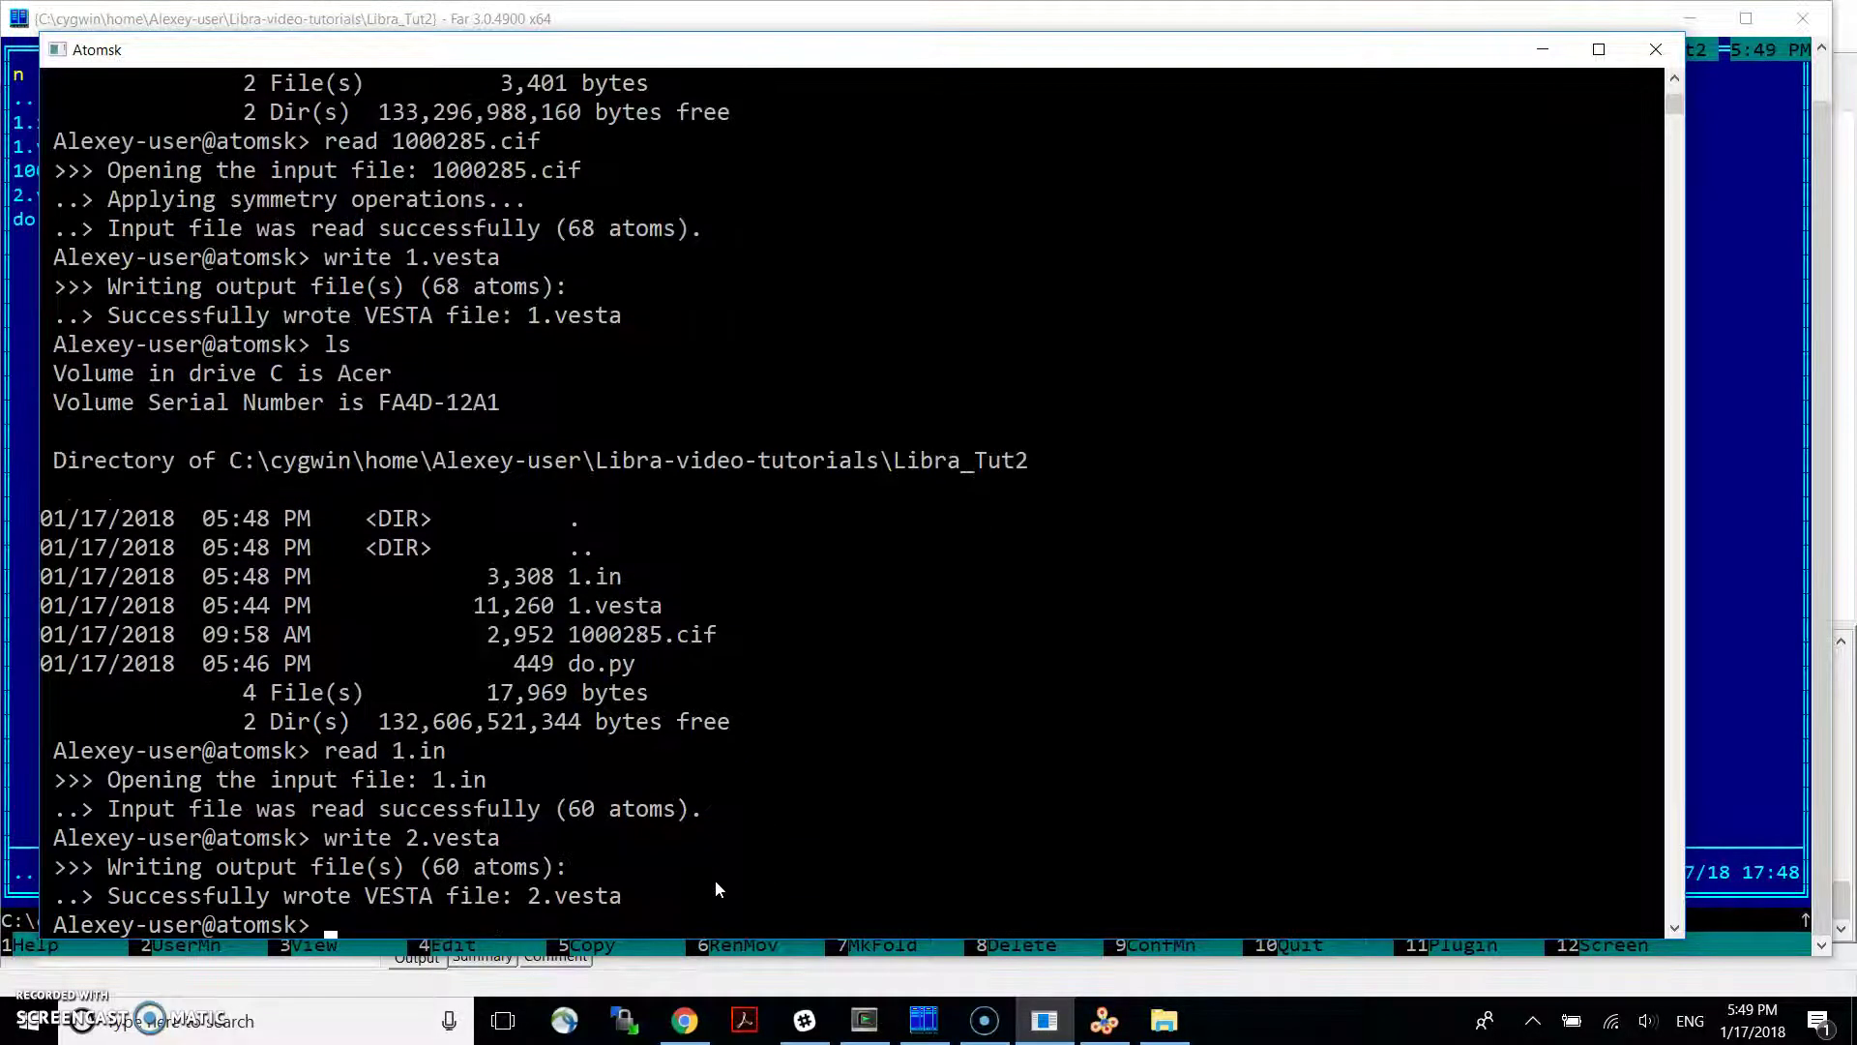
# View 2.vesta with F3, confirm its atom list ends at atom 60, and close the viewer
pyautogui.click(1728, 403)
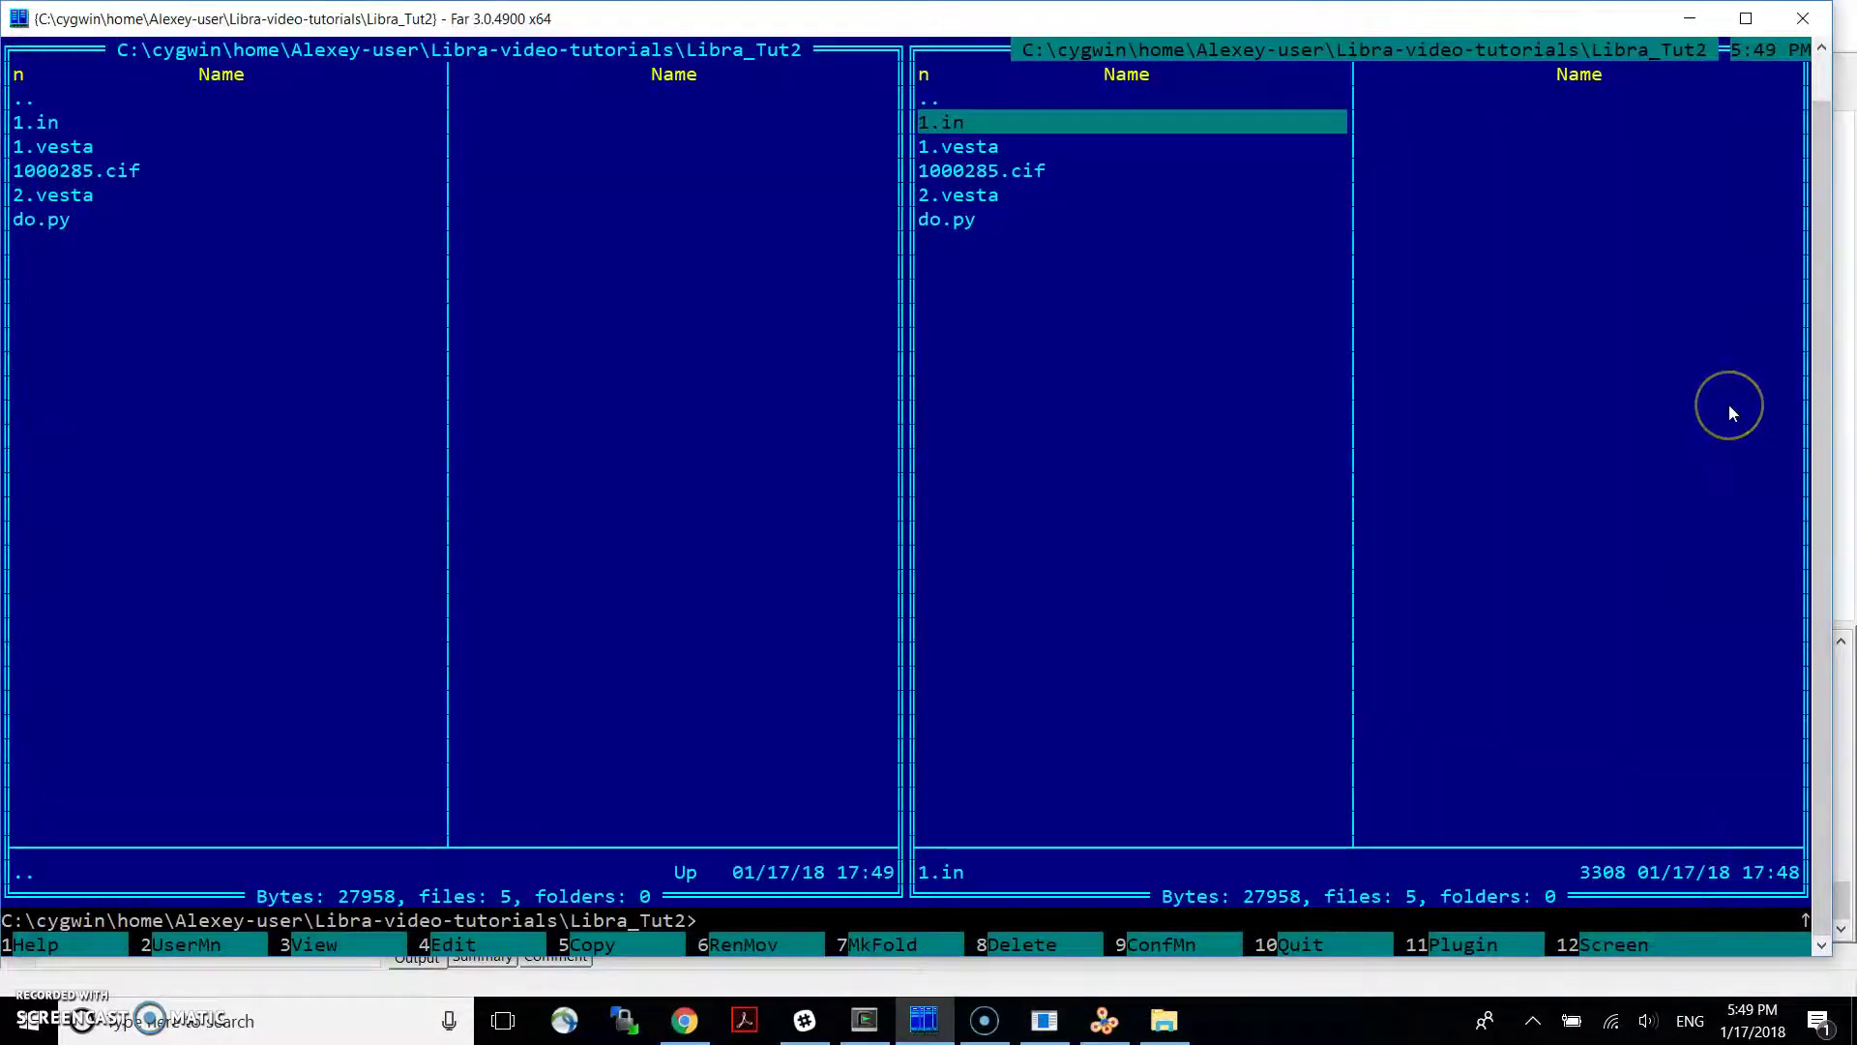
pyautogui.press('Down')
pyautogui.press('Down')
pyautogui.press('Down')
pyautogui.press('F3')
pyautogui.press('End')
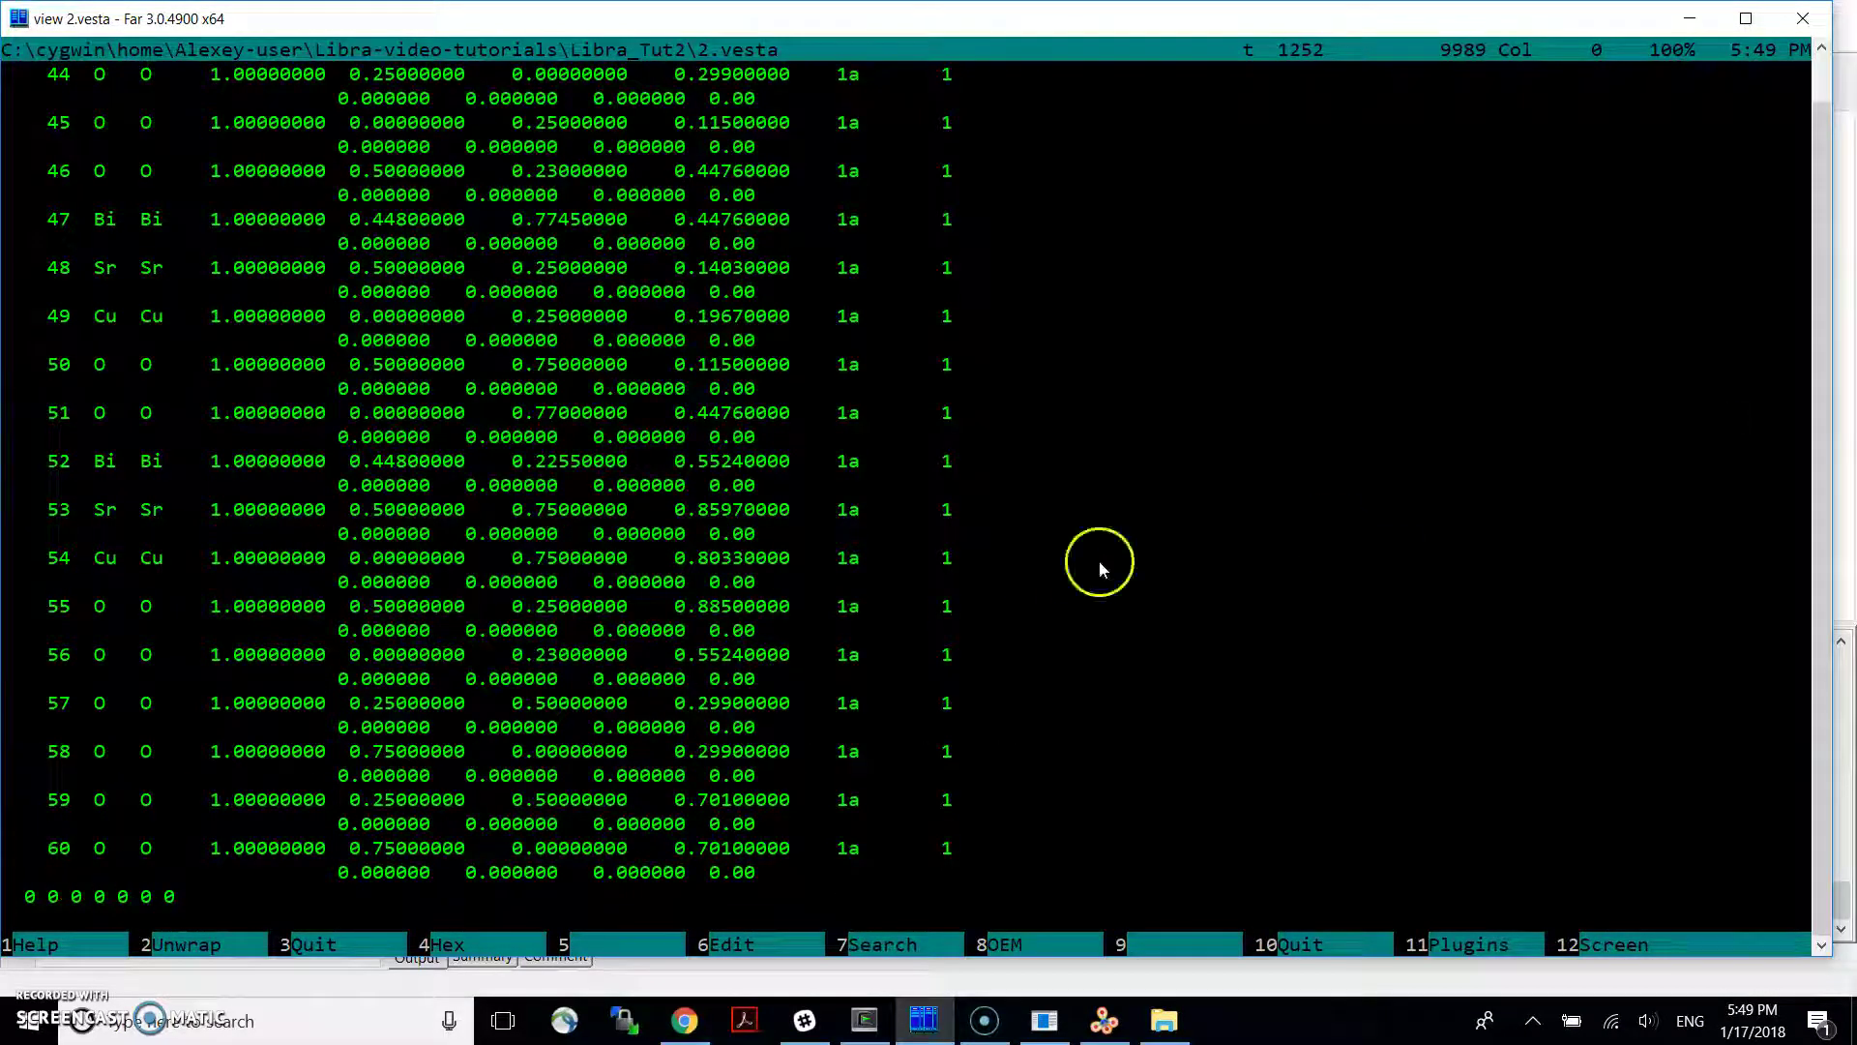
pyautogui.press('Escape')
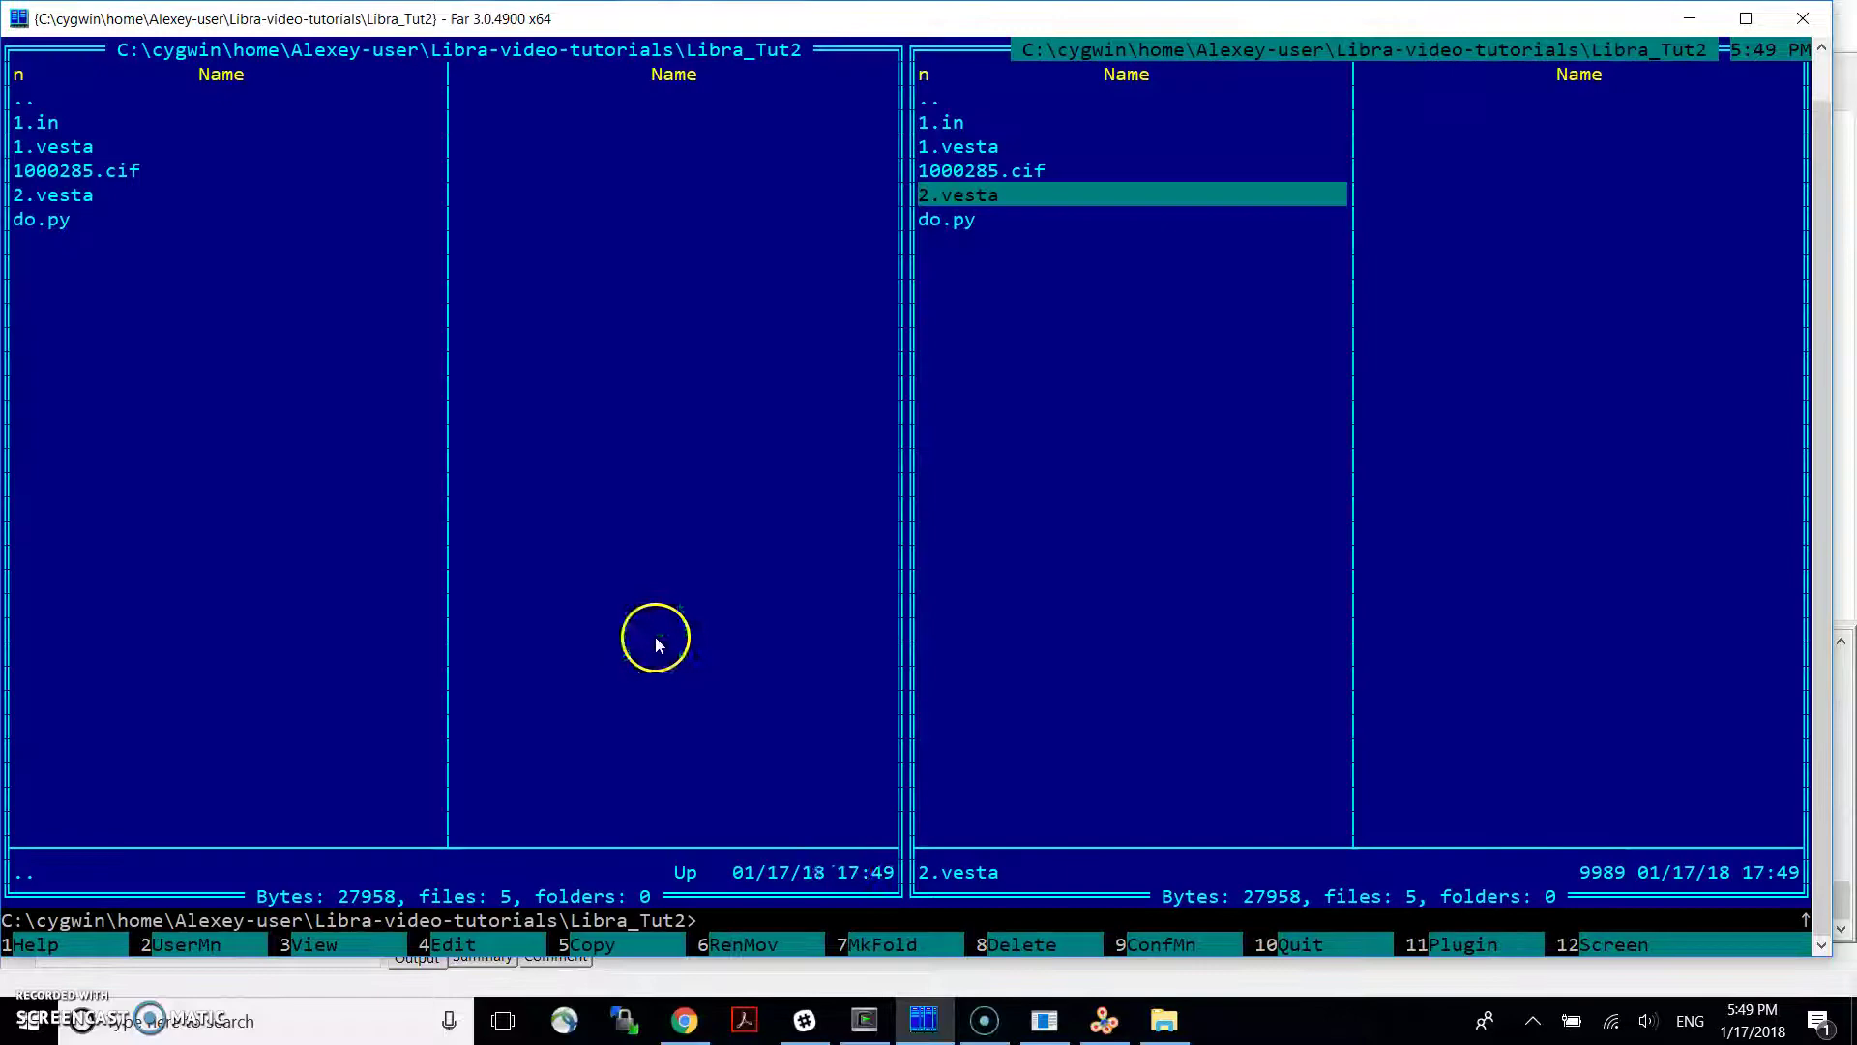
# Load 2.vesta from the Libra_Tut2 folder into the VESTA viewer
pyautogui.click(1104, 1020)
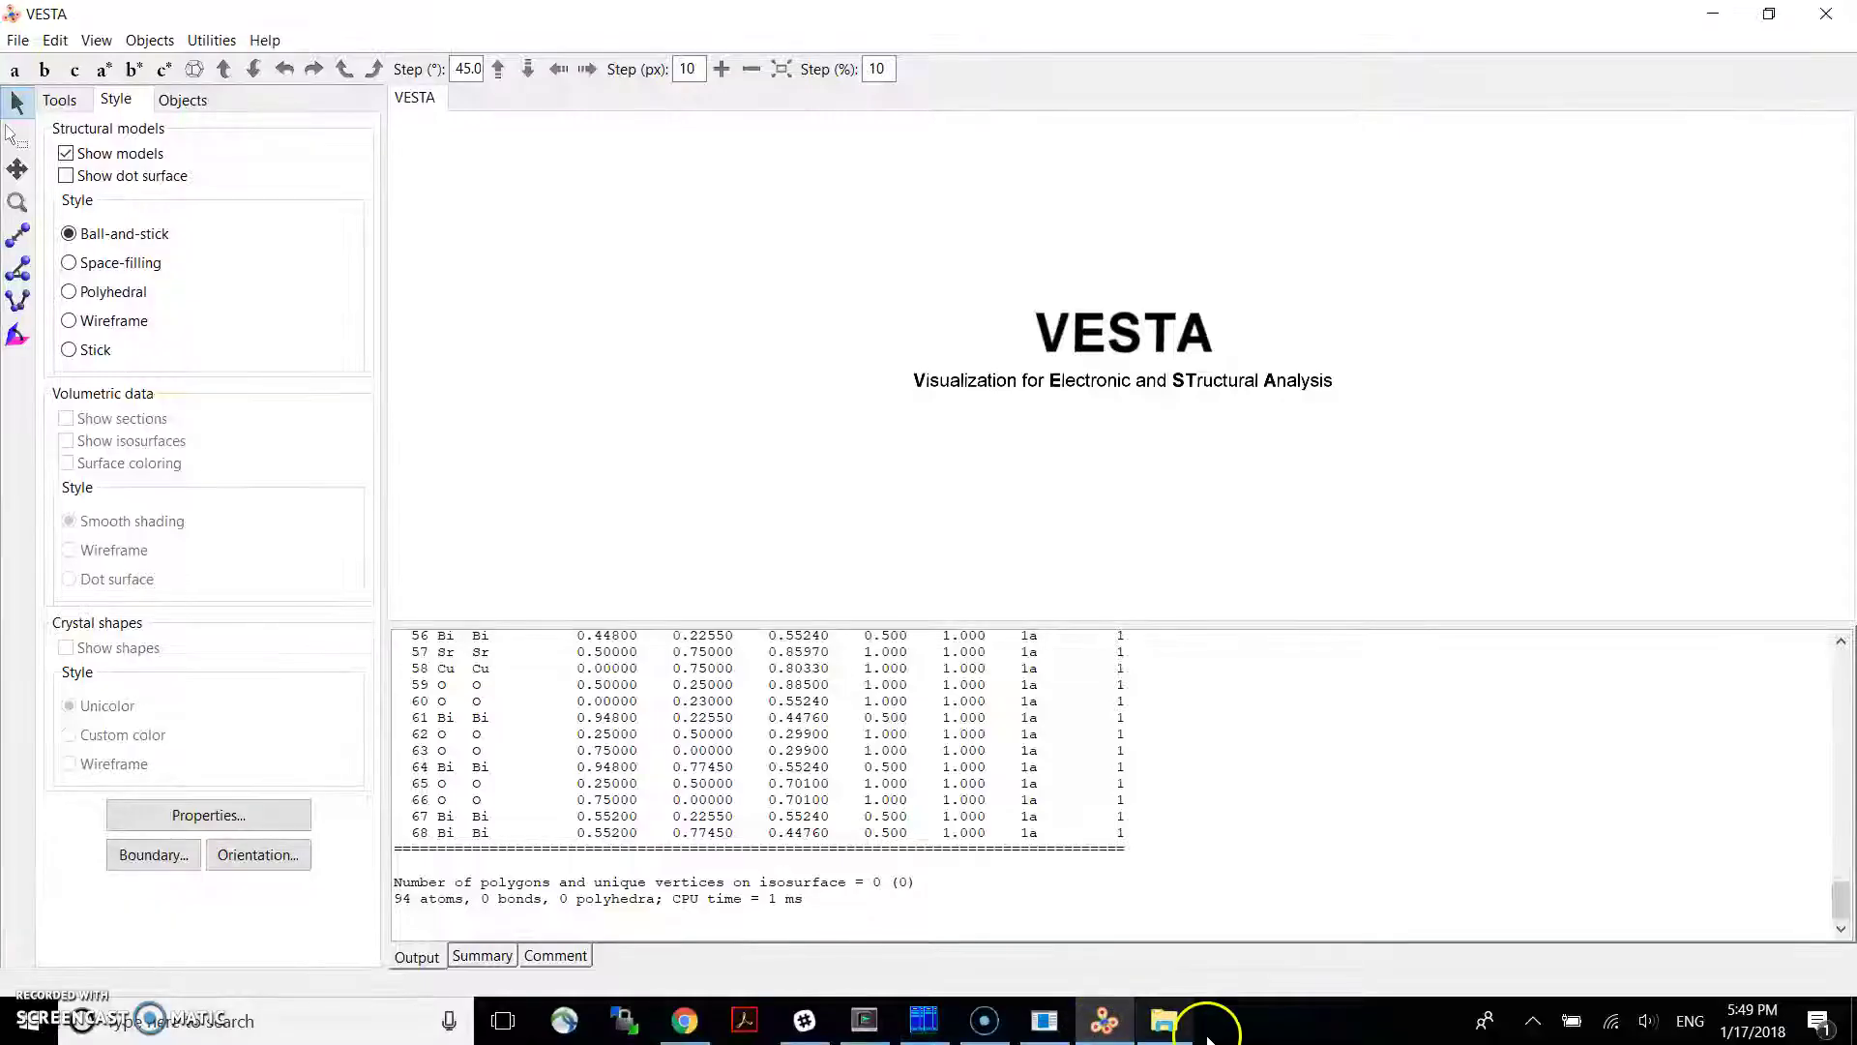
pyautogui.click(1175, 1028)
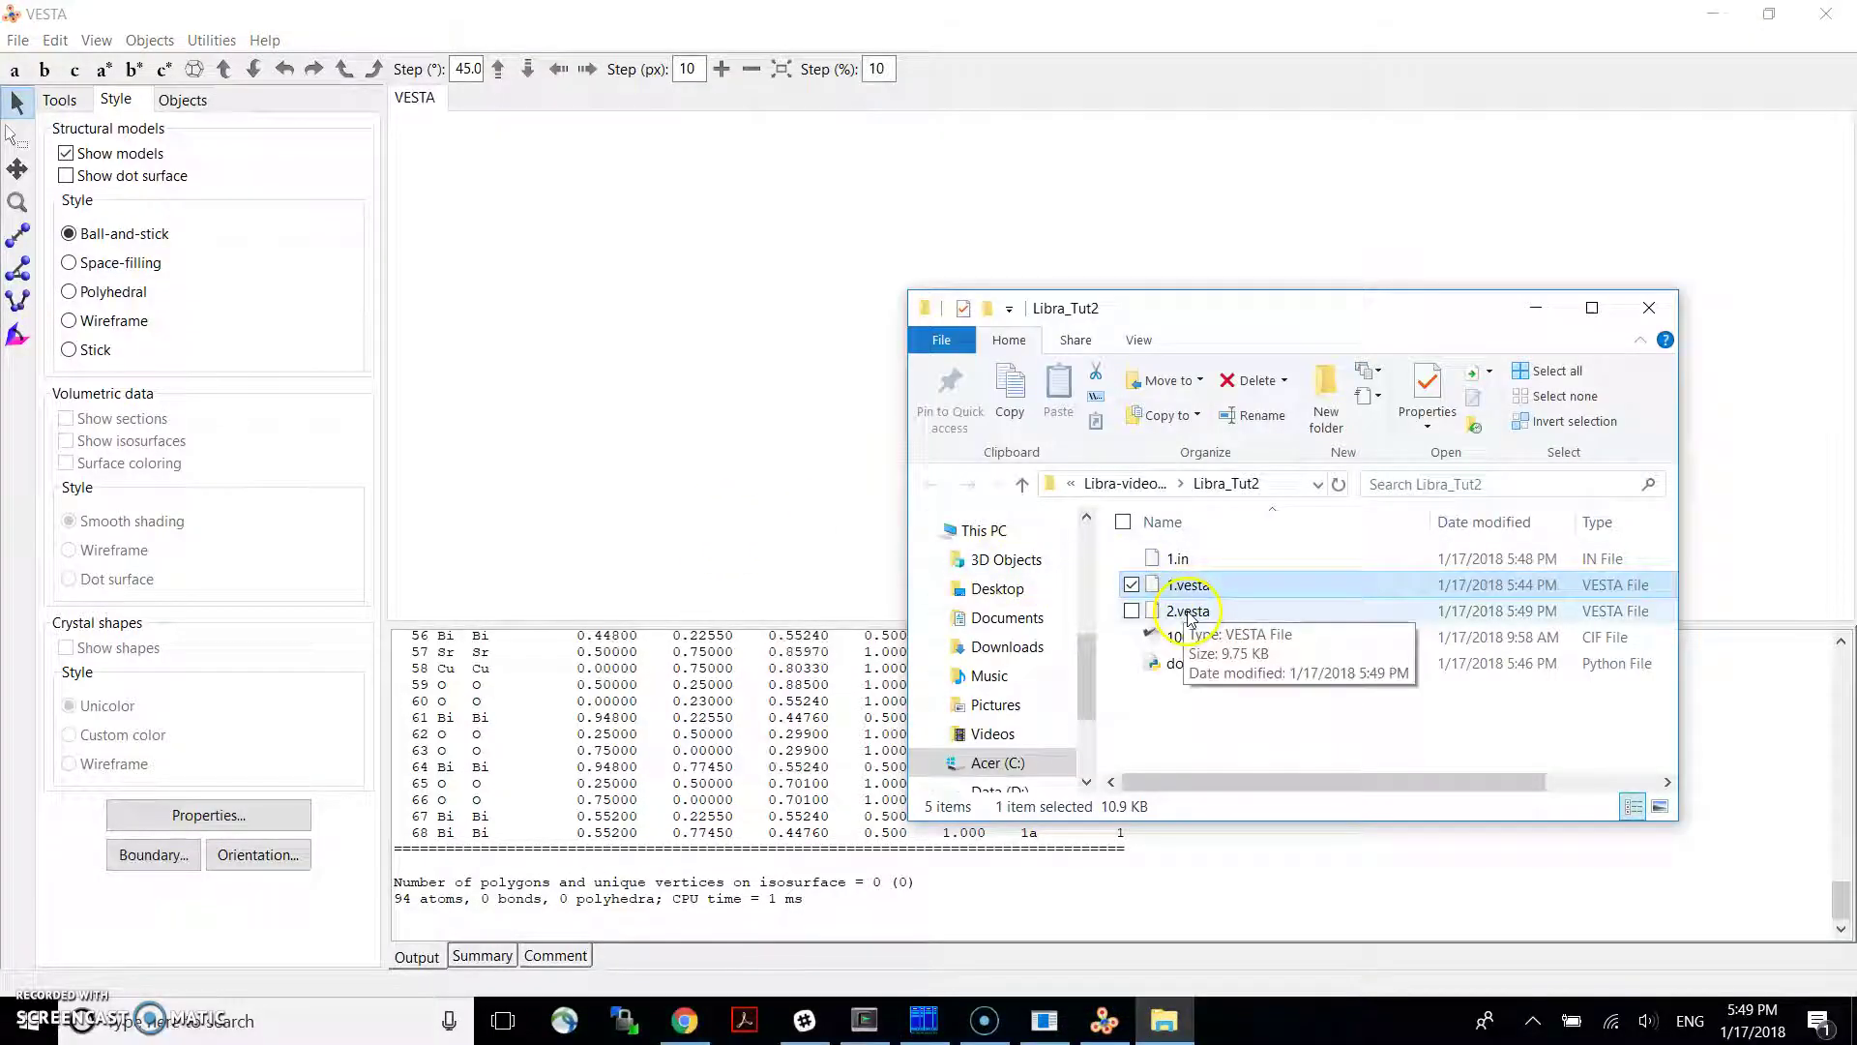
pyautogui.moveTo(1188, 610); pyautogui.dragTo(746, 365)
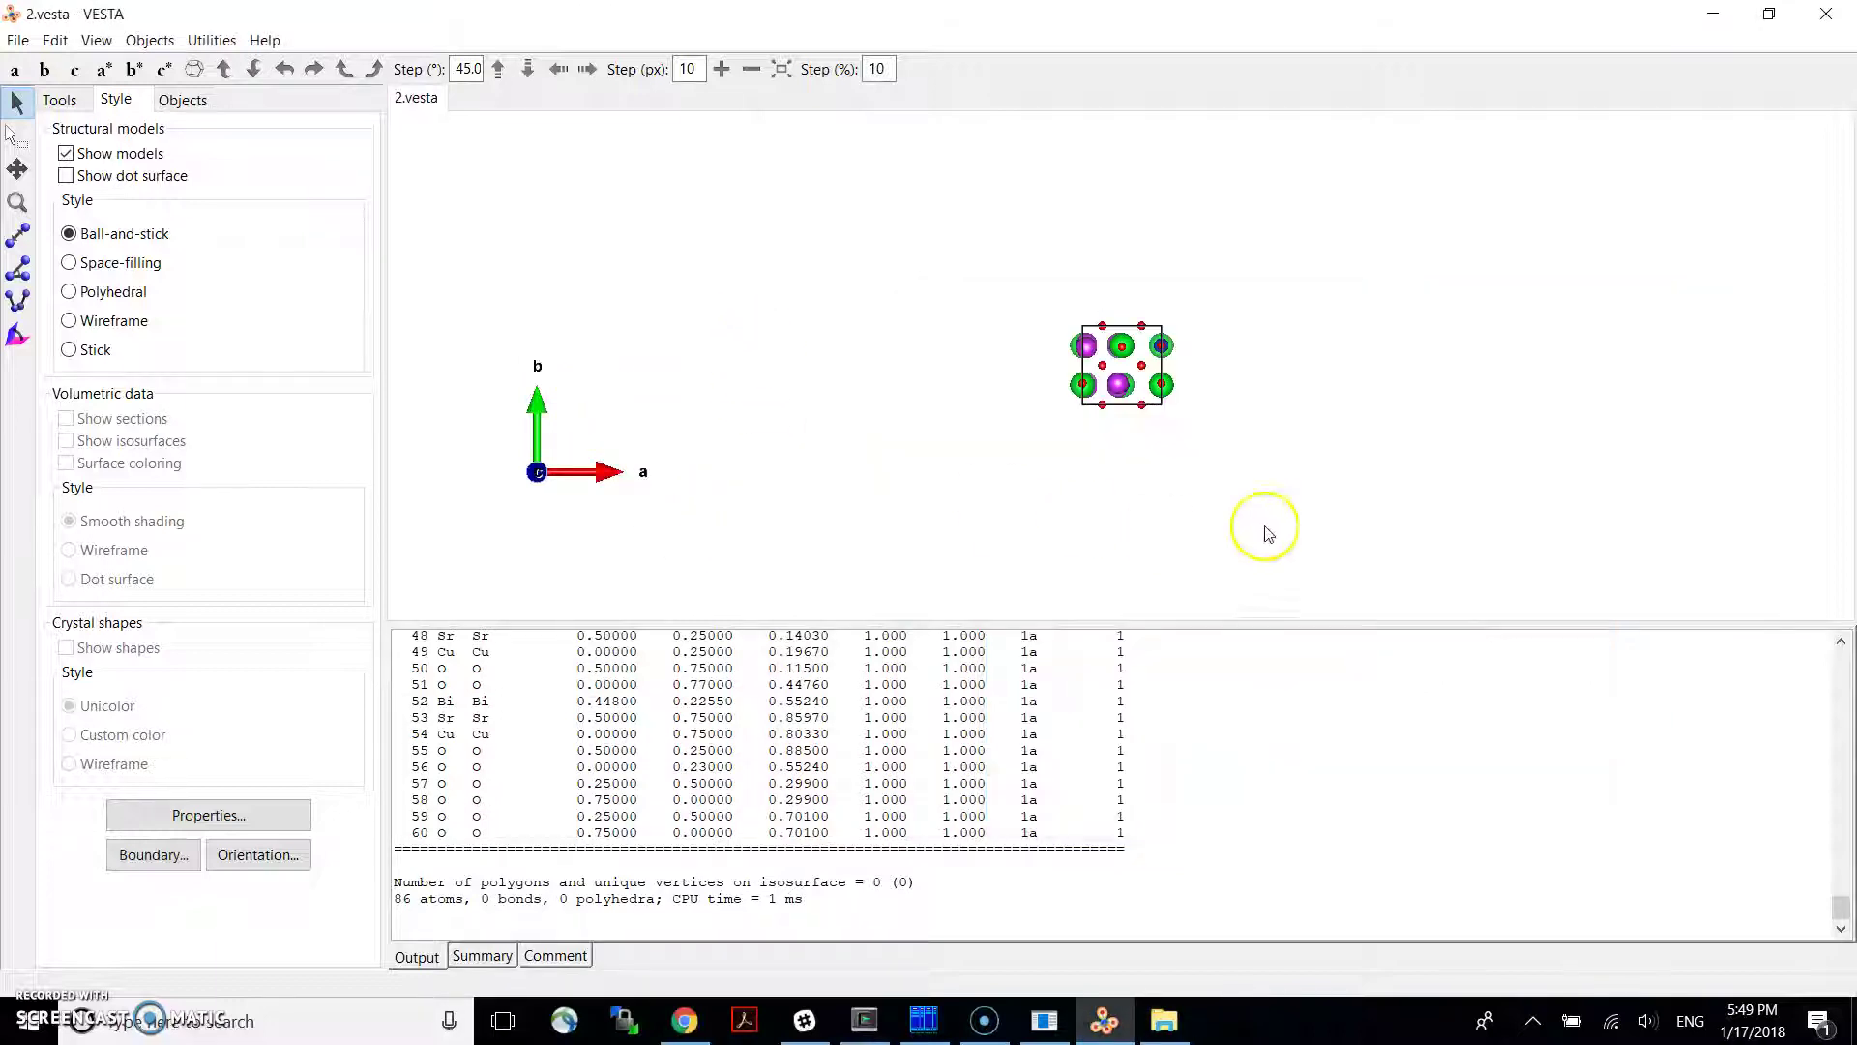
# Rotate, tilt and zoom the 86-atom model to check from several sides that no atoms overlap
pyautogui.moveTo(1165, 493); pyautogui.dragTo(1050, 489)
pyautogui.scroll(5, 1112, 428)
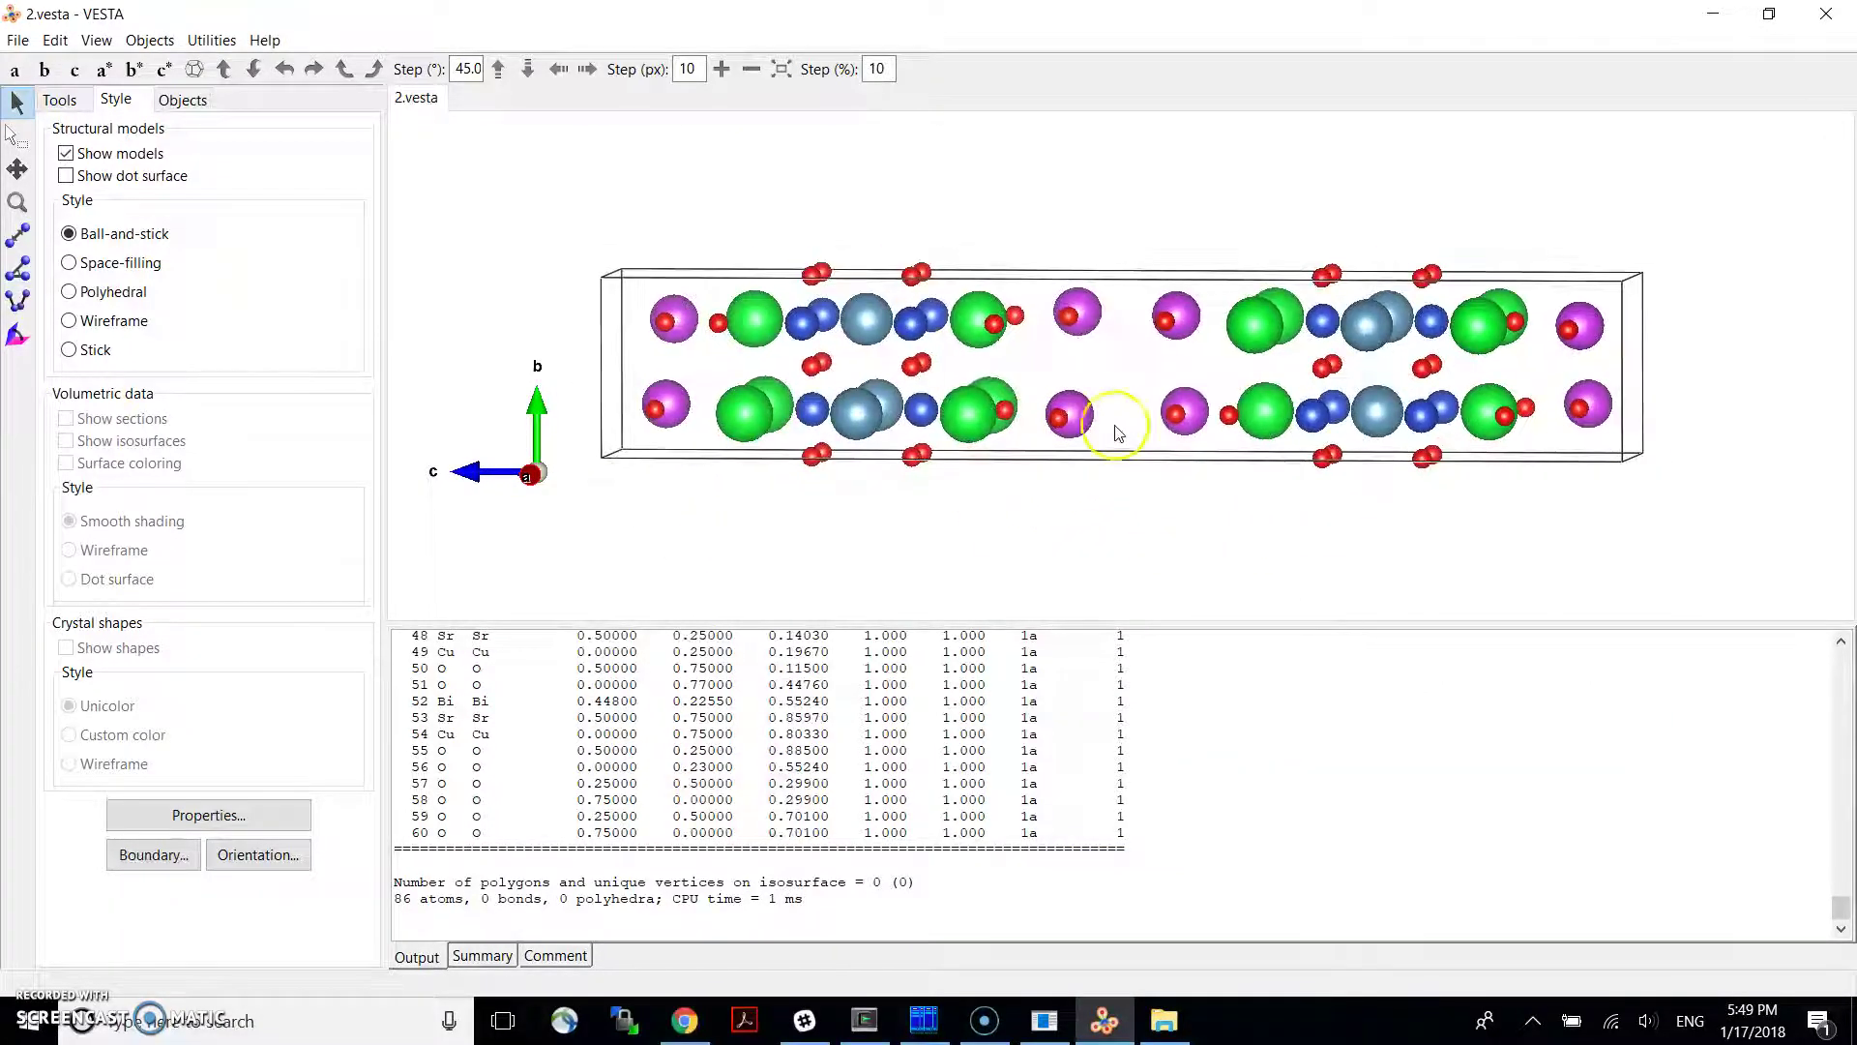
pyautogui.moveTo(1125, 431); pyautogui.dragTo(1159, 539)
pyautogui.moveTo(1188, 615); pyautogui.dragTo(1128, 634)
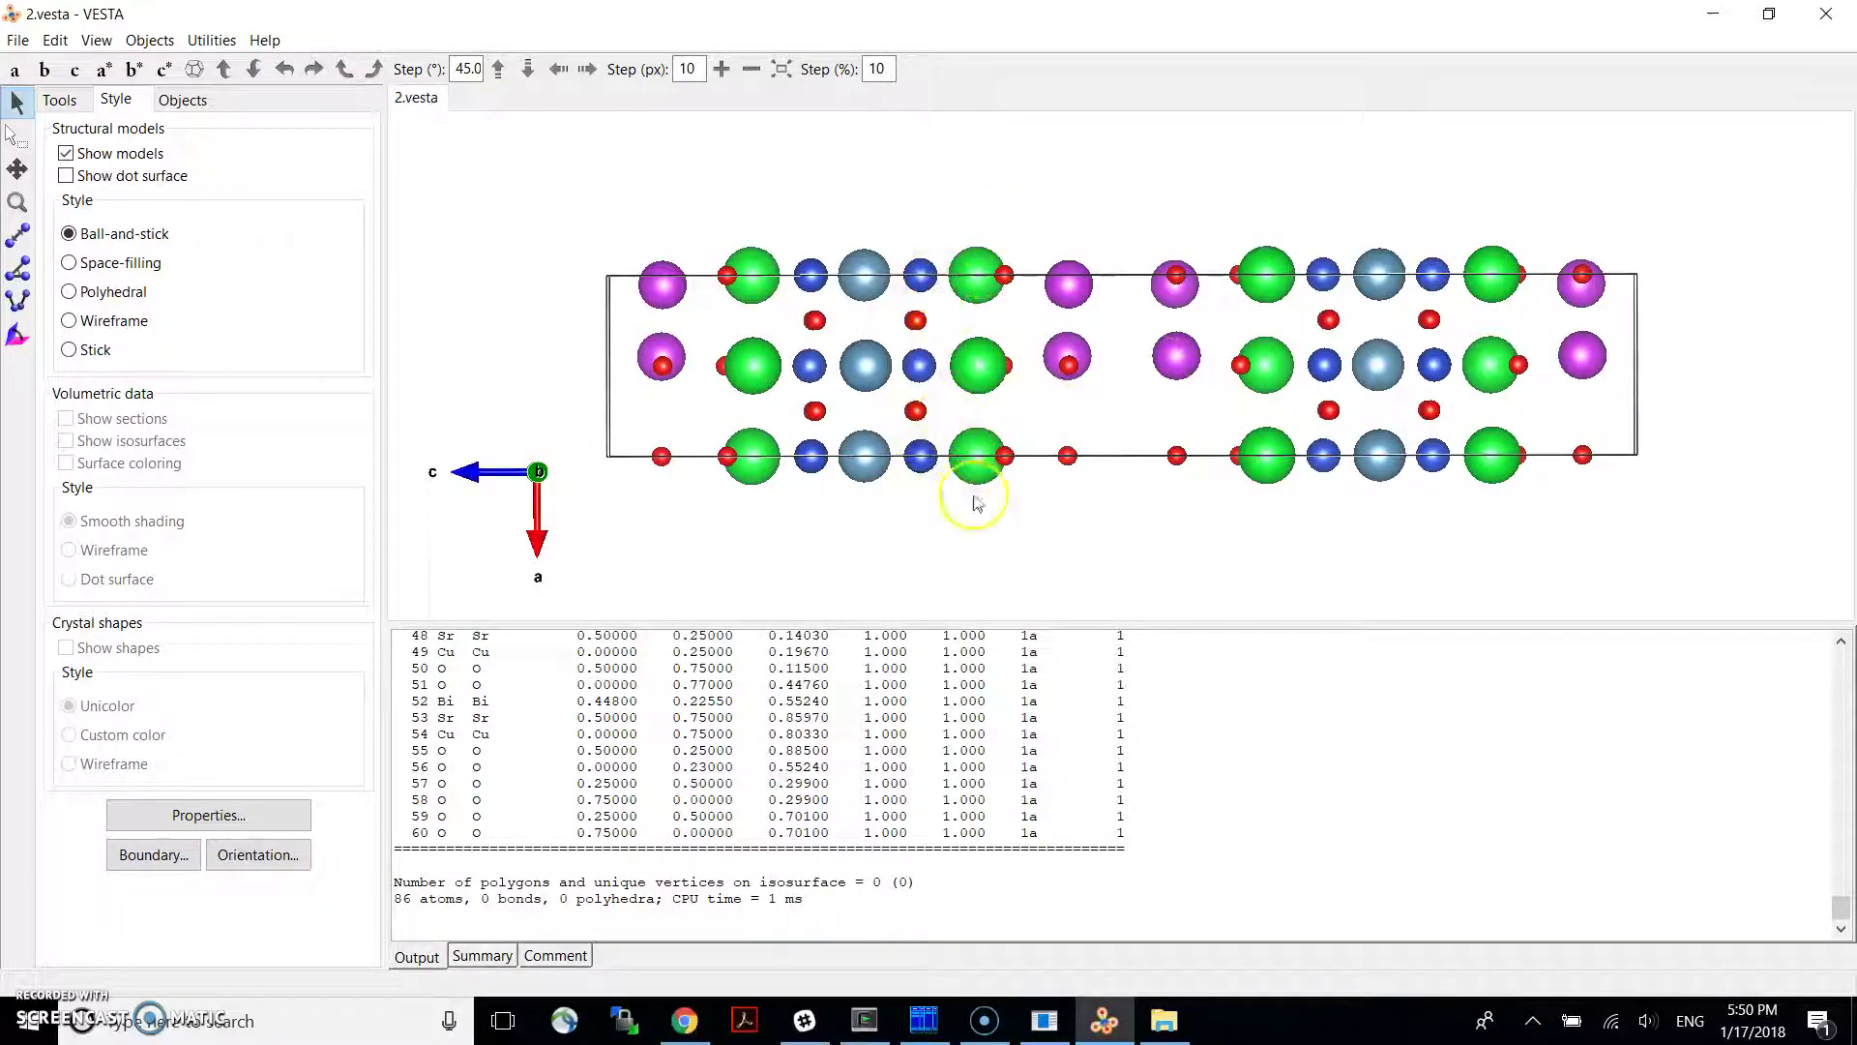
pyautogui.moveTo(1006, 426)
pyautogui.mouseDown()
pyautogui.moveTo(1015, 117)
pyautogui.moveTo(1000, 416)
pyautogui.moveTo(983, 444)
pyautogui.moveTo(929, 415)
pyautogui.moveTo(1004, 429)
pyautogui.mouseUp()
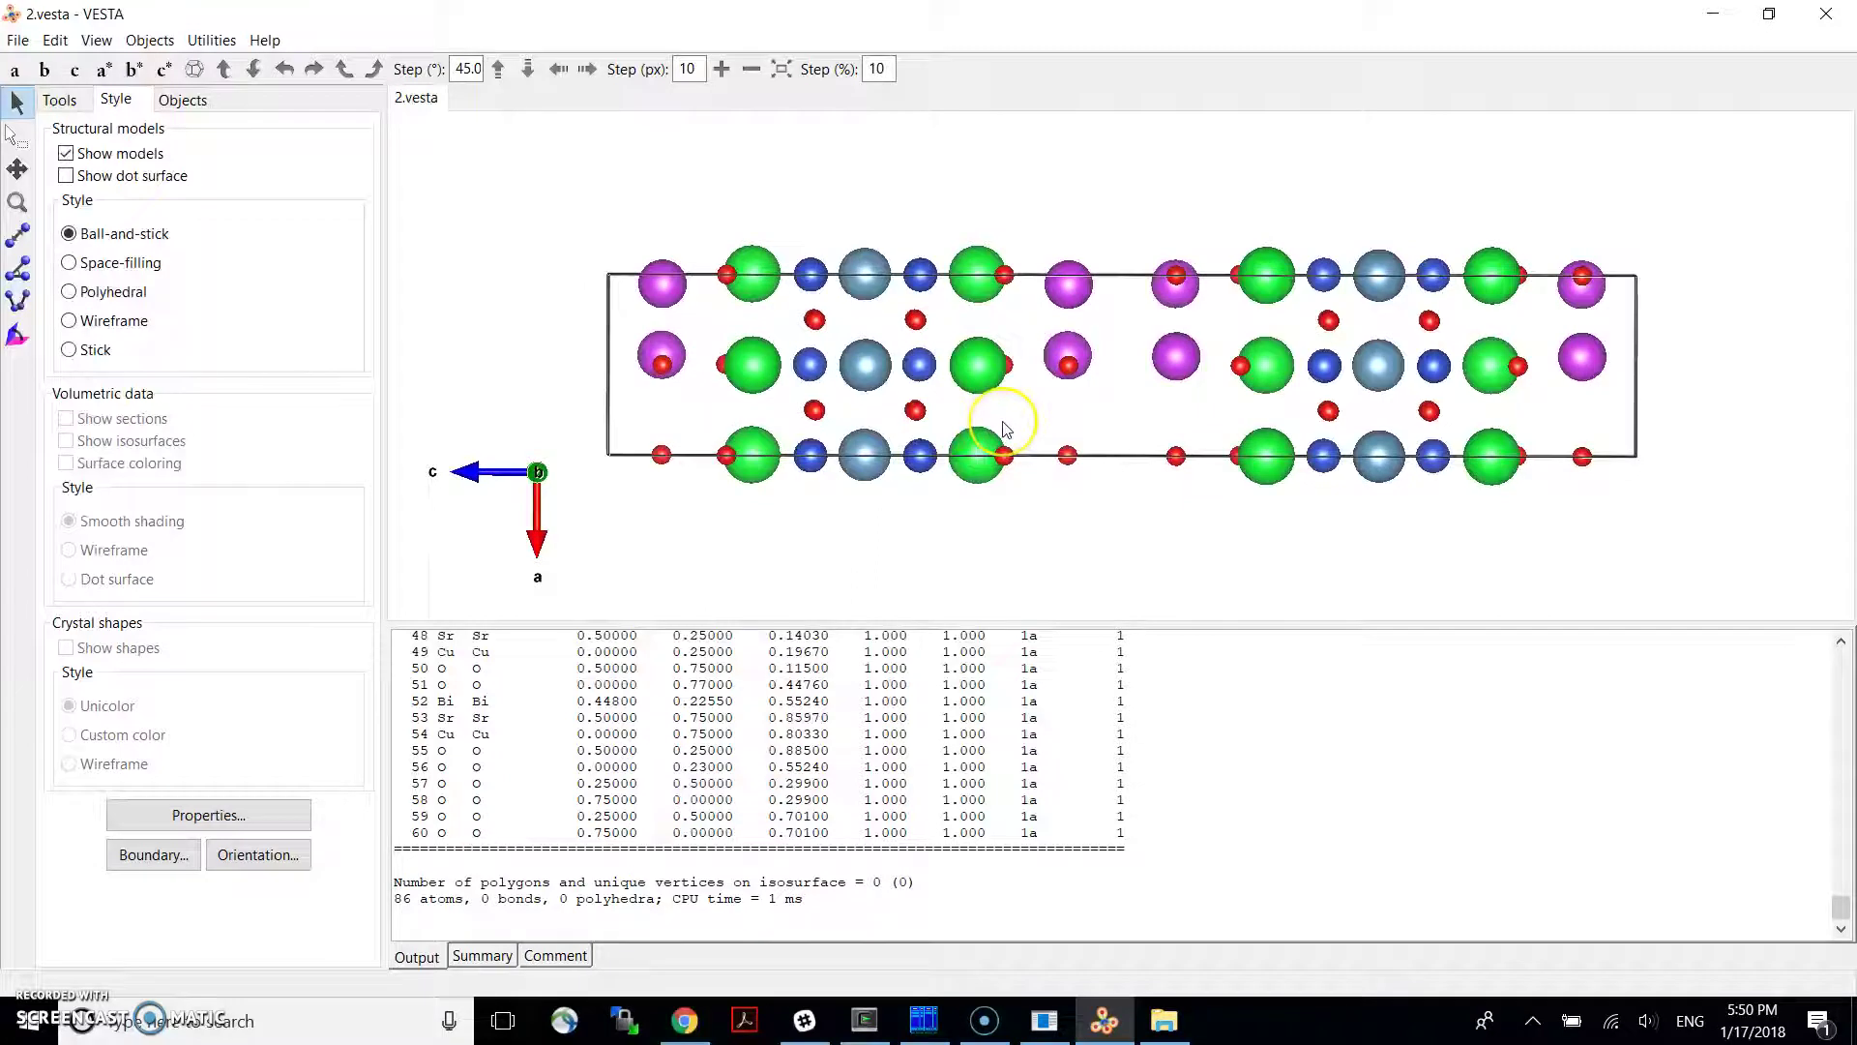
pyautogui.click(1002, 377)
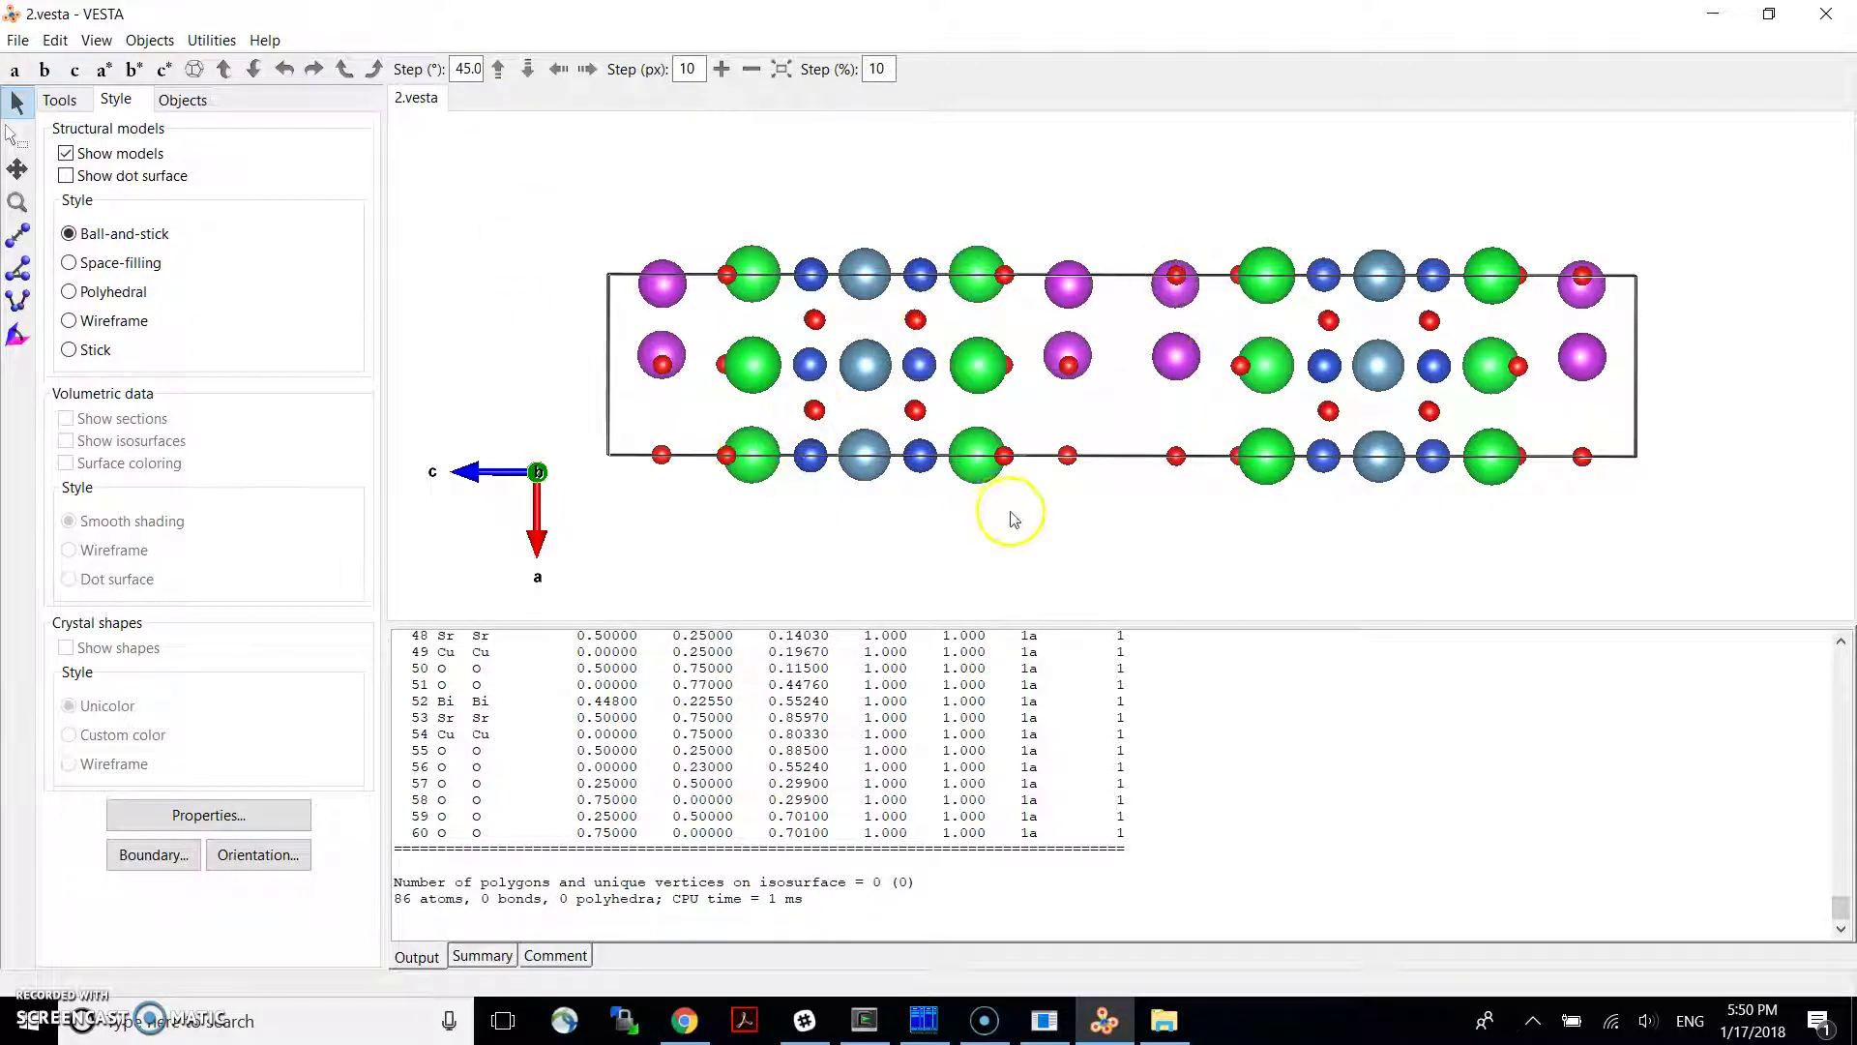
pyautogui.scroll(1, 1009, 518)
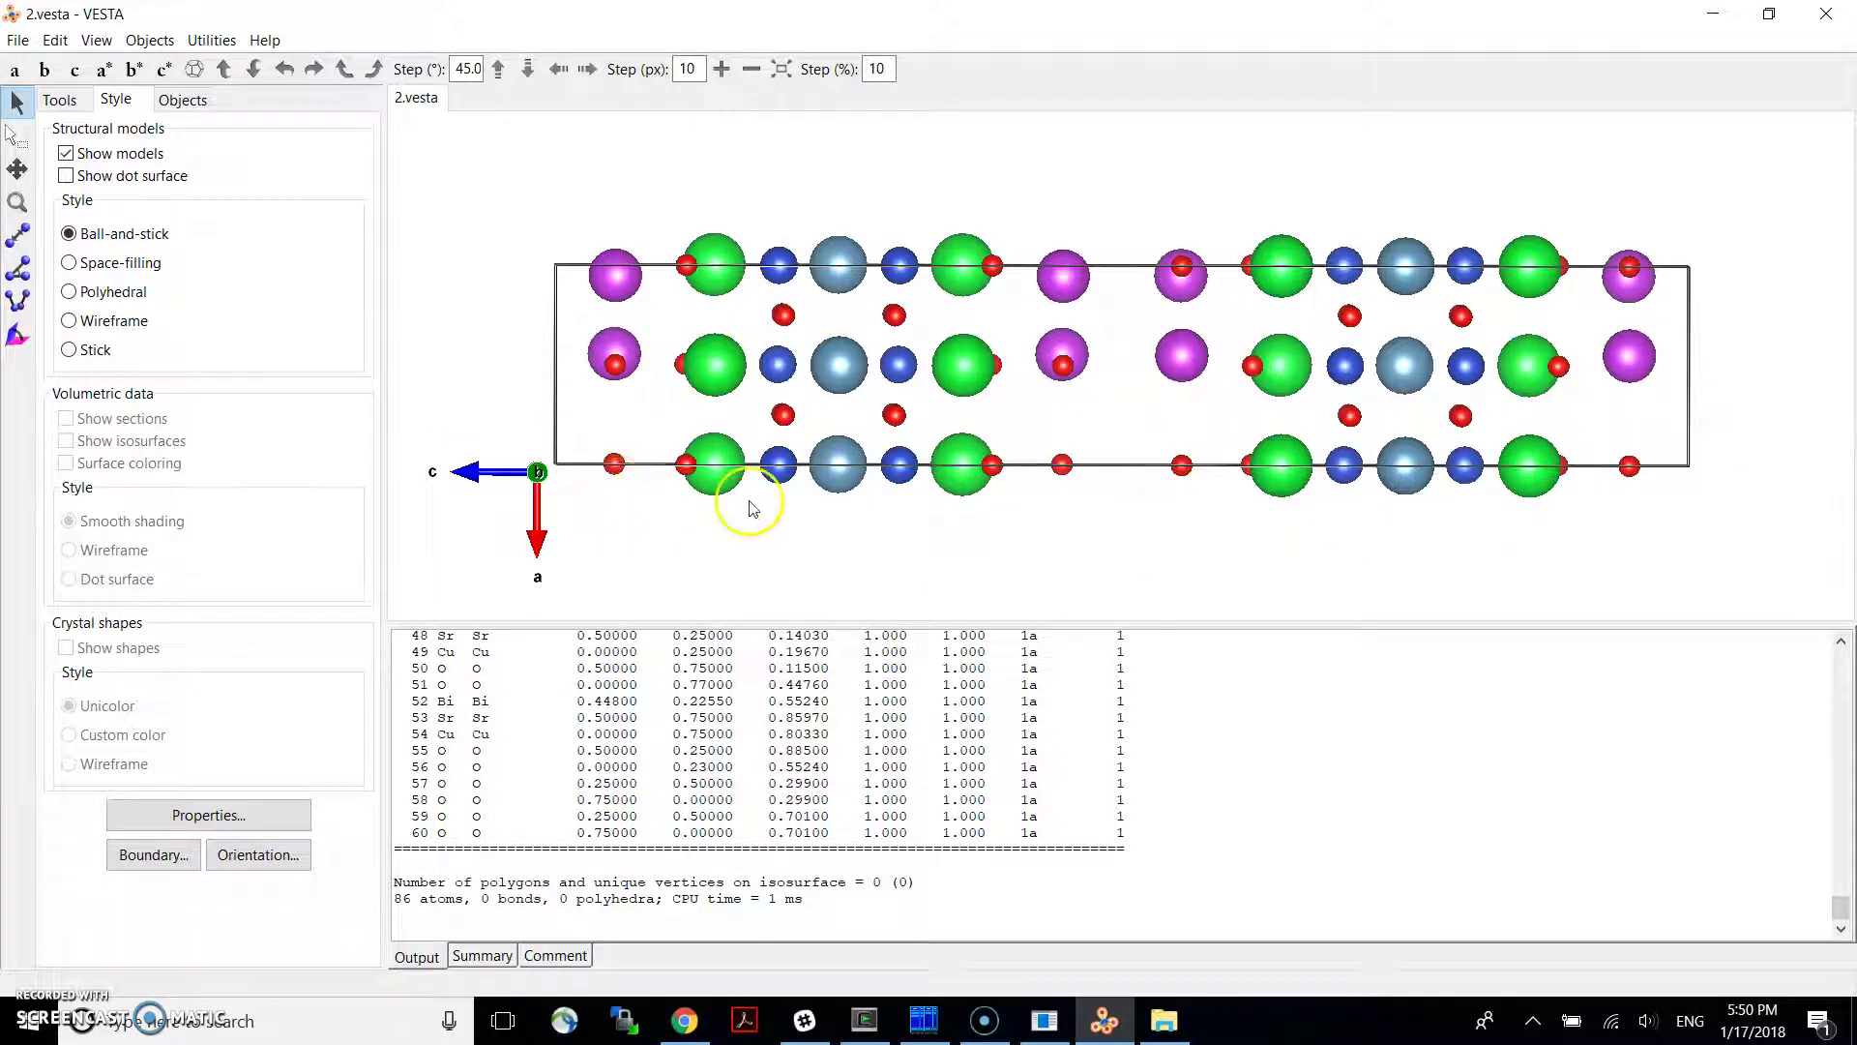
pyautogui.moveTo(767, 511); pyautogui.dragTo(829, 468)
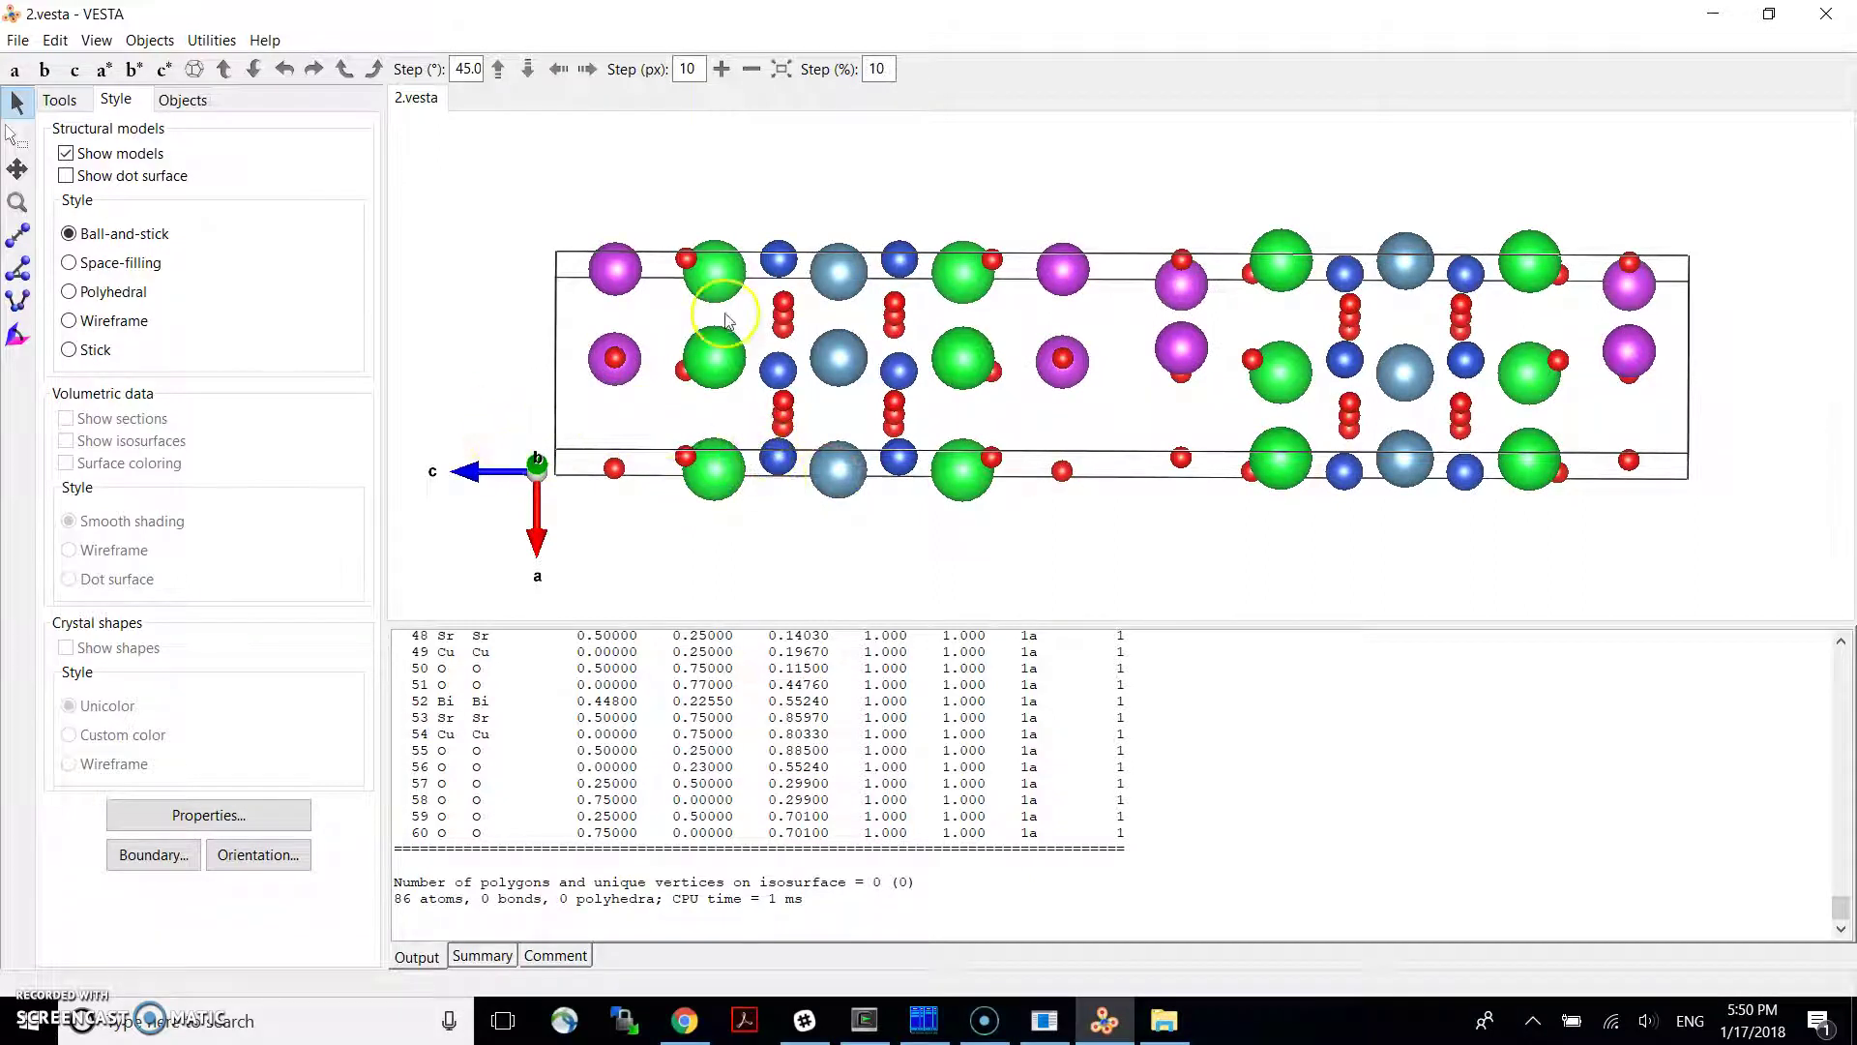
pyautogui.moveTo(765, 447); pyautogui.dragTo(808, 492)
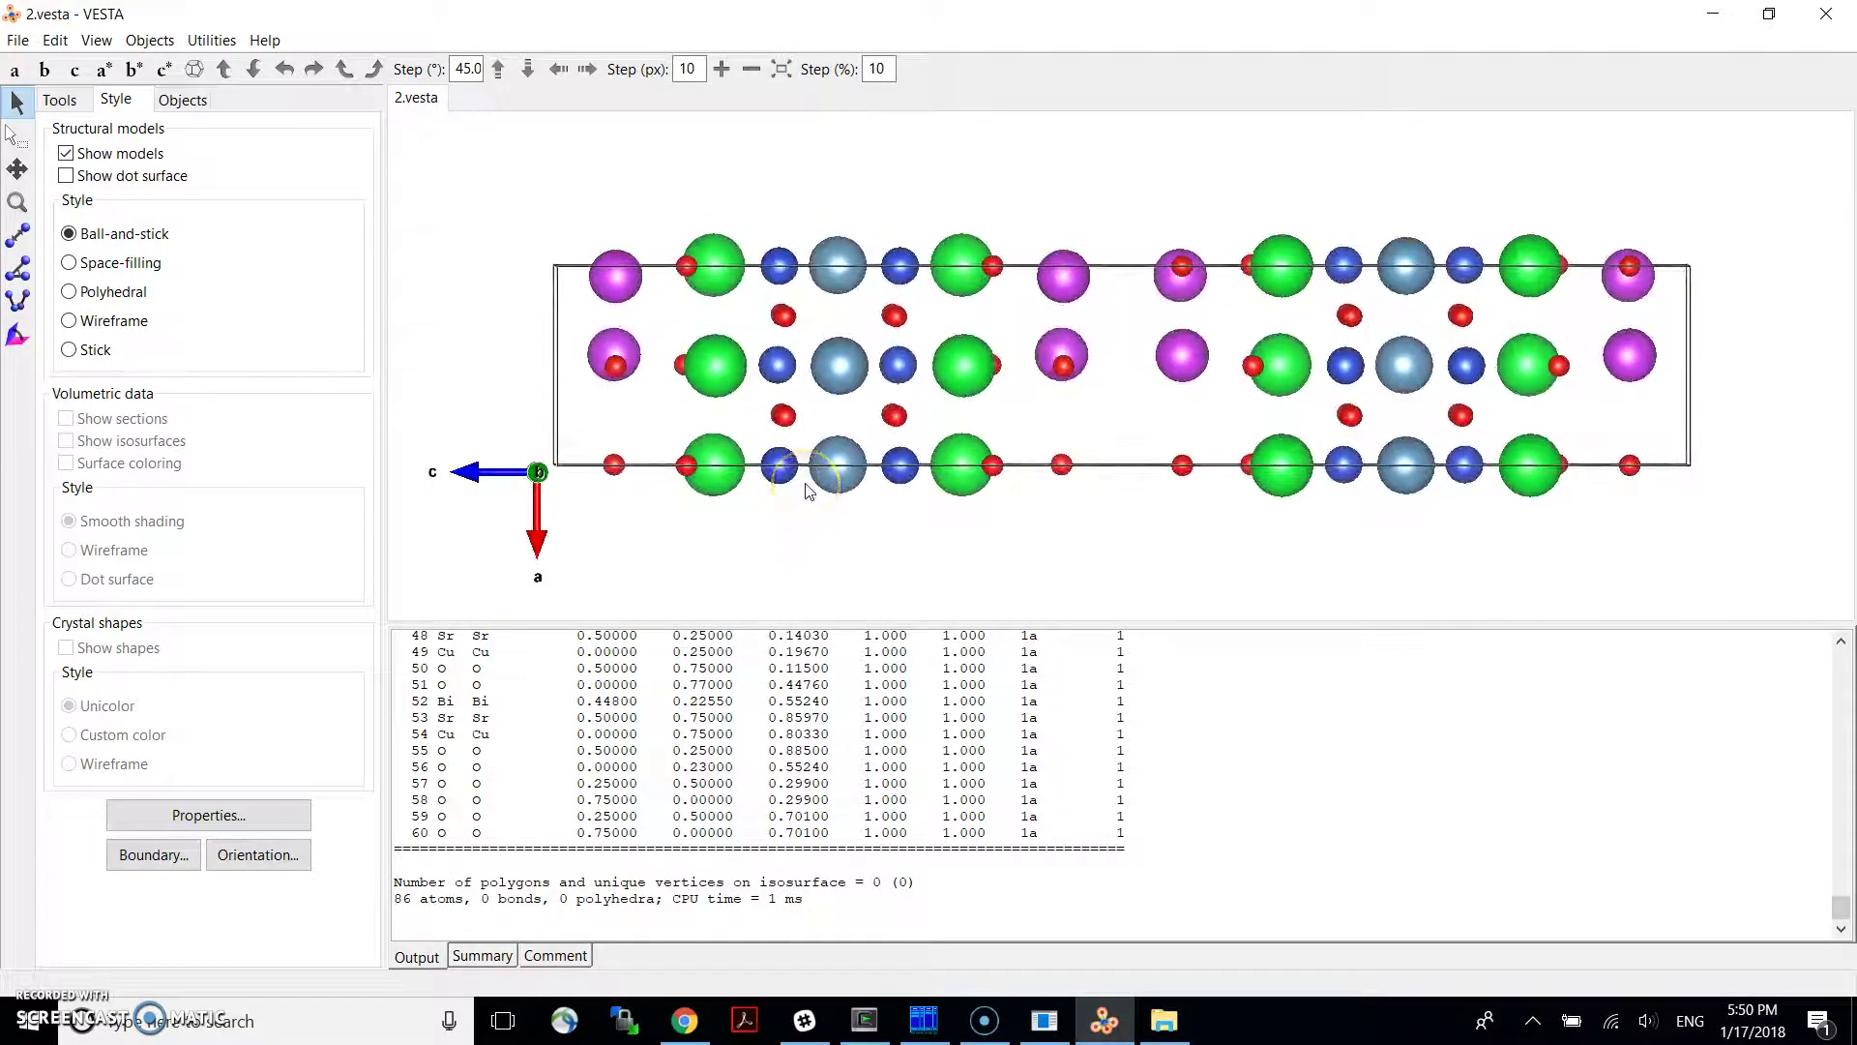
# Review do.py in Far's editor, discarding a trial deletion of the parse_vesta line, unchanged
pyautogui.click(924, 1027)
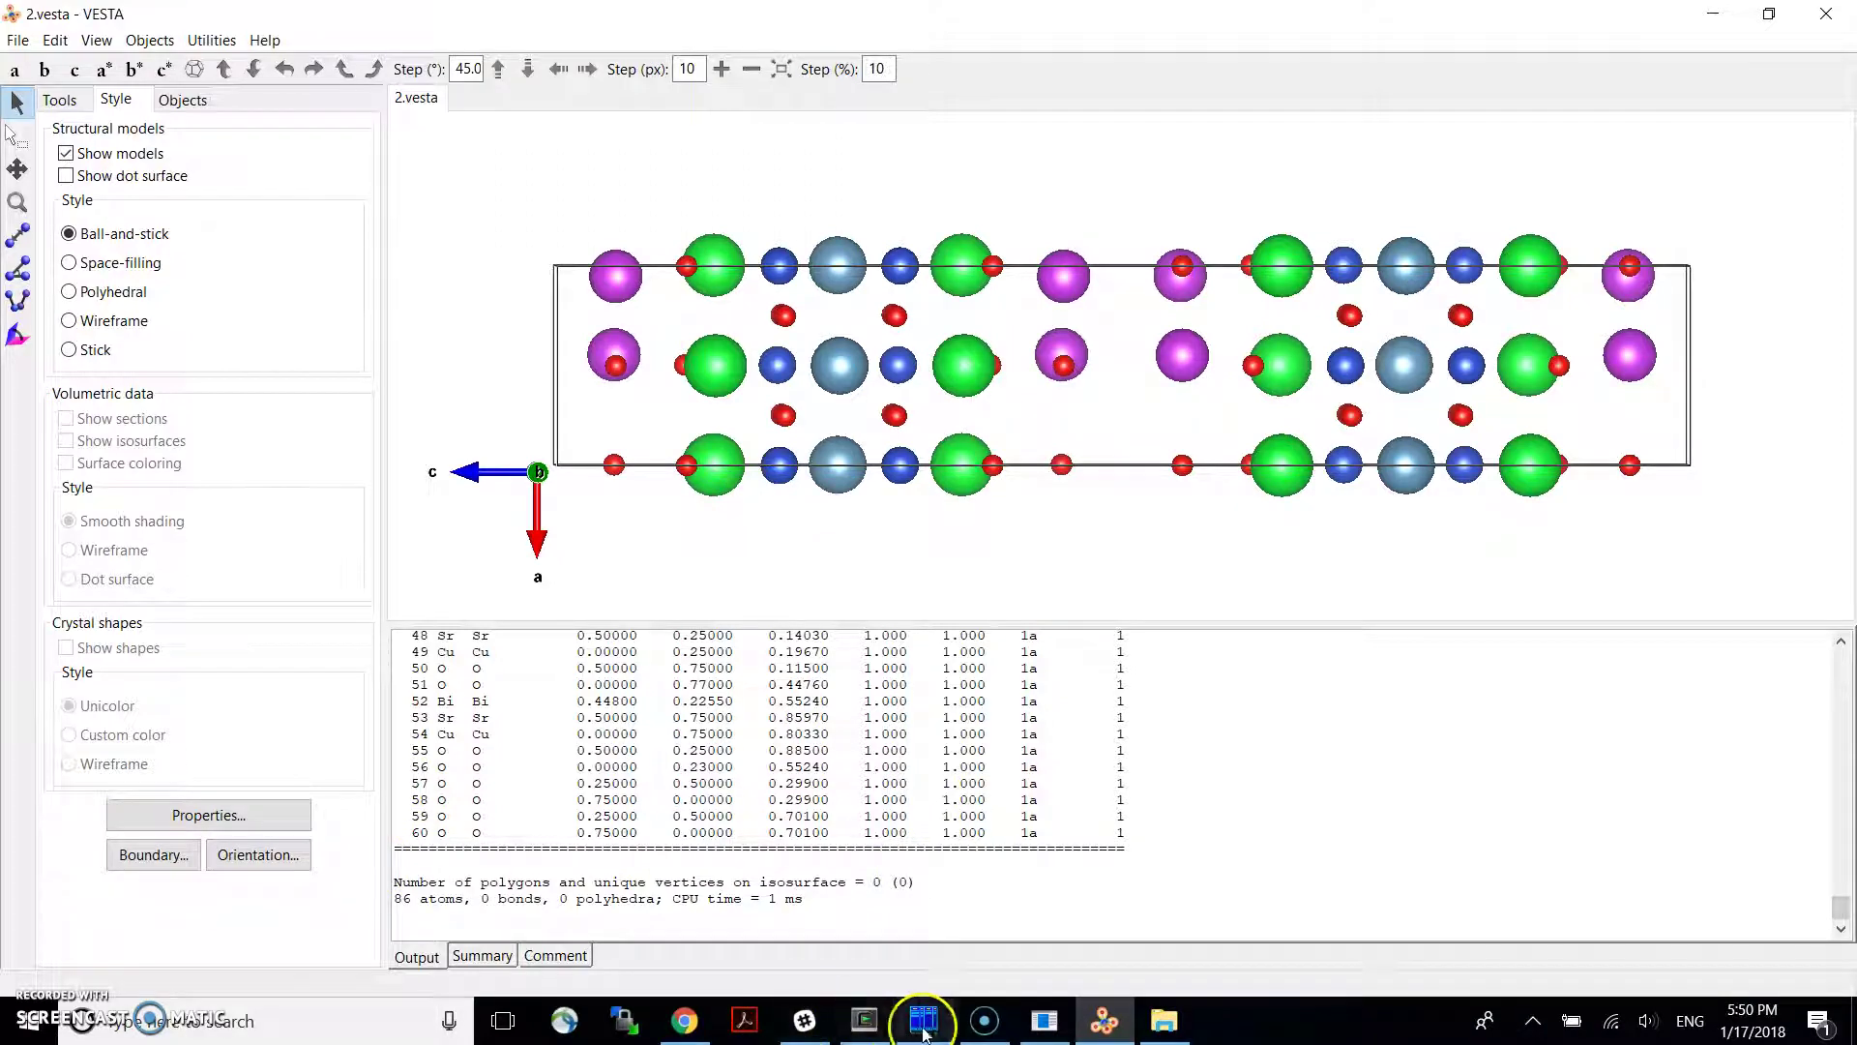
pyautogui.click(1091, 554)
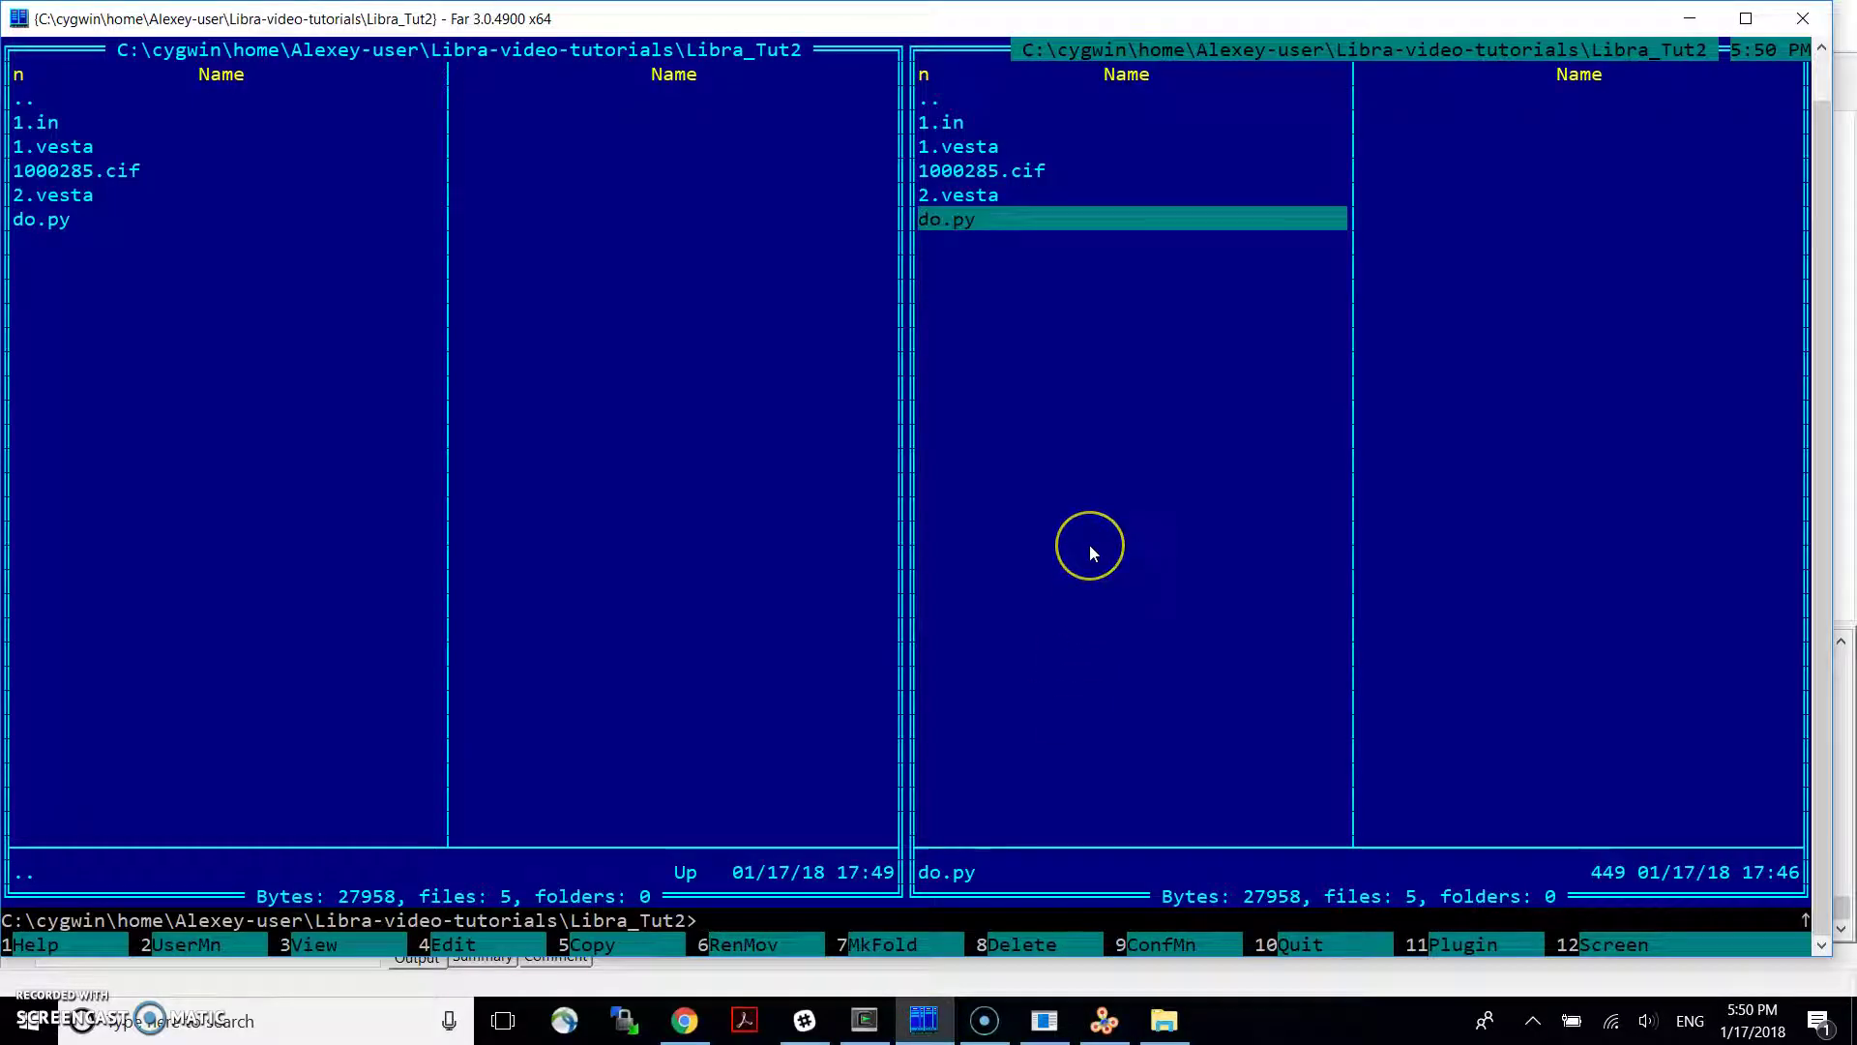
pyautogui.press('F4')
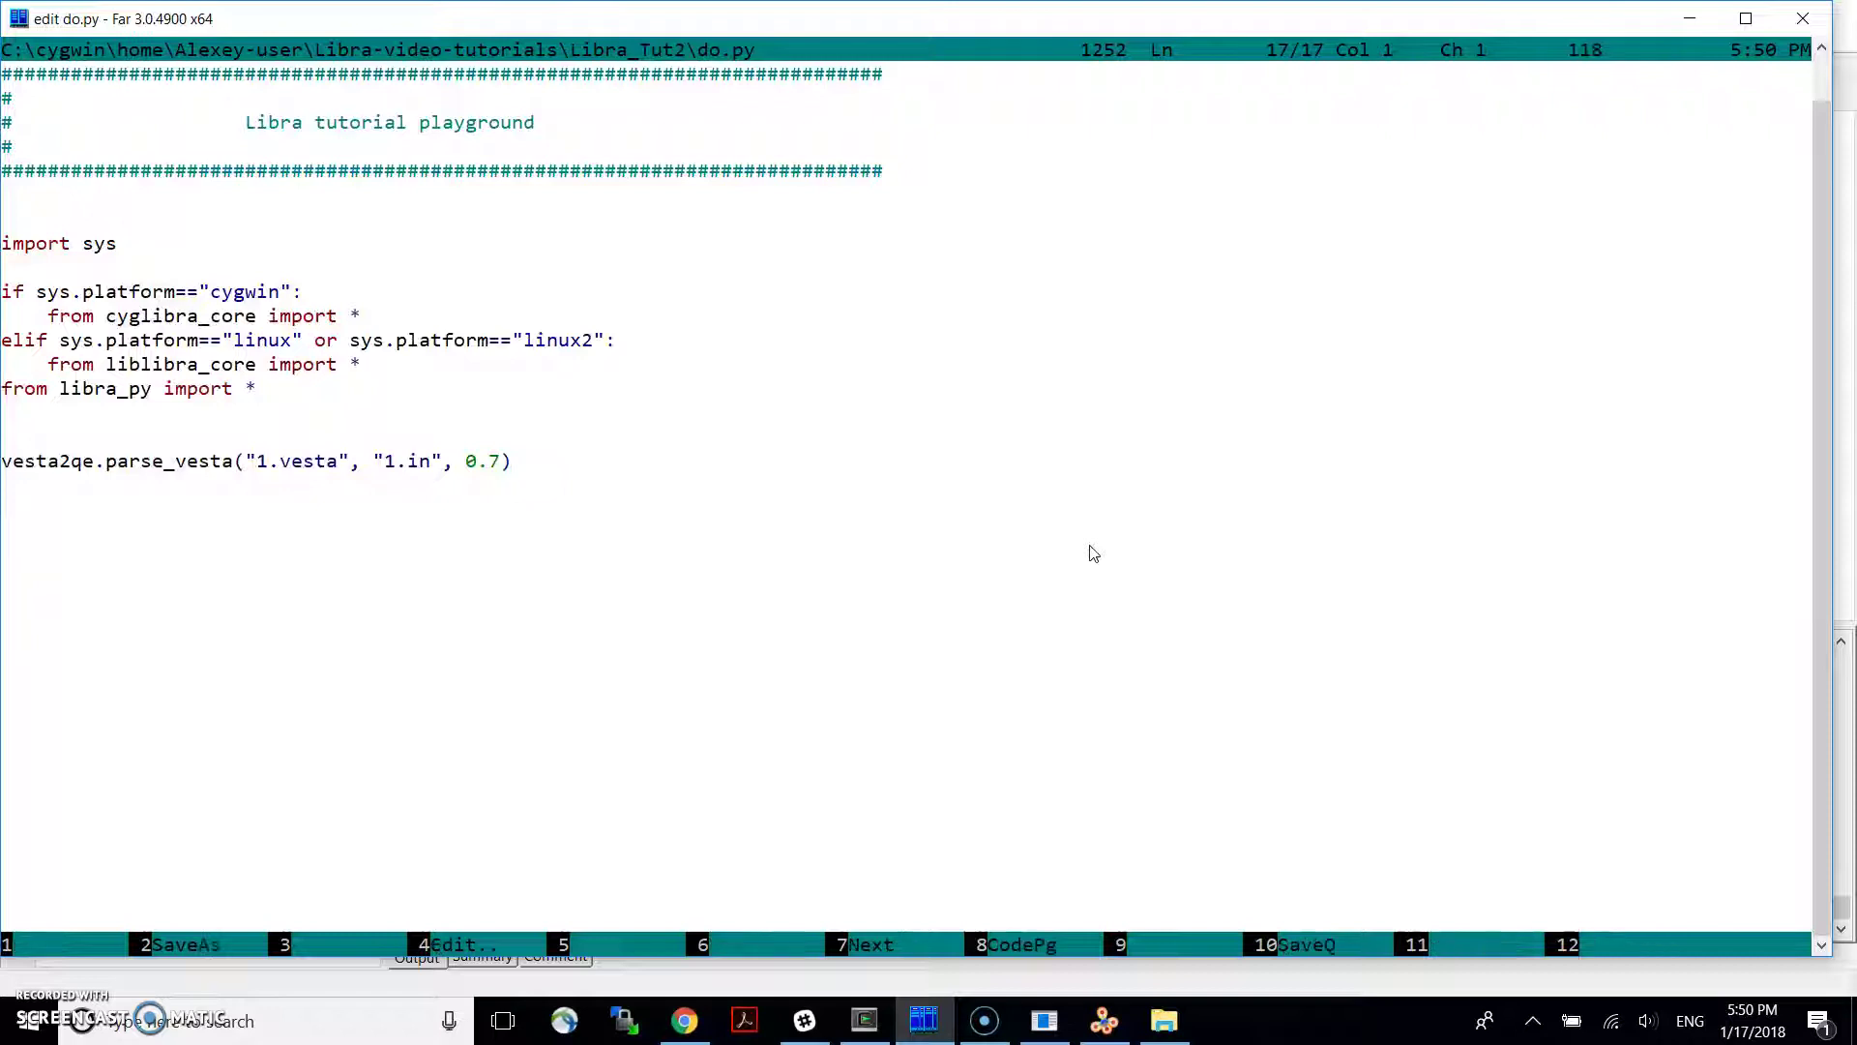
pyautogui.hotkey('shift', 'Home')
pyautogui.press('Delete')
pyautogui.press('Escape')
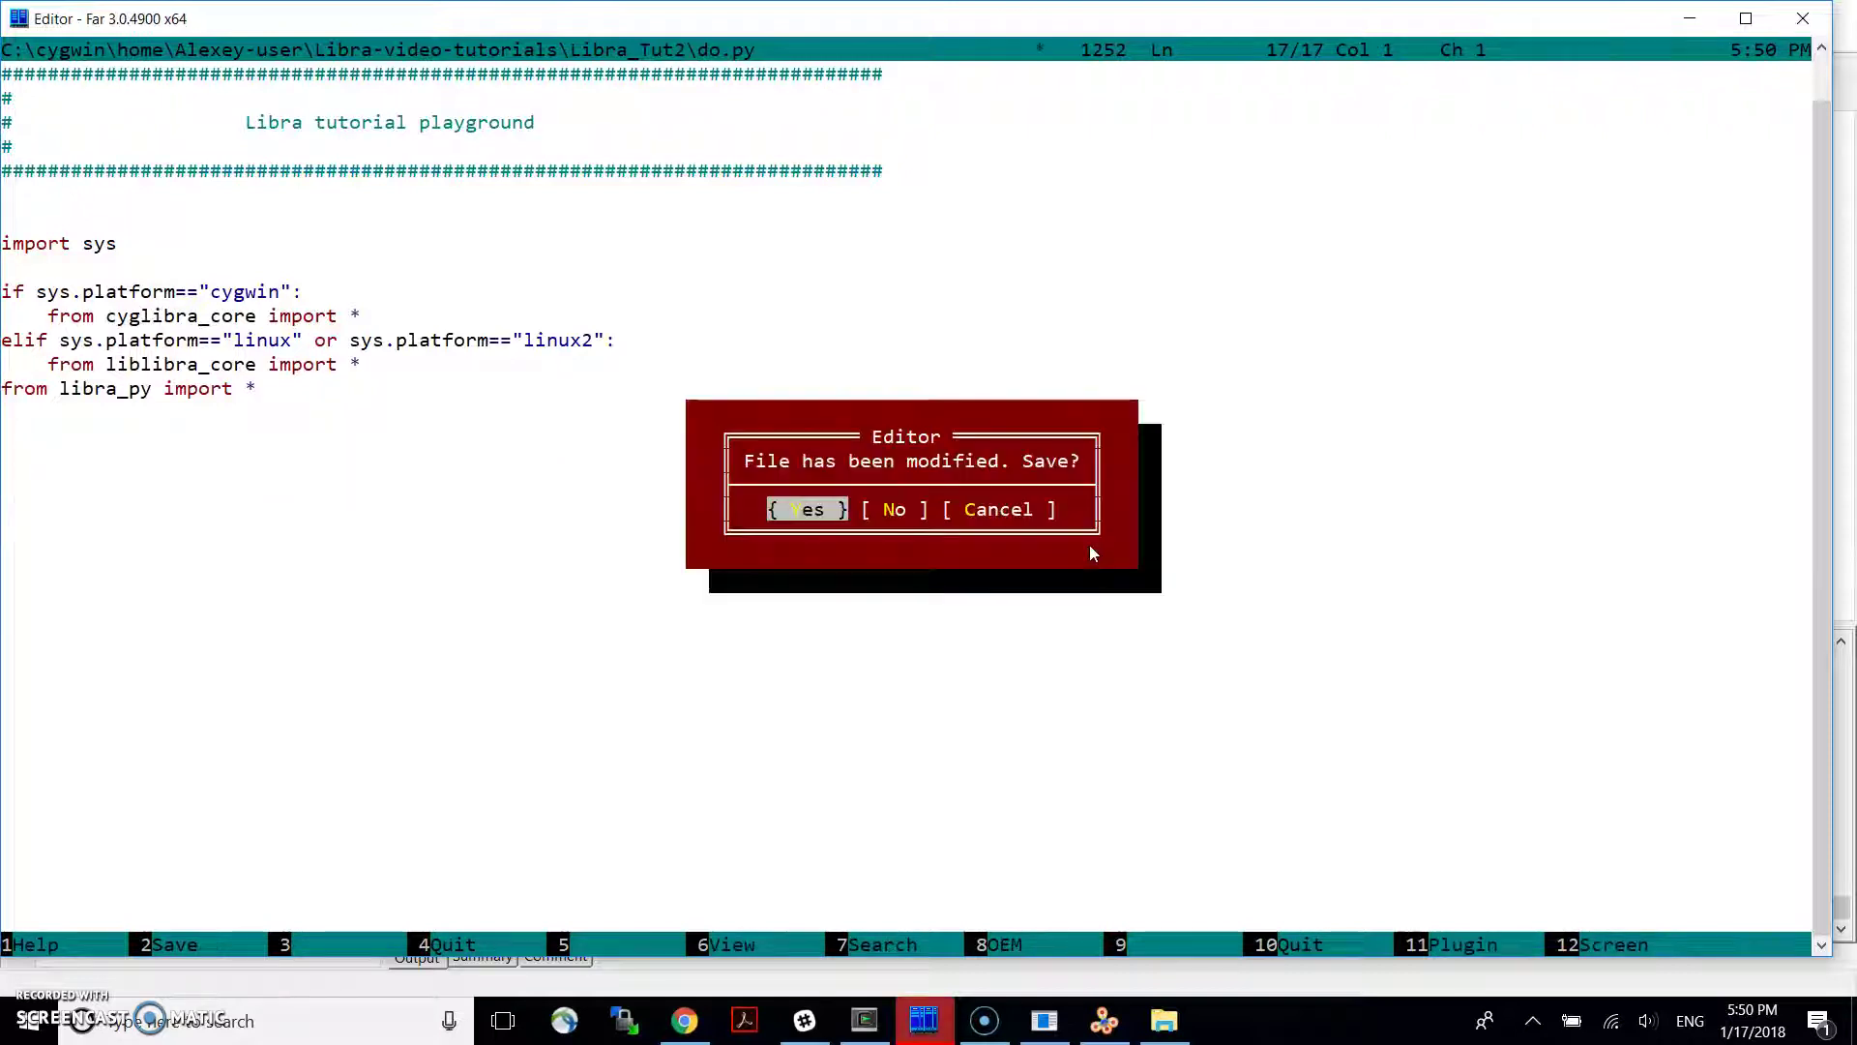
pyautogui.press('Right')
pyautogui.press('Return')
pyautogui.press('F4')
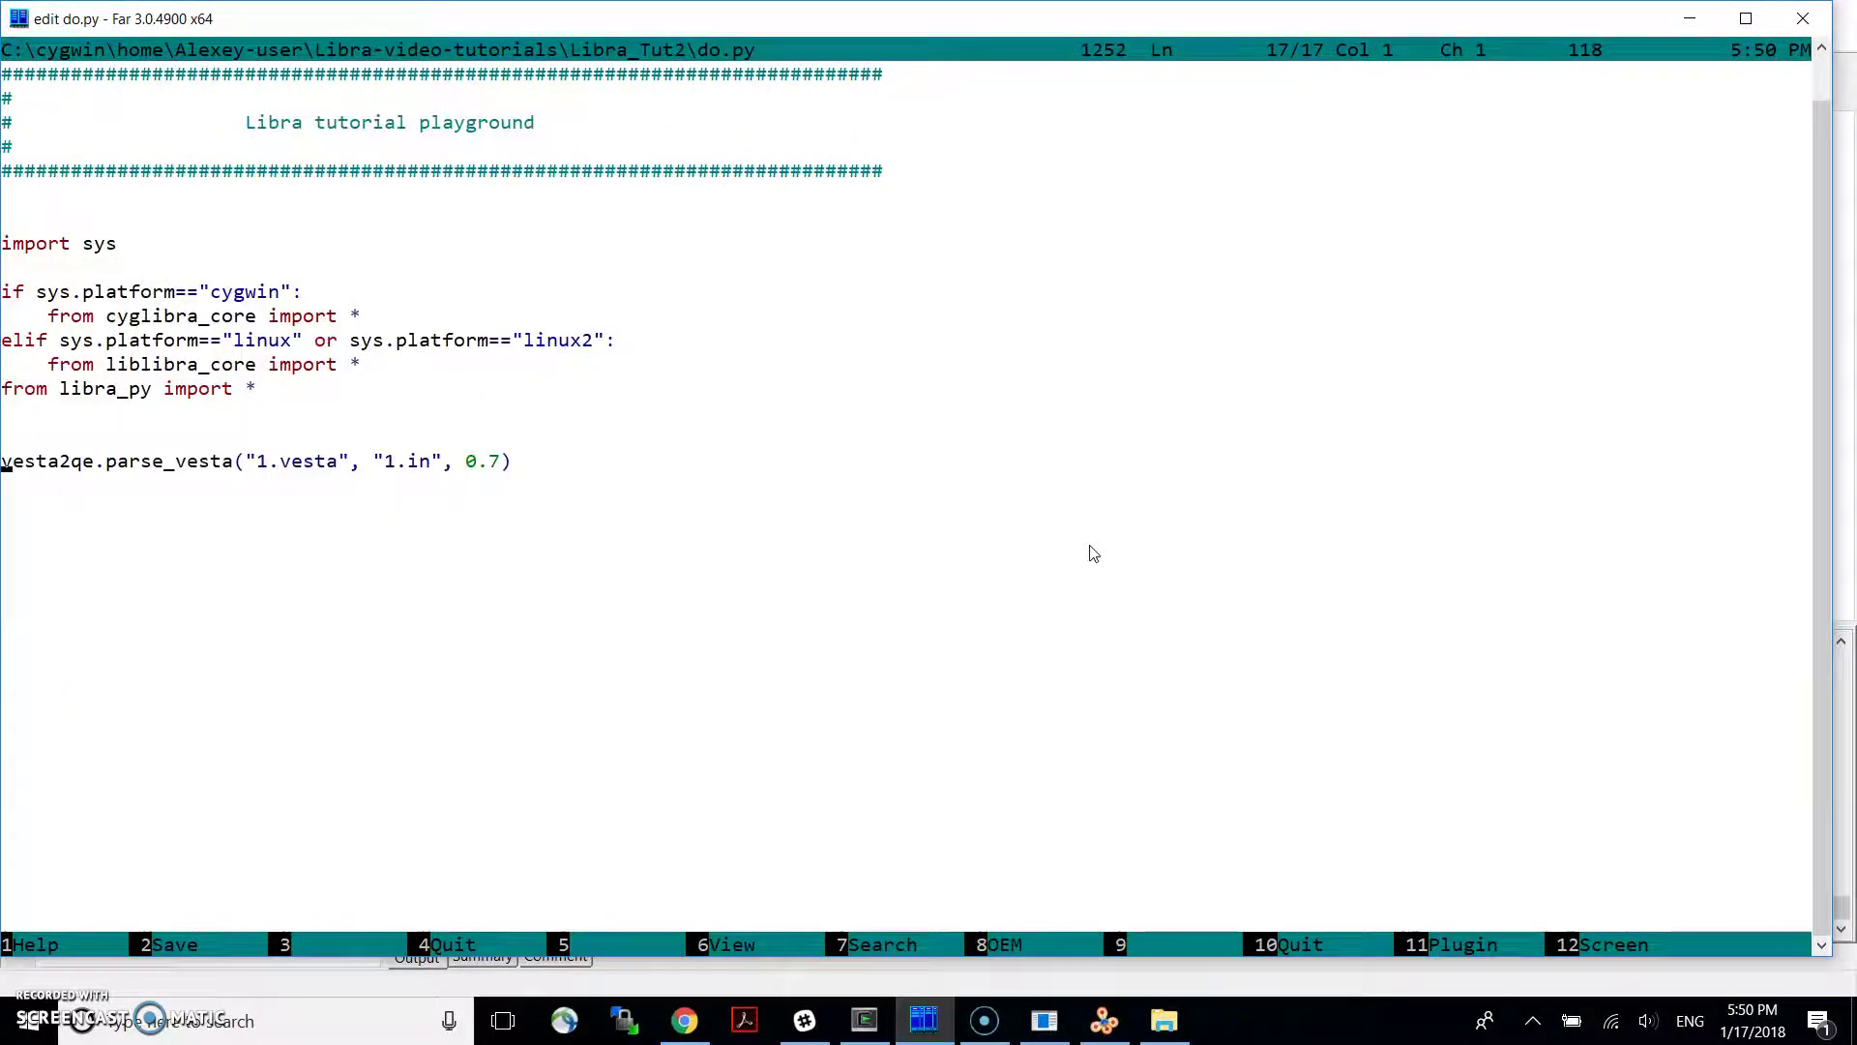
pyautogui.press('Escape')
# View 1000285.cif through to its end and close it back to the file list
pyautogui.press('Up')
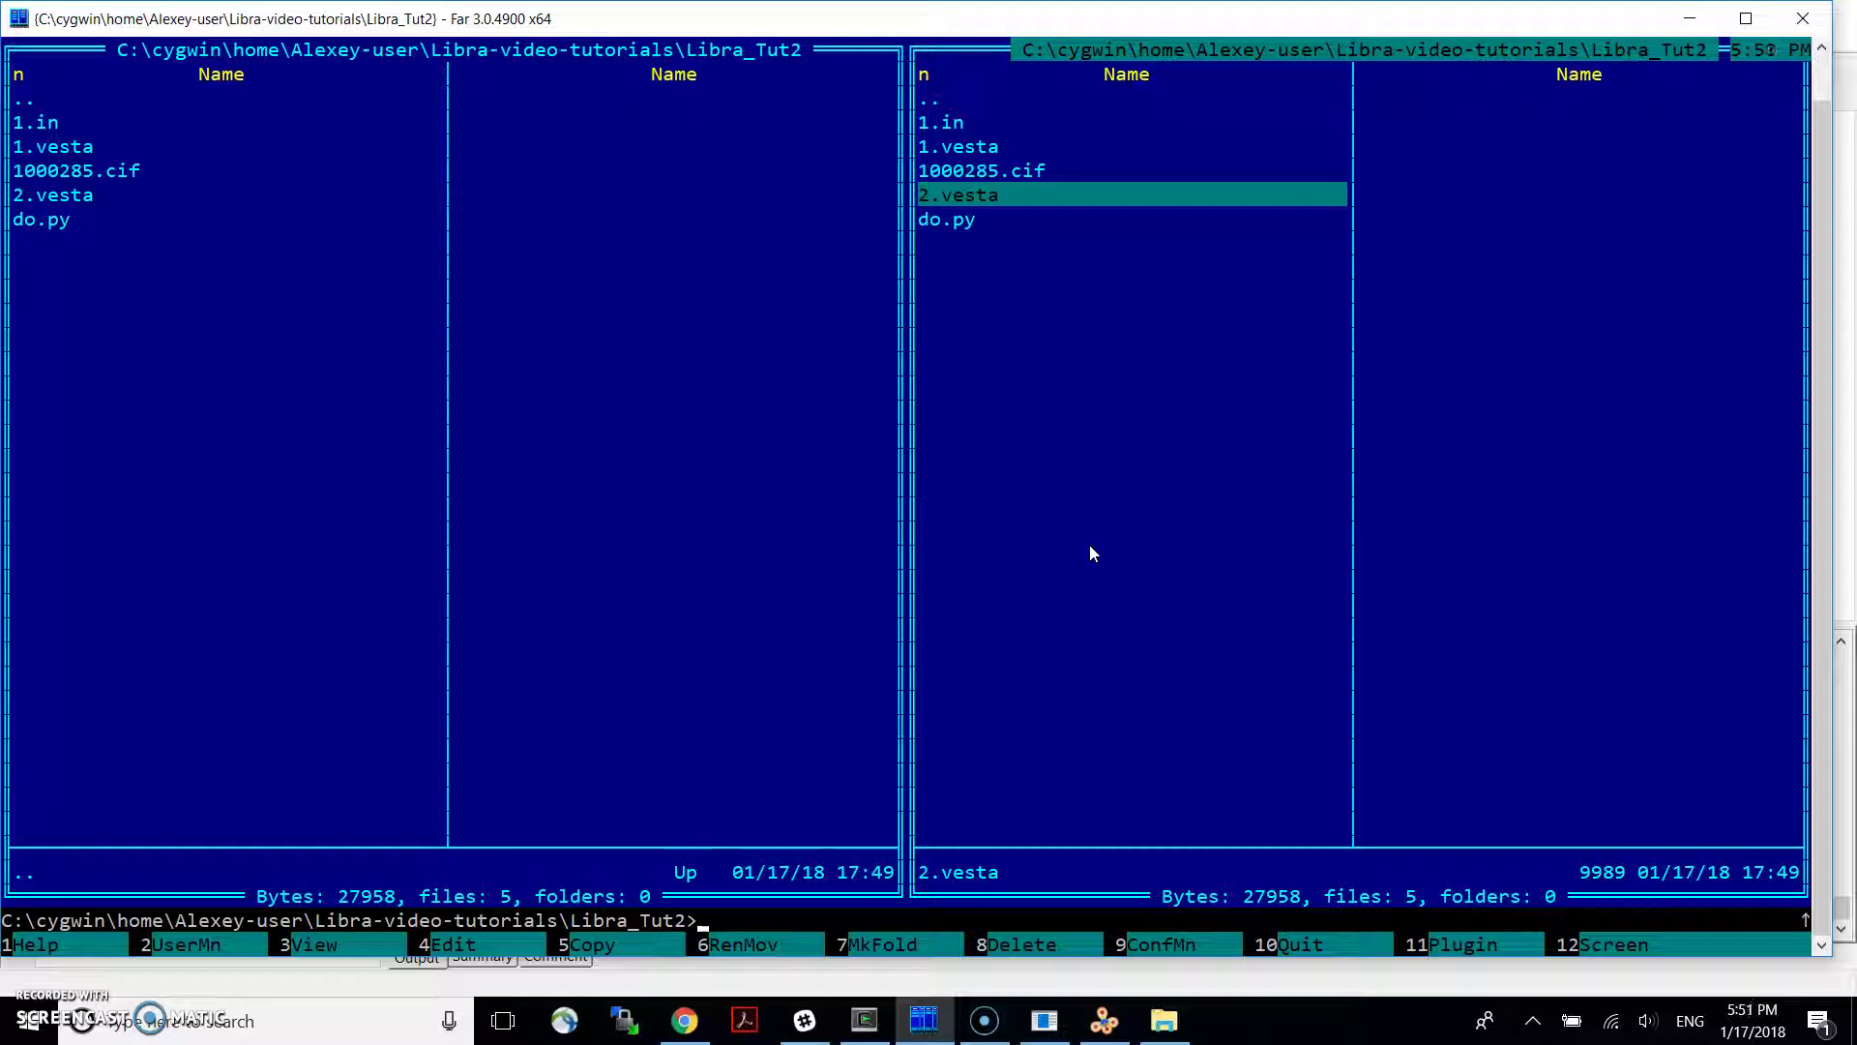
pyautogui.press('Up')
pyautogui.press('F4')
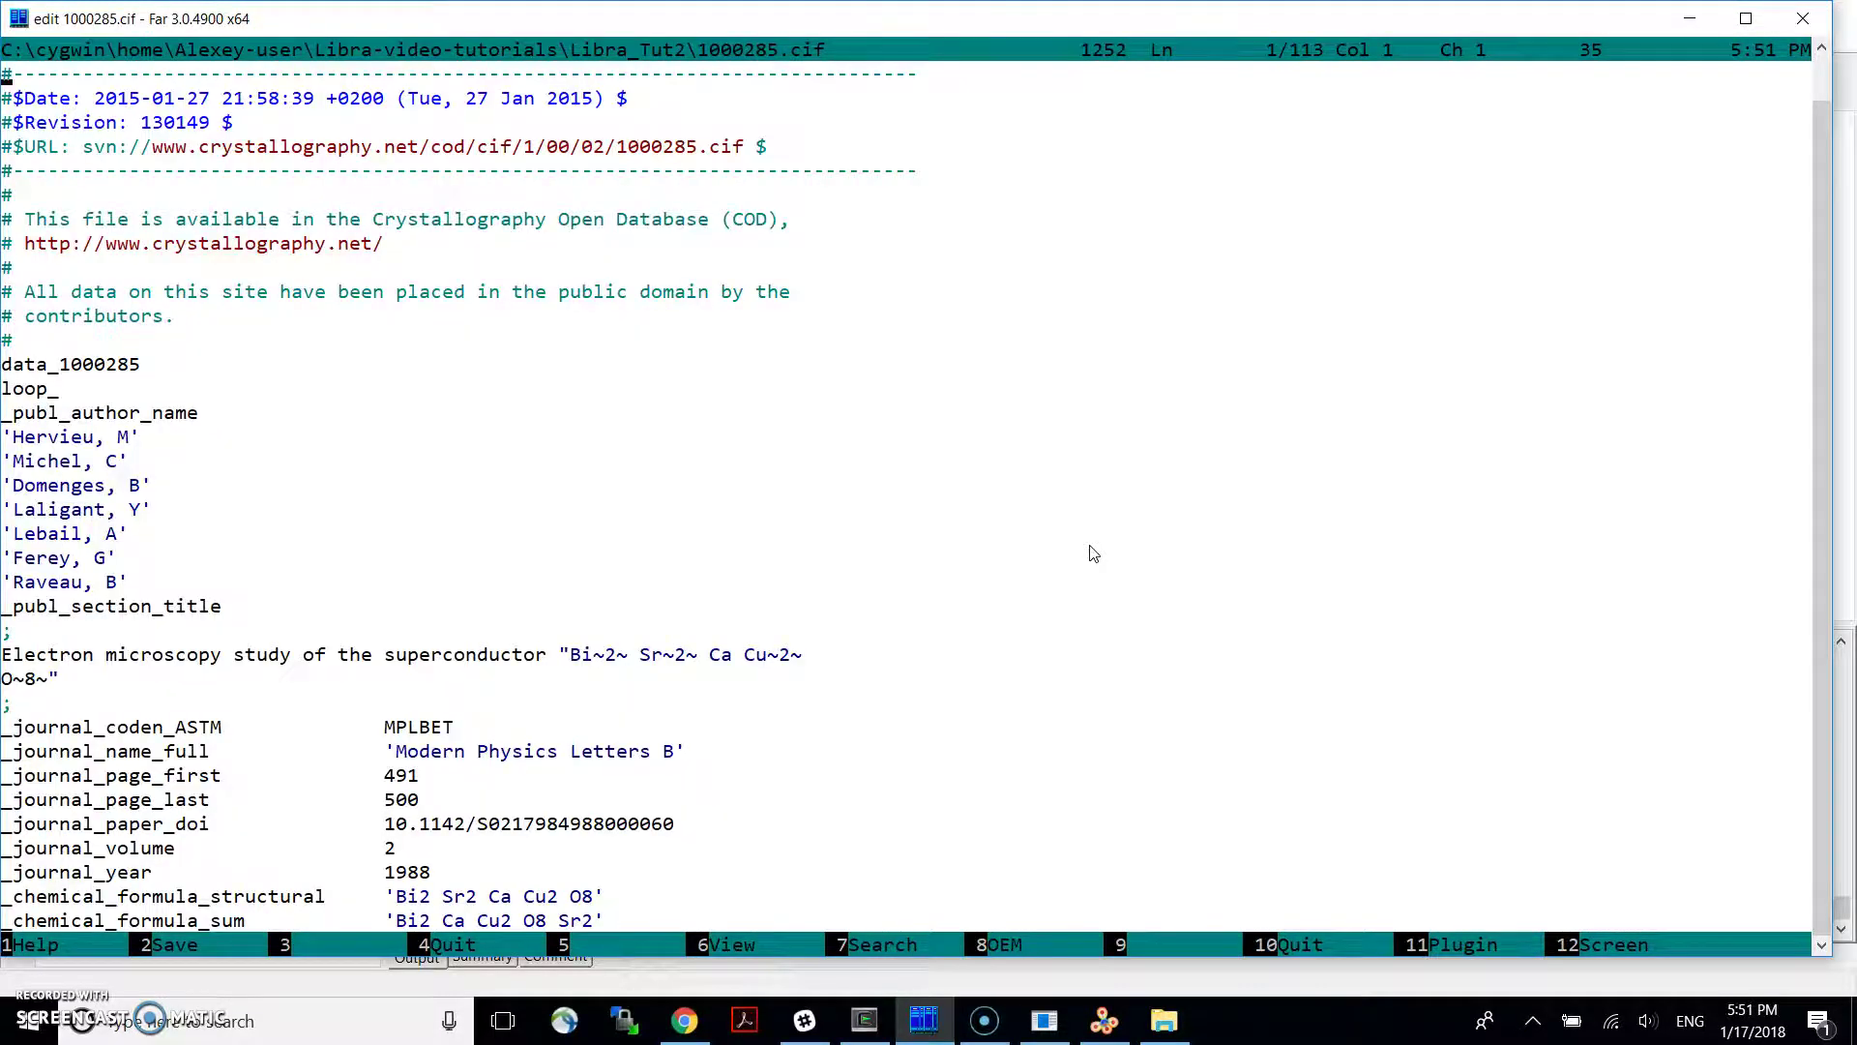
pyautogui.press('pagedown')
pyautogui.press('pagedown')
pyautogui.press('pagedown')
pyautogui.press('Escape')
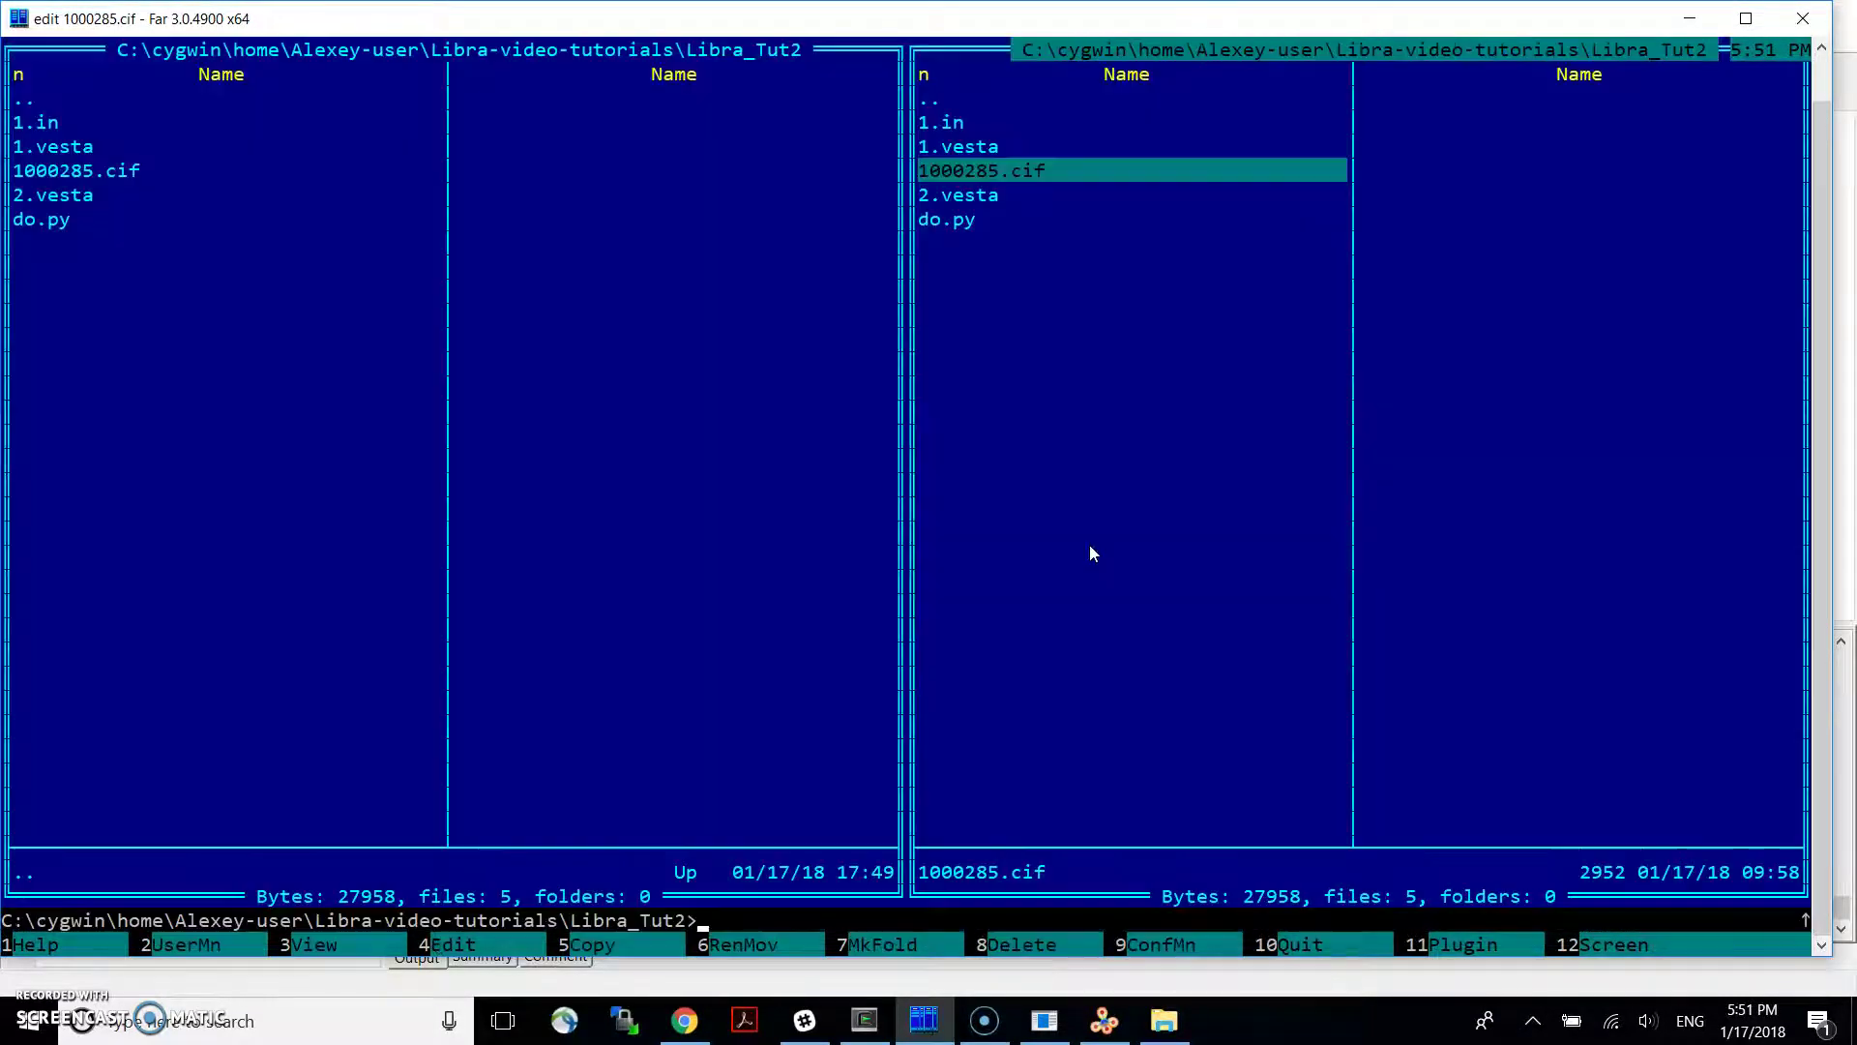